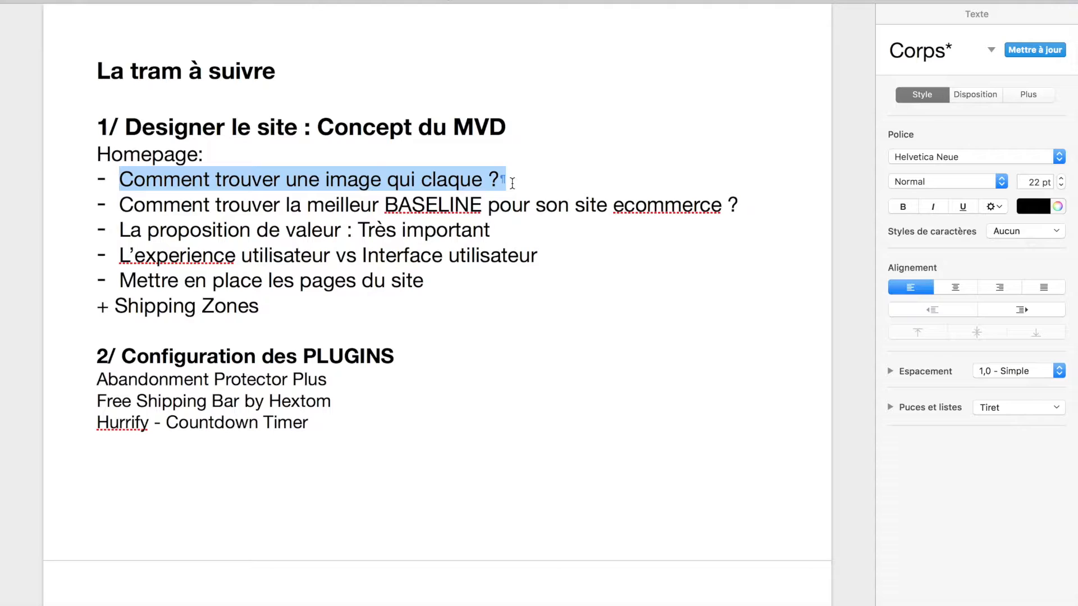
- Review the homepage points of the outline, from the baseline question down to Shipping Zones
double_click(355, 208)
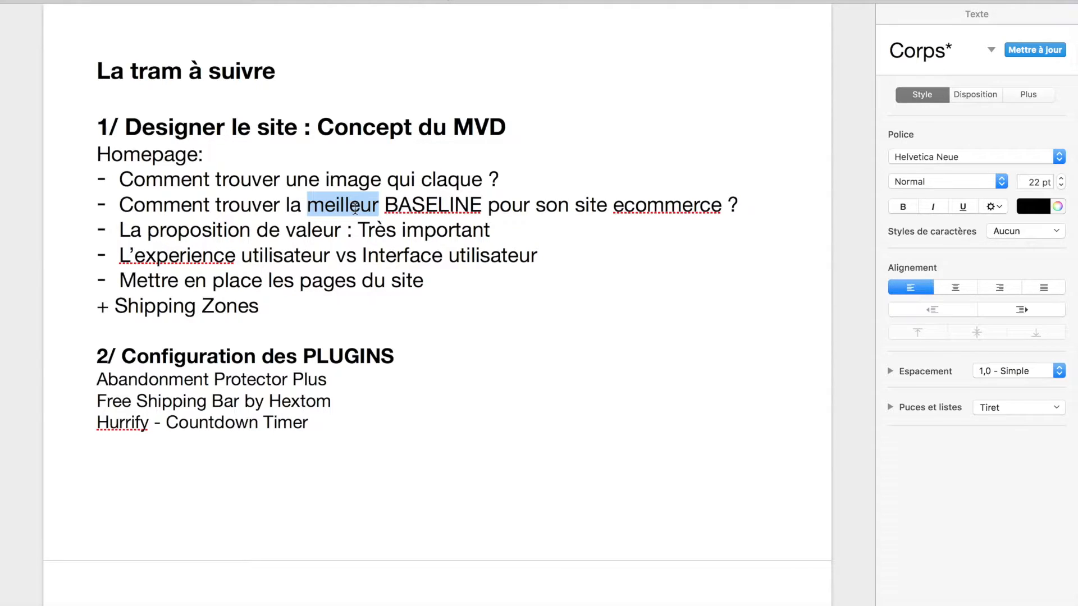
triple_click(359, 227)
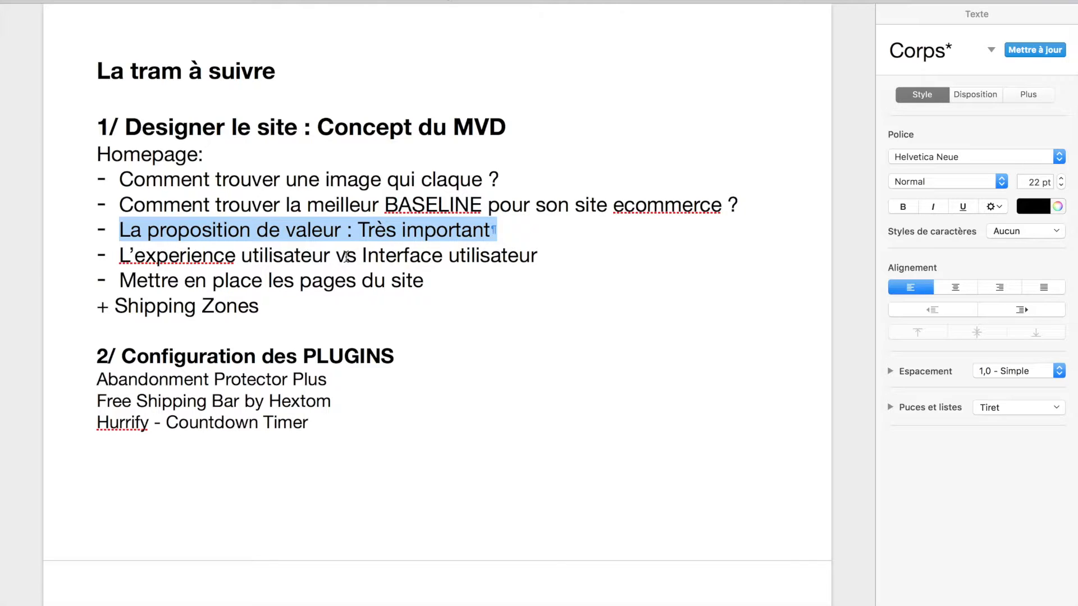
double_click(342, 288)
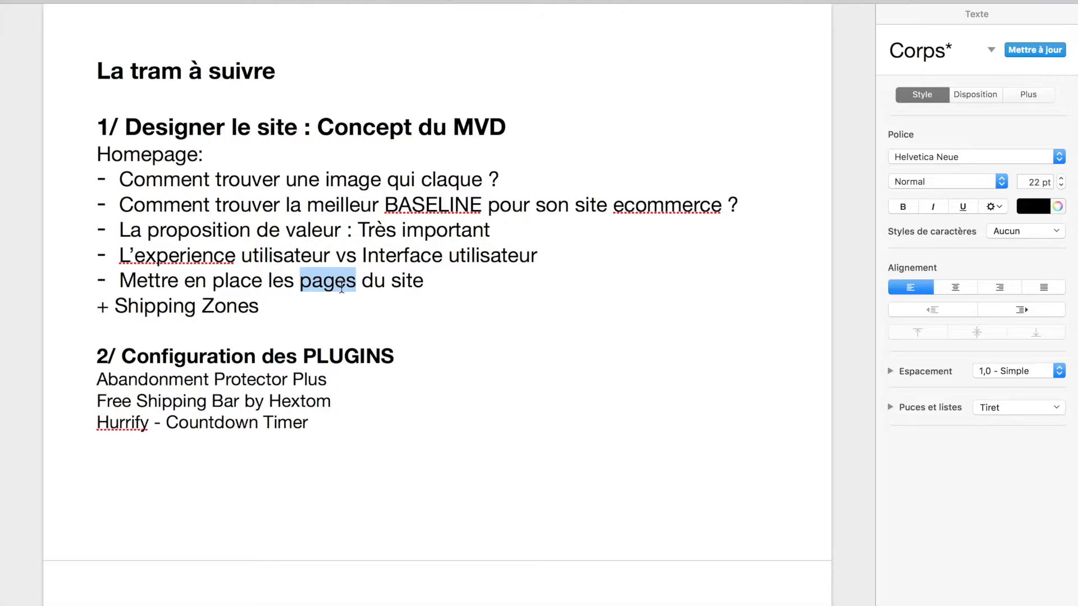
triple_click(177, 310)
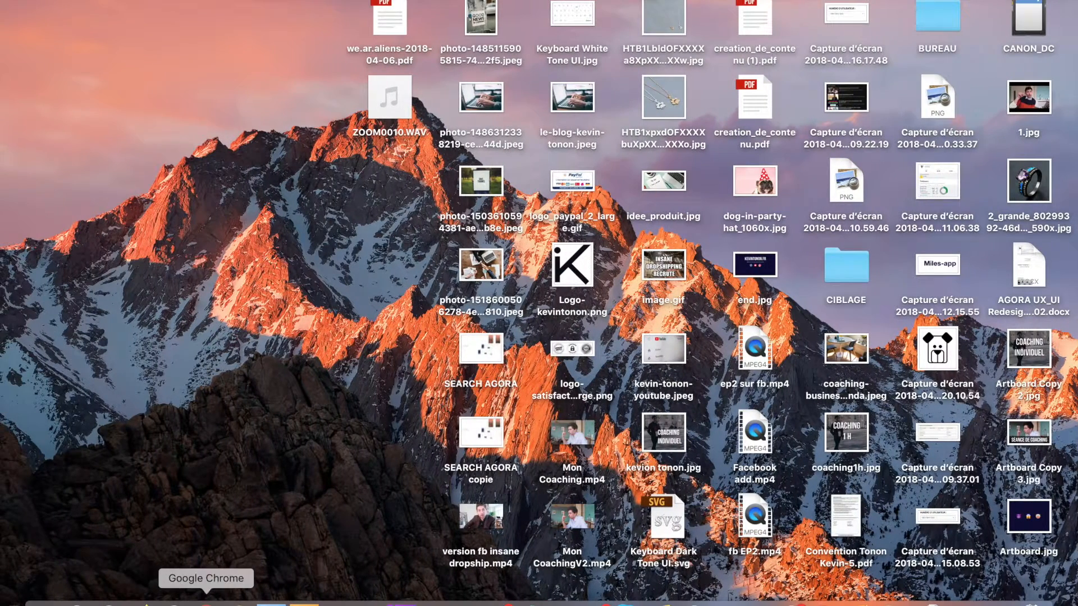
- Switch to Google Chrome, open a new window and go to the Shopify website
left_click(211, 601)
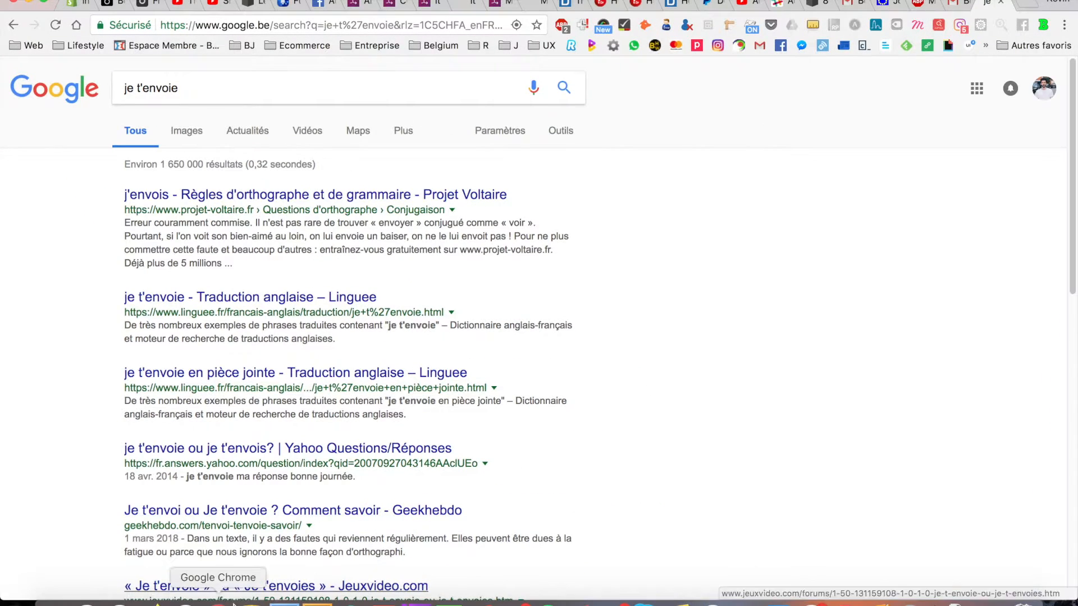
right_click(217, 602)
left_click(256, 483)
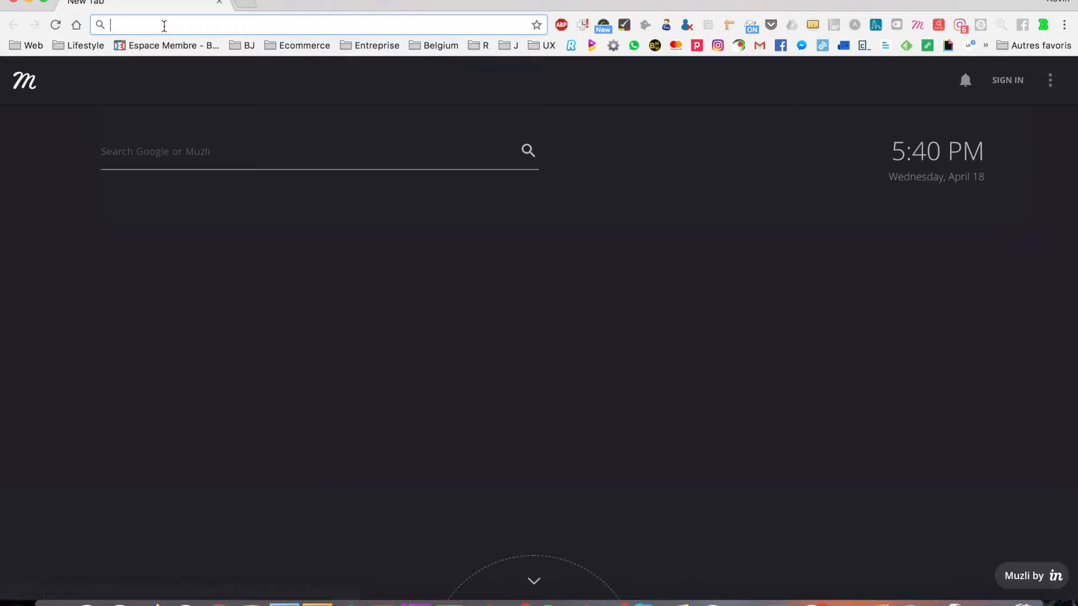
type("sh")
key("BackSpace")
type("o")
key("Return")
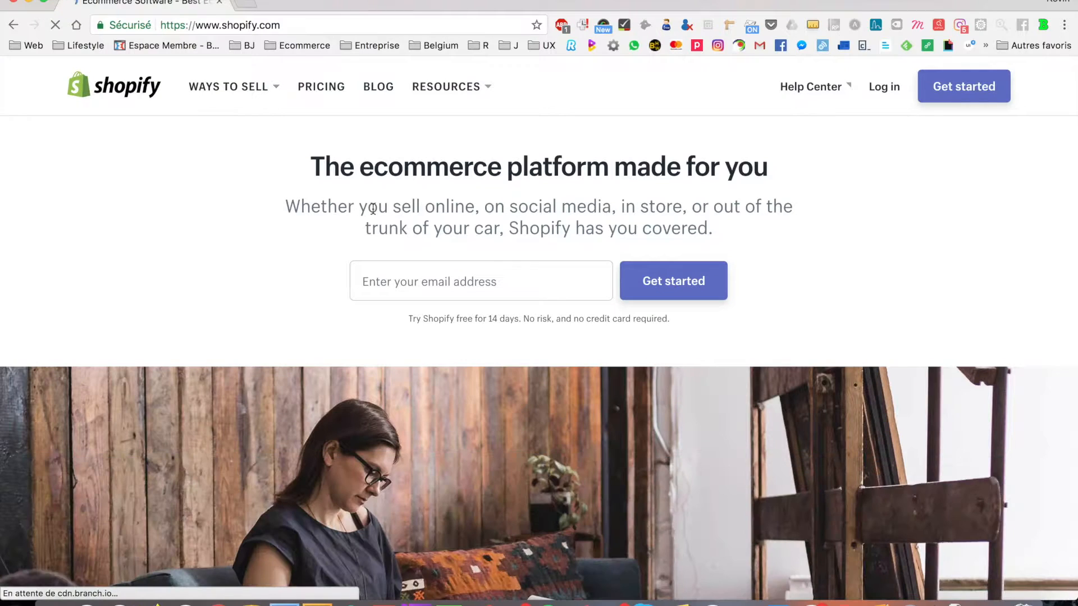
- Log in to the insanedrop store with the saved account credentials and open its Debut theme for customization
left_click(895, 96)
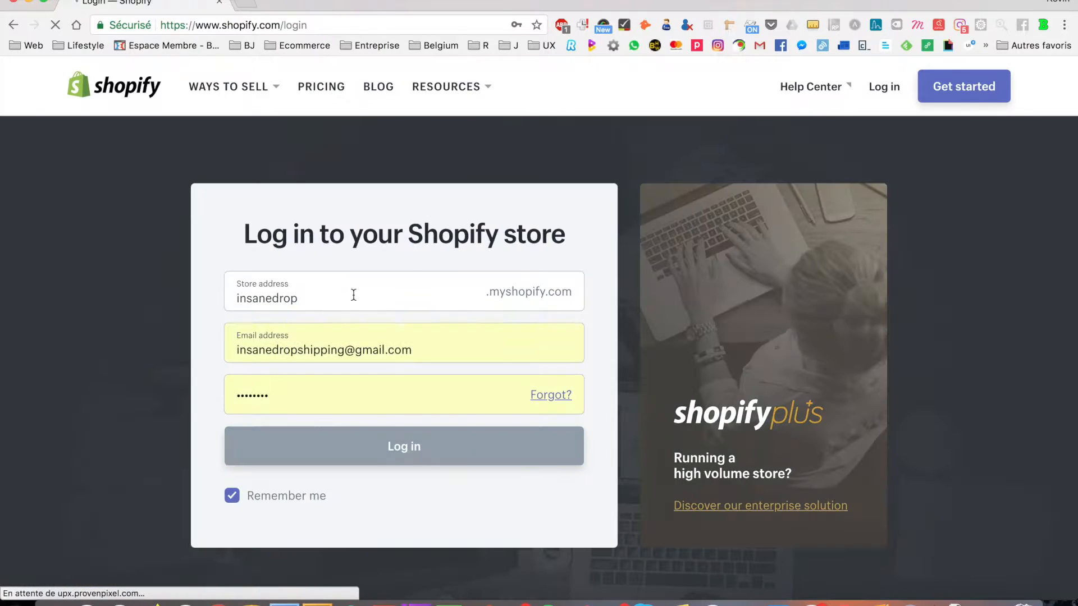
left_click(405, 453)
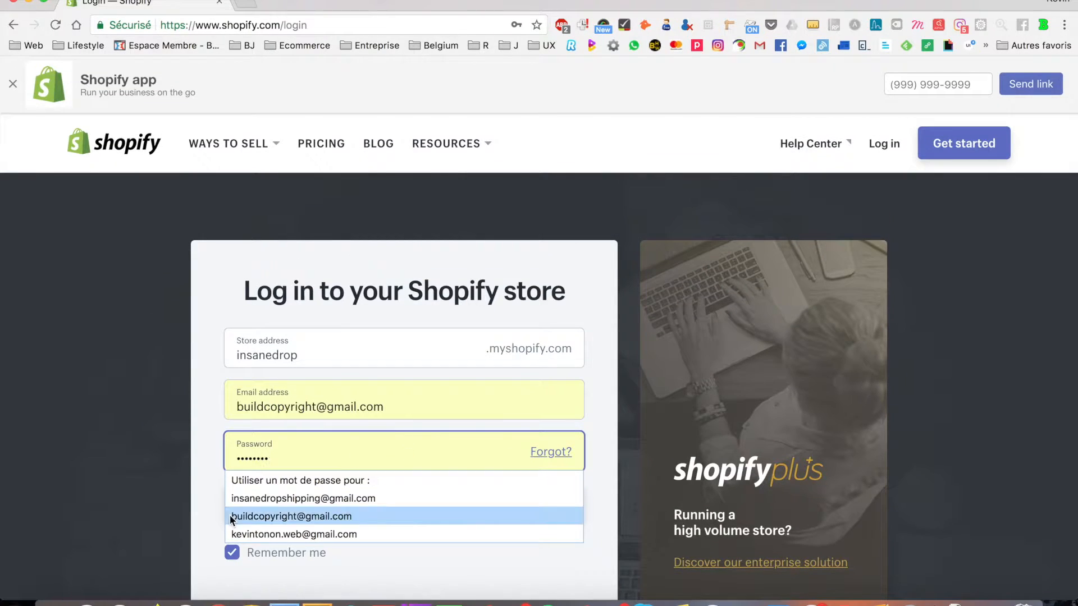
left_click(176, 473)
left_click(365, 517)
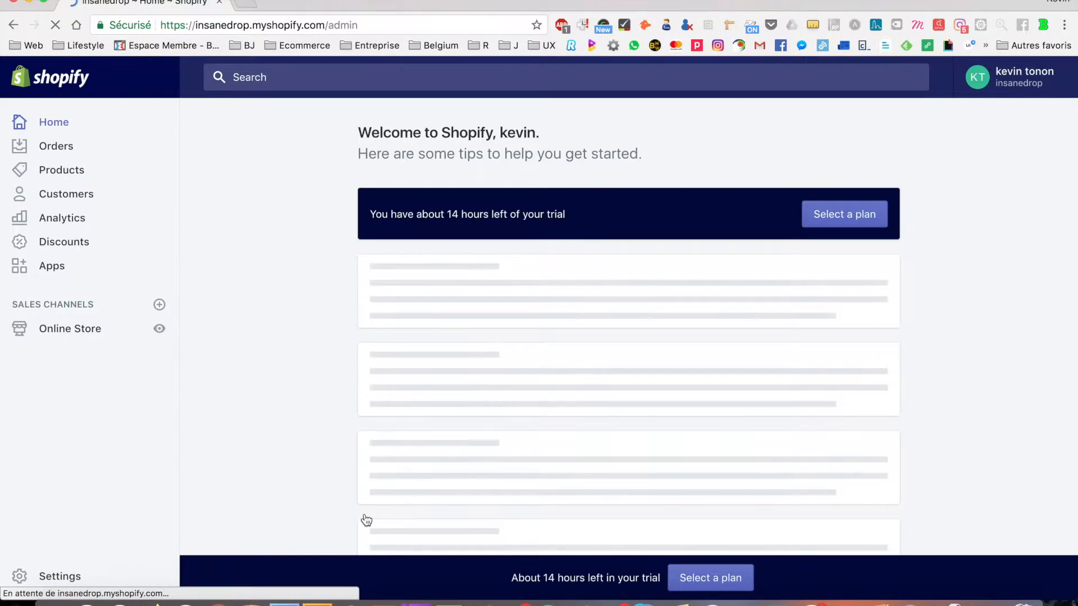
left_click(72, 336)
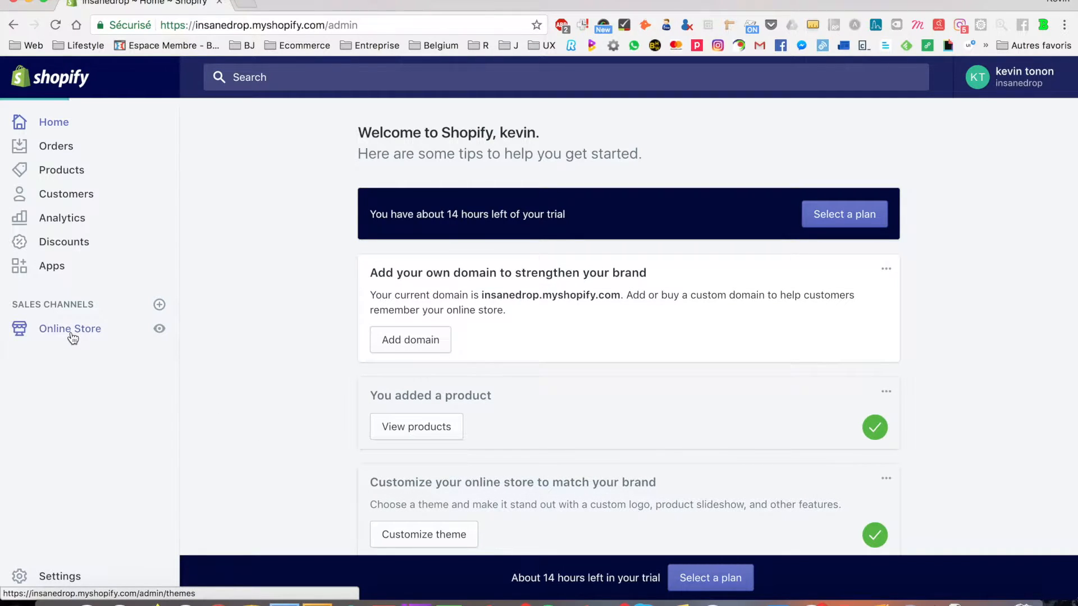
left_click(949, 351)
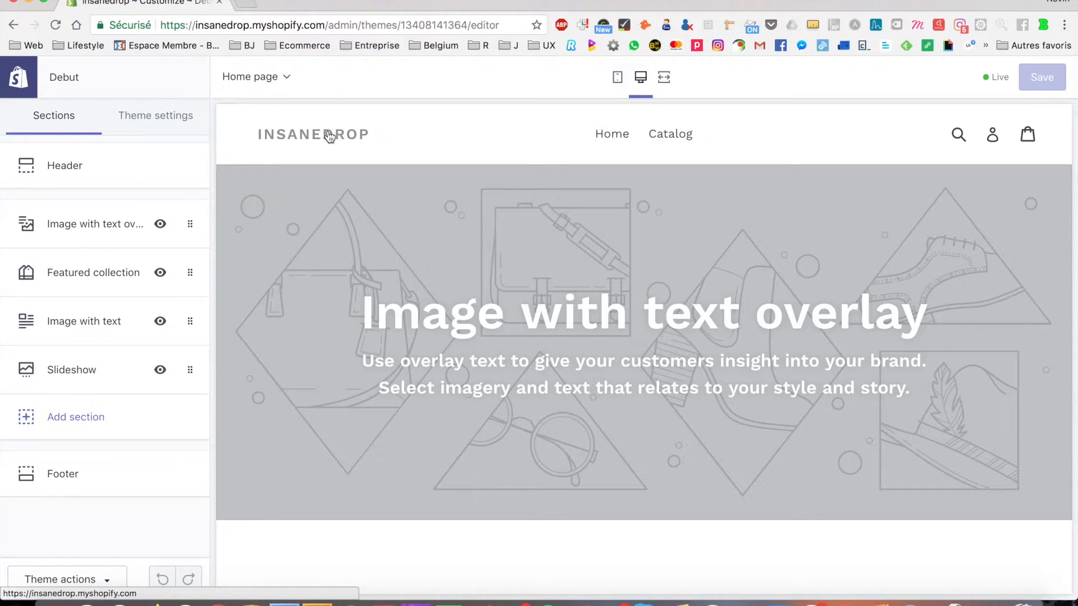
- Open thenounproject.com in a new browser tab
left_click(248, 3)
type("thenounproject.com")
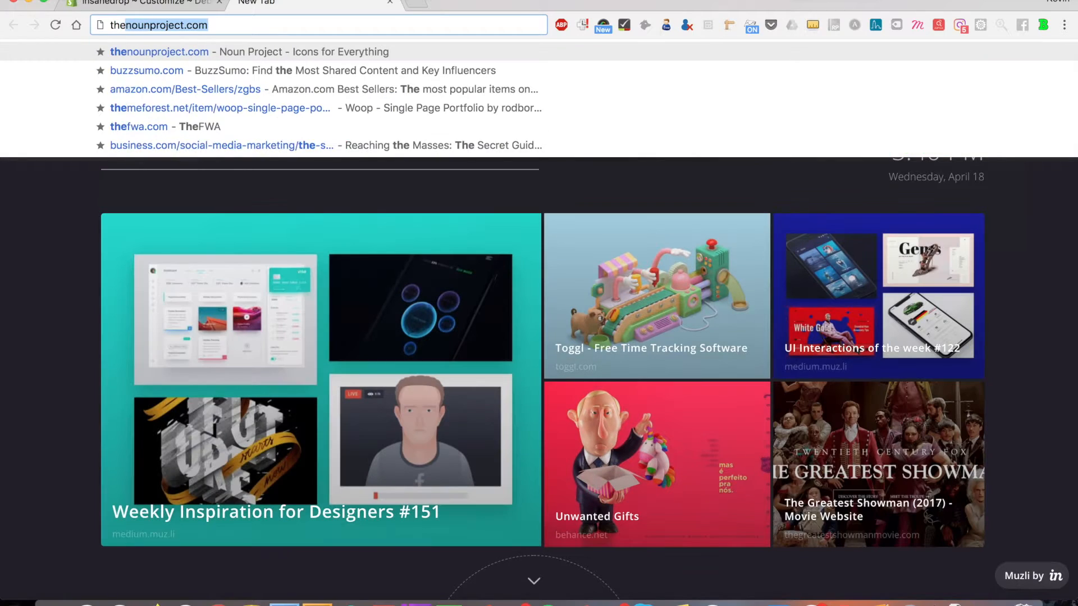
key("Right")
key("Return")
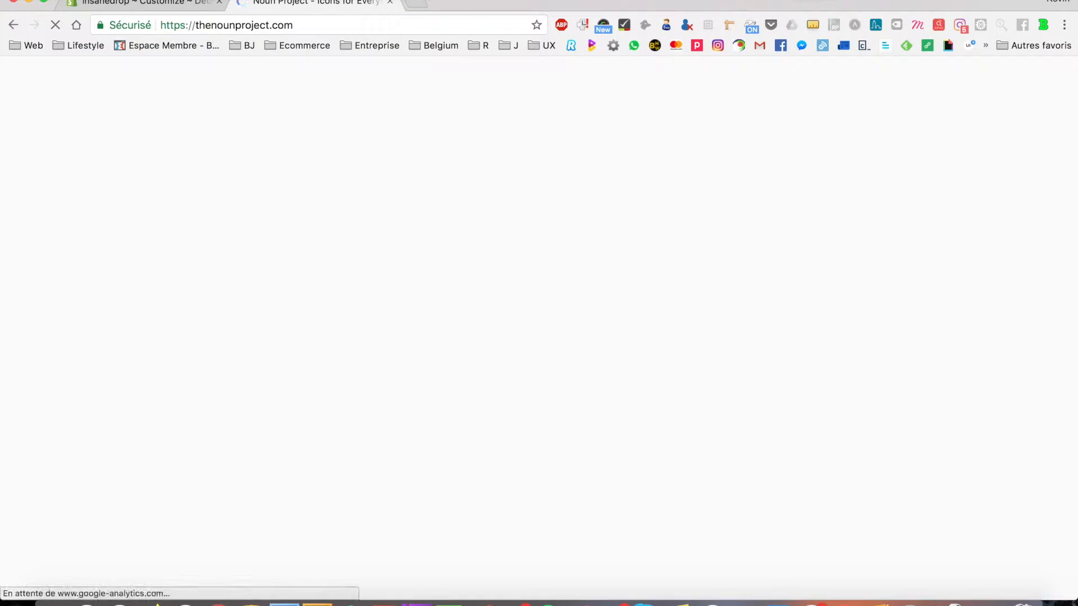
- Look over the store's home page preview in the Shopify theme editor
left_click(116, 7)
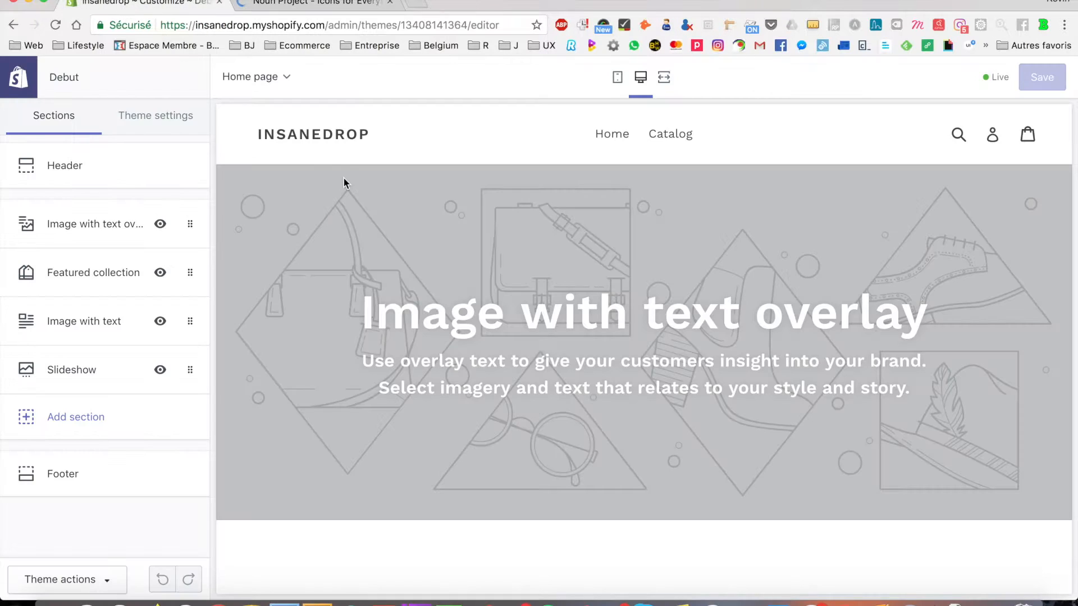
scroll(458, 240, "down", 10)
scroll(424, 187, "up", 10)
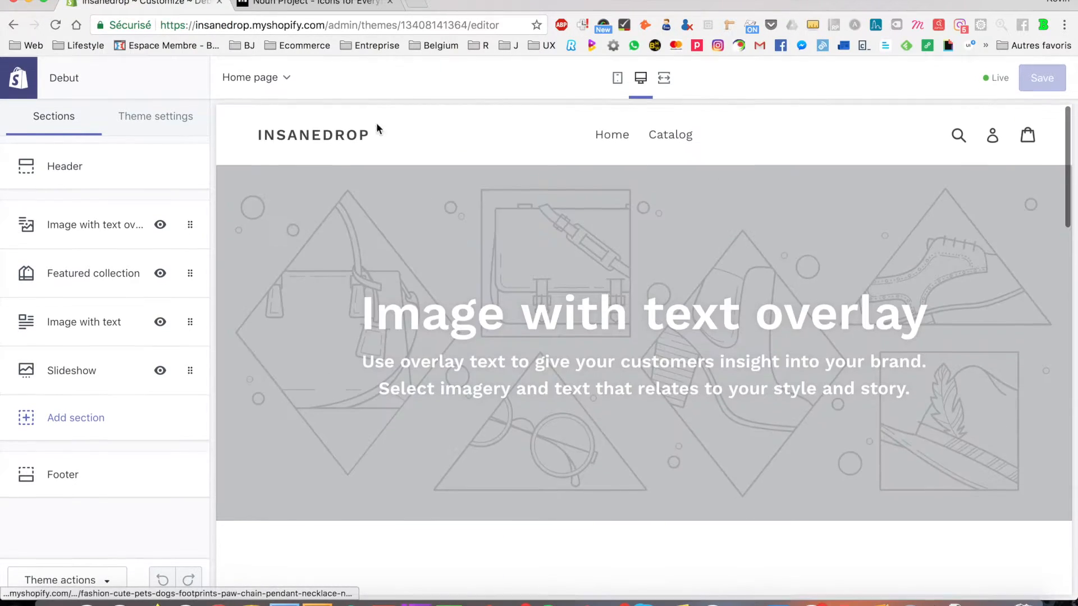
- Return to the Noun Project and search its icons for "jewelry"
left_click(328, 6)
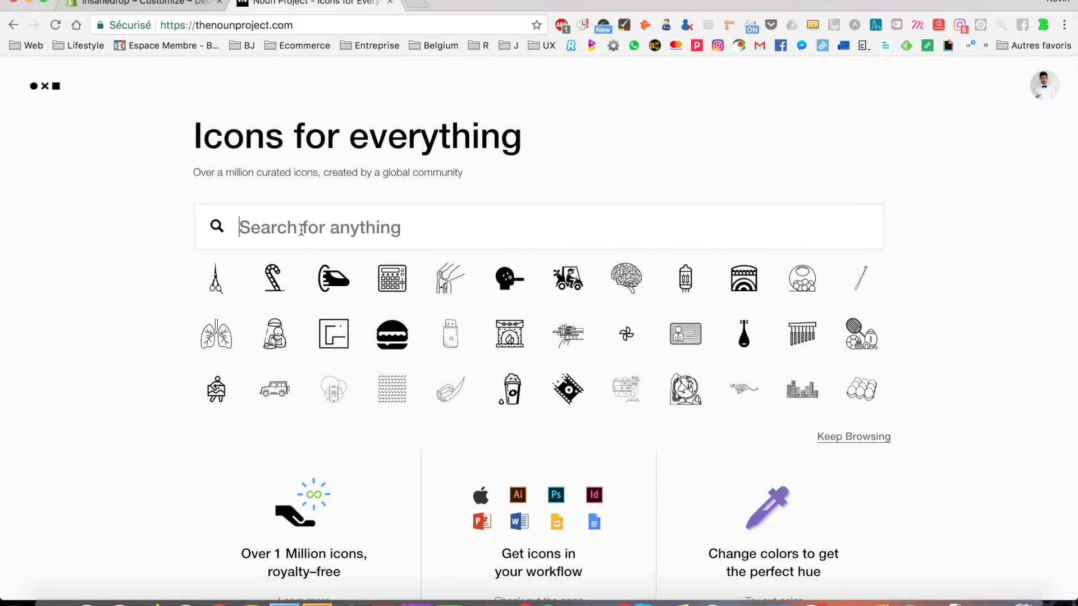
type("jewel")
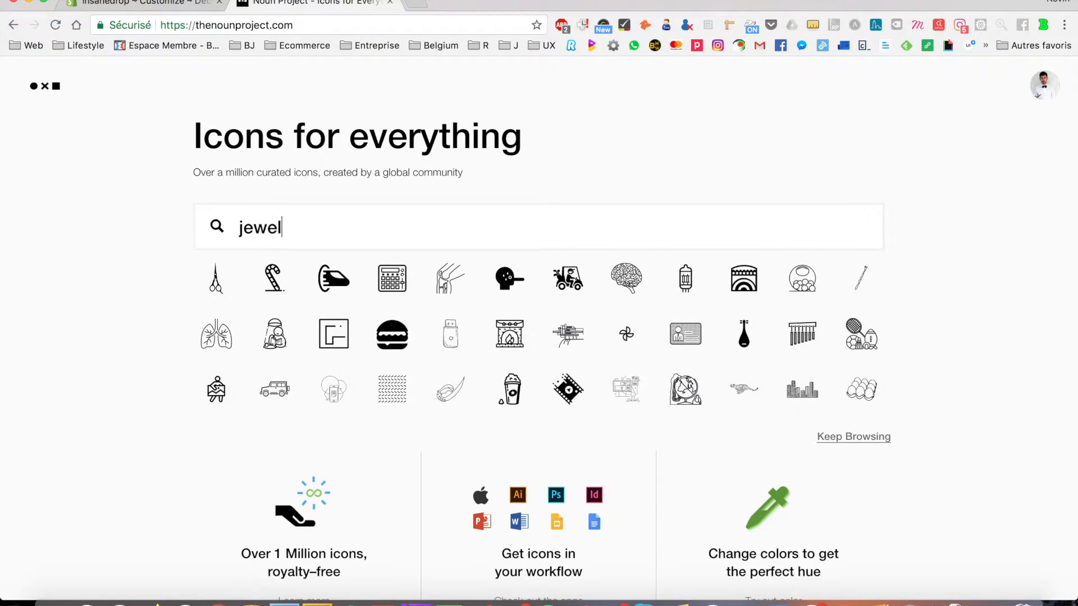
type("ry")
key("Return")
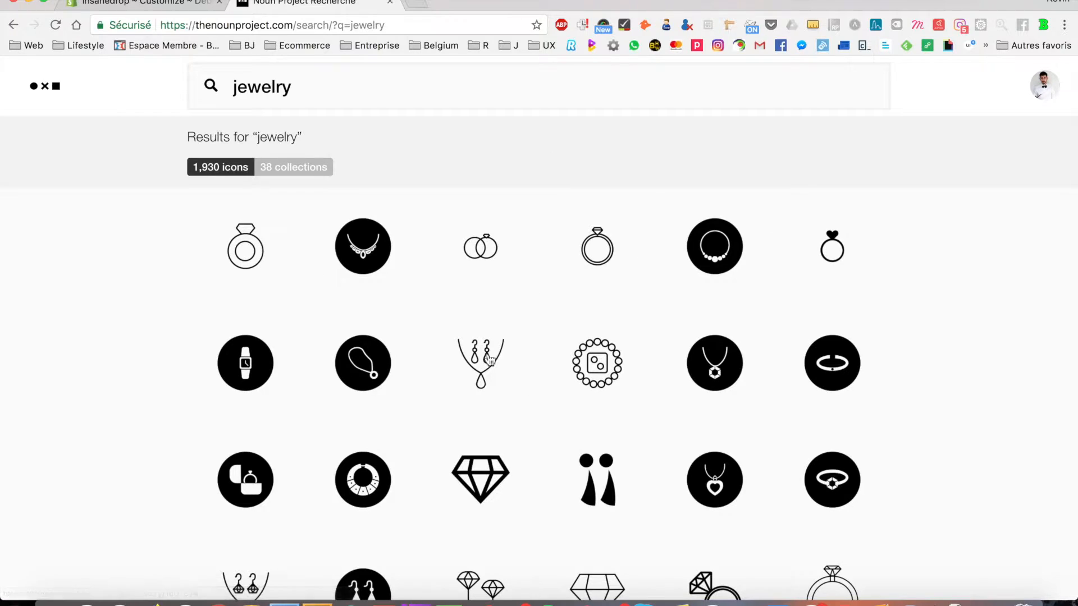
- Open the white-on-black earrings icon and view the Royalty Free license options for its PNG download
scroll(875, 390, "down", 5)
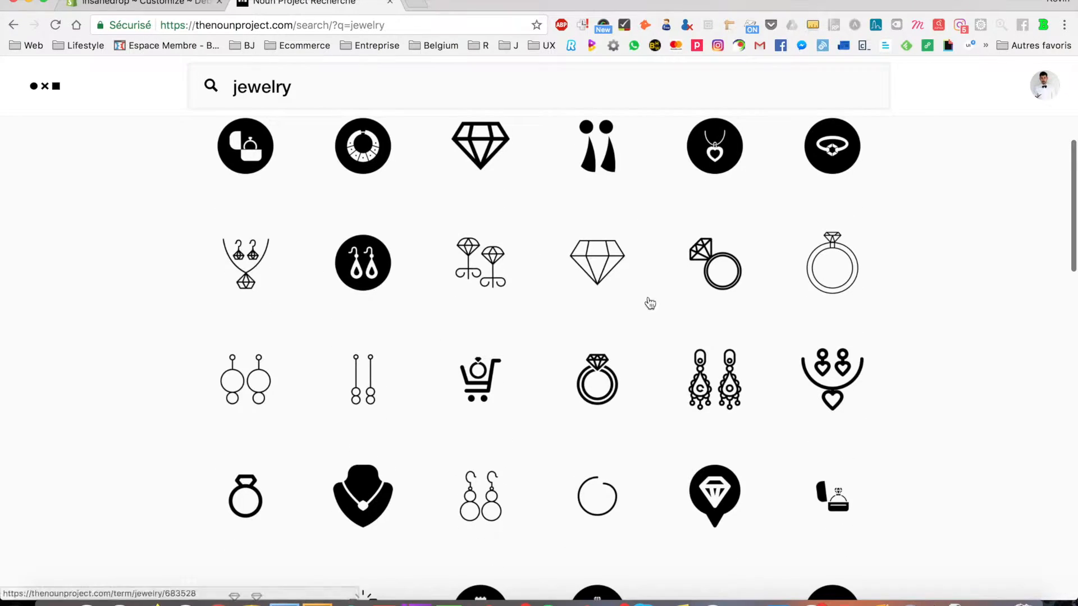
left_click(376, 275)
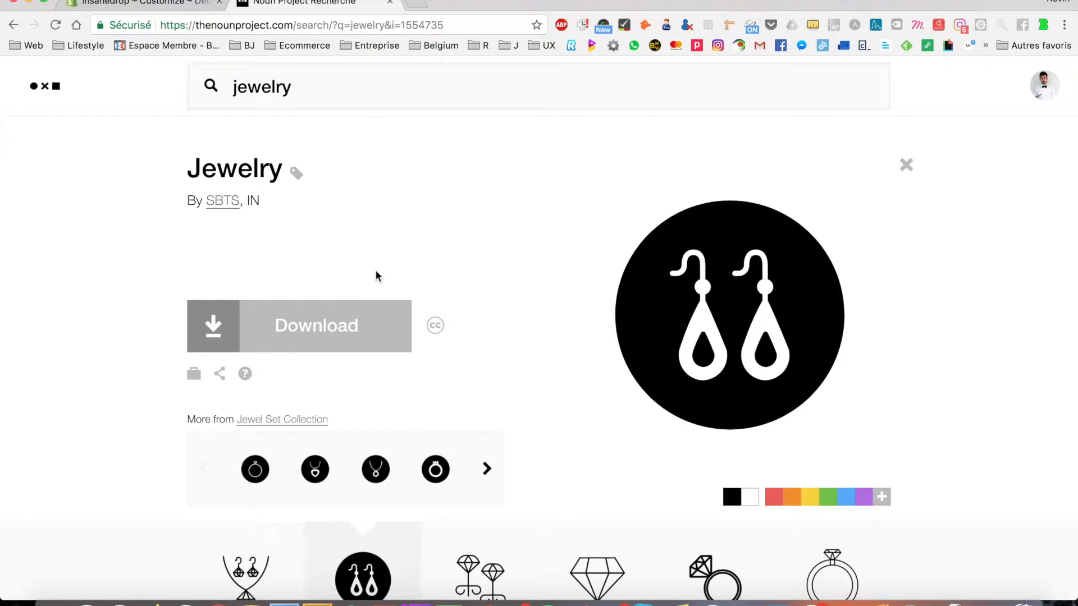
left_click(365, 335)
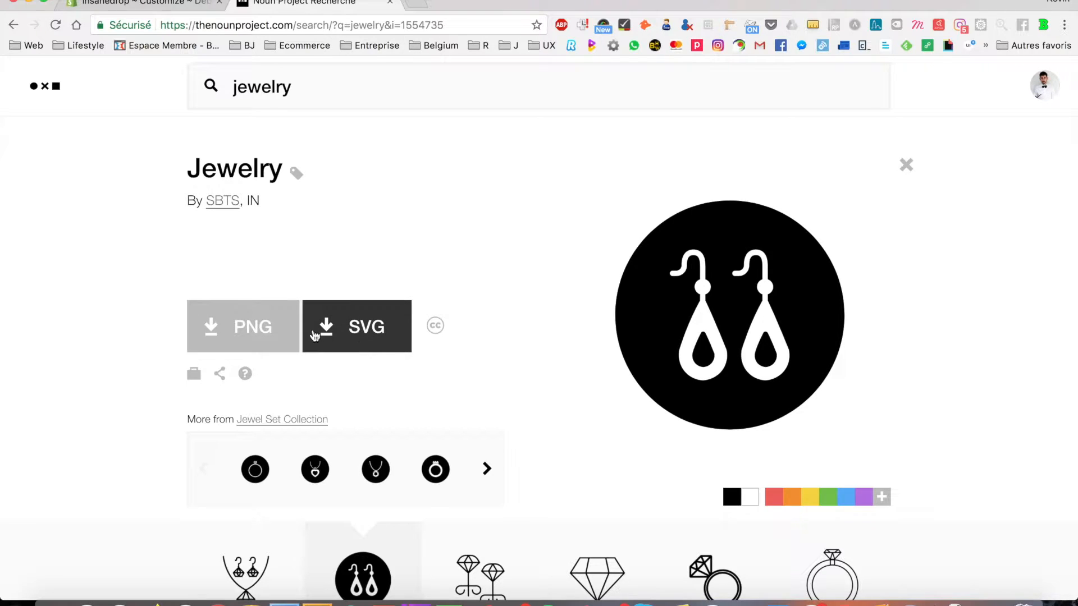
left_click(269, 326)
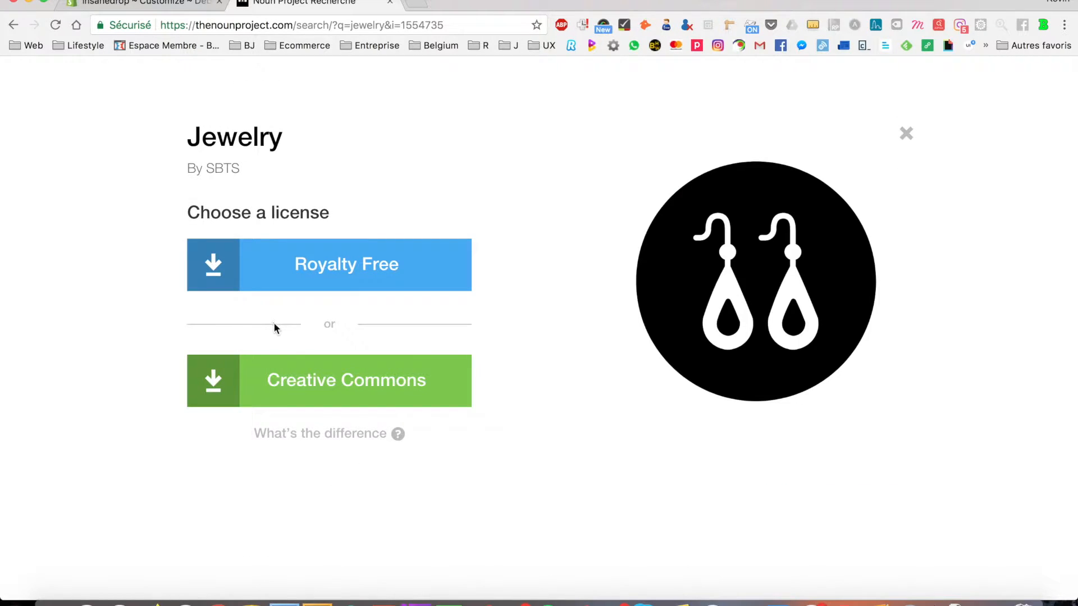
left_click(317, 278)
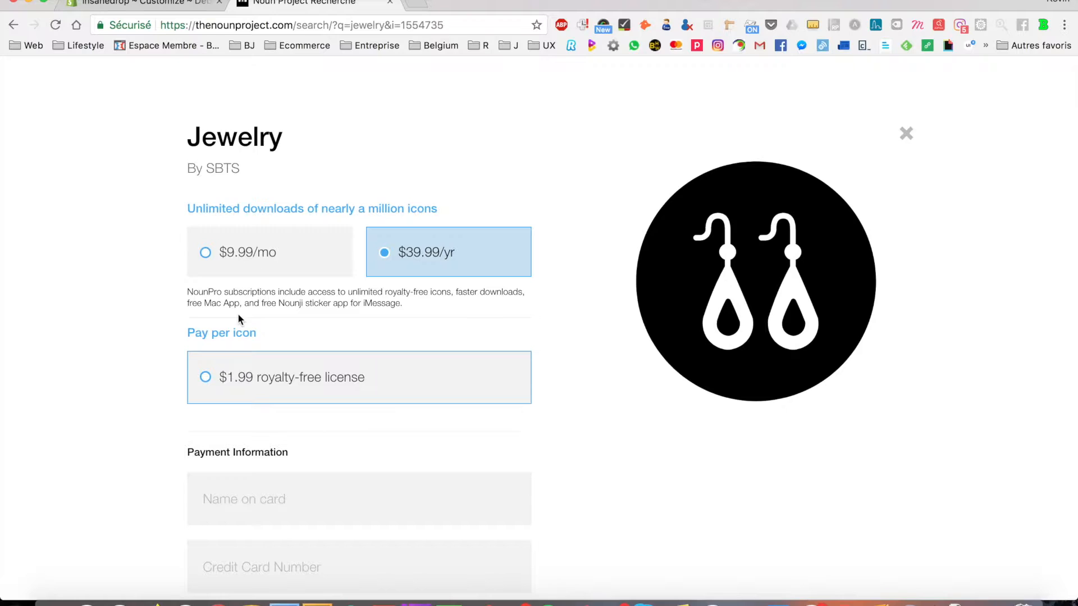
- Examine the subscription and pay-per-icon pricing, and close the license page without buying
scroll(238, 313, "down", 5)
scroll(237, 313, "up", 5)
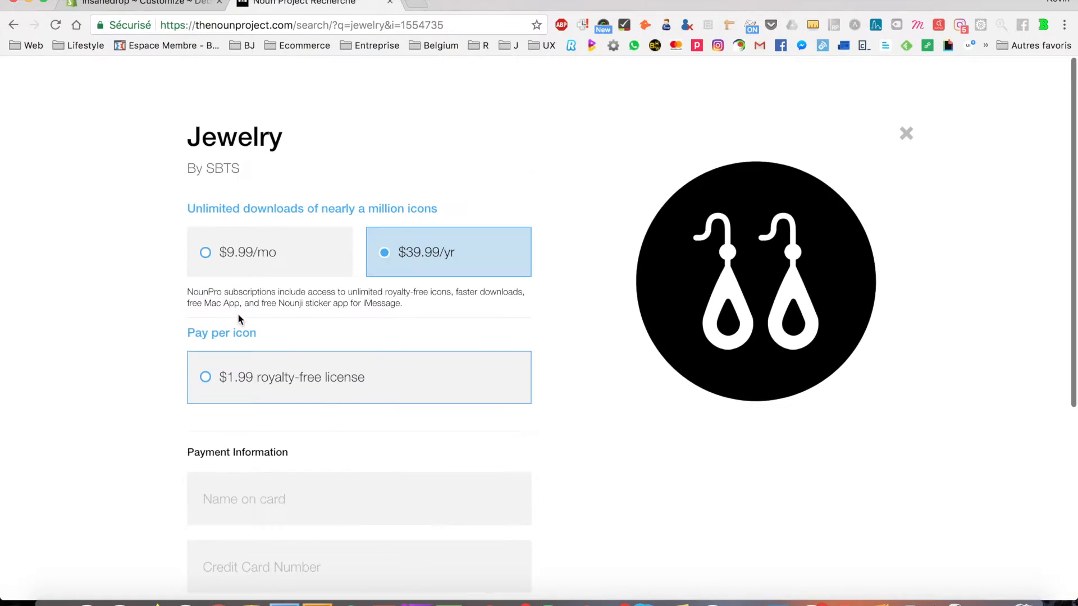
double_click(214, 143)
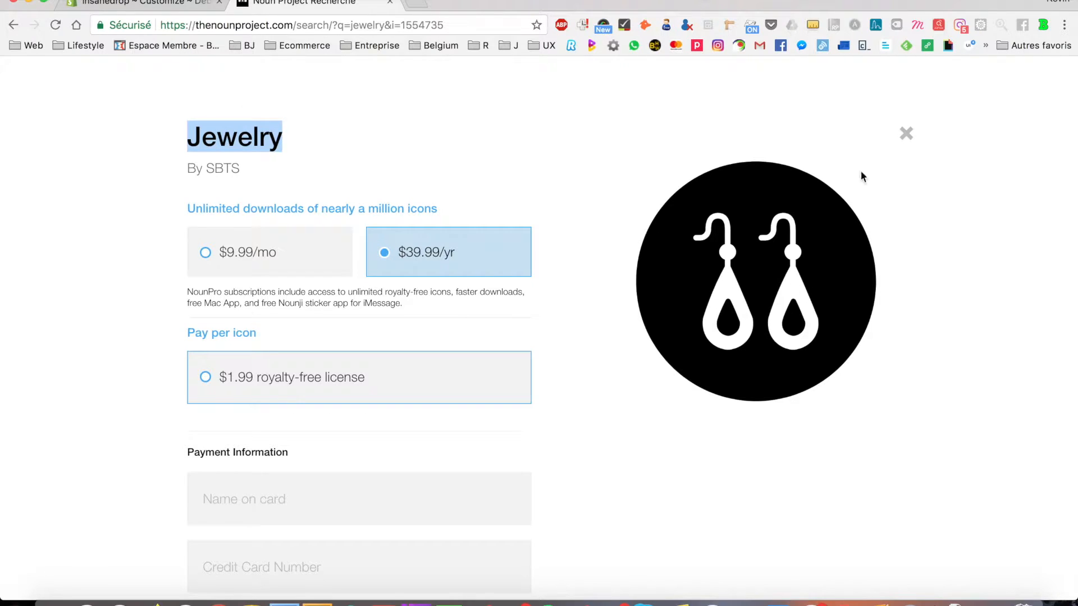
left_click(905, 134)
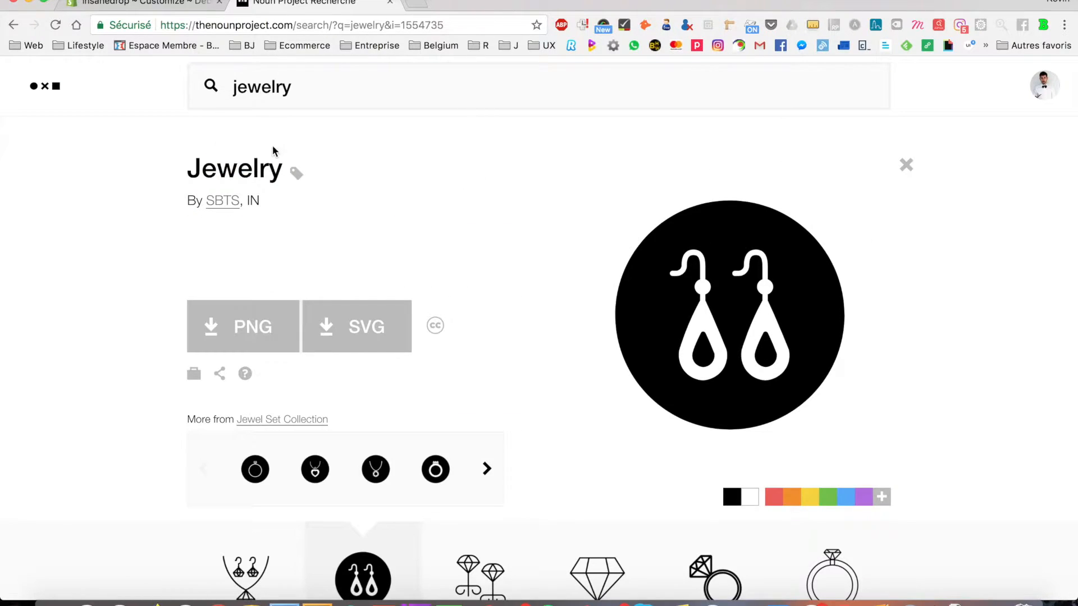
- Search Google in a new tab for "jewelry icons free" and open Flaticon's jewelry icons result
left_click(338, 95)
key("super+a")
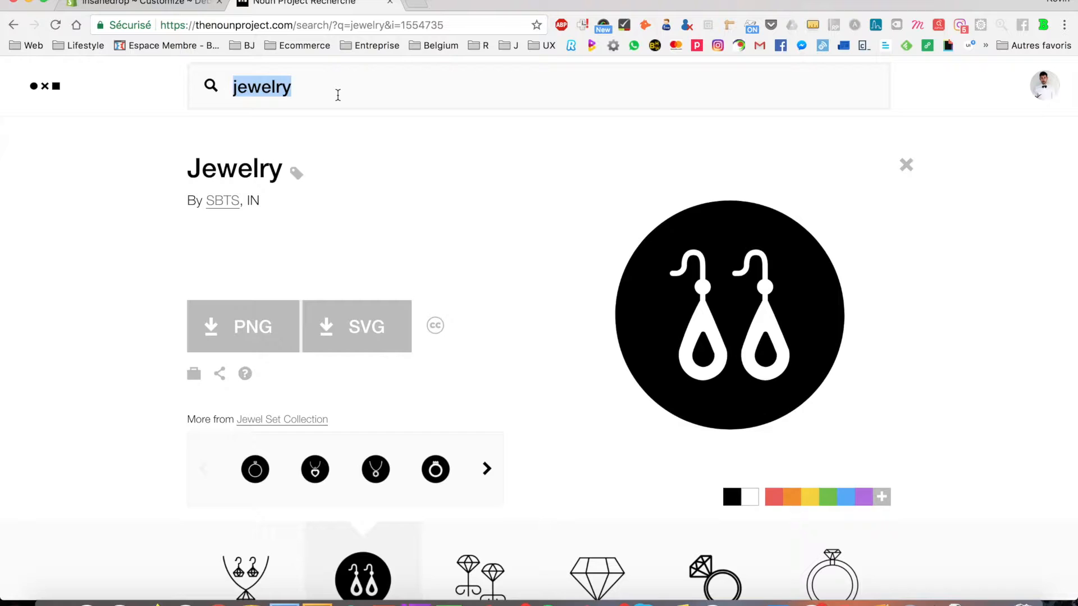
key("super+c")
key("super+t")
key("super+v")
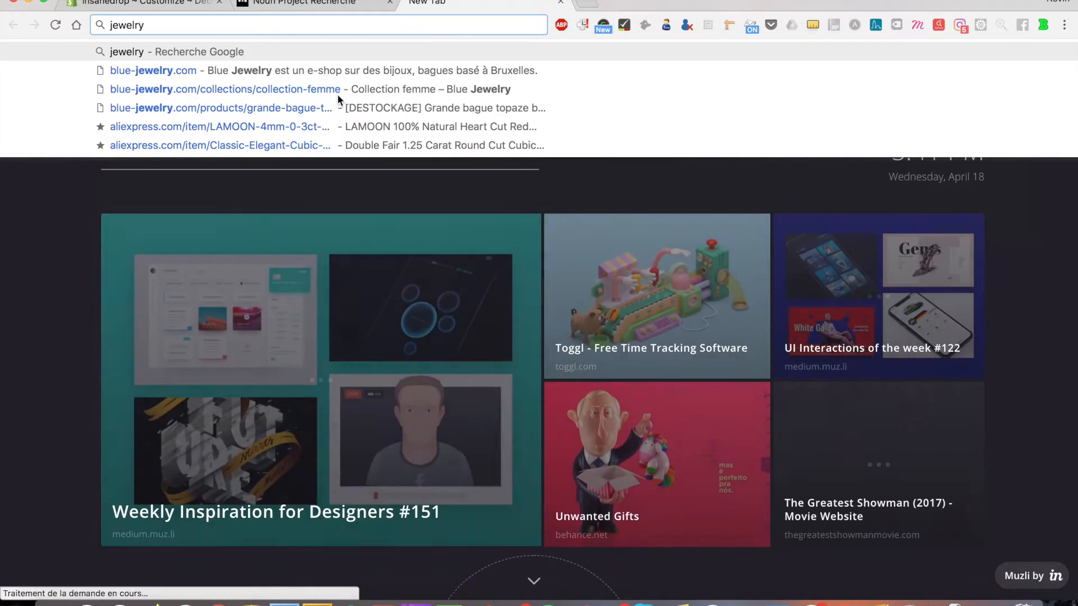
type("icons free")
key("Return")
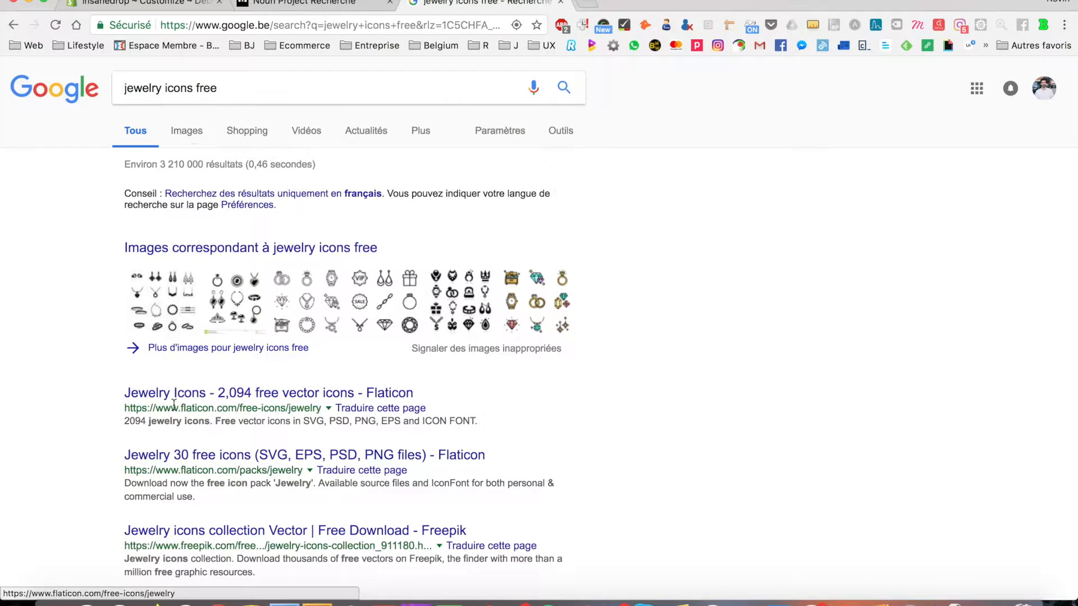
left_click(203, 395)
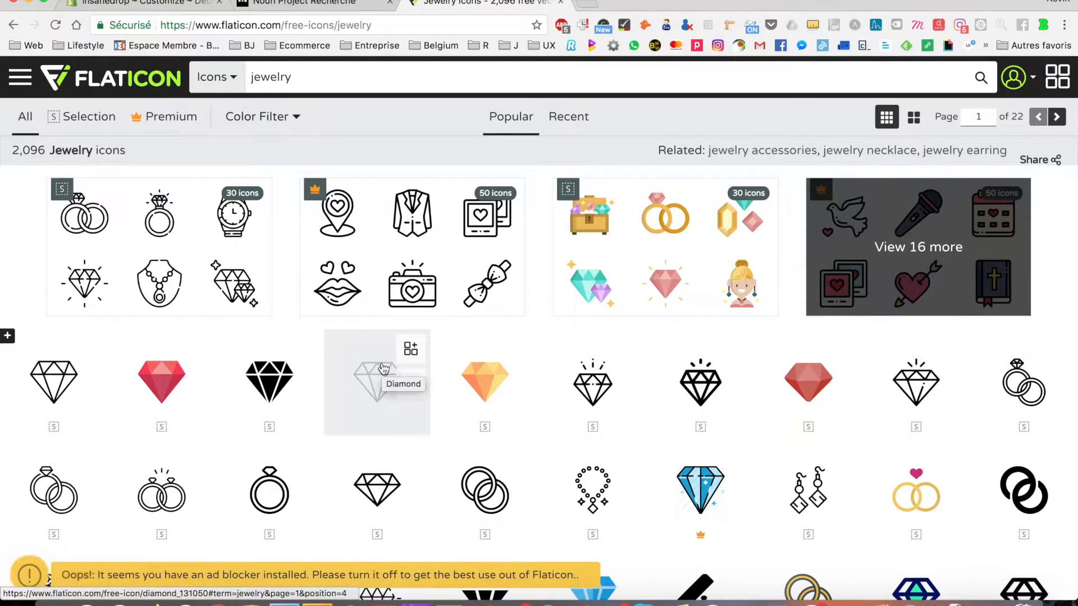
- Search Flaticon for "dog" icons and download the Woof Woof icon pack
double_click(334, 79)
type("dog")
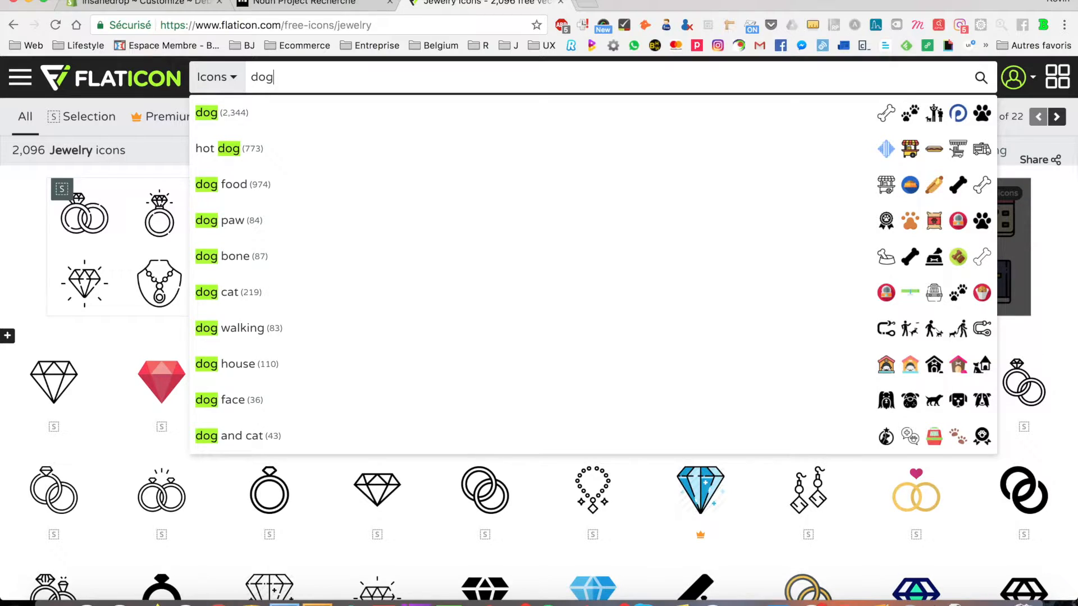
key("Return")
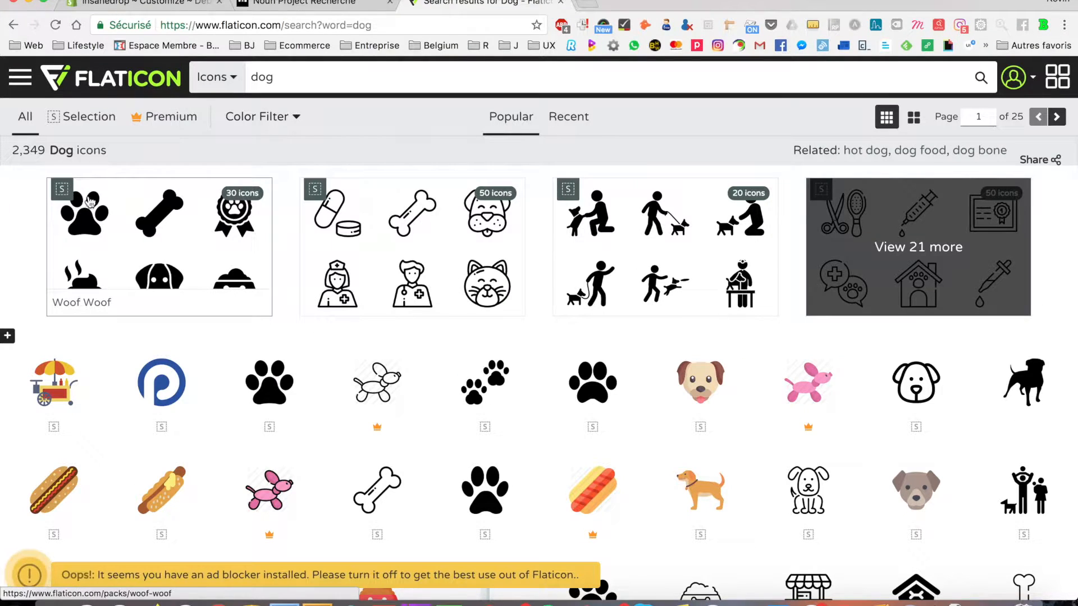
left_click(87, 240)
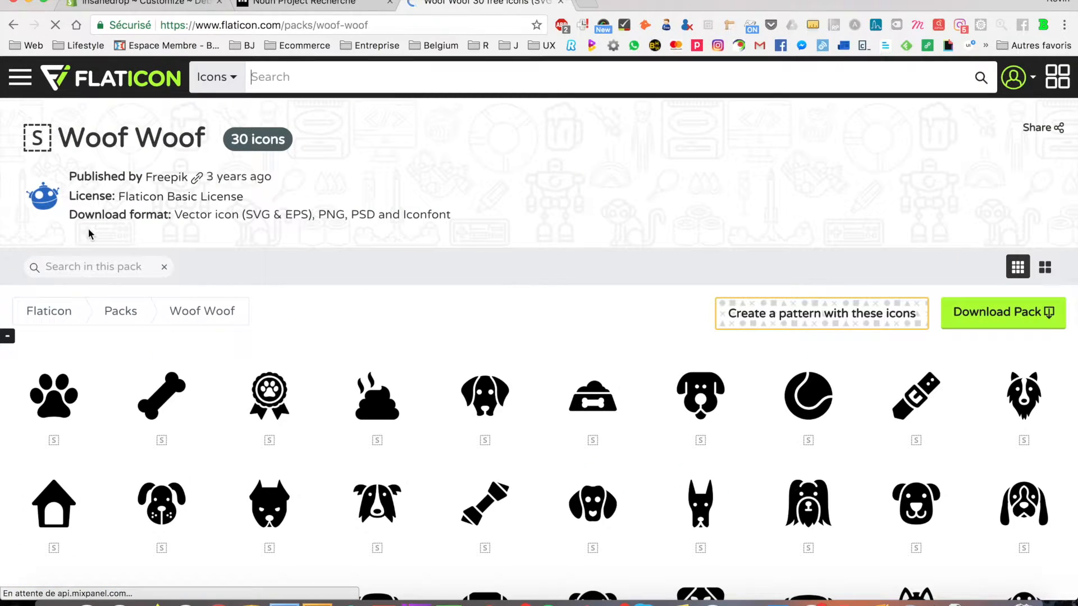
left_click(993, 316)
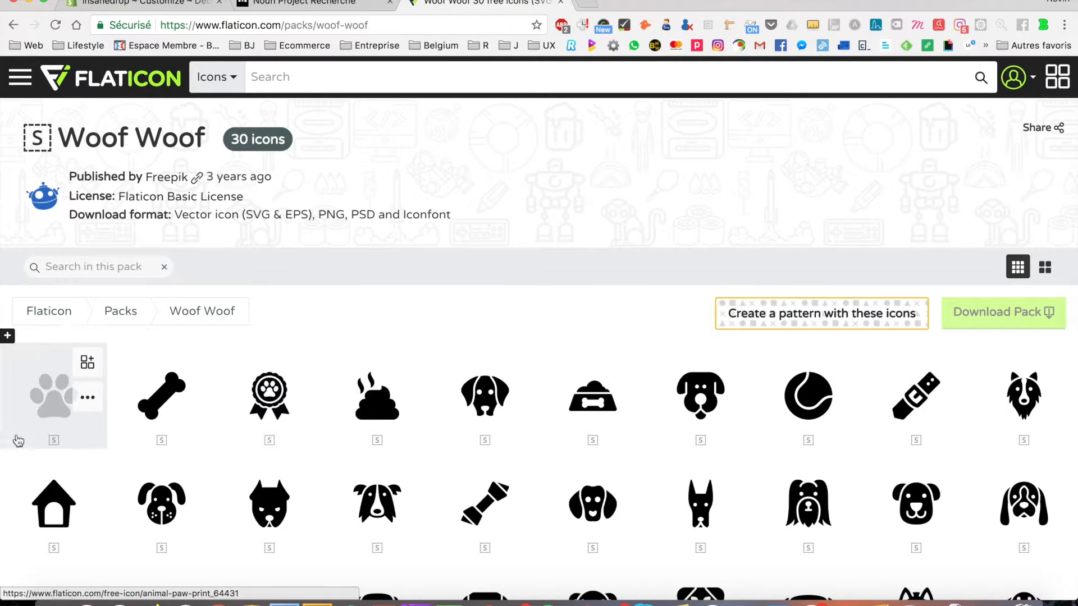
- Open the animal paw print icon from the Woof Woof pack and examine its PNG color and size options
left_click(56, 398)
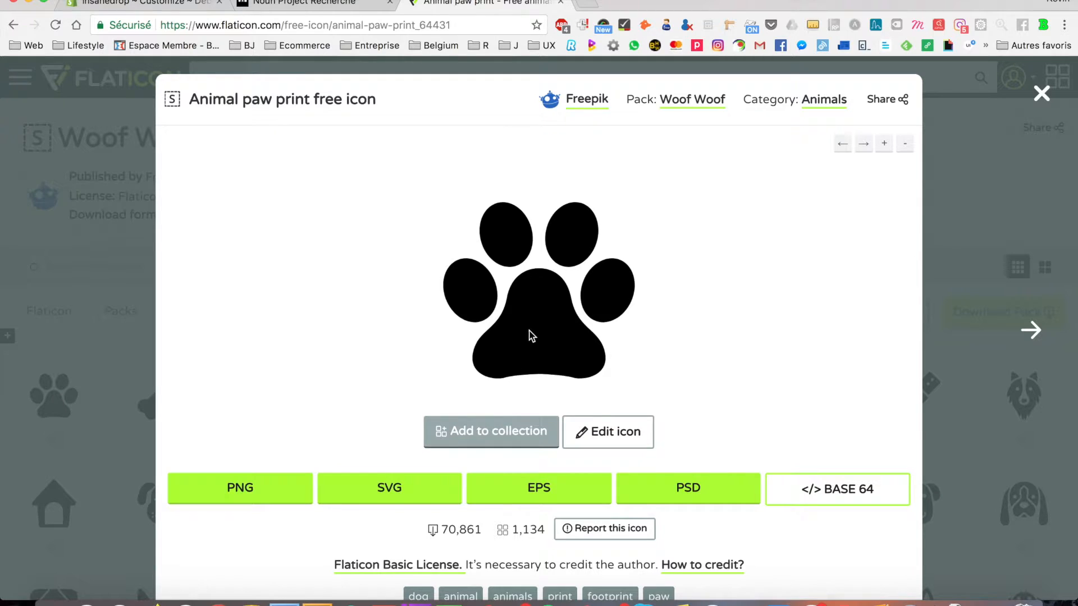
scroll(303, 436, "down", 3)
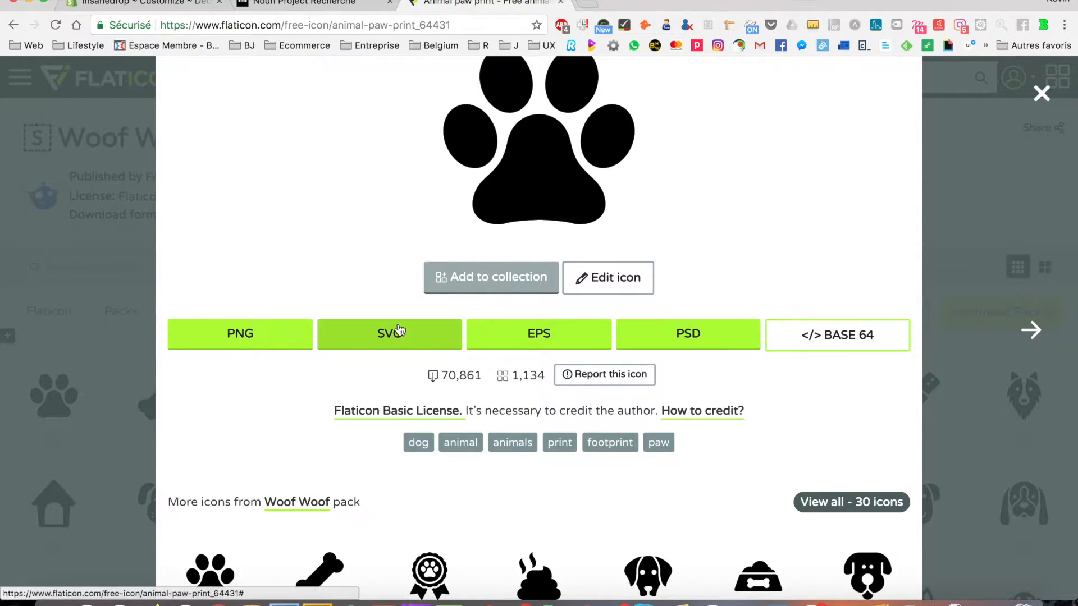
left_click(282, 333)
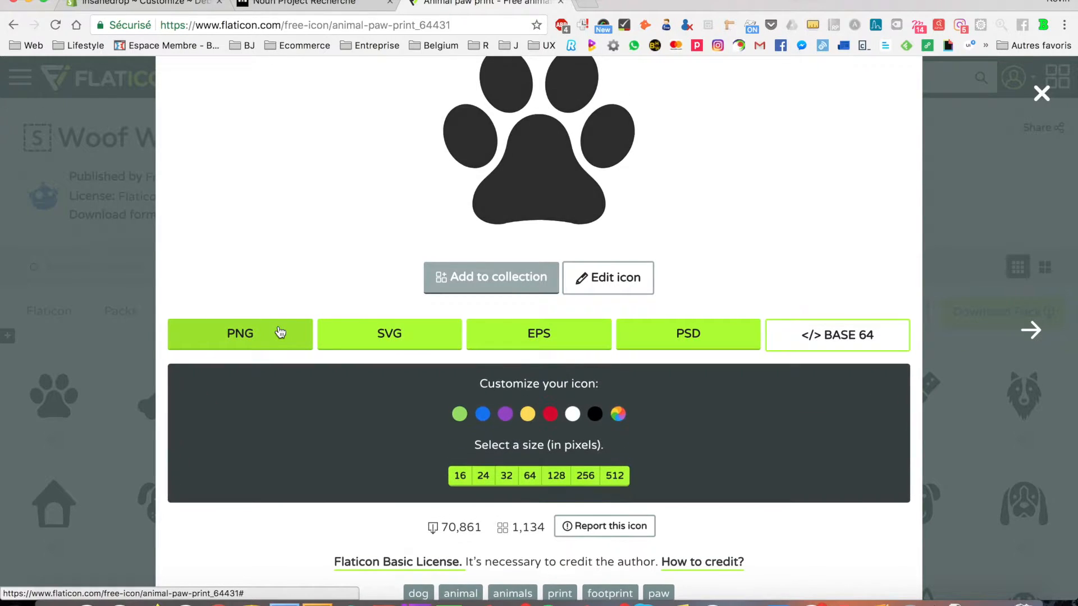
scroll(466, 331, "down", 3)
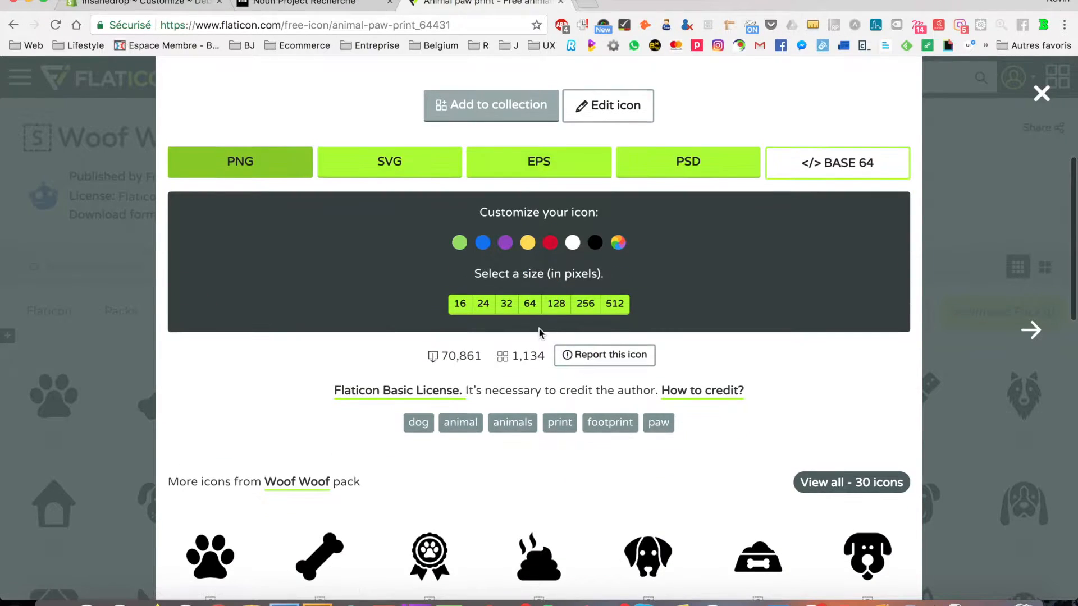
scroll(745, 305, "up", 5)
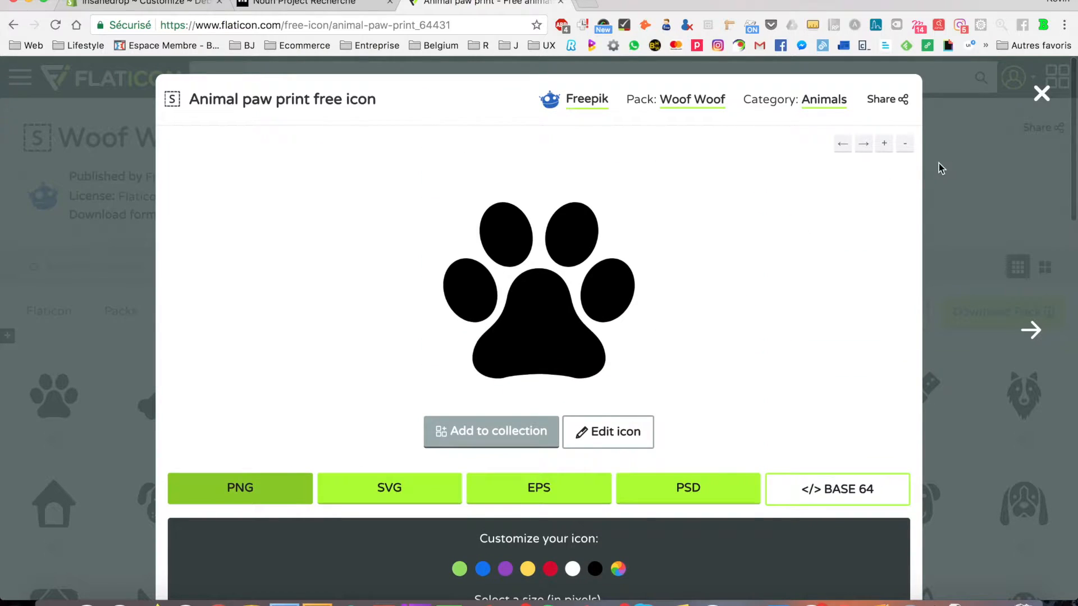
- Close the paw print icon and sign up to Flaticon with the Facebook account
left_click(1043, 97)
left_click(1013, 76)
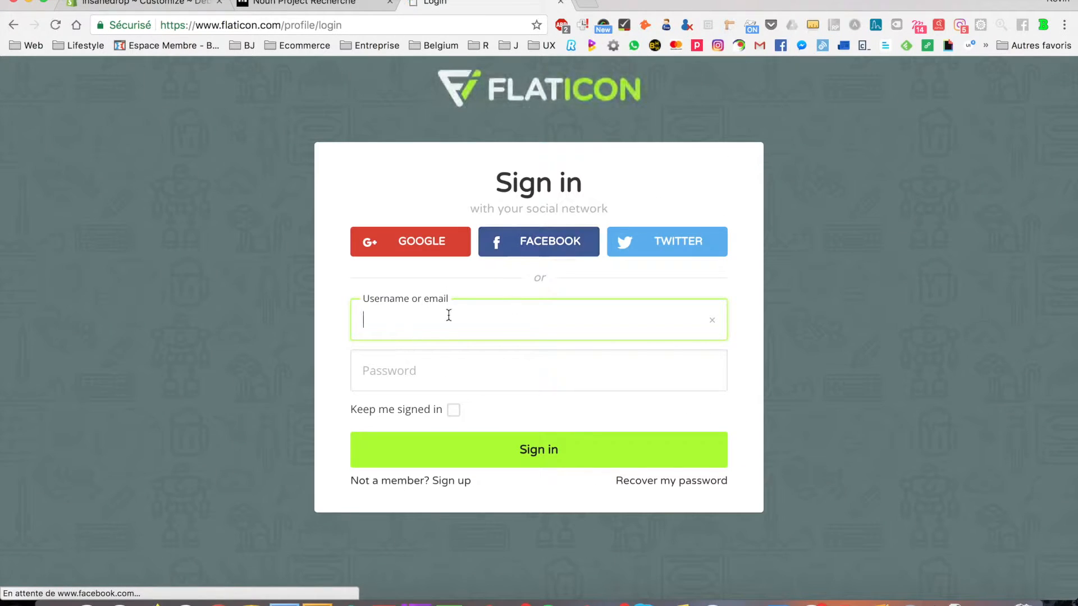
left_click(531, 242)
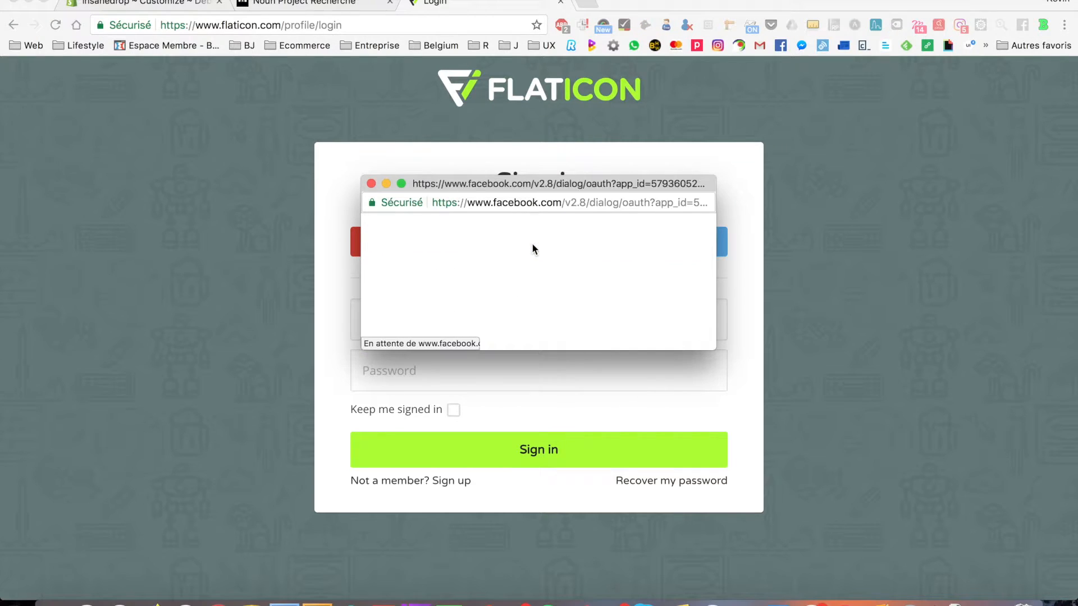
left_click(543, 467)
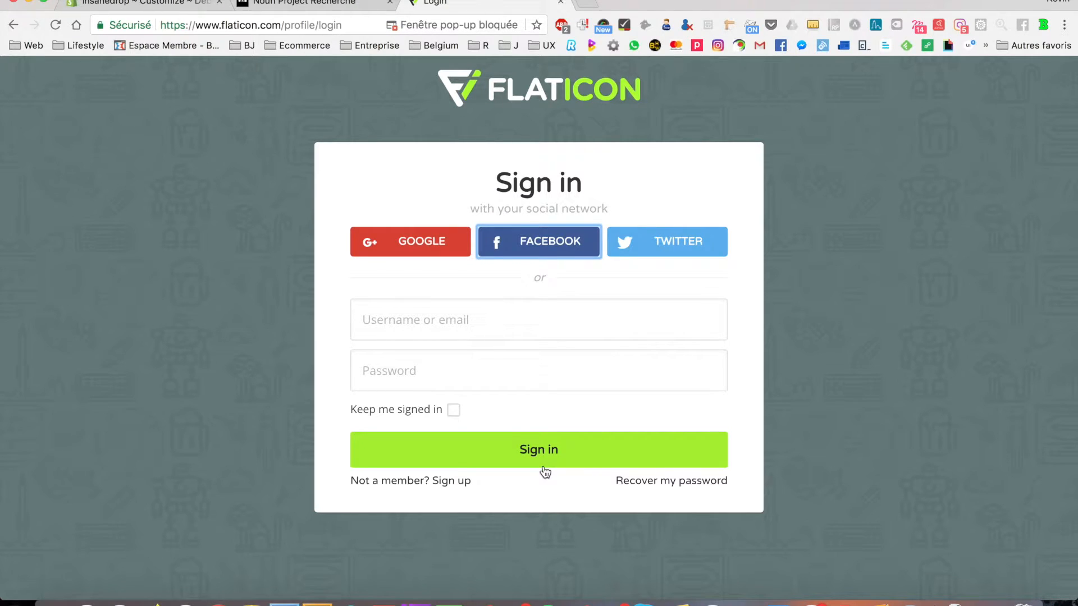
left_click(457, 482)
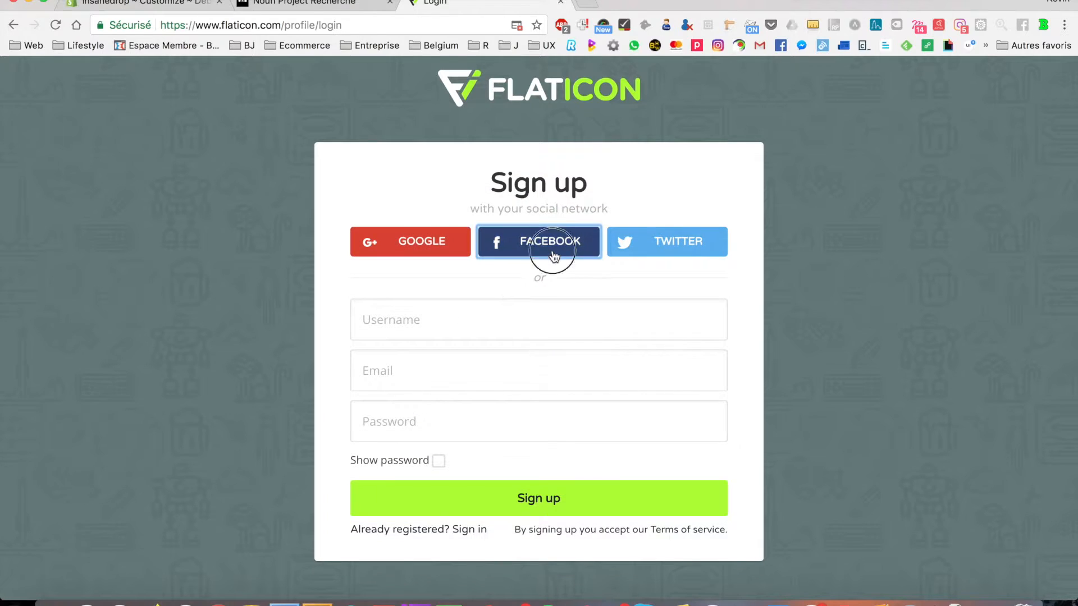
left_click(550, 253)
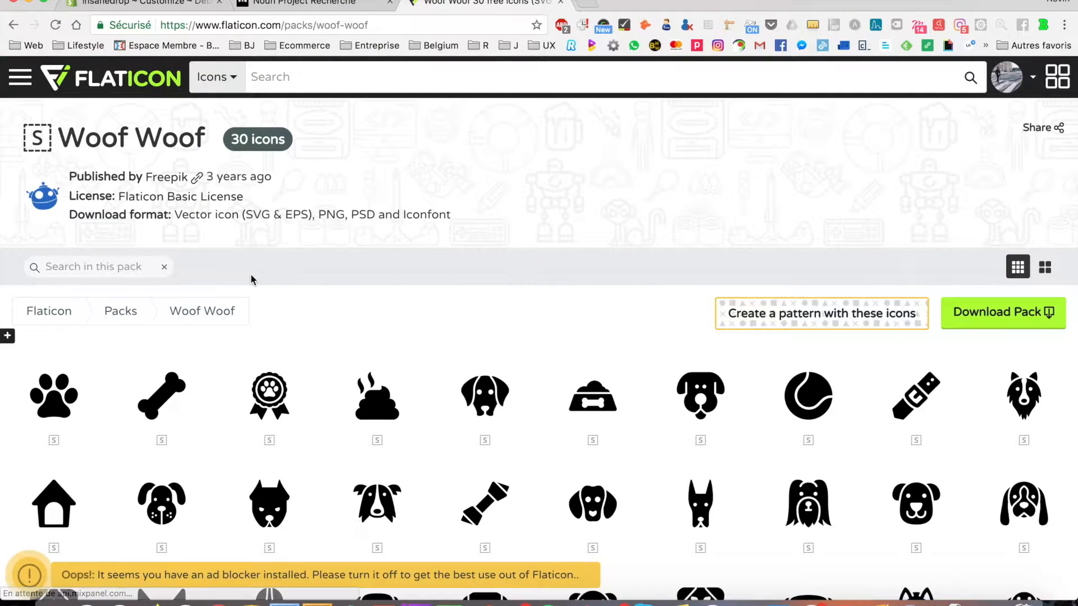
- Reopen the animal paw print icon and download it as a black 128-pixel PNG under the free license
left_click(69, 385)
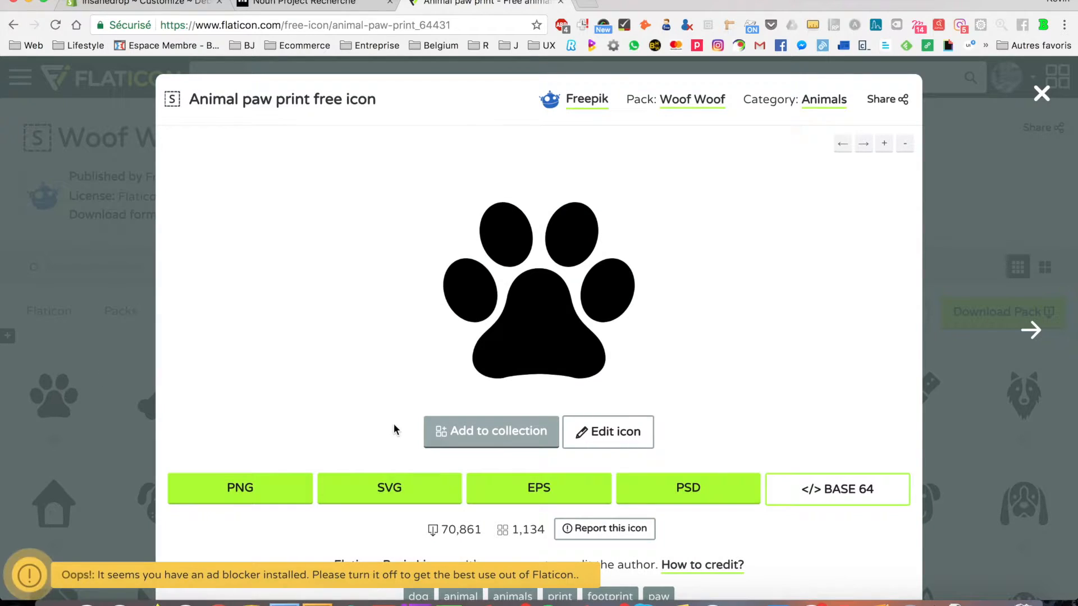
left_click(278, 484)
scroll(349, 278, "down", 6)
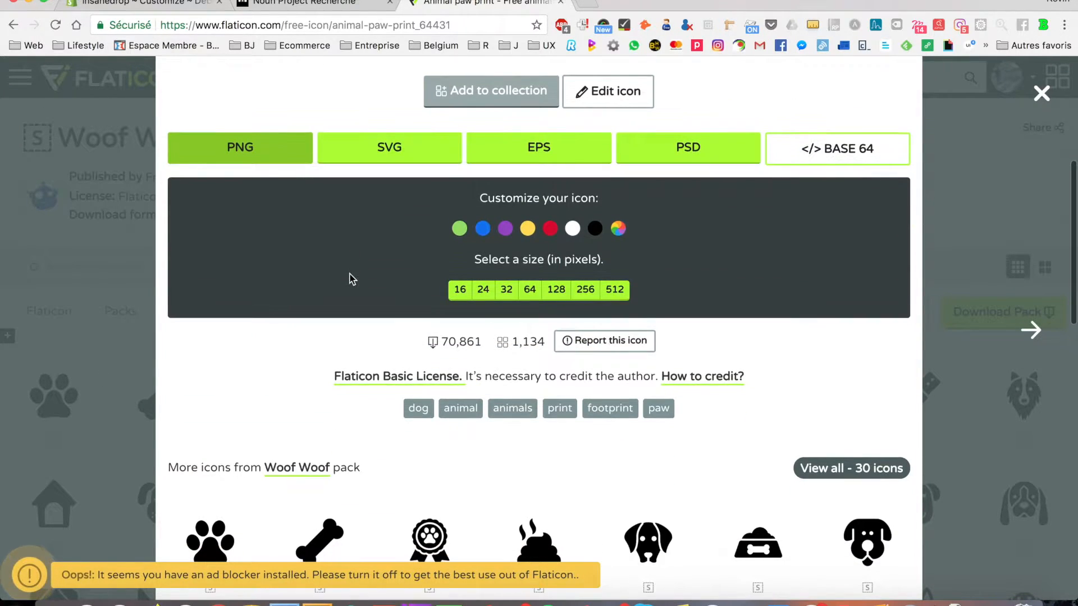
left_click(595, 229)
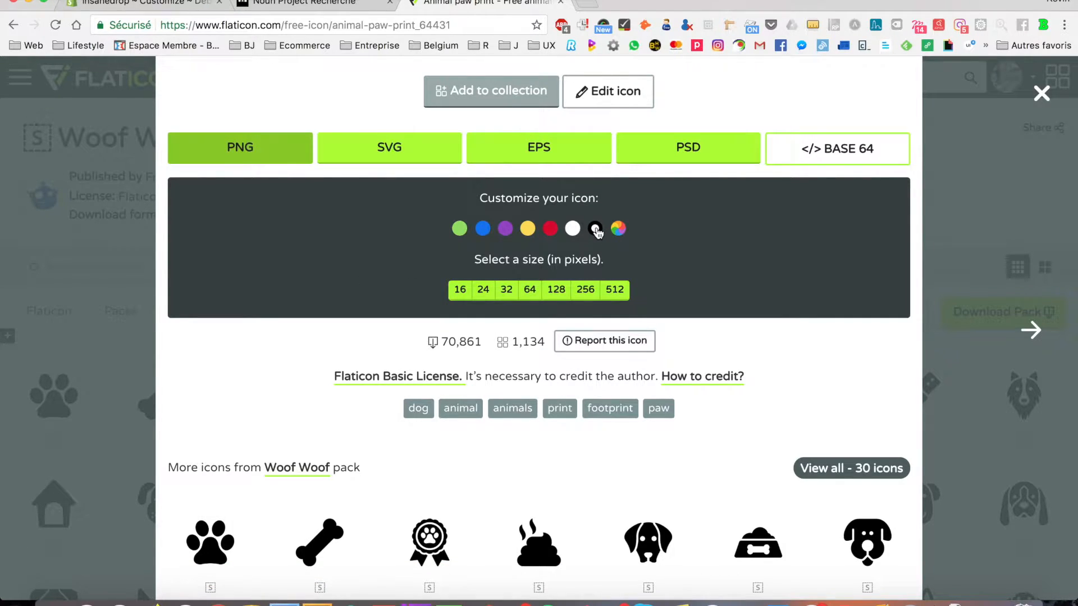
left_click(554, 295)
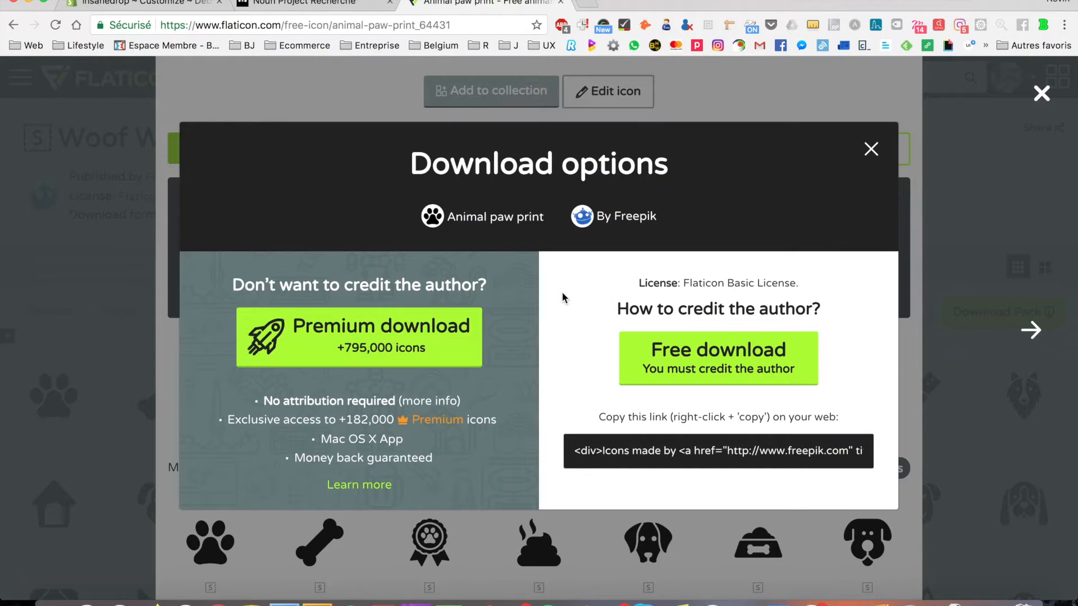
left_click(723, 359)
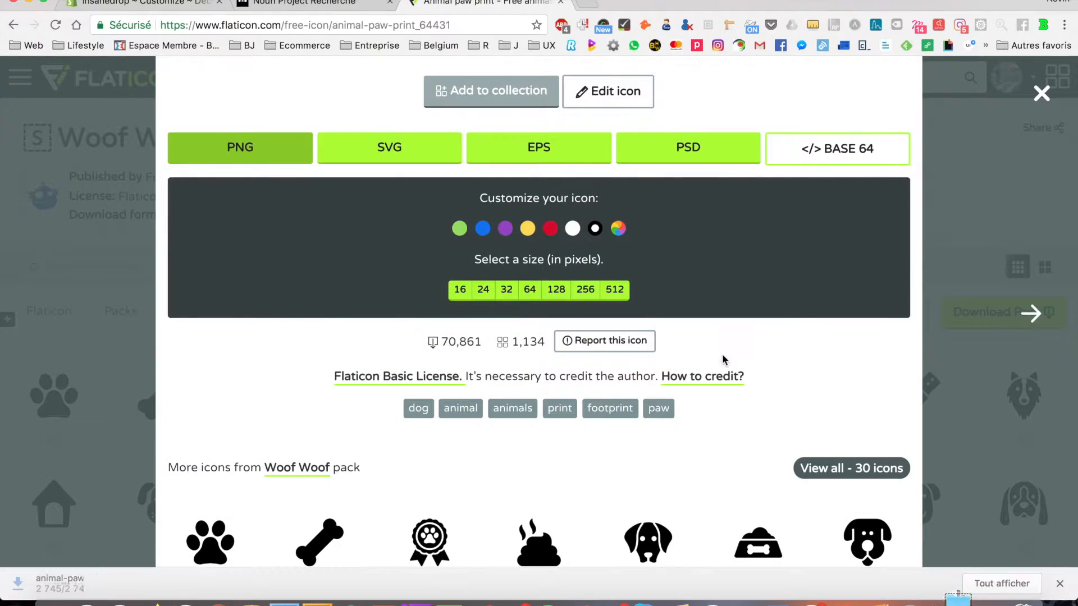
- Return to the insanedrop theme editor in Shopify and open the image library for the Header section's logo
left_click(178, 10)
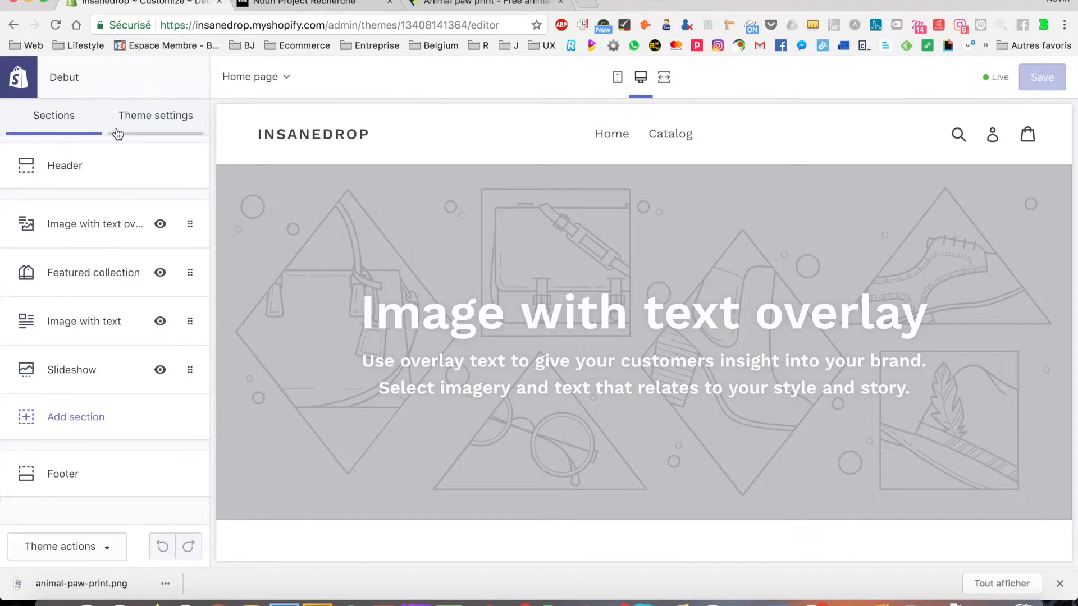
left_click(115, 162)
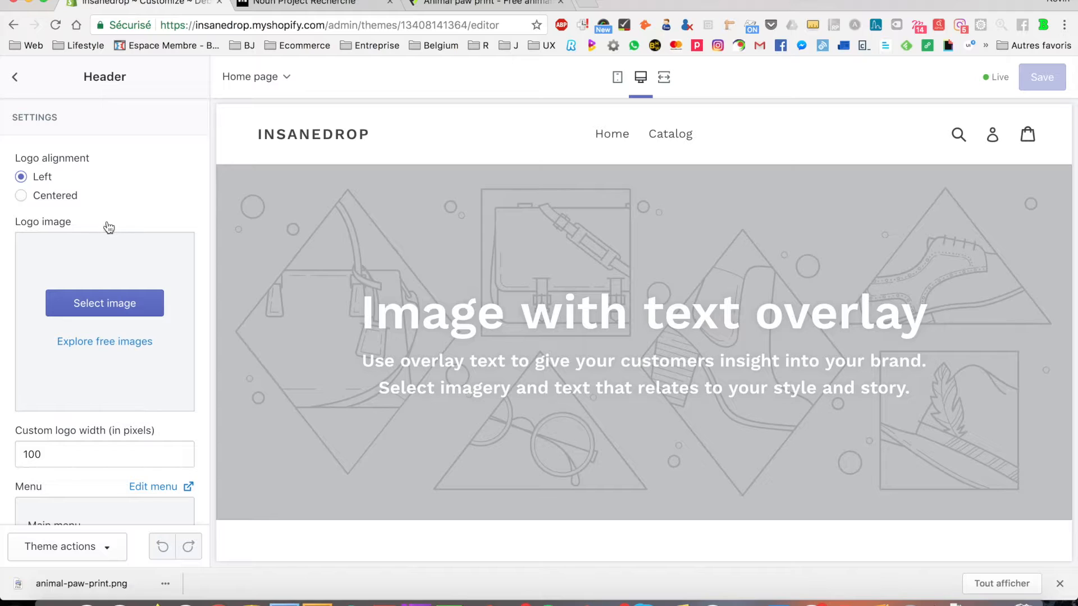
left_click(20, 85)
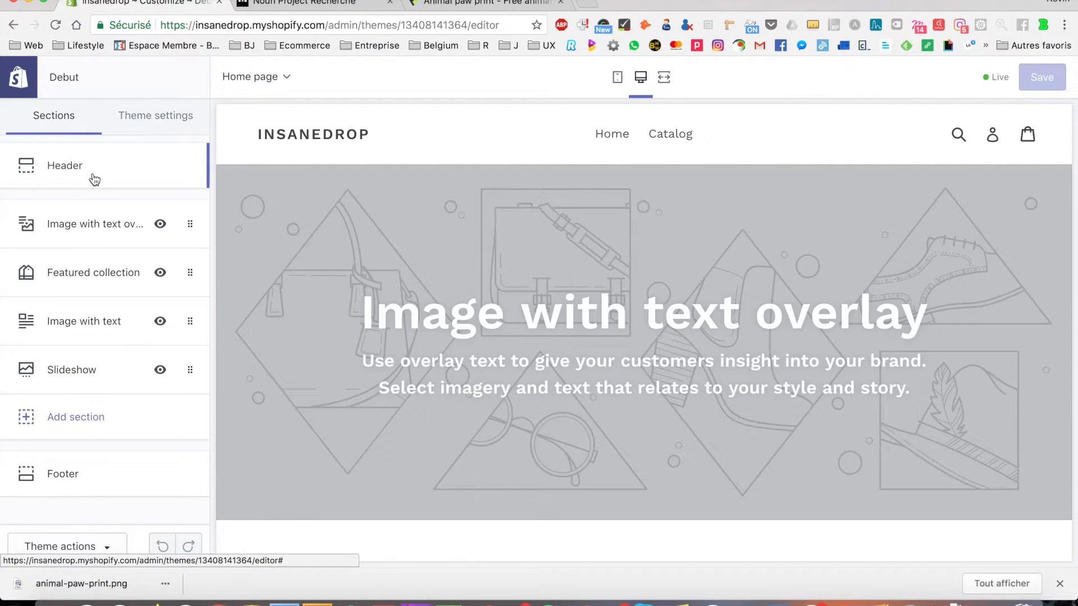
left_click(93, 178)
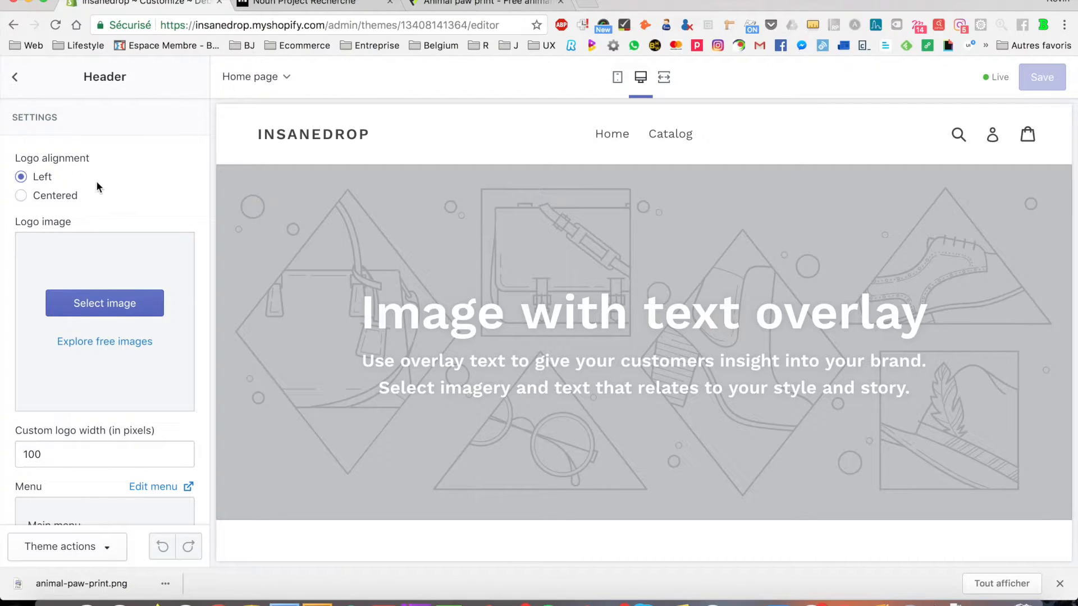
left_click(121, 305)
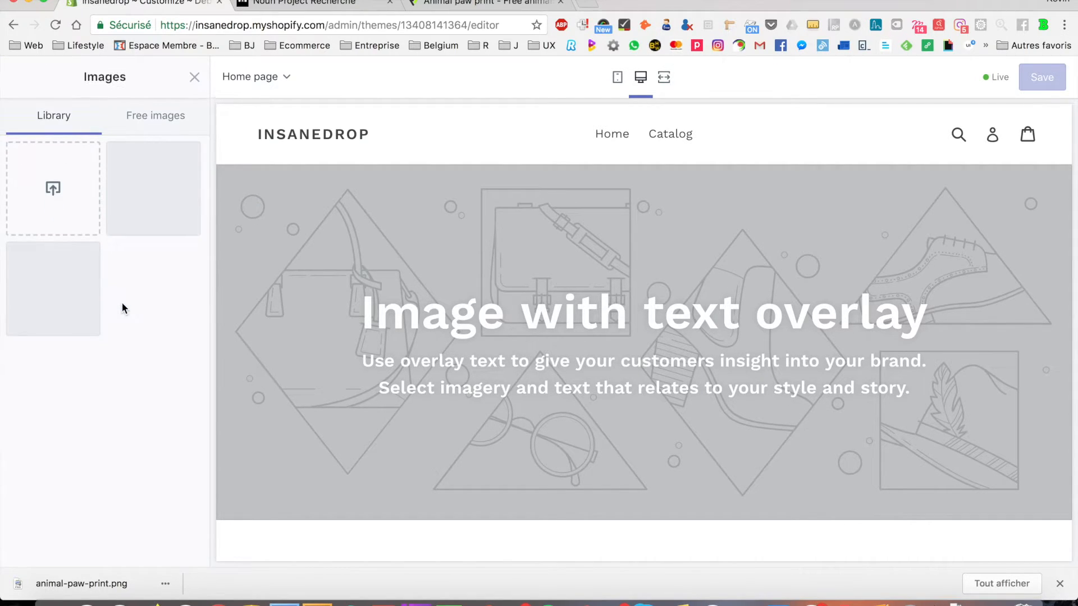
- Upload animal-paw-print.png to the image library and select it as the header logo
left_click_drag(34, 598, 40, 212)
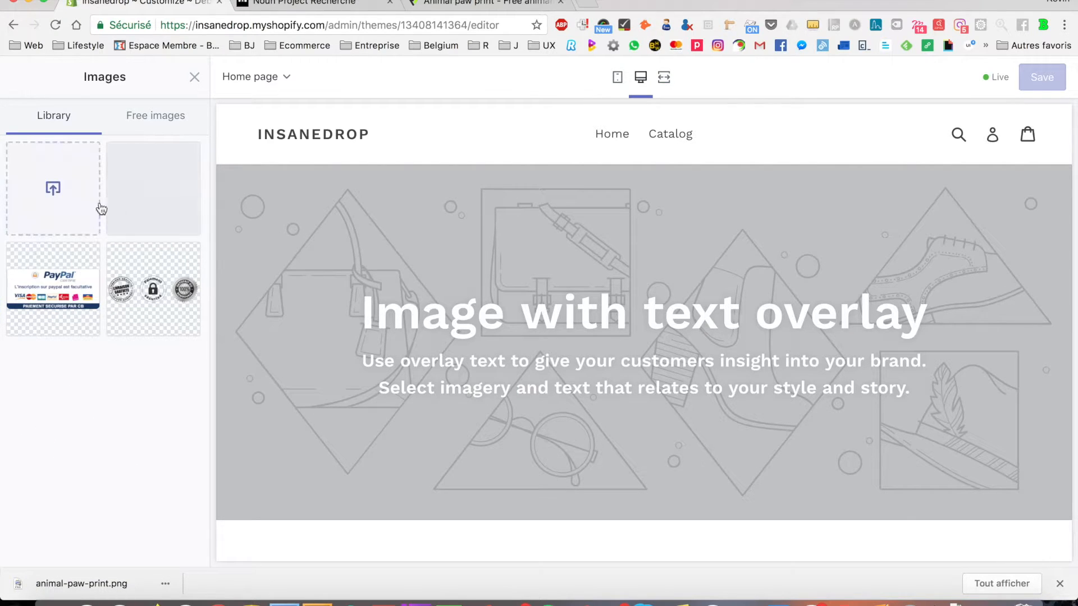
left_click(141, 201)
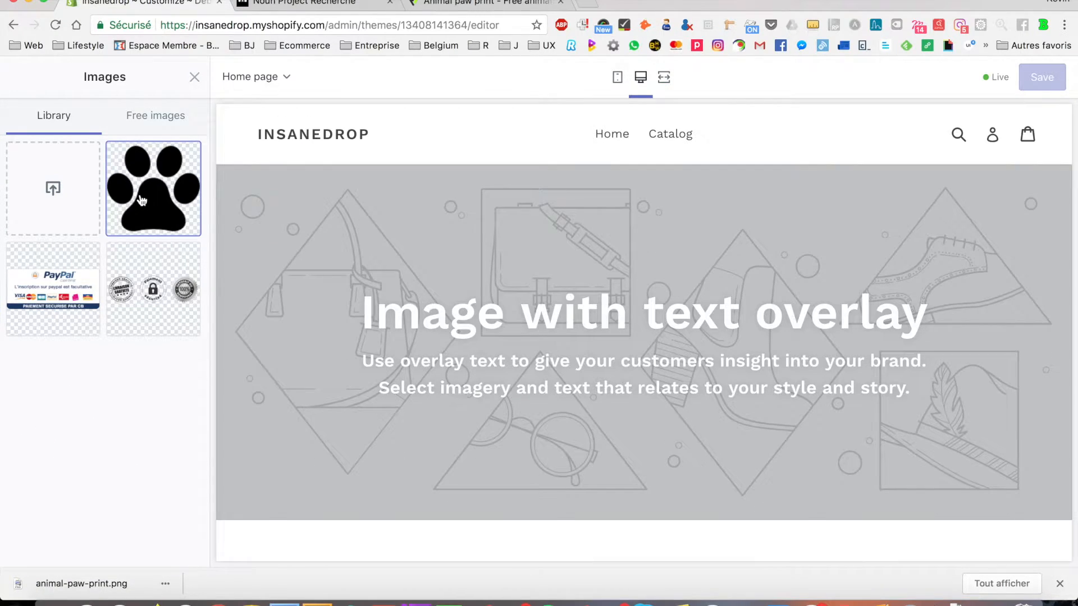
left_click(141, 201)
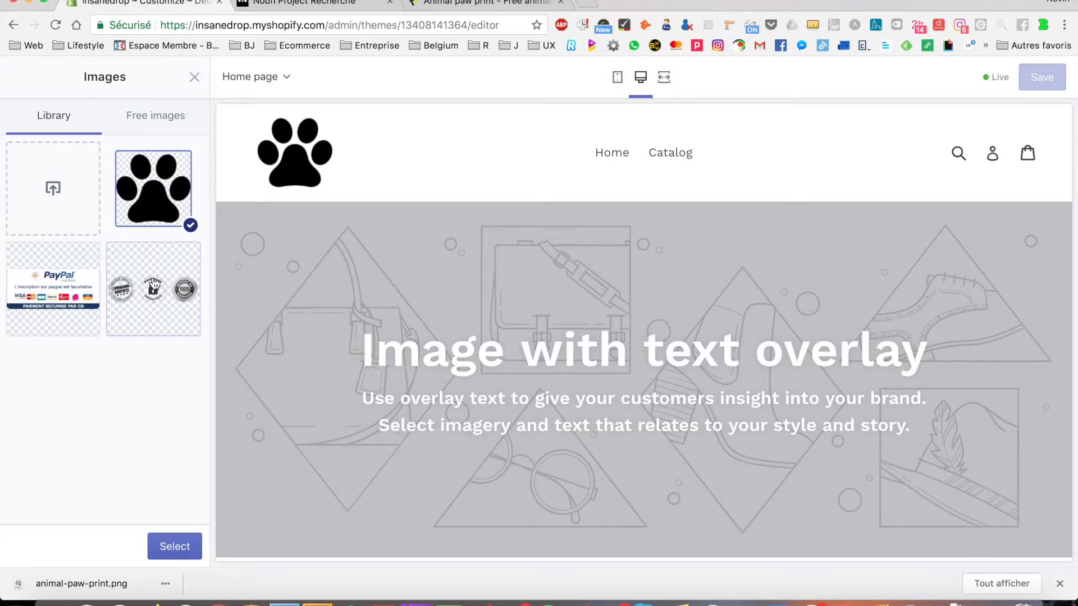
left_click(172, 550)
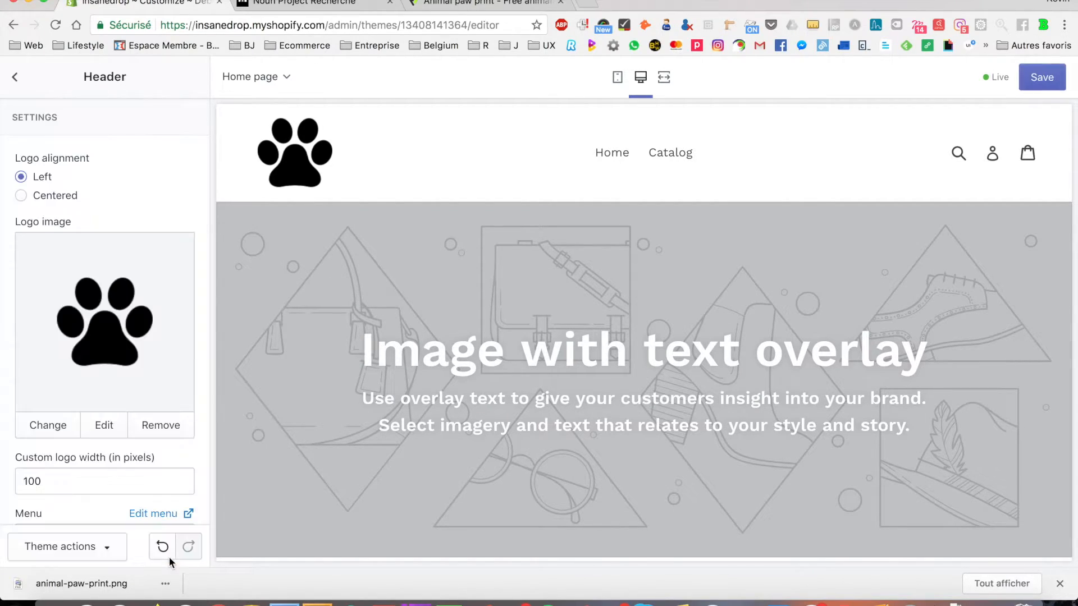
scroll(95, 352, "down", 3)
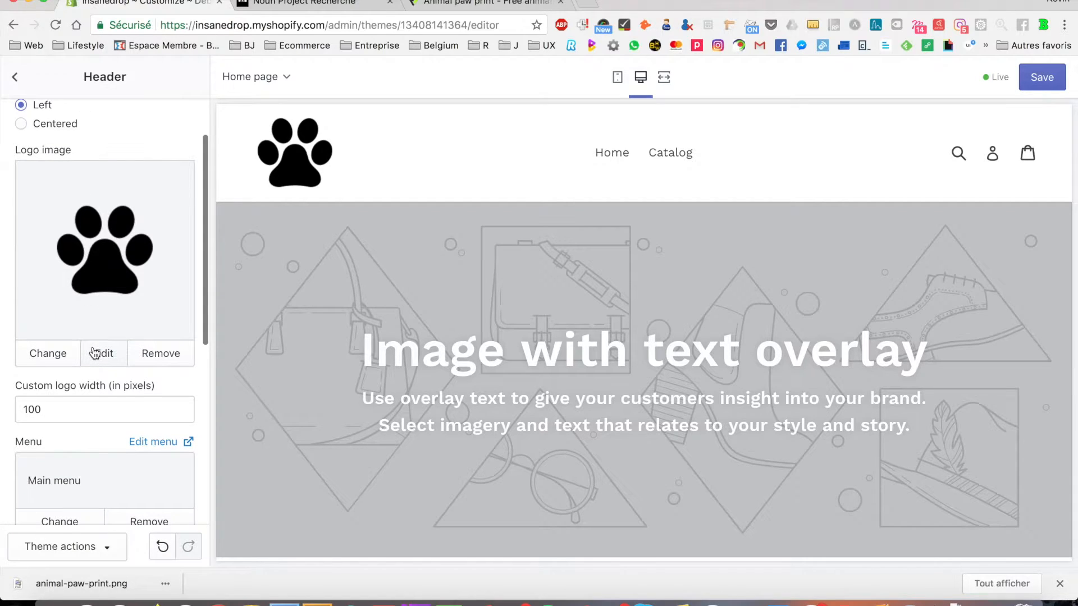
scroll(95, 352, "down", 2)
left_click(99, 315)
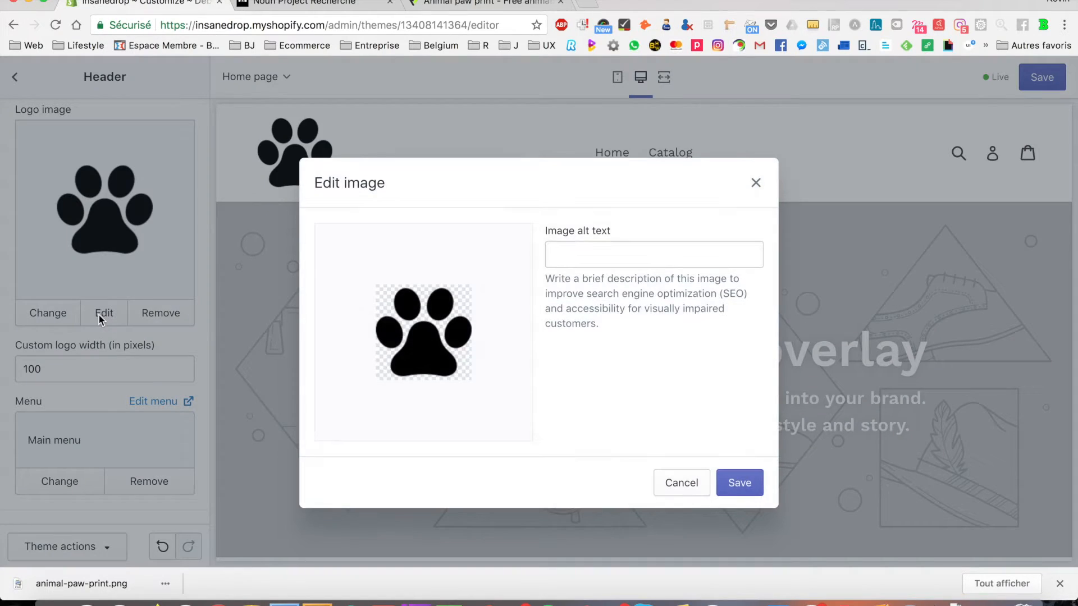
left_click(687, 482)
- Try a custom logo width of 50 pixels, and settle on 45 pixels
double_click(72, 366)
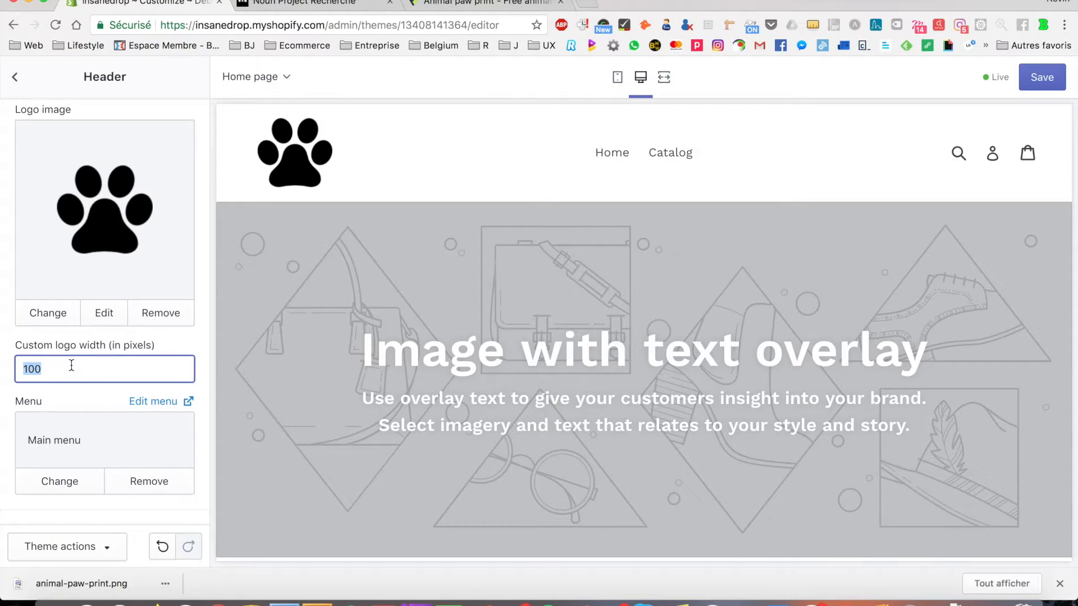
type("50")
scroll(137, 404, "down", 3)
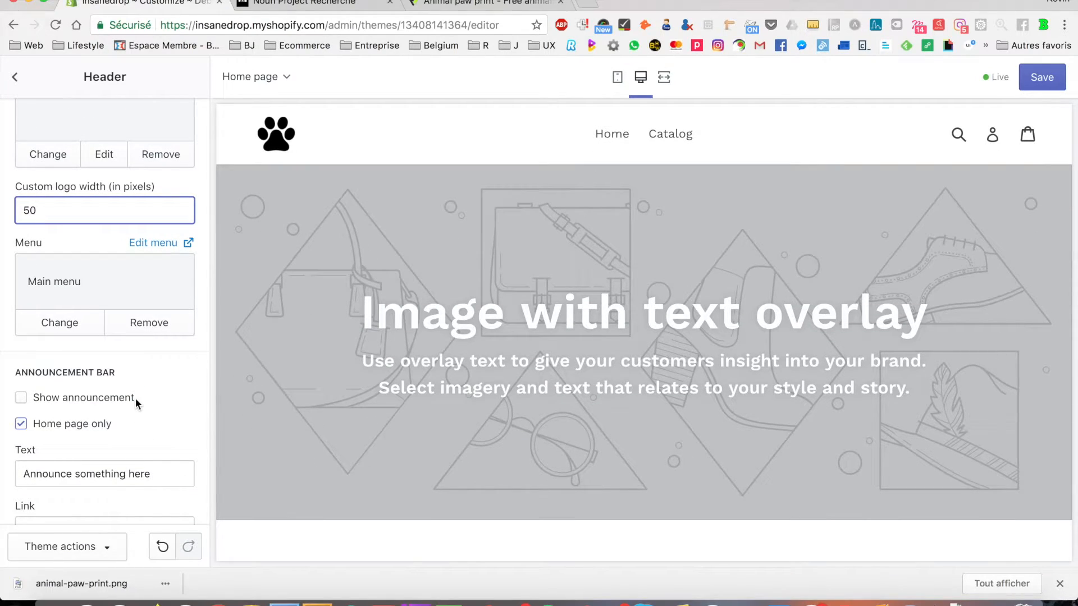
double_click(98, 215)
type("45")
left_click(108, 233)
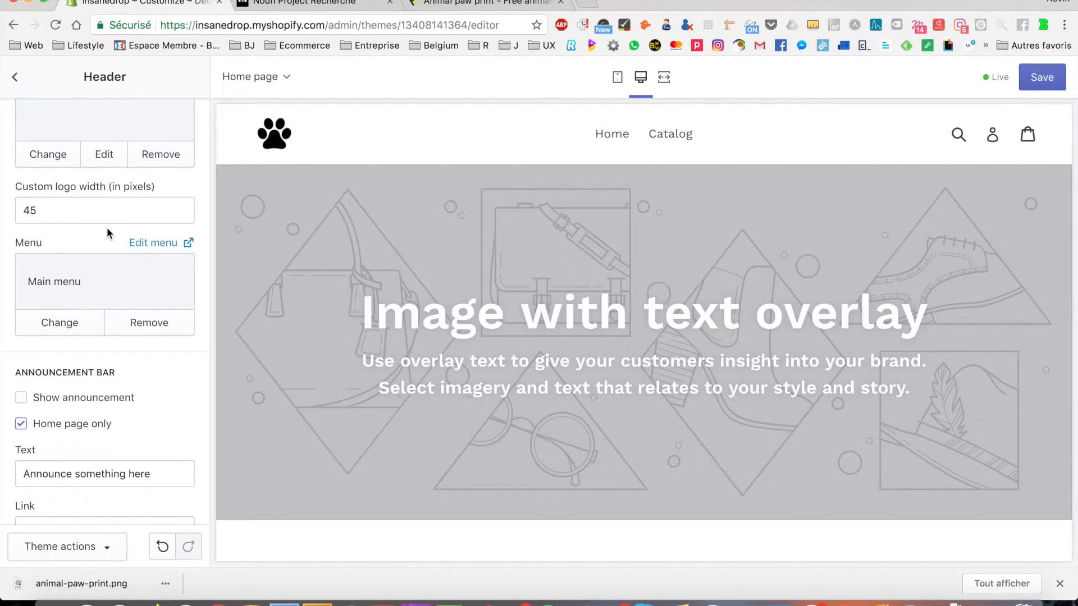
- Review the remaining header and announcement bar settings, and save the theme changes
scroll(103, 368, "down", 3)
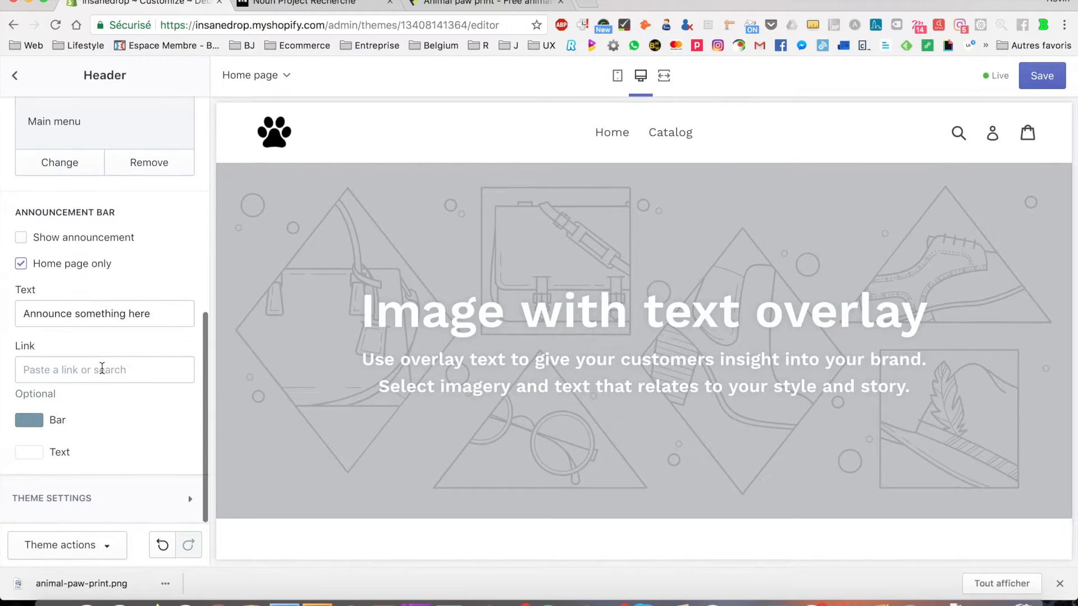
scroll(102, 368, "up", 8)
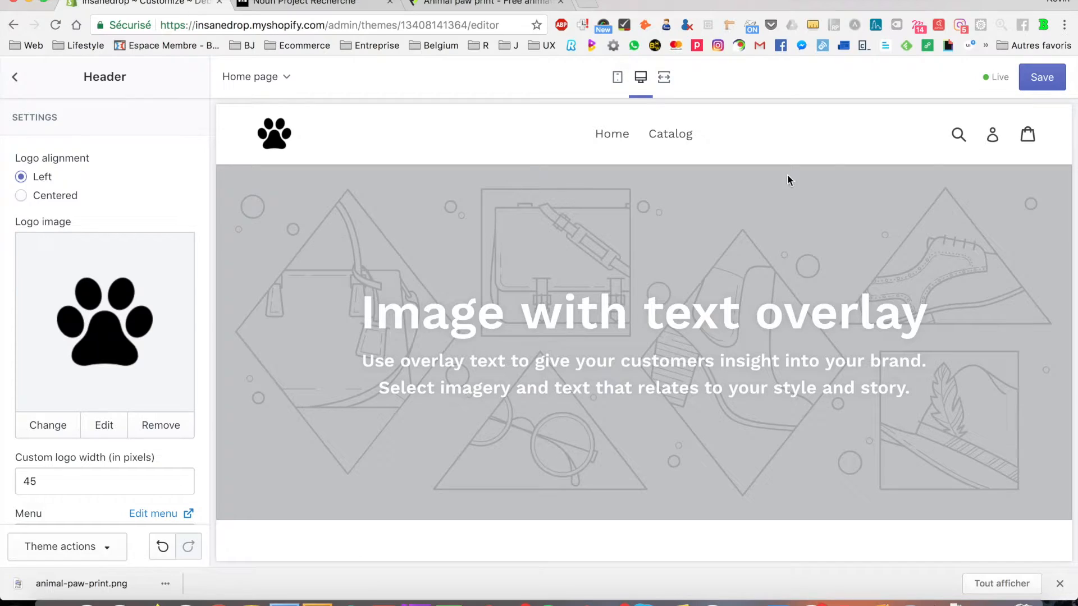
left_click(1043, 80)
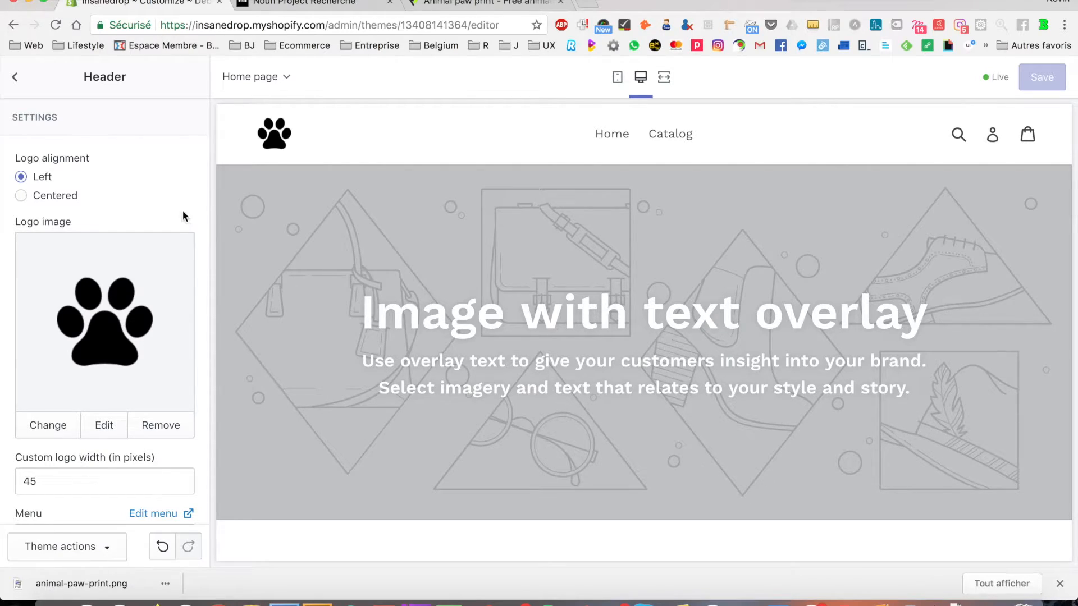
- Leave the Header settings and open the settings of the Image with text overlay section
left_click(16, 78)
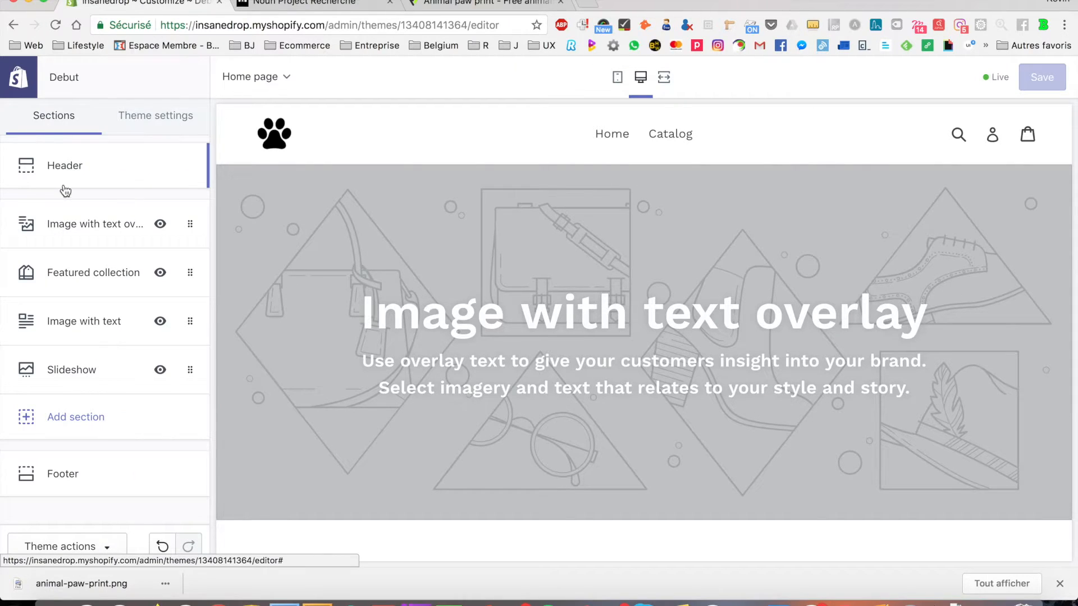
left_click(86, 231)
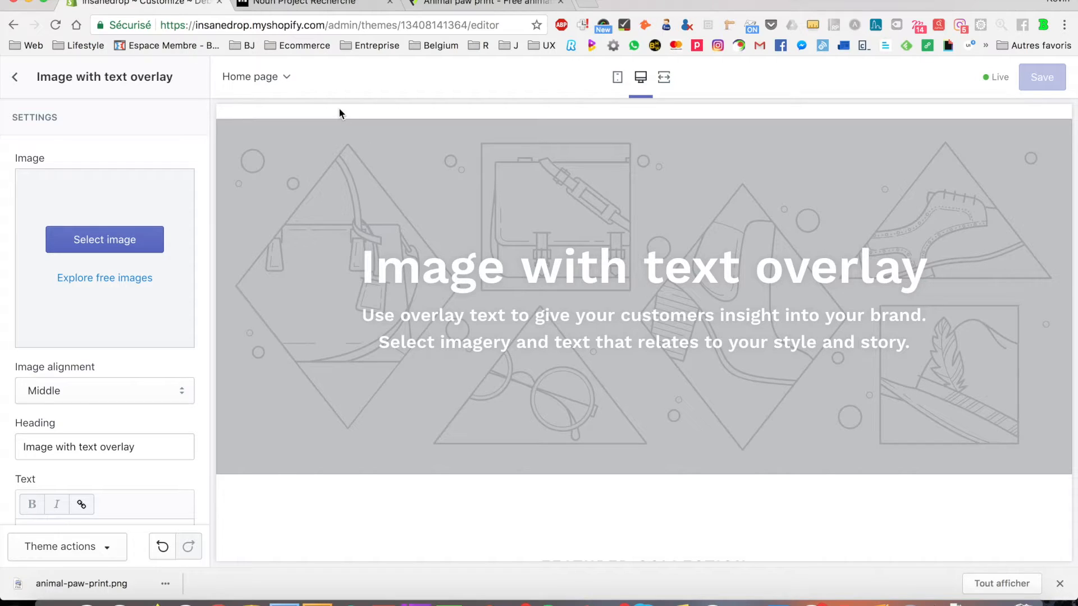
- Open the bookmarked Pexels free stock photos site from the Design/Graphisme bookmarks in a separate browser tab
left_click(589, 4)
left_click(41, 44)
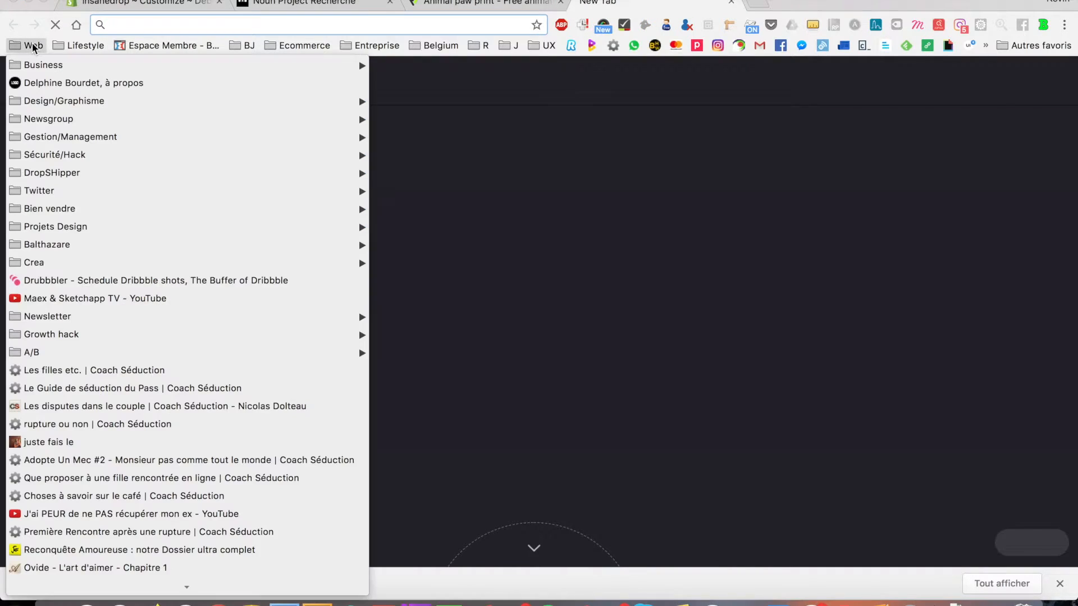
mouse_move(46, 66)
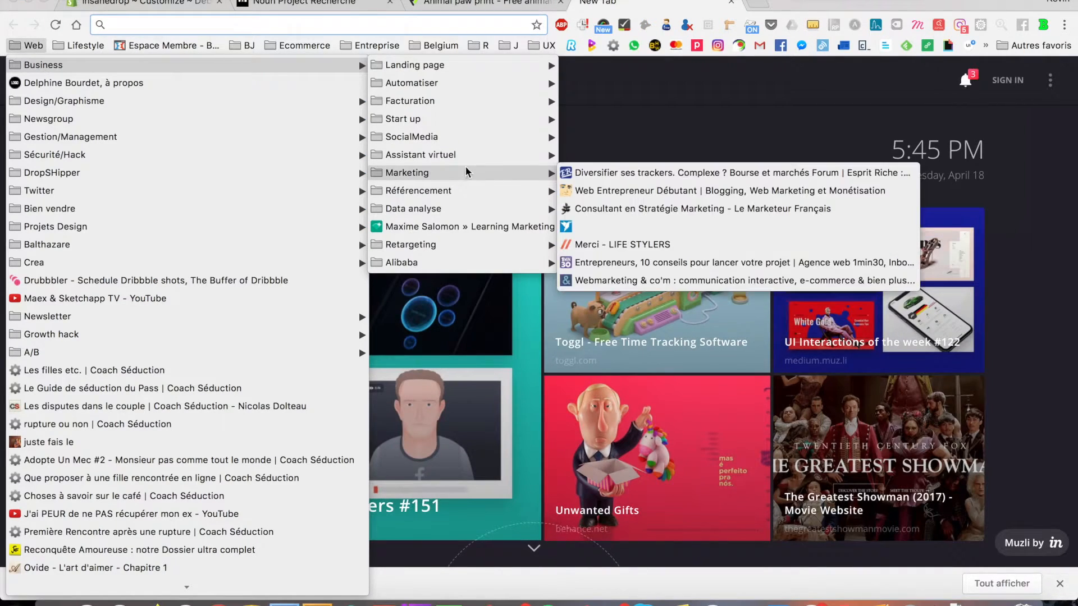
mouse_move(223, 105)
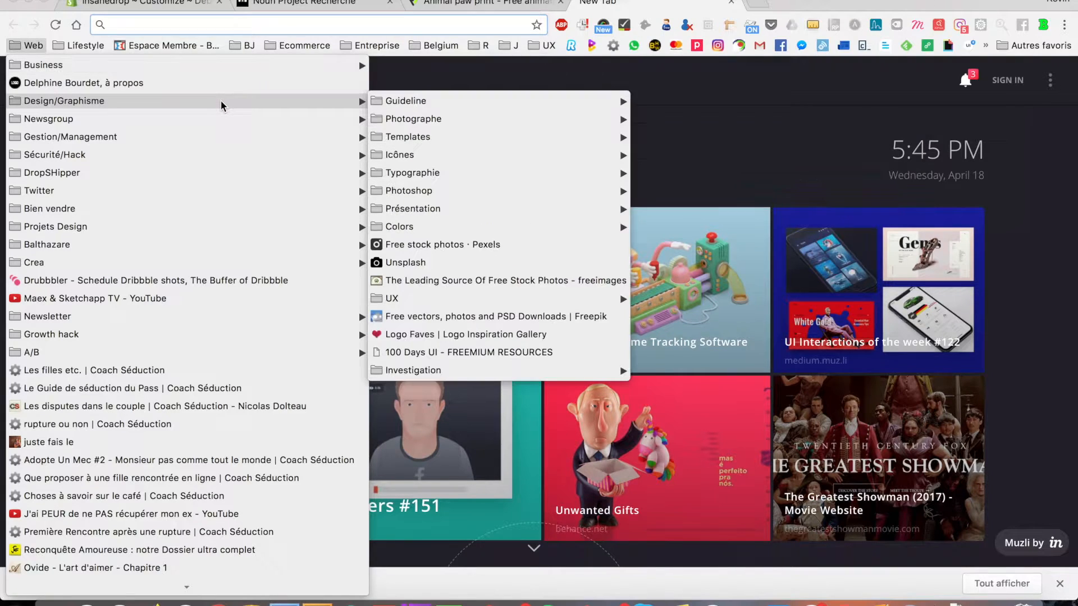
middle_click(460, 245)
- Search the web for "unsplash" and open the Unsplash free images site
left_click(26, 46)
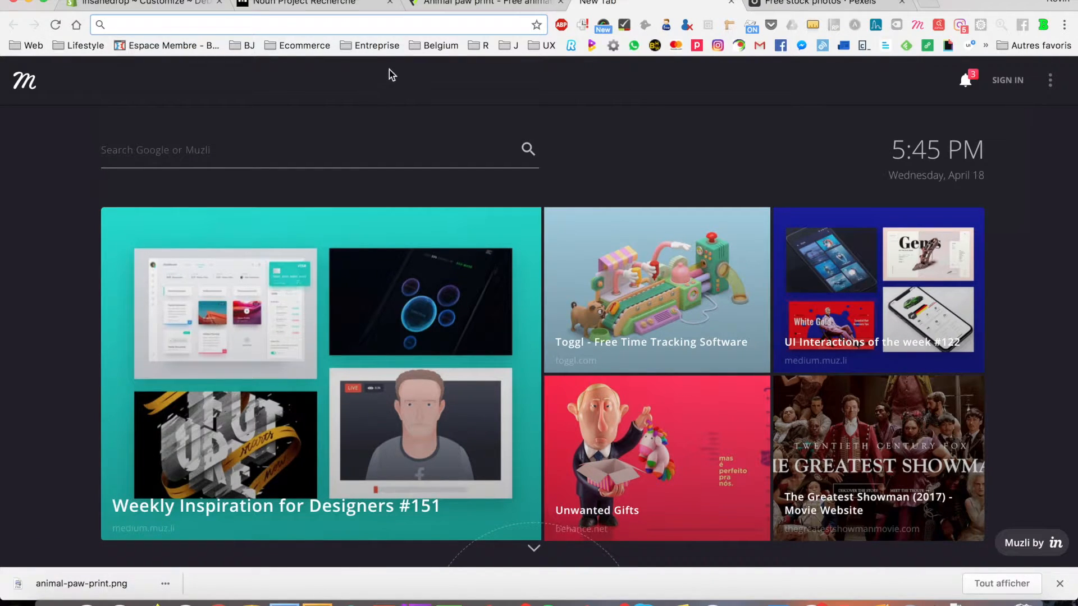
type("unspa")
key("Down")
key("Return")
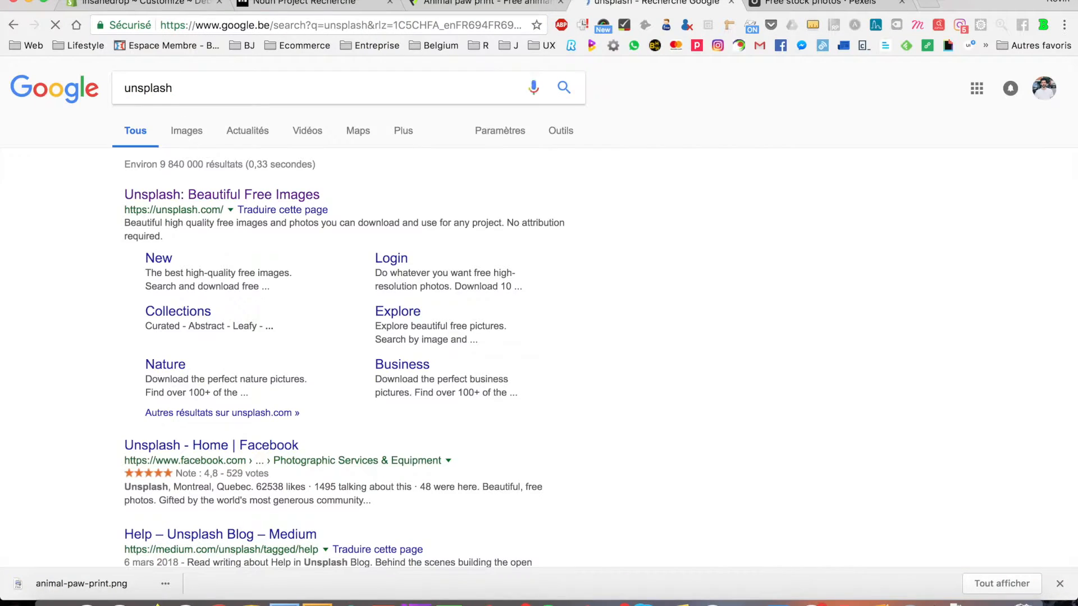
left_click(140, 197)
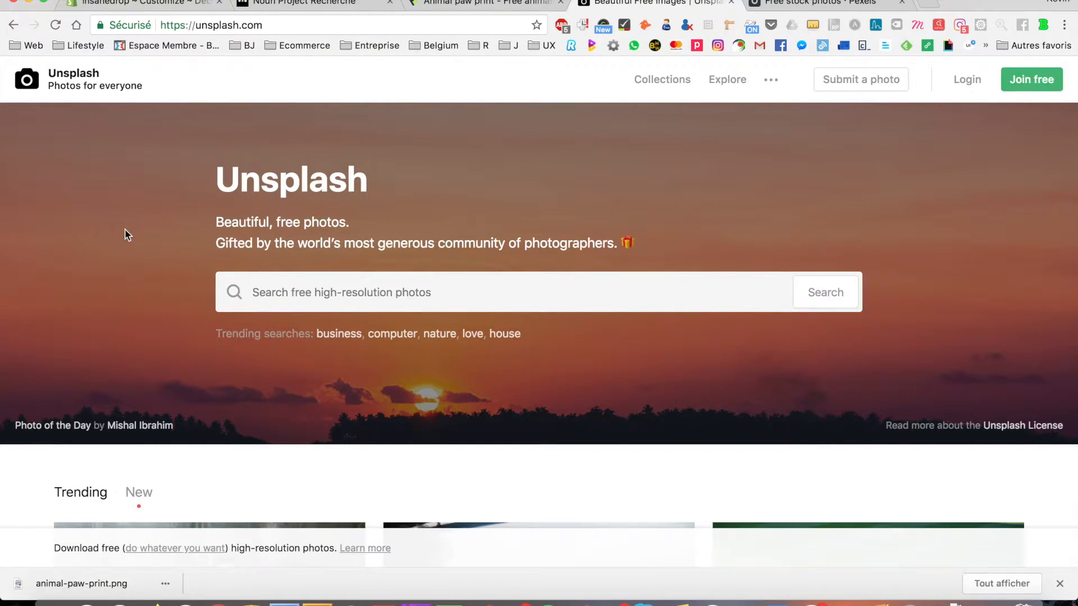
- Compare the photo search pages of Unsplash and Pexels as sources for free banner images
left_click(324, 293)
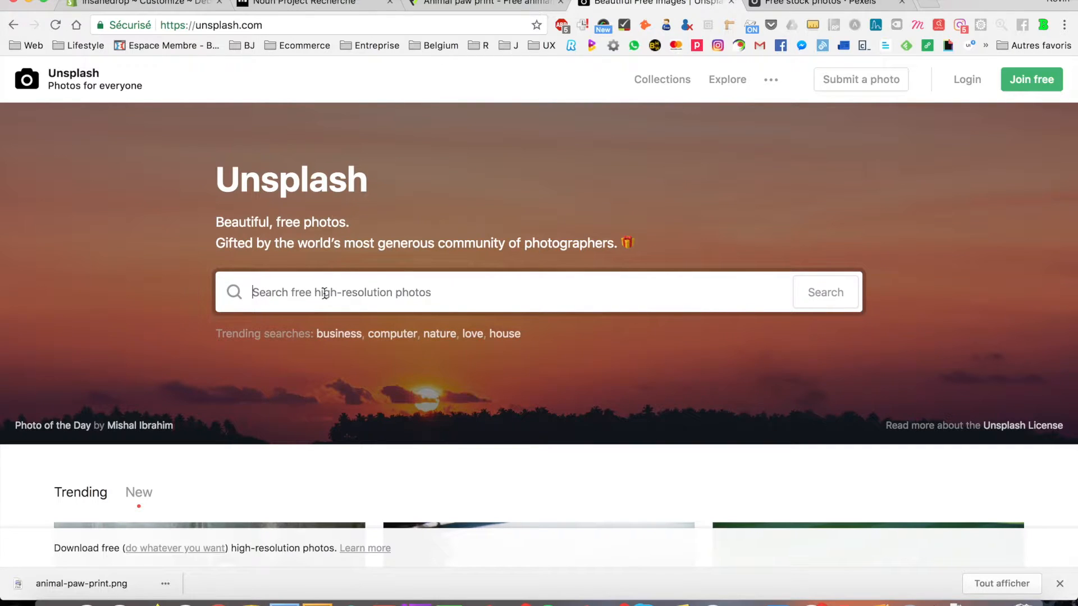
left_click(777, 6)
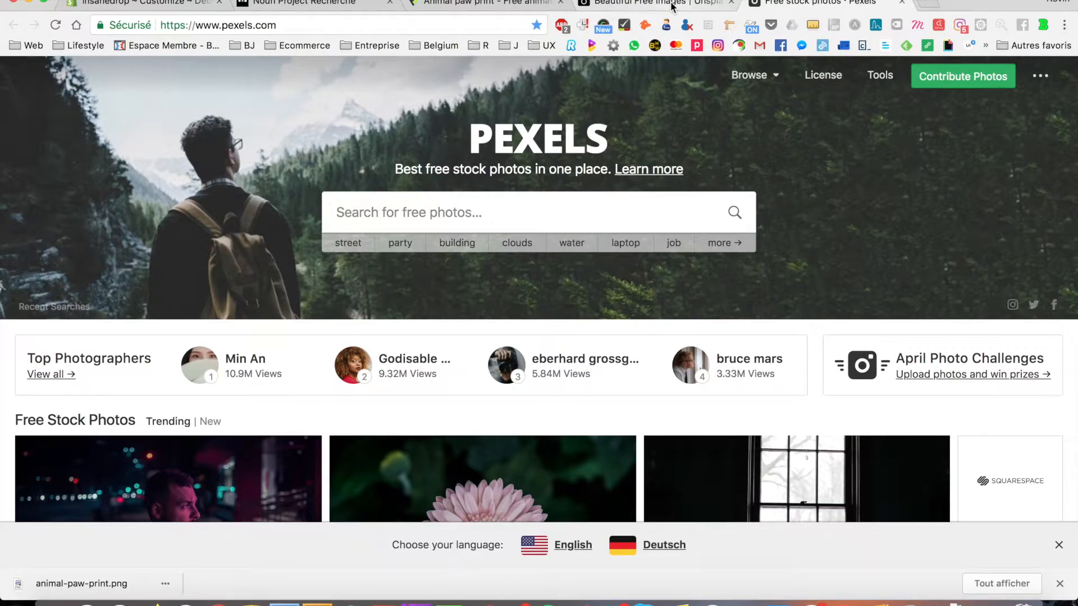
left_click(643, 7)
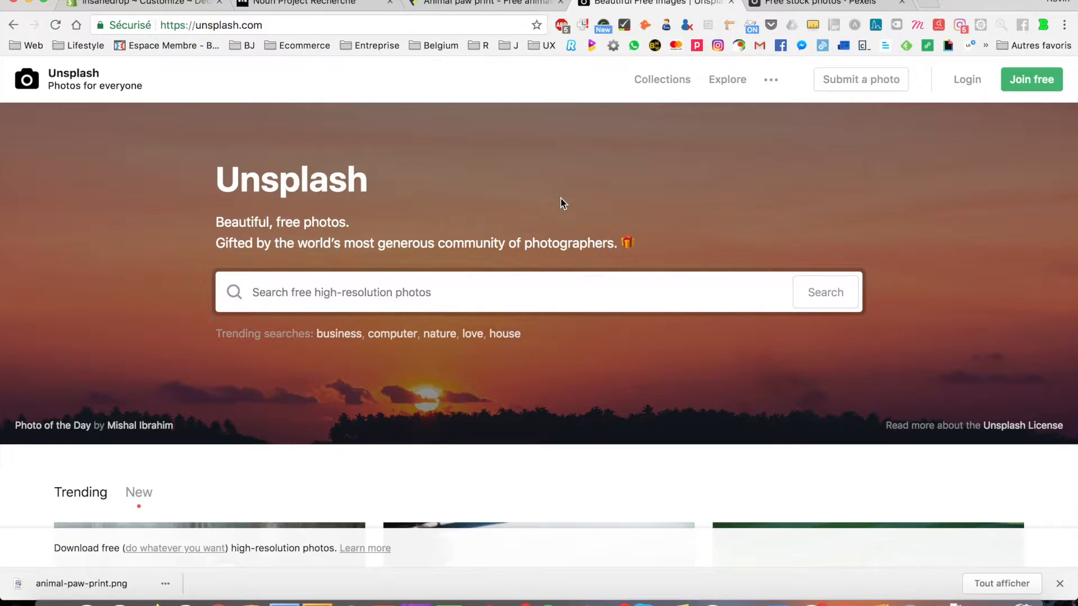
- Search Google for "shopify sell store" in a new browser tab and open the Exchange Shopify marketplace
key("super+t")
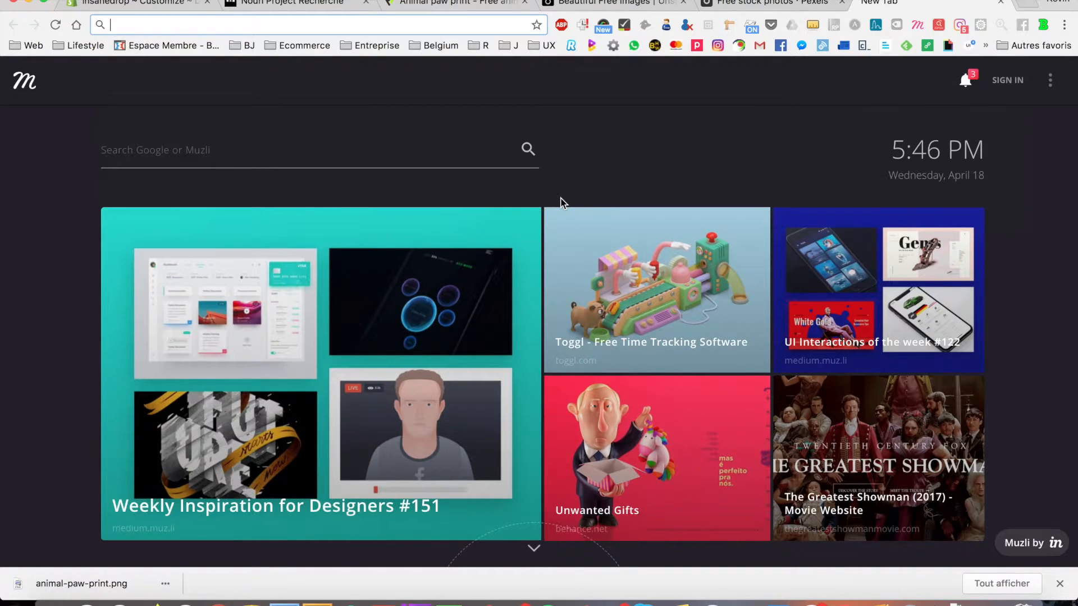
type("shpify")
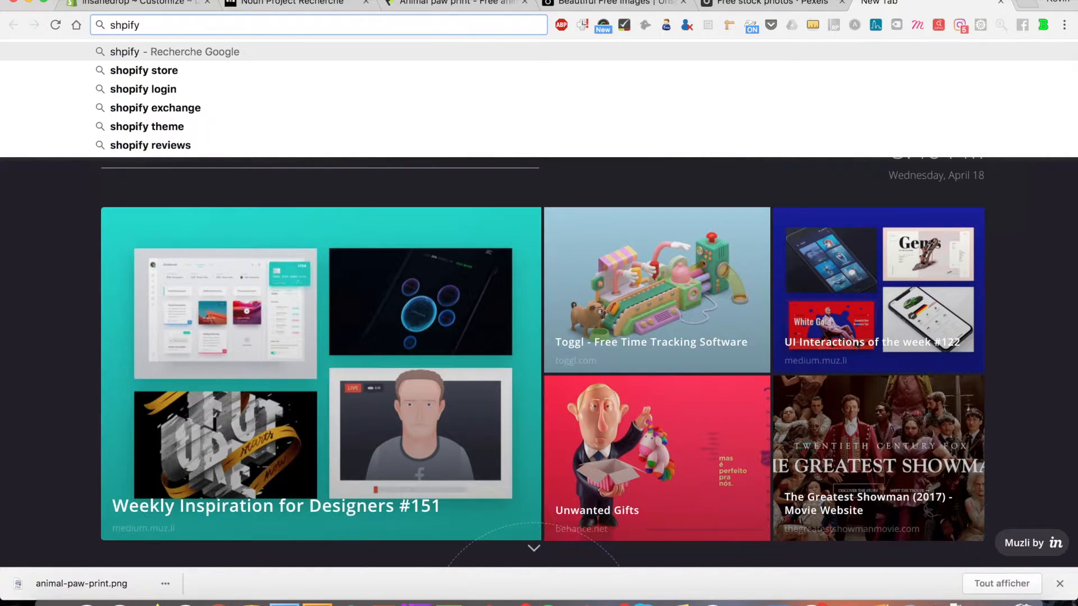
type(" sell")
key("Down")
key("Return")
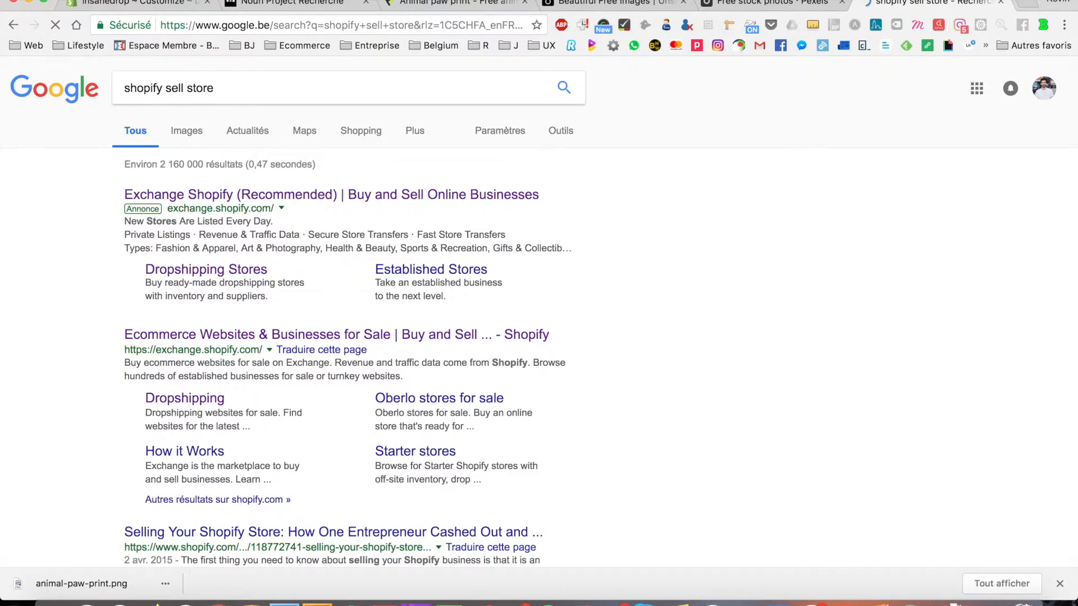
left_click(376, 197)
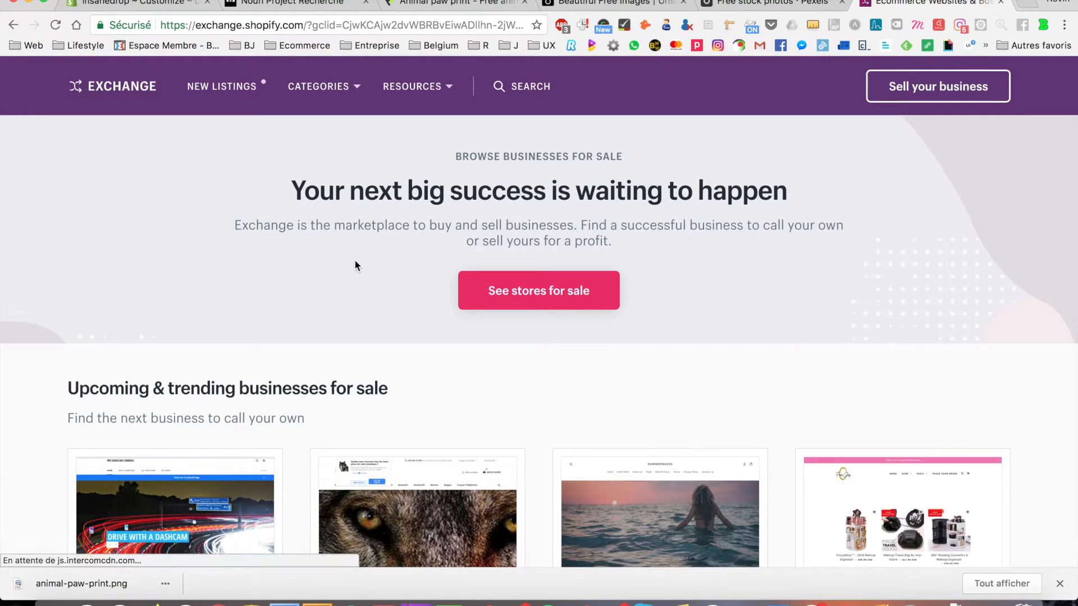
- Search the Exchange marketplace for "dog" stores and open the Dog Products listing in its own tab
left_click(519, 86)
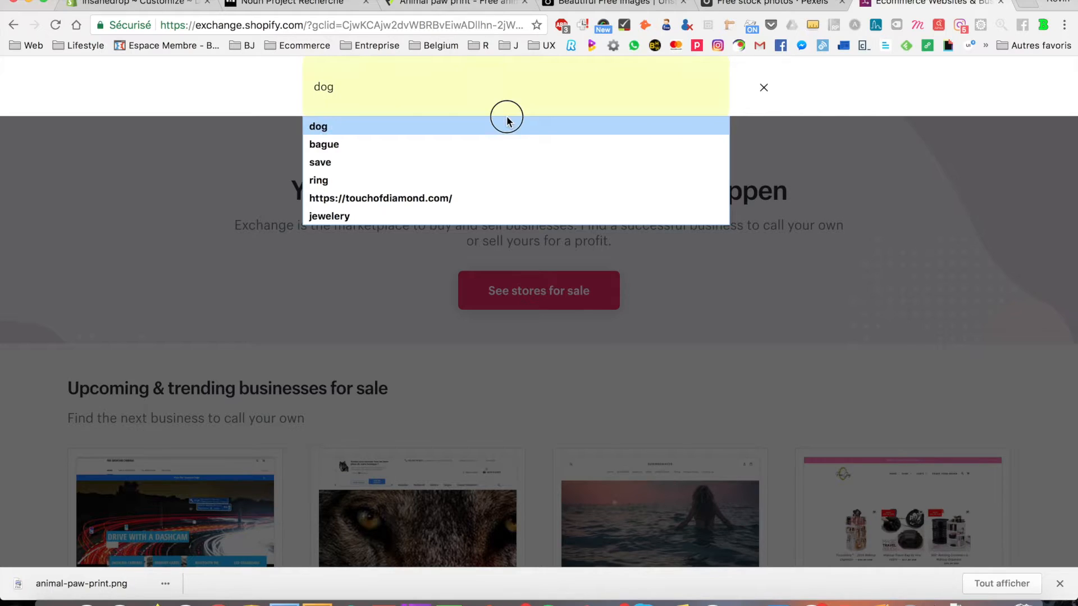
left_click(508, 122)
key("Return")
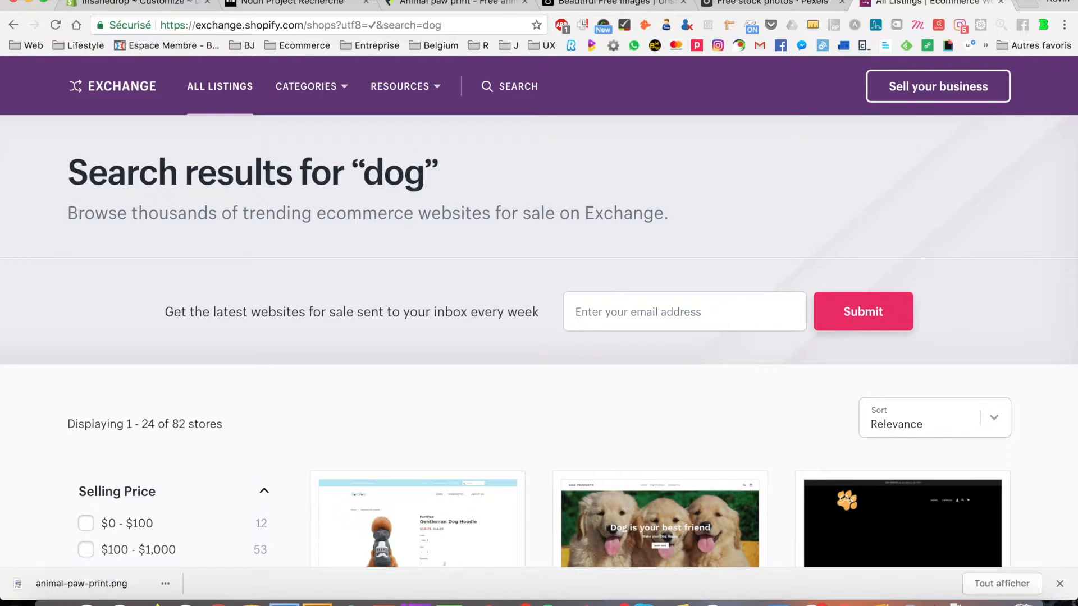
scroll(624, 234, "down", 5)
mouse_move(666, 302)
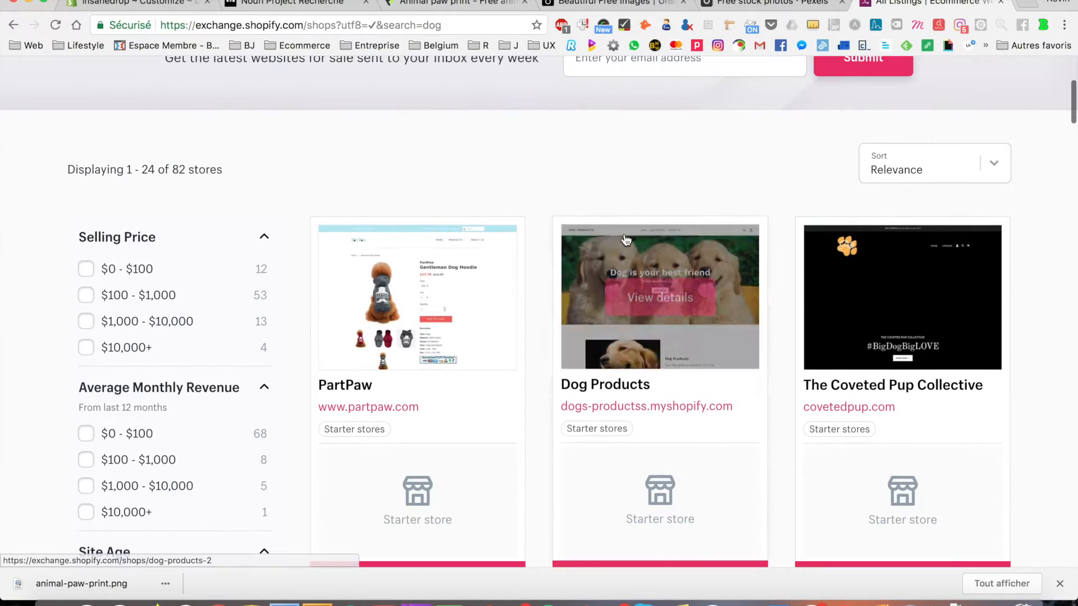
left_click(666, 295, "super")
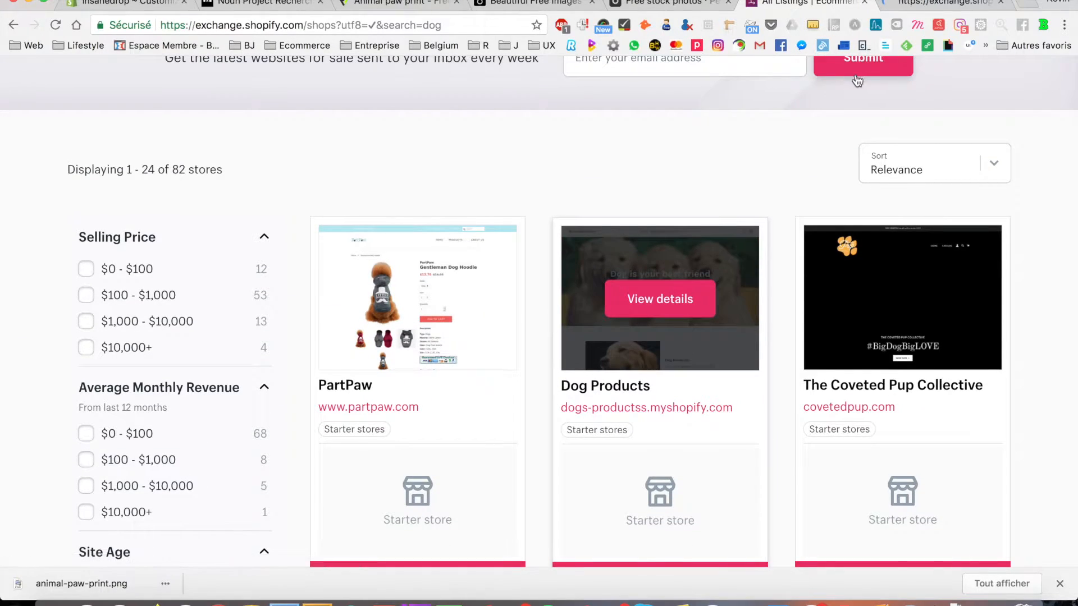
left_click(929, 4)
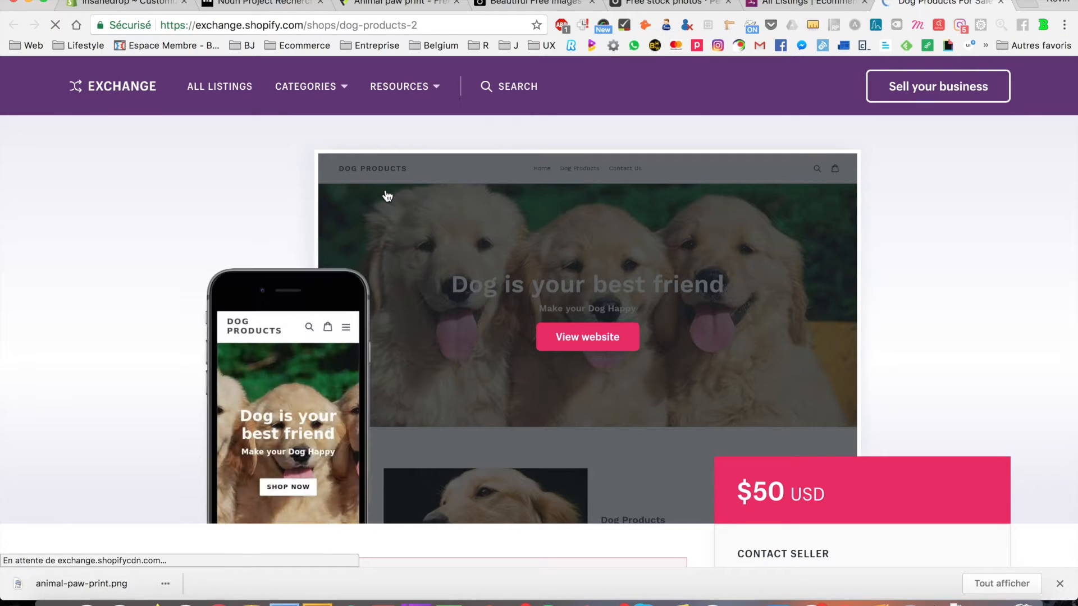
- Review the Dog Products listing, including its store previews, features and apps
scroll(362, 337, "down", 5)
scroll(716, 197, "down", 1)
scroll(575, 222, "down", 6)
scroll(575, 224, "up", 10)
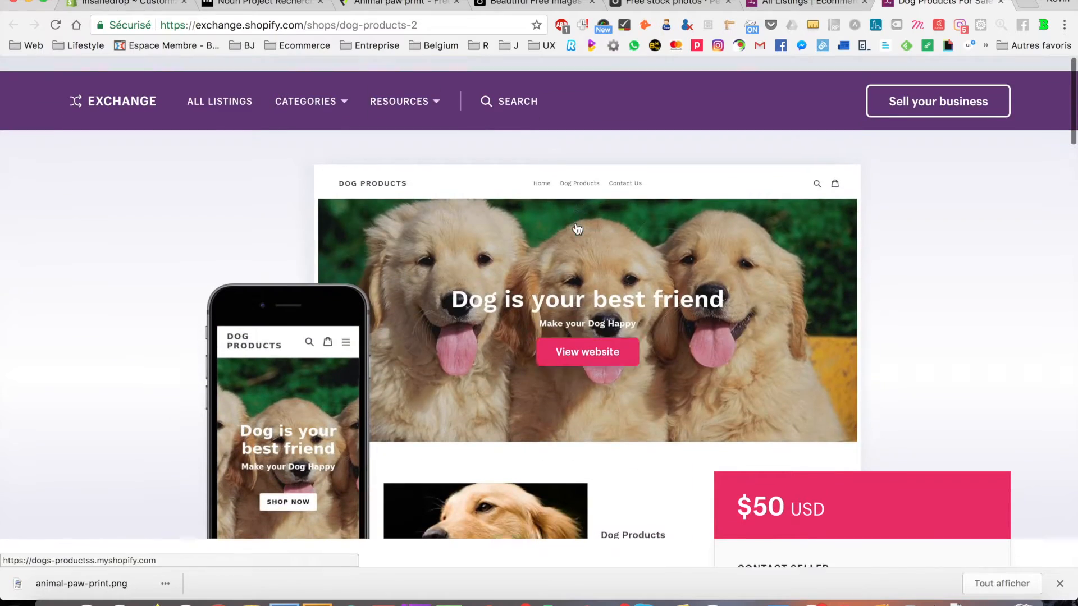
scroll(576, 228, "down", 10)
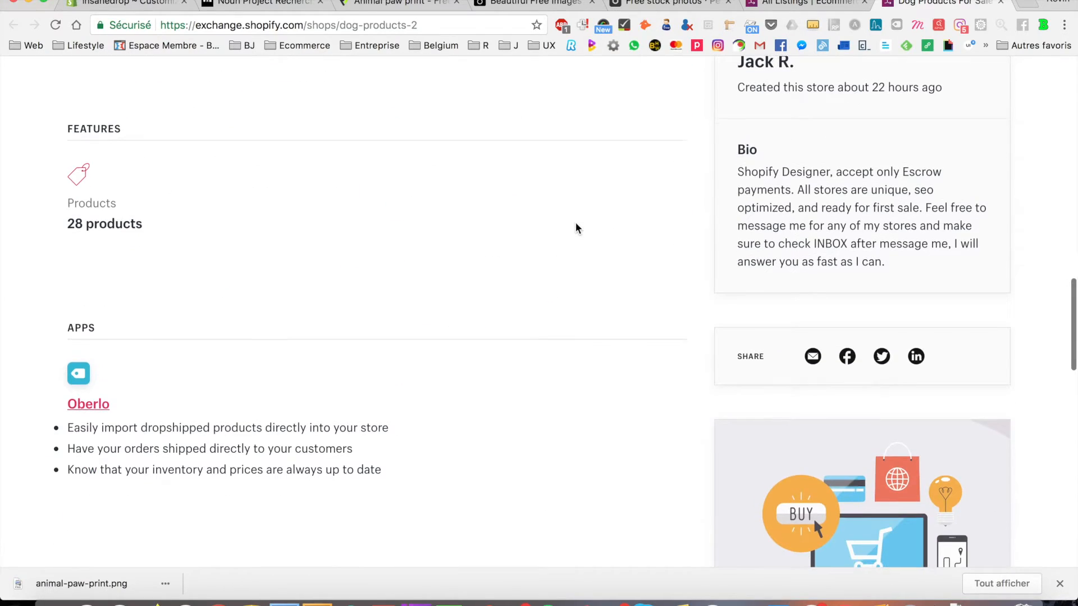
scroll(575, 222, "up", 10)
scroll(578, 337, "down", 1)
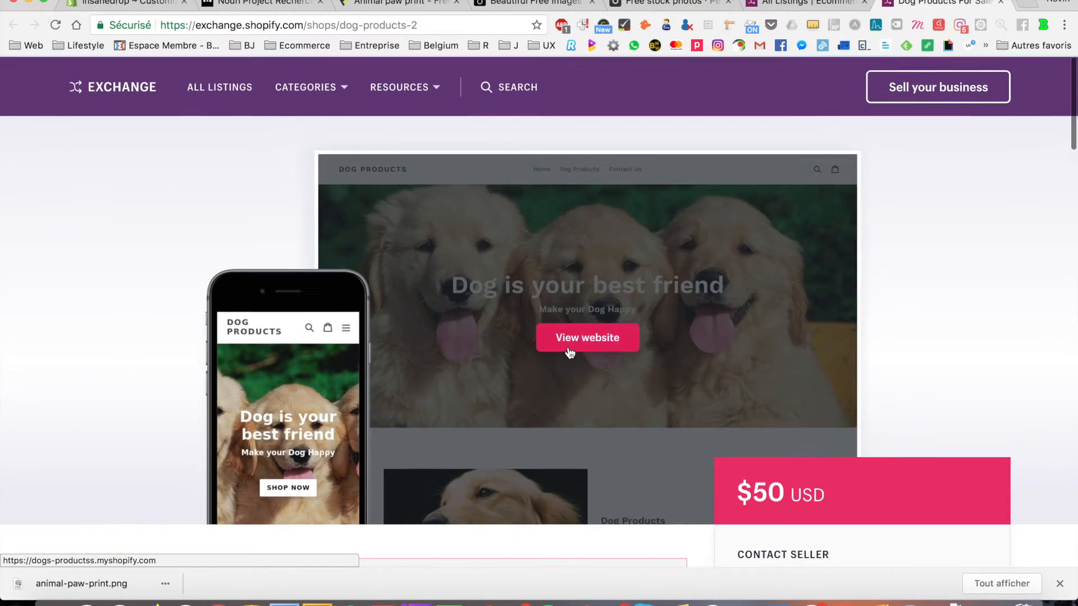
- Open the Dog Products store's website and examine the heading and subheading on its homepage banner
left_click(582, 333)
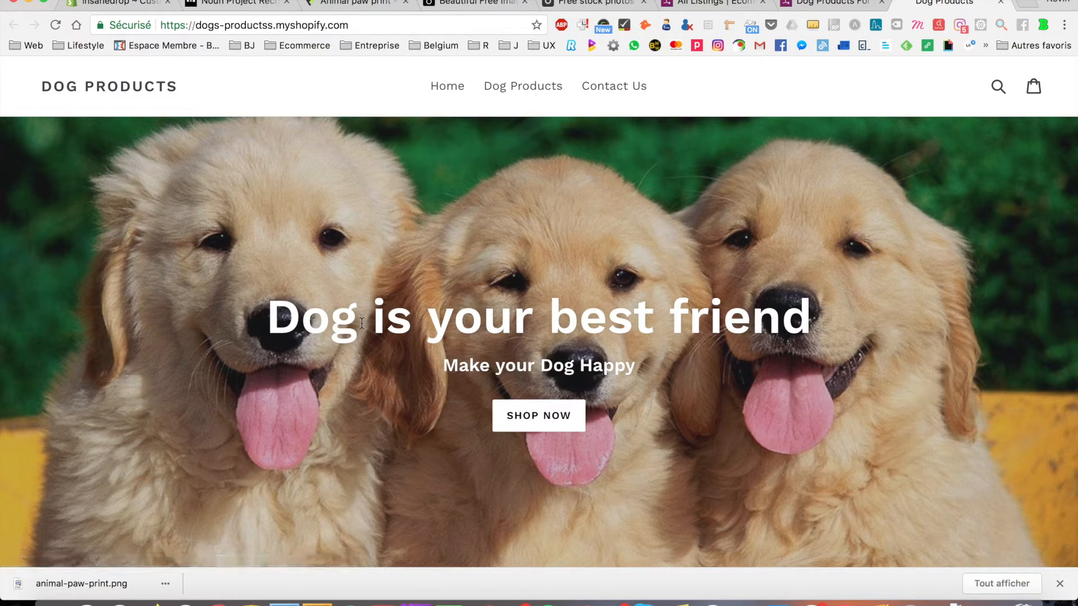
triple_click(391, 321)
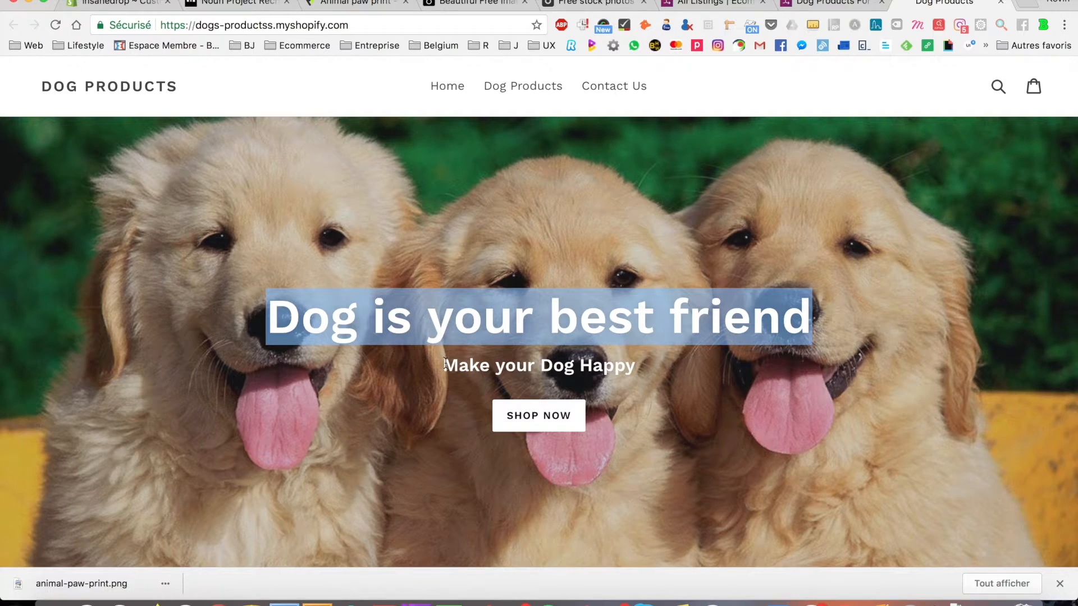
triple_click(580, 366)
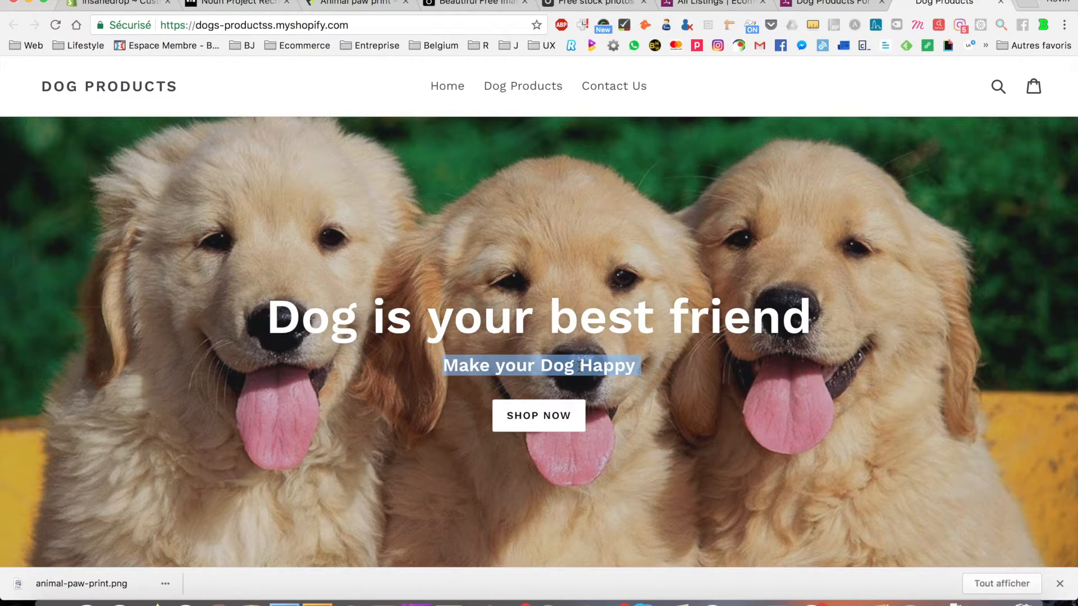
double_click(581, 331)
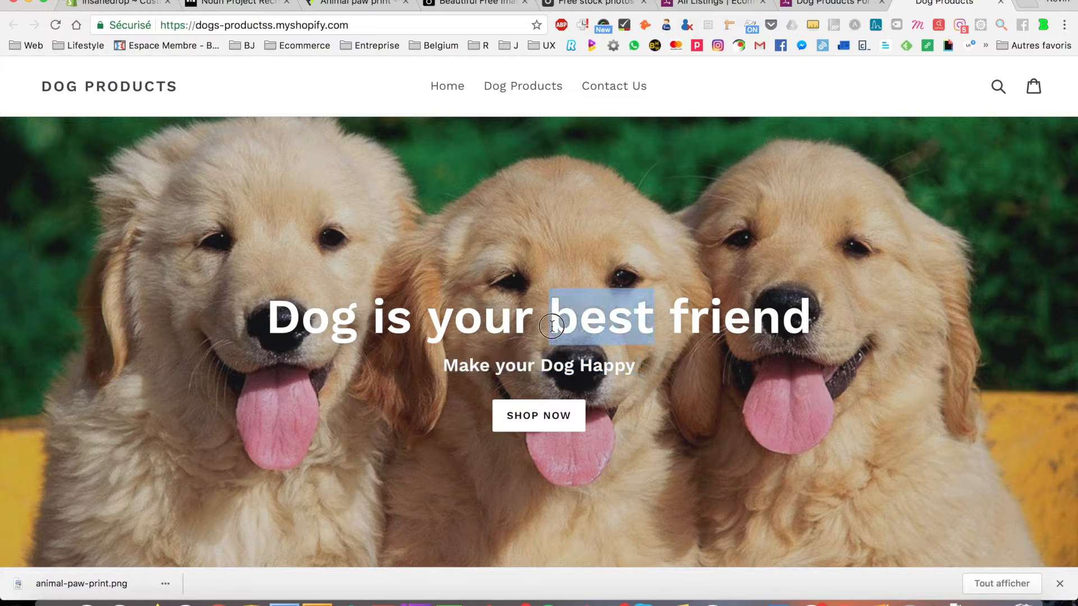
- Return to Pexels and search its free photos for "dog"
left_click(582, 8)
type("dog")
key("Return")
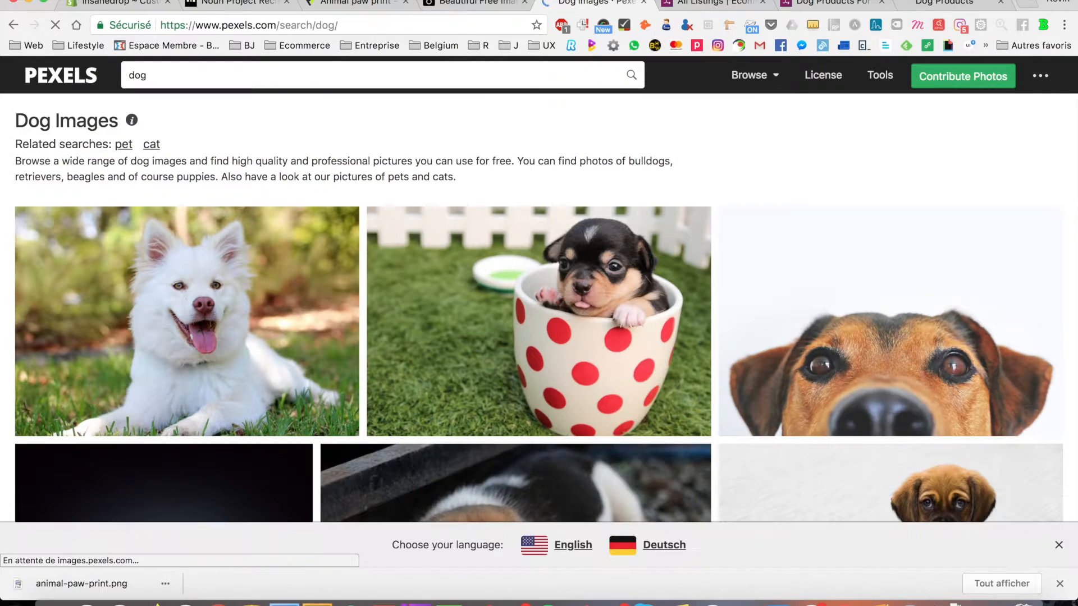
- Browse the dog photos and download the free picture of the fluffy white-and-brown puppy in front of gas cylinders
scroll(491, 348, "down", 4)
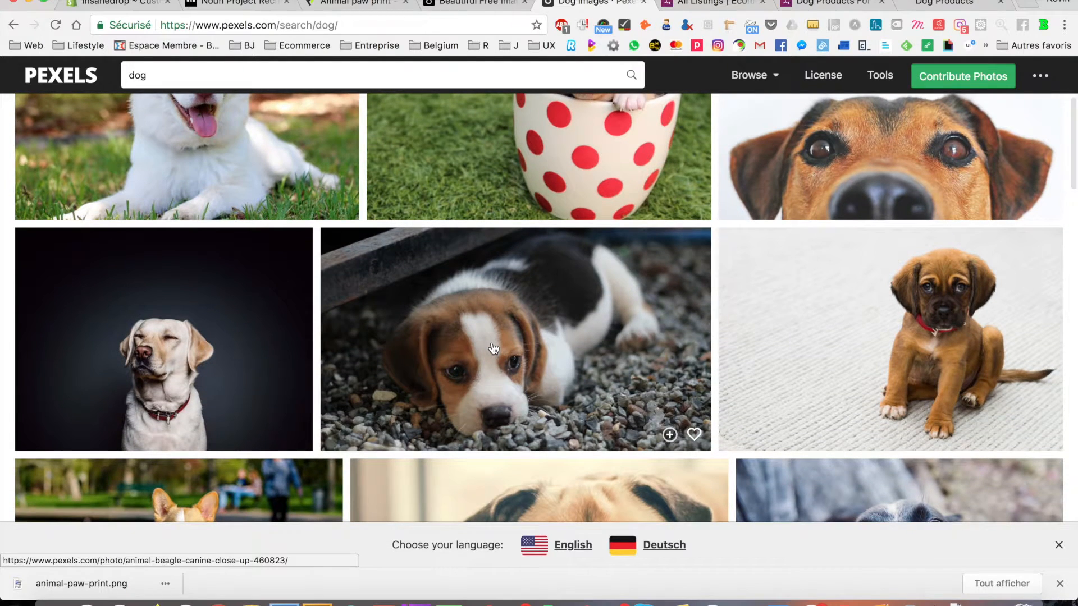
scroll(494, 348, "down", 5)
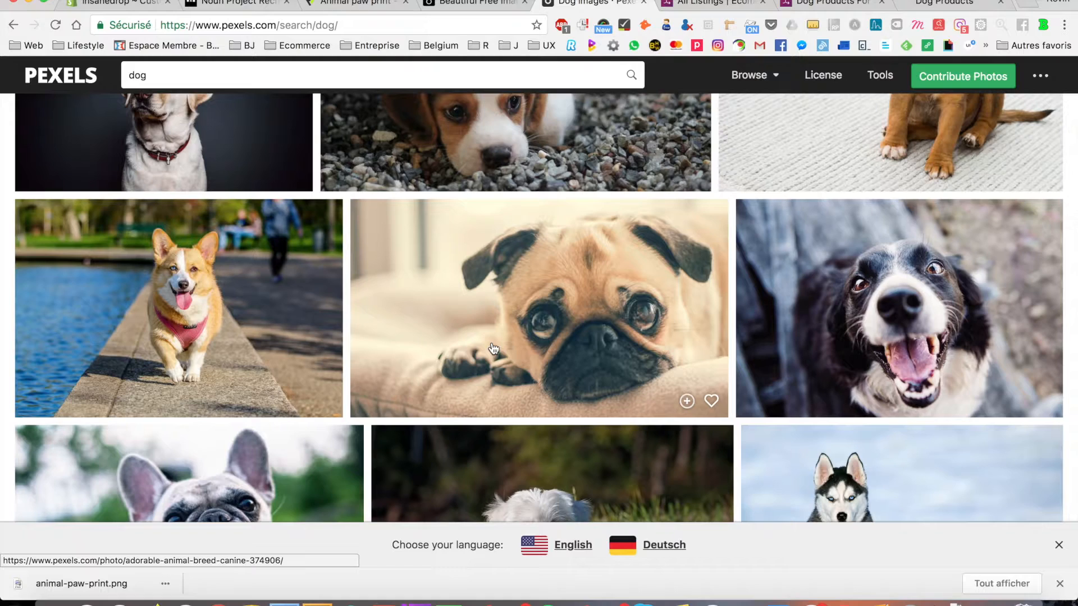
scroll(573, 374, "down", 5)
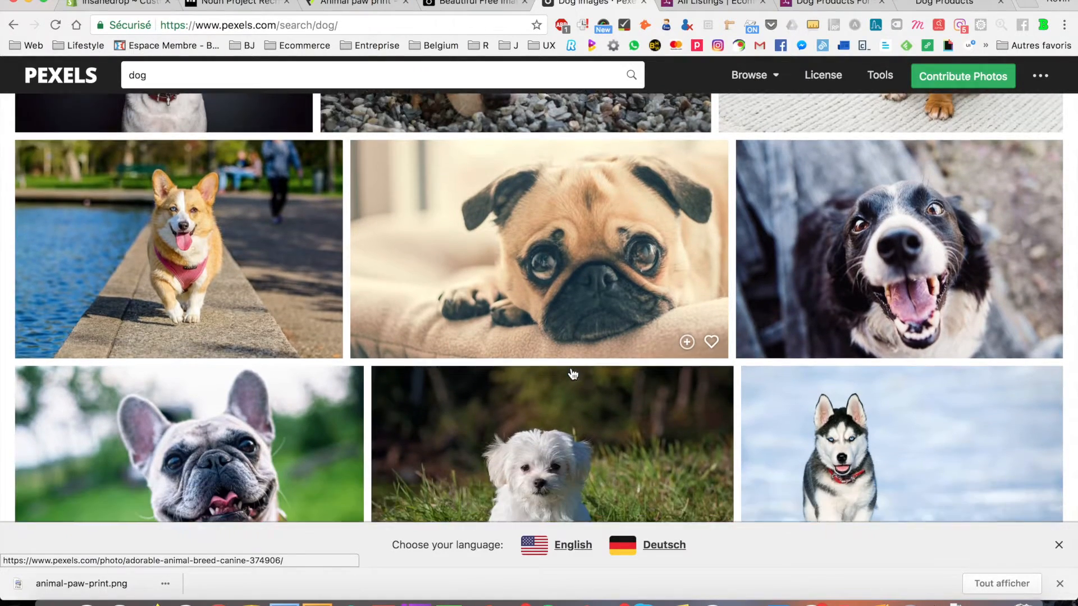
scroll(573, 374, "down", 6)
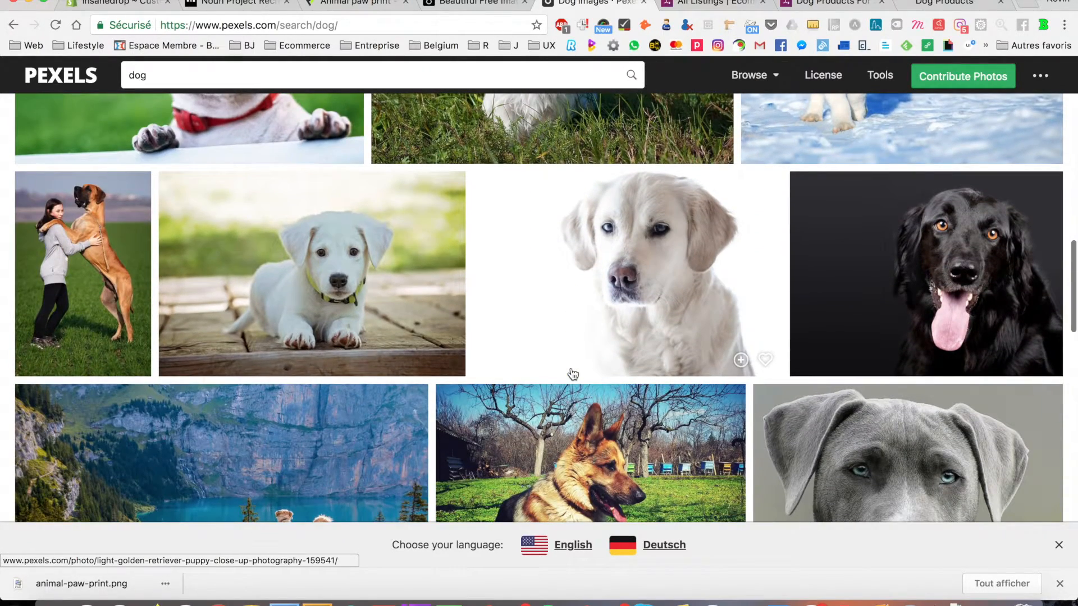
scroll(573, 374, "down", 7)
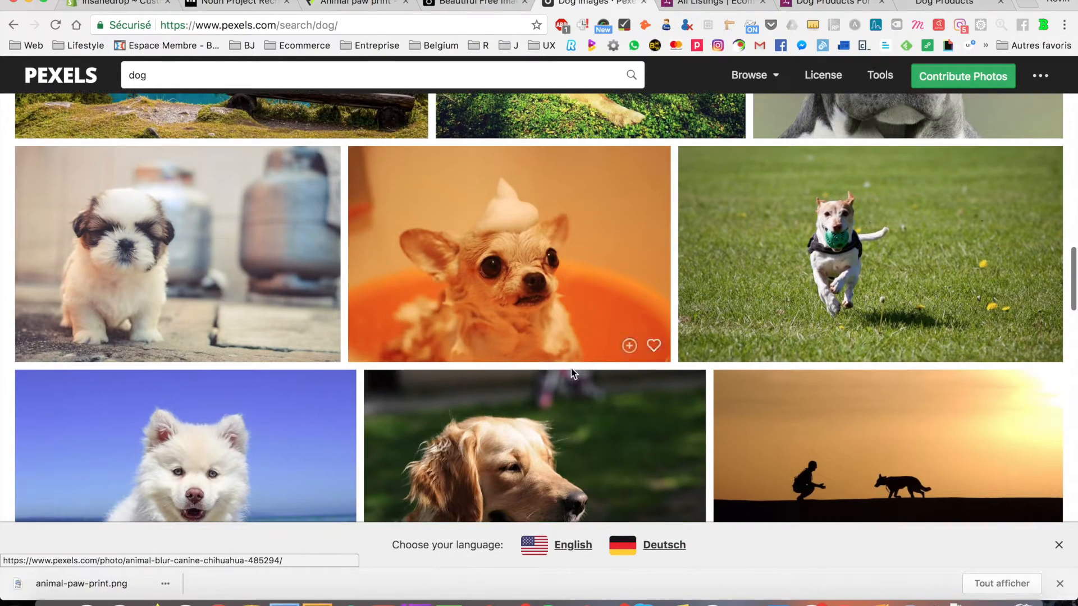
scroll(571, 369, "down", 1)
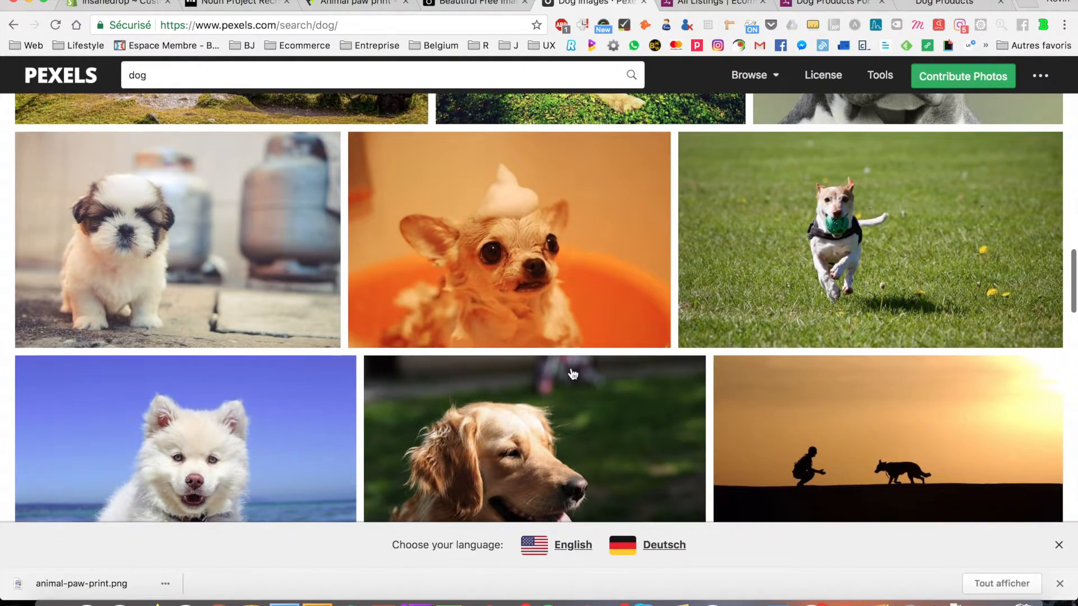
scroll(572, 374, "down", 1)
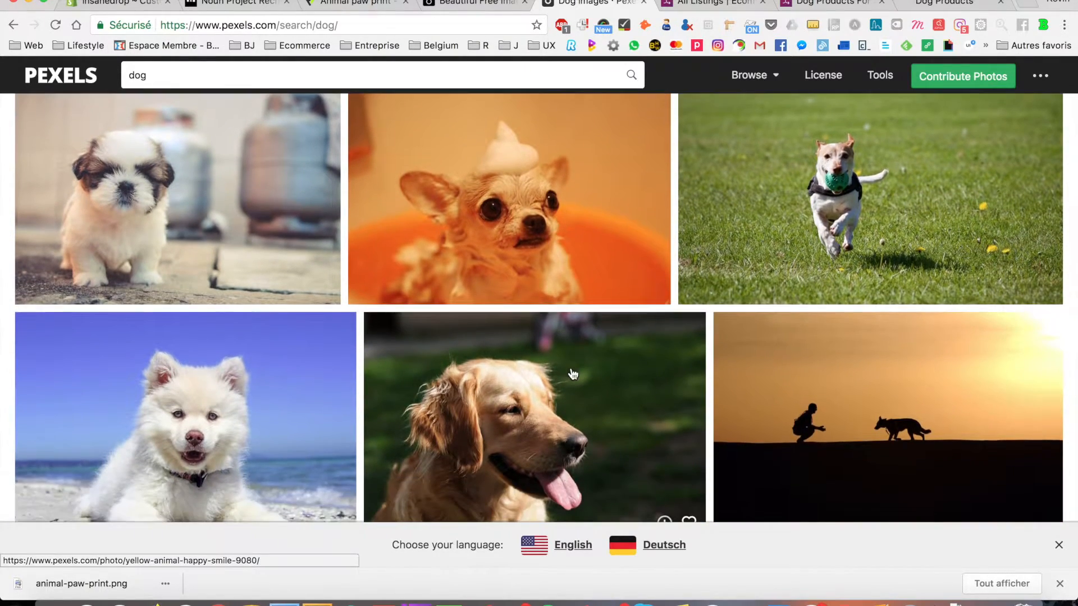
left_click(183, 179)
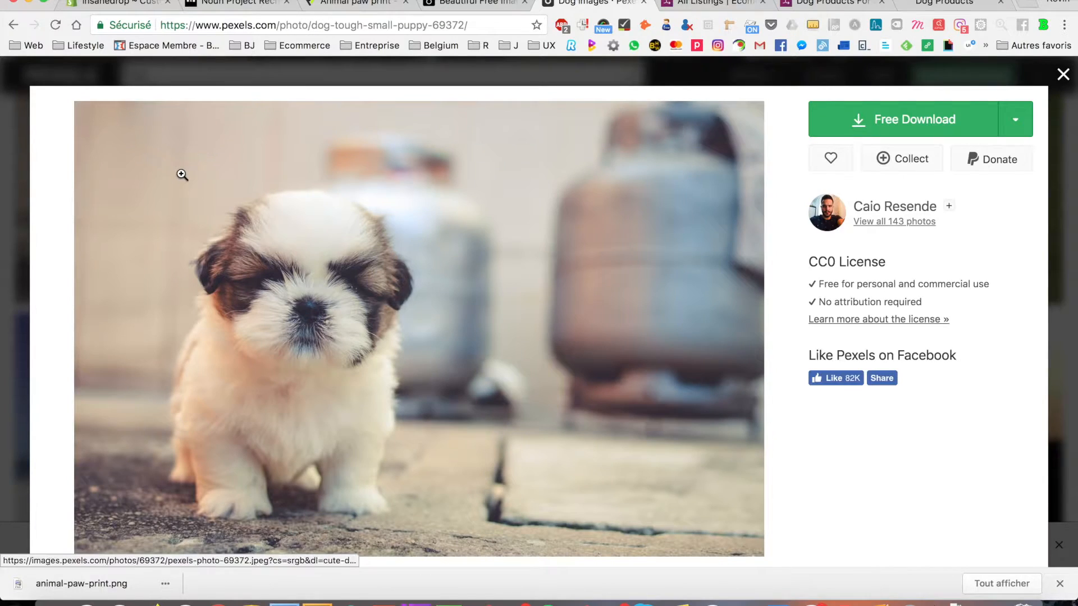
left_click(887, 120)
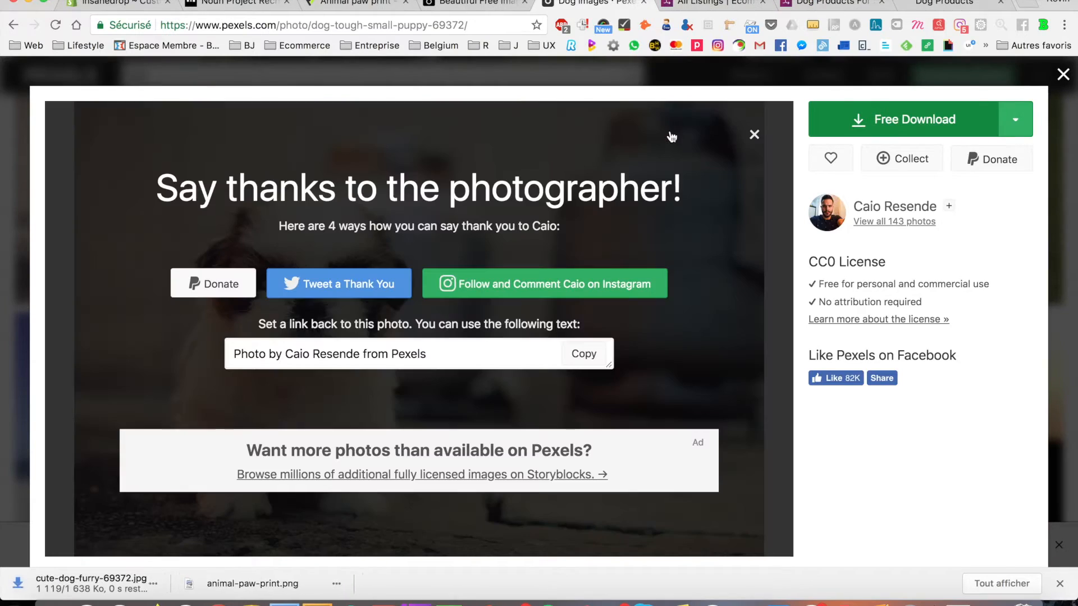
- Back in the Shopify theme editor, upload cute-dog-furry-69372.jpg and apply it as the image overlay section's picture
left_click(134, 7)
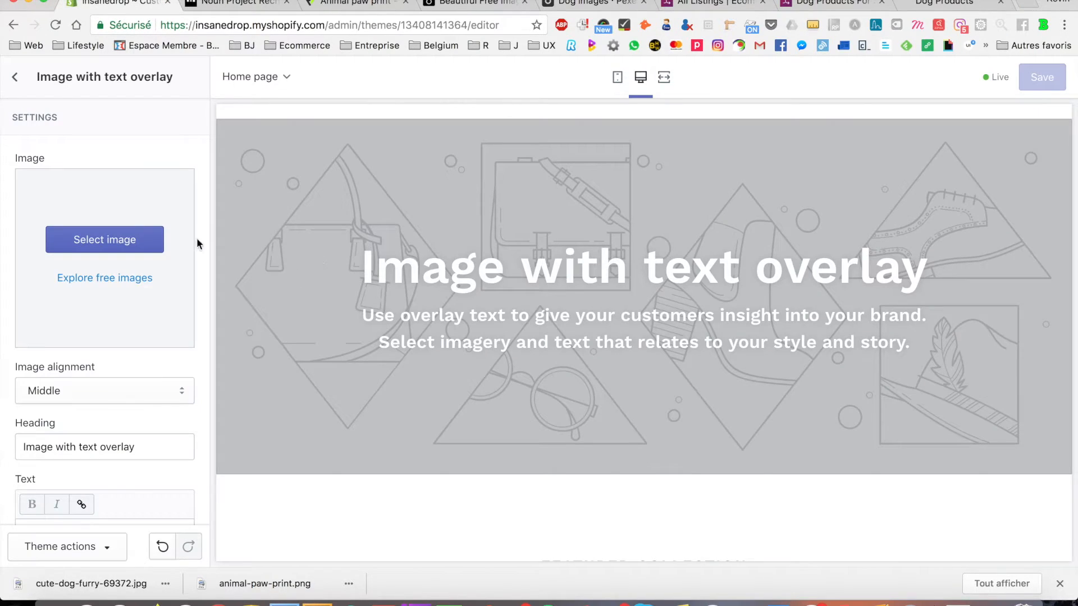
left_click(132, 248)
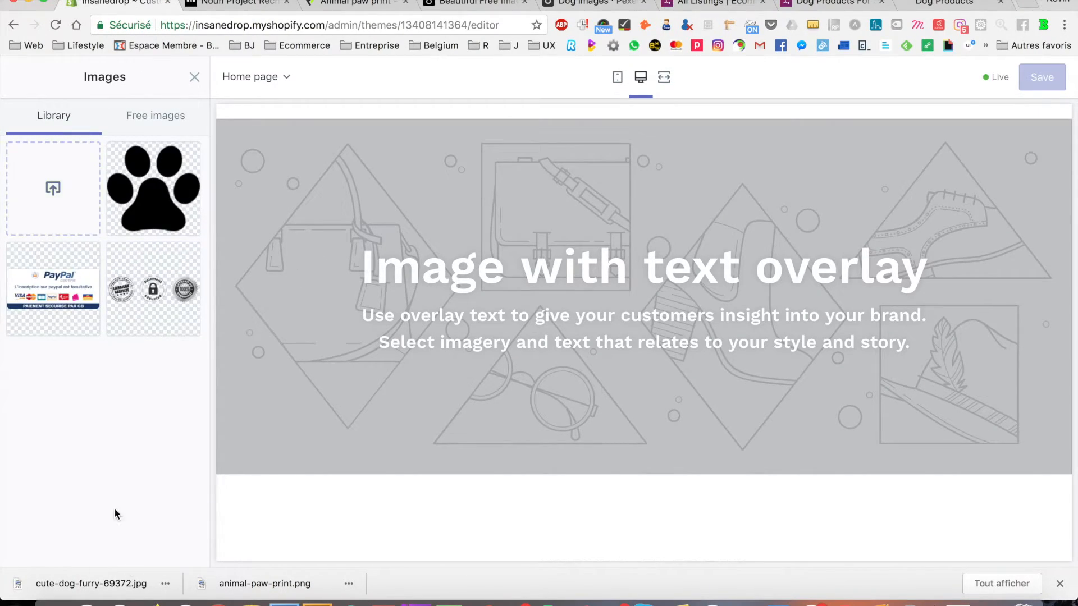
left_click_drag(99, 585, 60, 192)
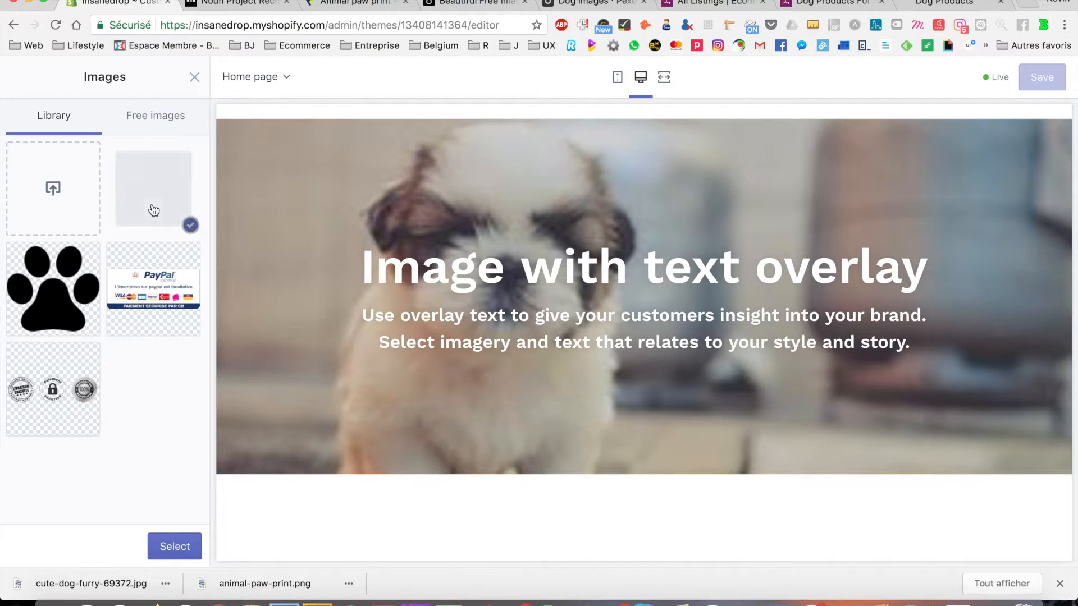
left_click(152, 209)
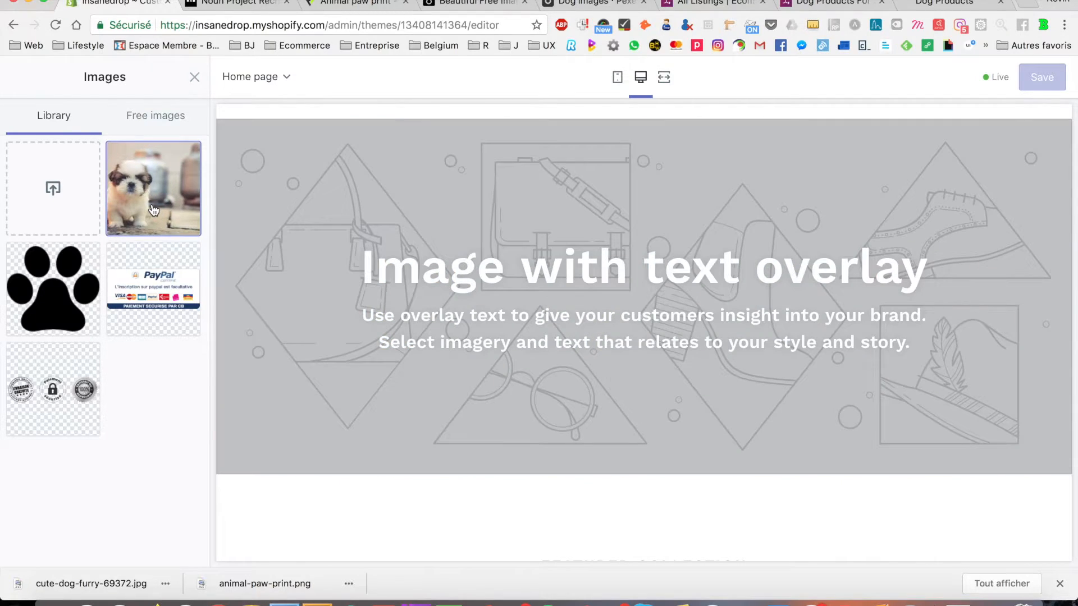
left_click(153, 209)
left_click(173, 546)
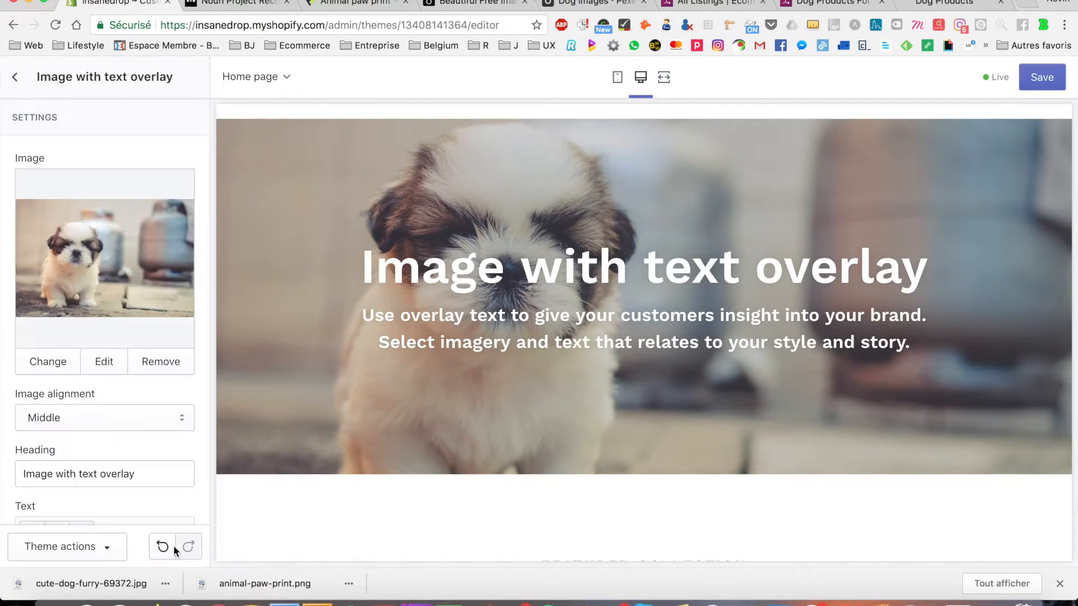
- Select the placeholder heading text of the image overlay section for replacement
scroll(102, 419, "down", 5)
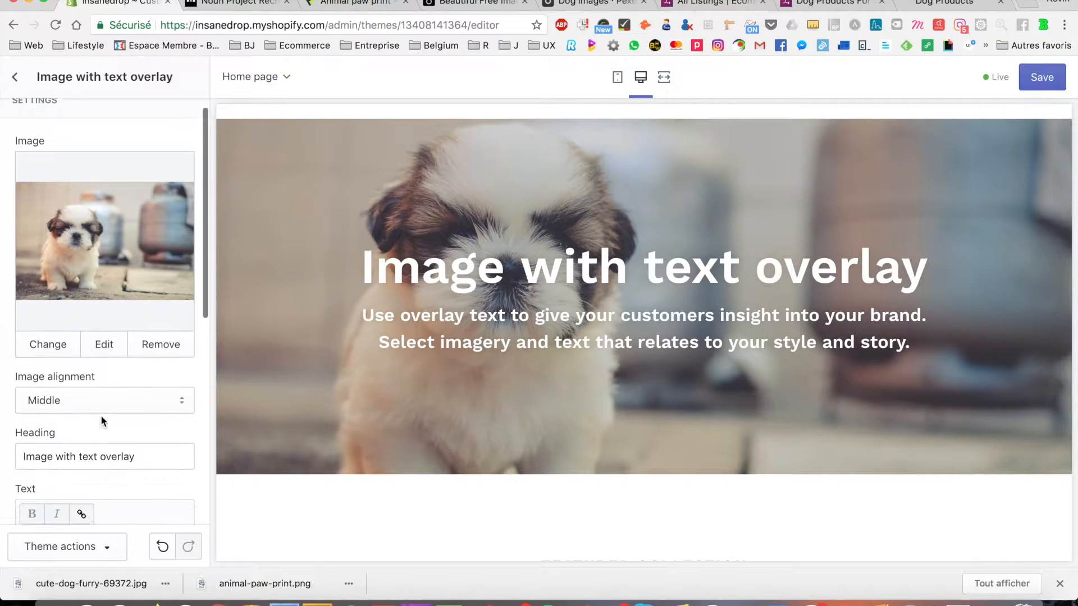
scroll(101, 415, "down", 2)
scroll(101, 418, "up", 1)
left_click(89, 241)
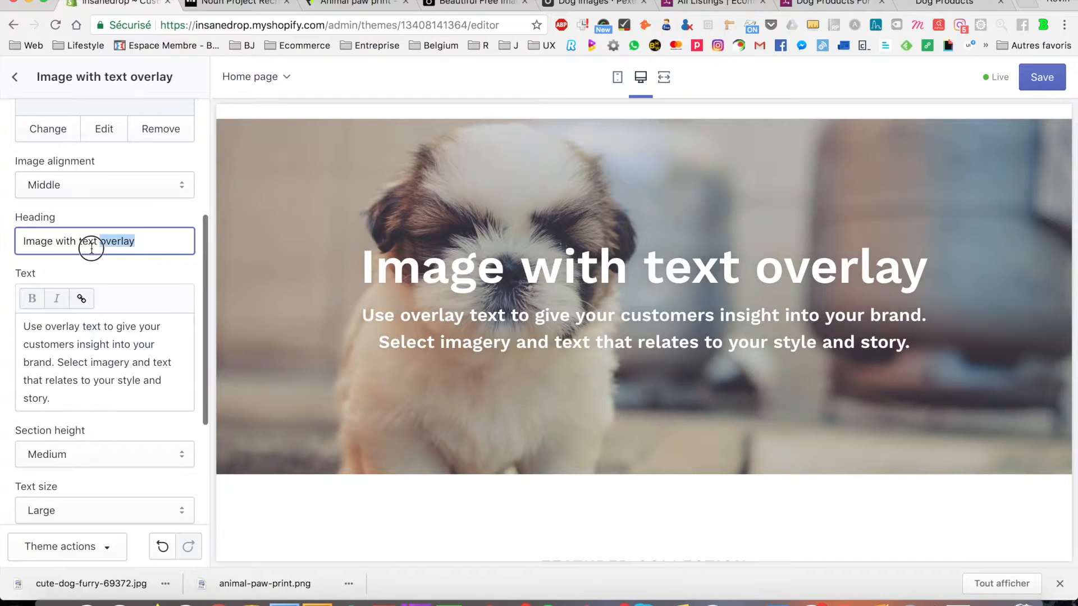
triple_click(89, 240)
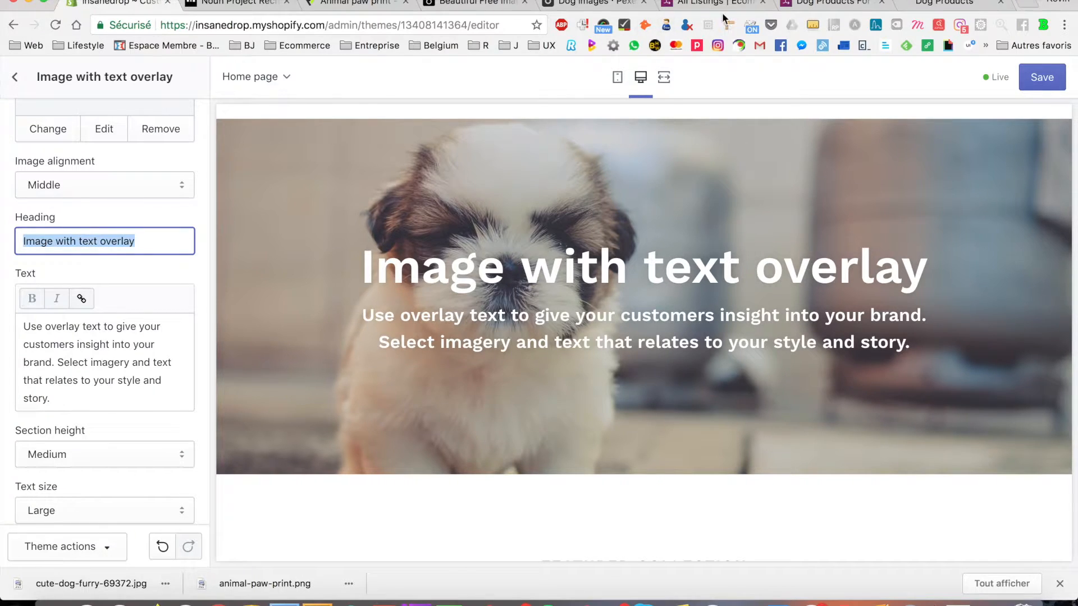
- Close the Pexels photo page and look over the banner previews in the Exchange listing for Dog Products
left_click(566, 2)
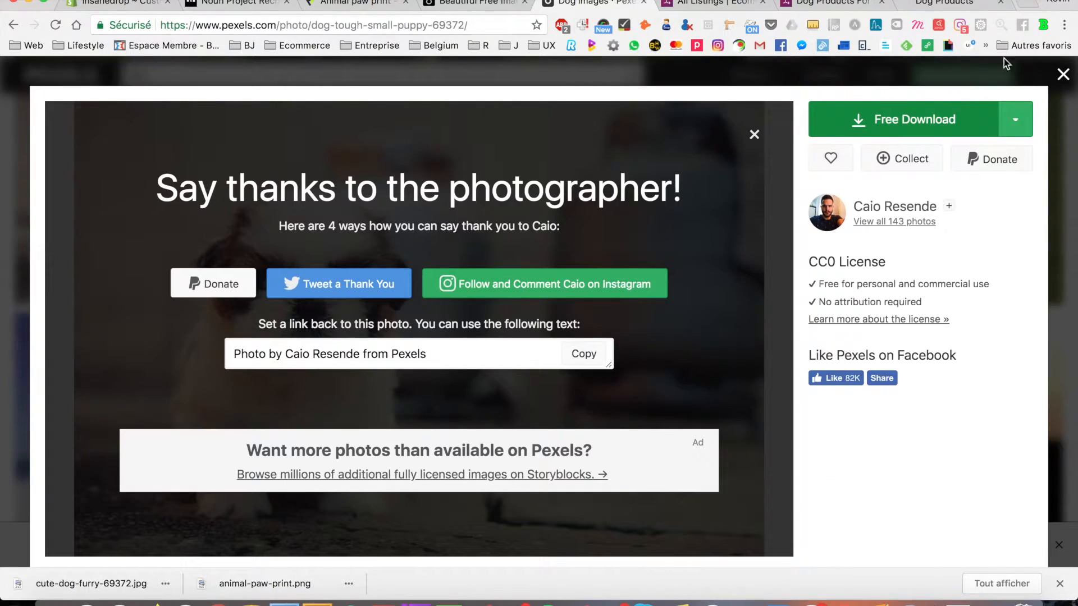
left_click(643, 3)
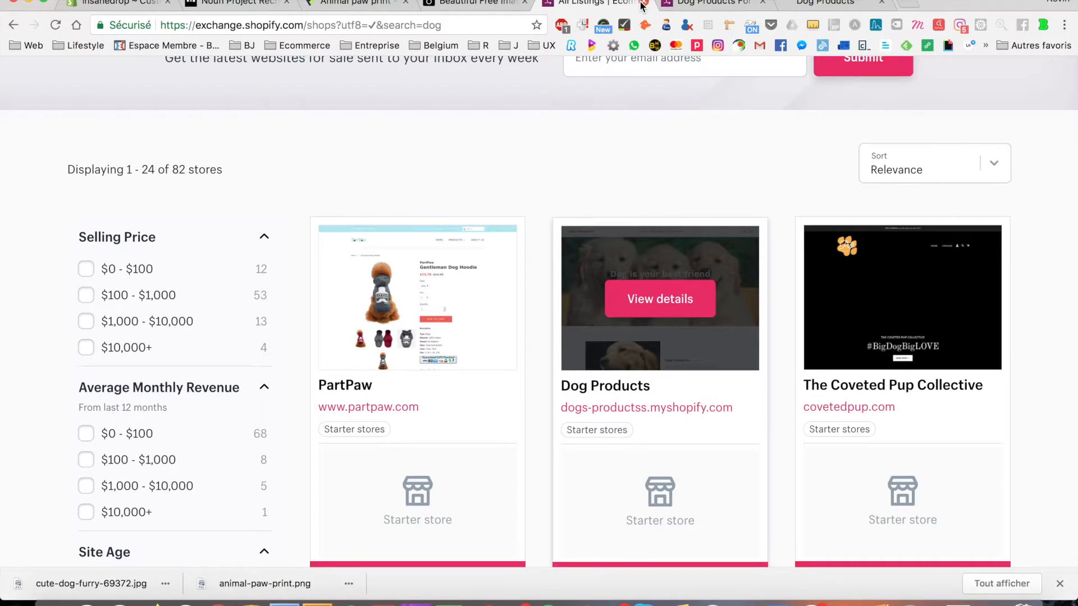
left_click(691, 7)
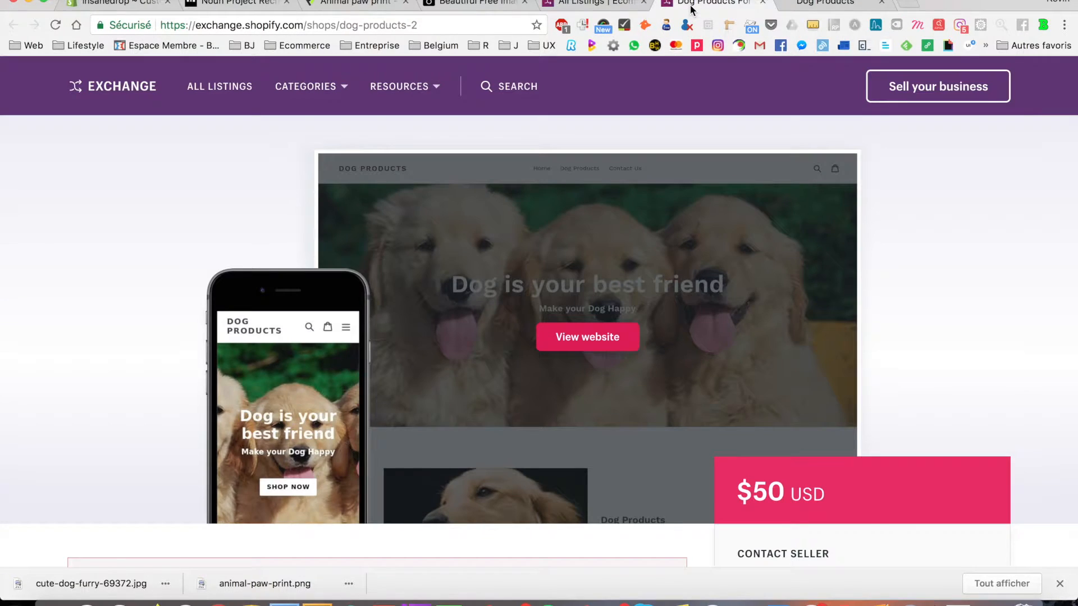
scroll(248, 365, "down", 5)
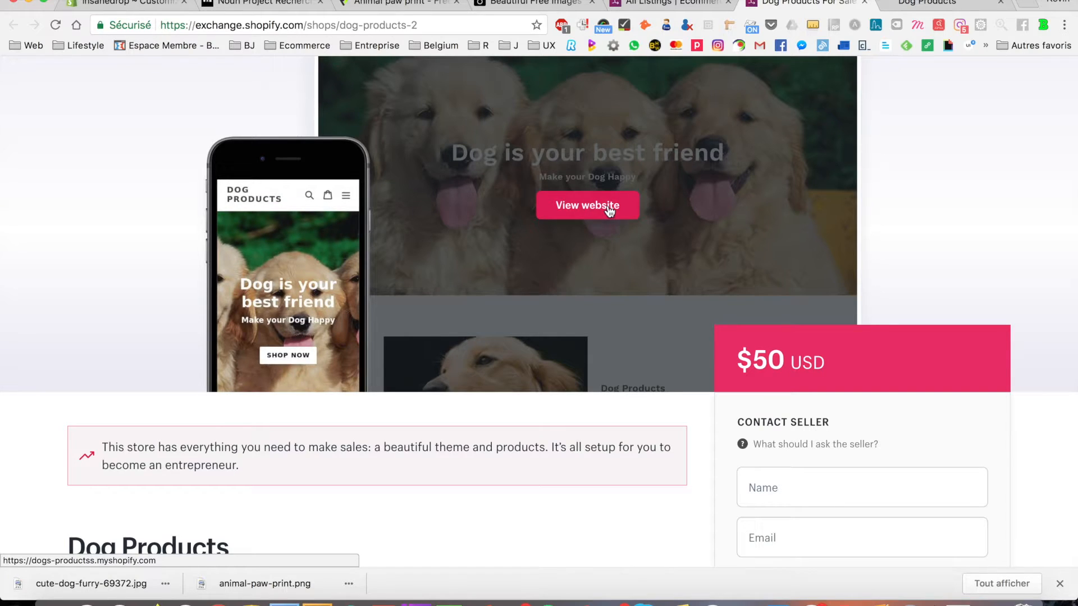
- View the Dog Products store's product collection, then return to its homepage banner
left_click(907, 11)
left_click(530, 86)
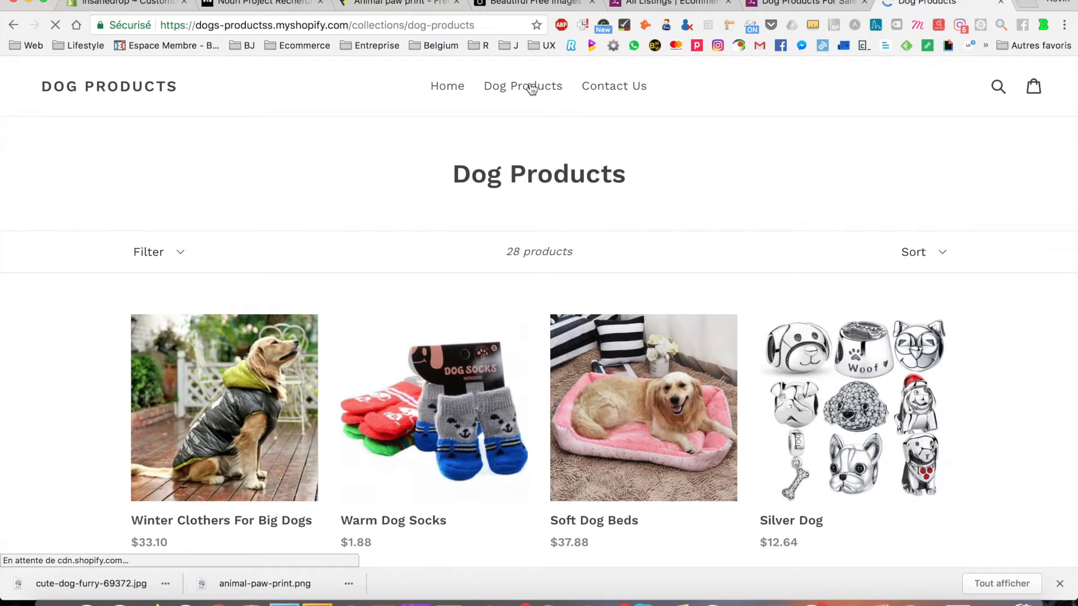
scroll(446, 213, "down", 10)
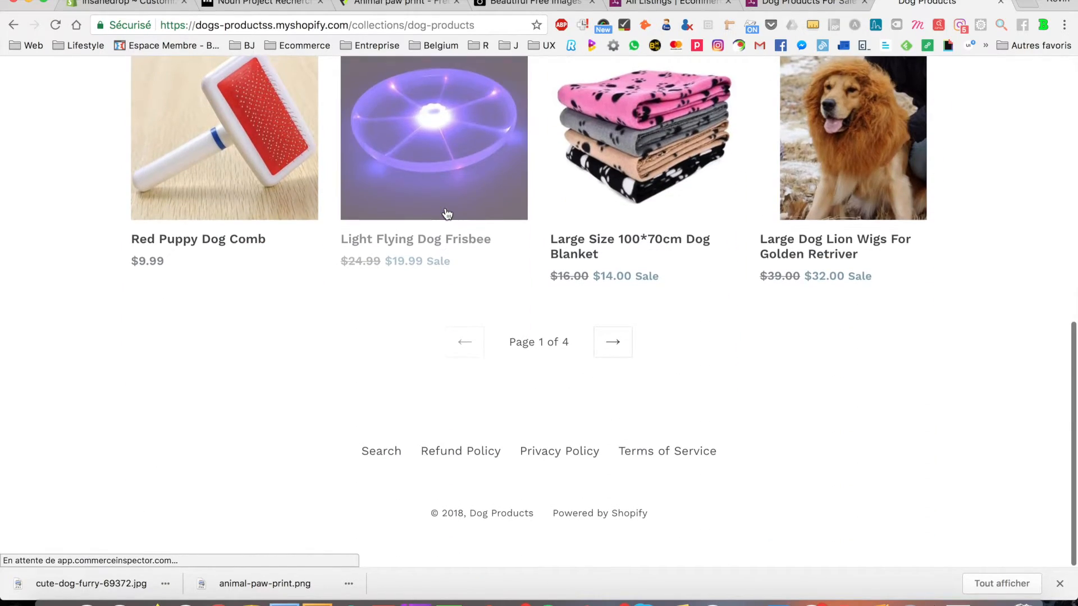
scroll(447, 213, "up", 10)
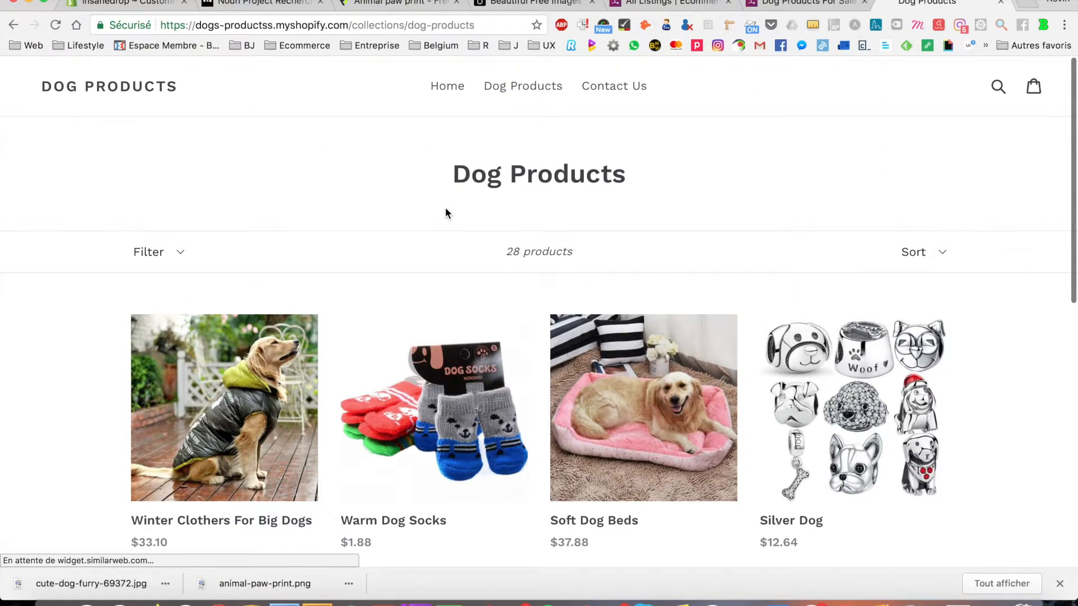
scroll(446, 207, "left", 5)
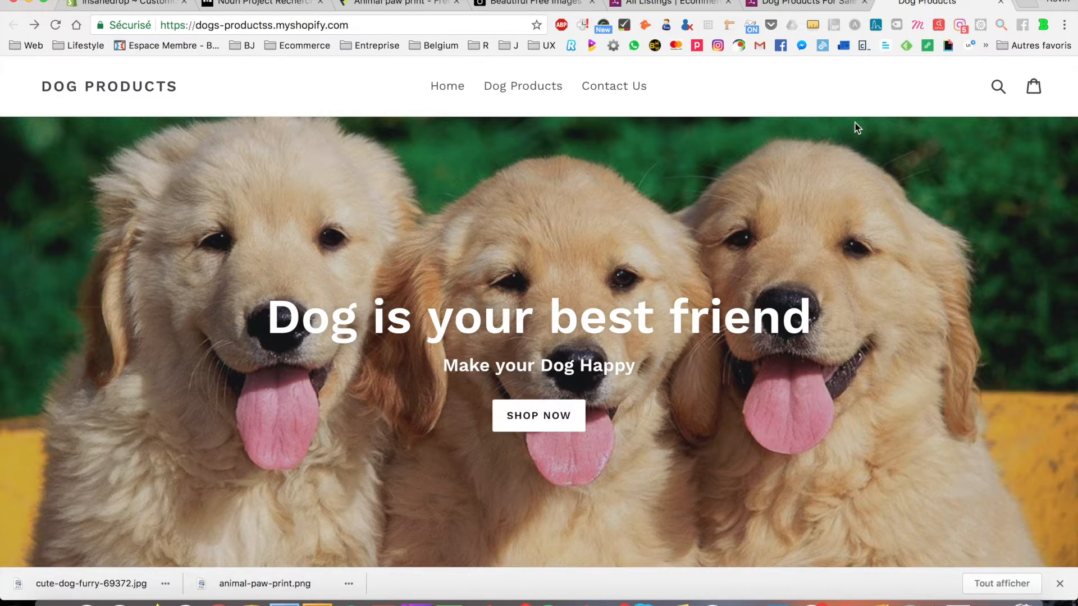
- Check the Dog Products store's traffic insights with Commerce Inspector, then close the overlay
left_click(999, 28)
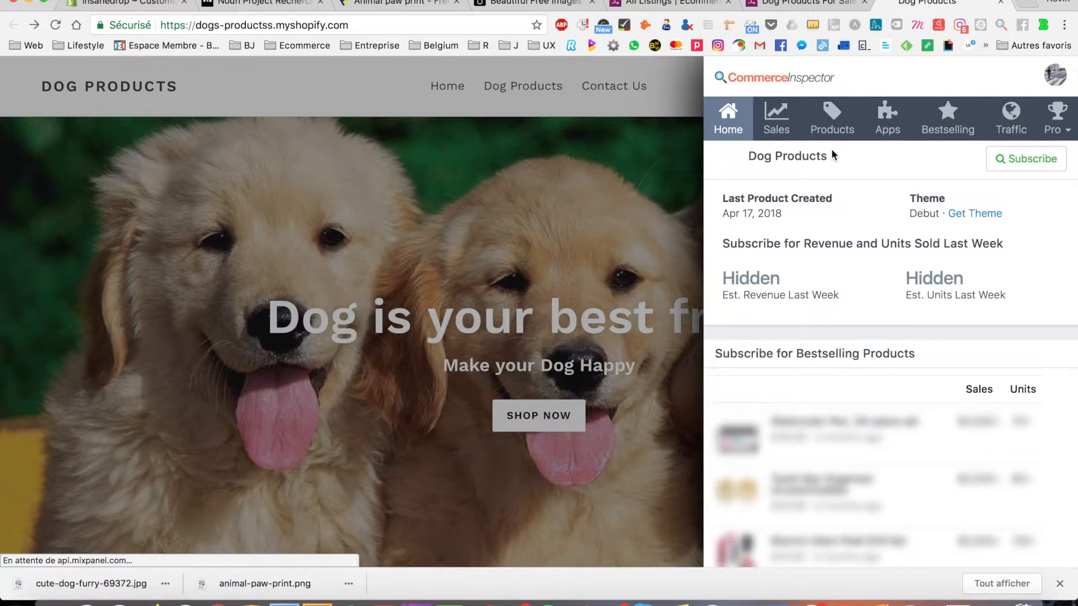
left_click(1011, 114)
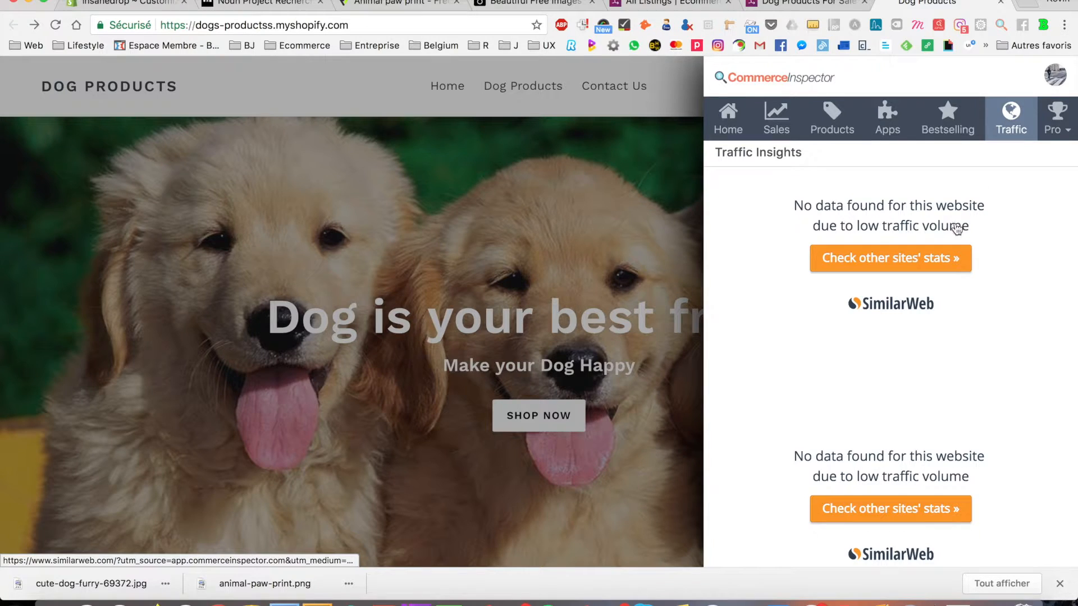
left_click(531, 120)
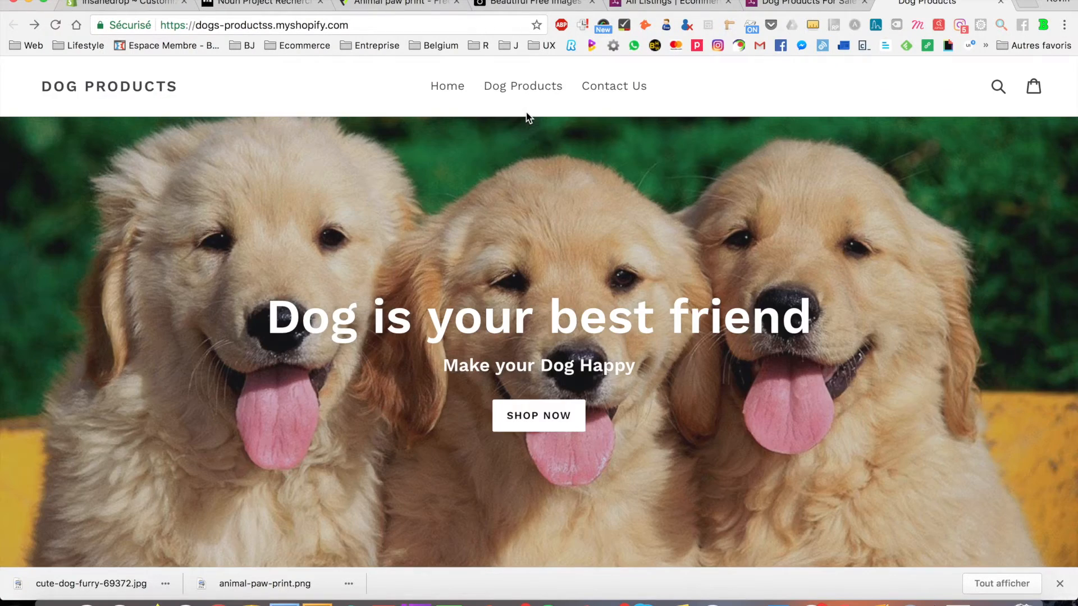
- In the Shopify theme editor, set the image overlay section's heading to "Les chiens sont nos meilleurs amis"
left_click(149, 5)
triple_click(161, 238)
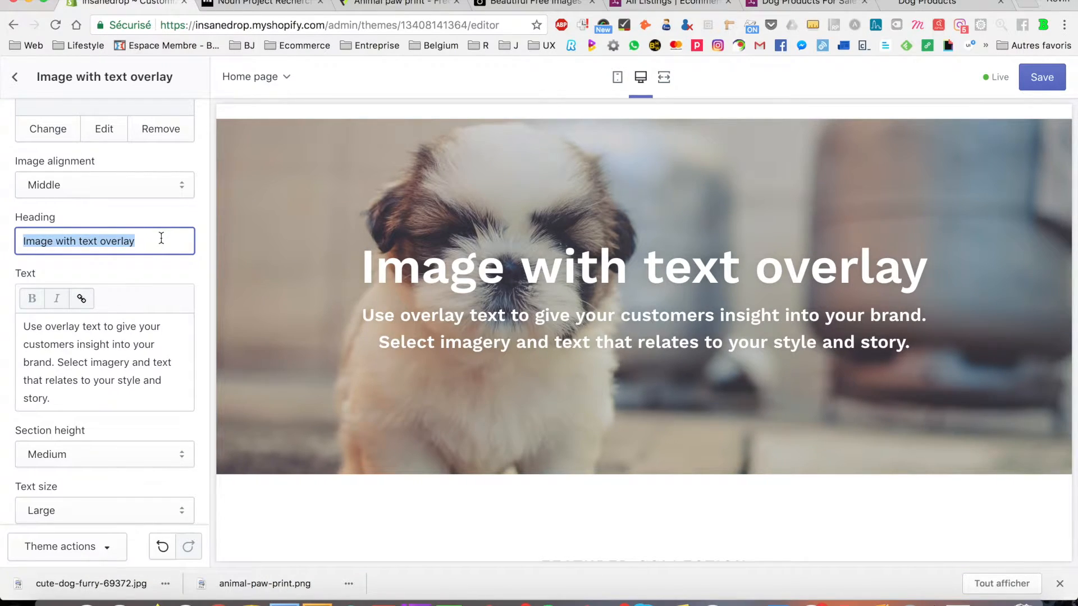
type("Le")
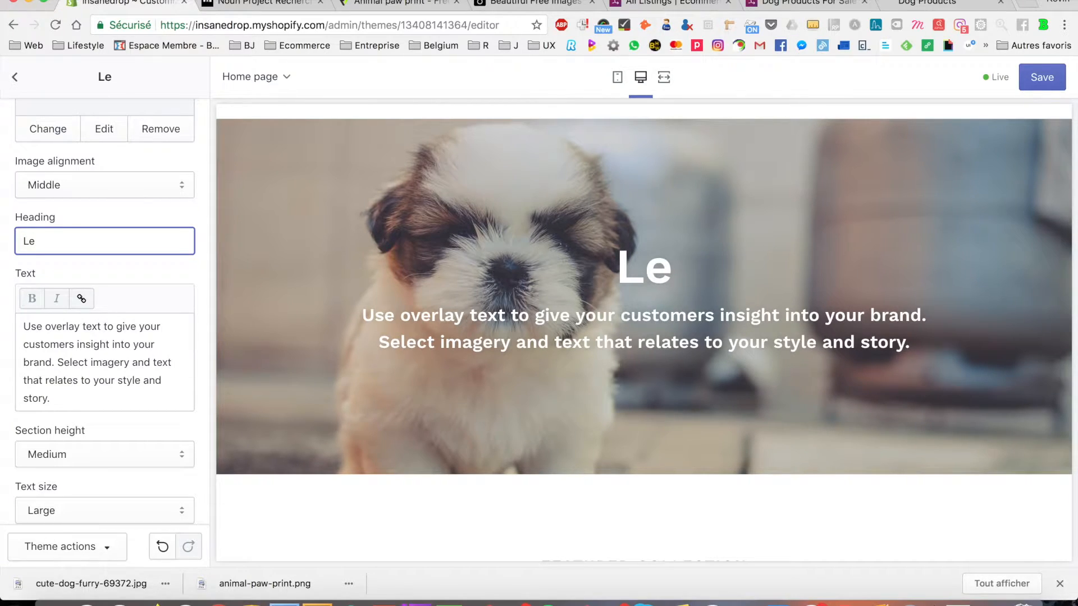
type("s")
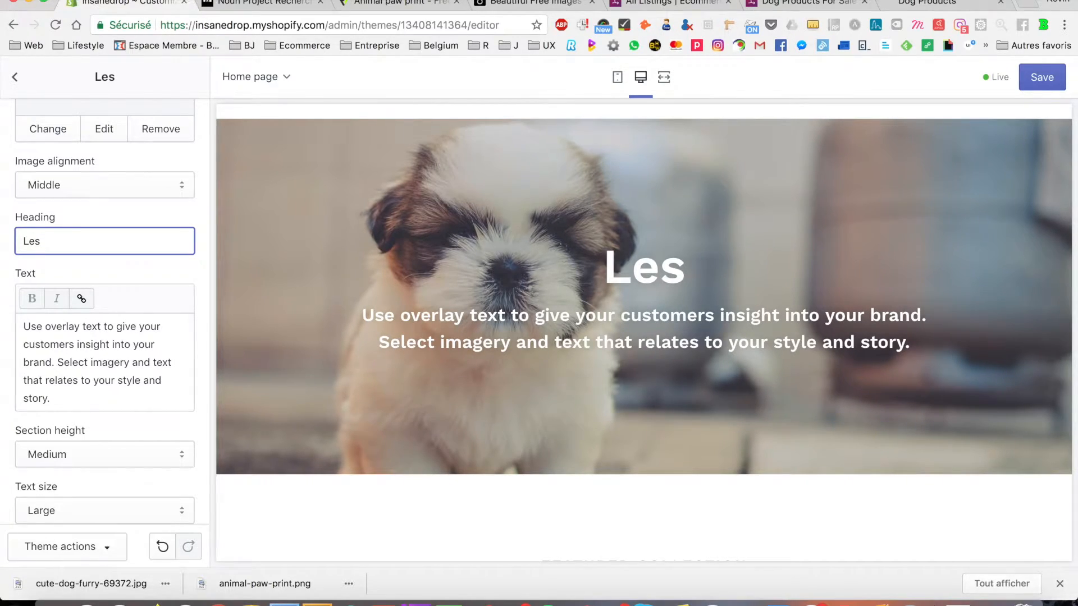
type(" chient")
key("BackSpace")
type("s sont no")
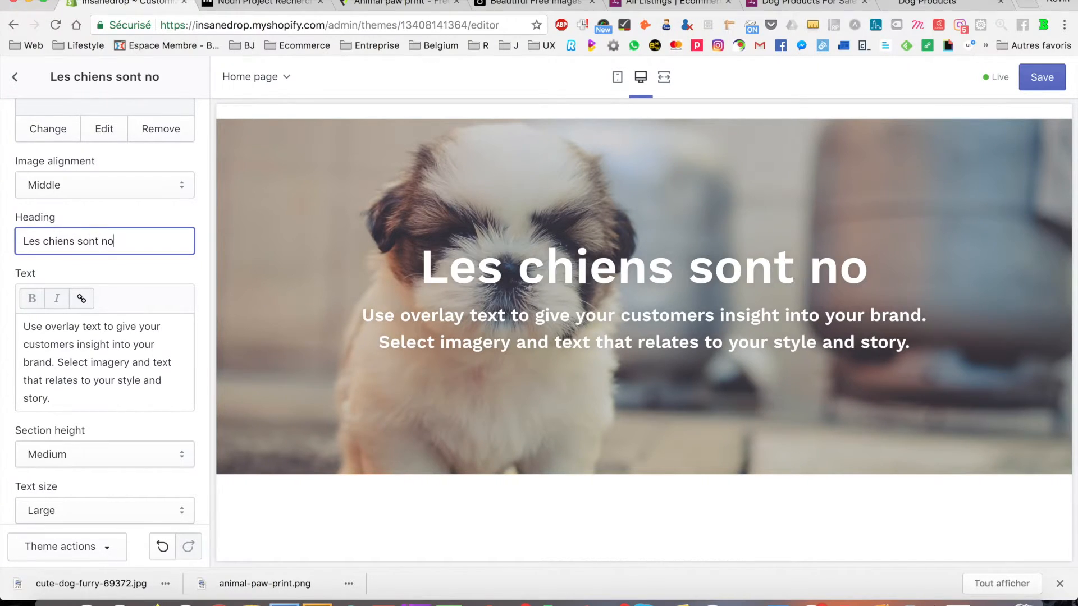
type("s meilleurs")
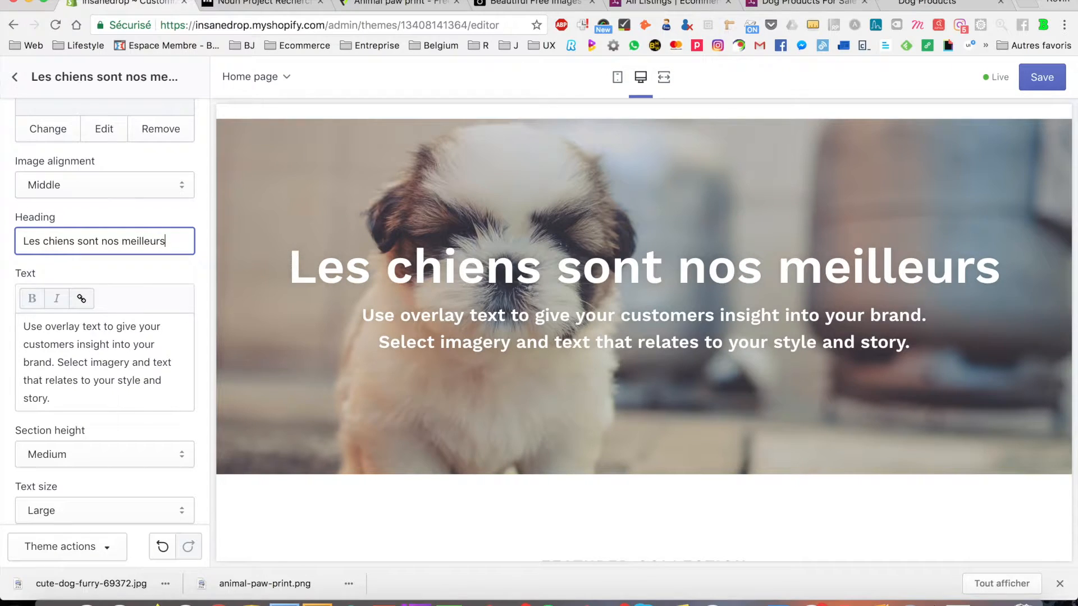
type(" amis")
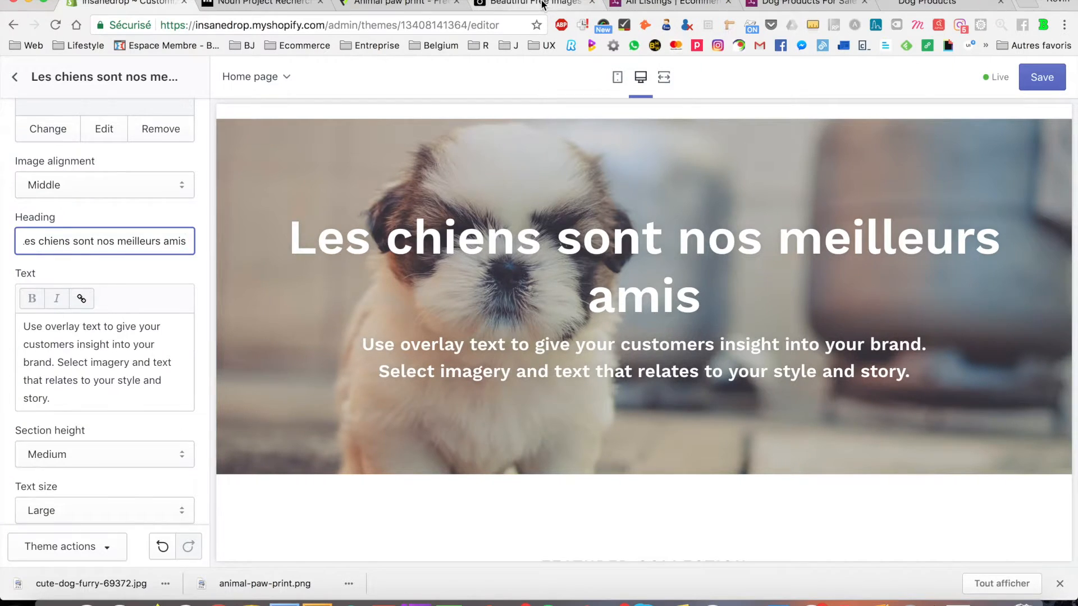
- Review the banner wording in the Dog Products listing on Exchange, and return to the Shopify theme editor
left_click(562, 3)
left_click(786, 3)
left_click(786, 2)
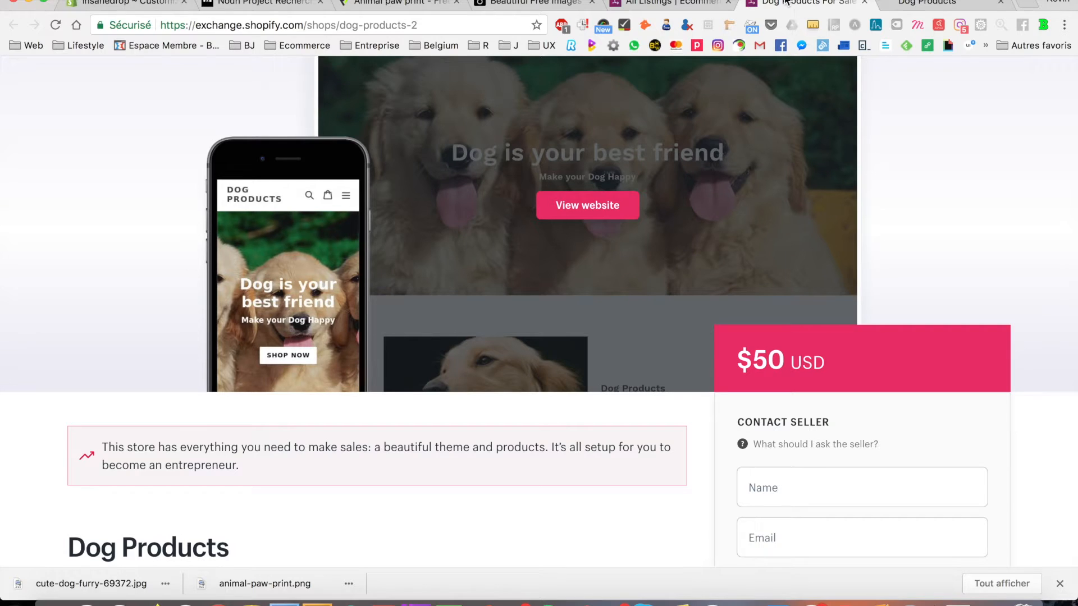
left_click(125, 5)
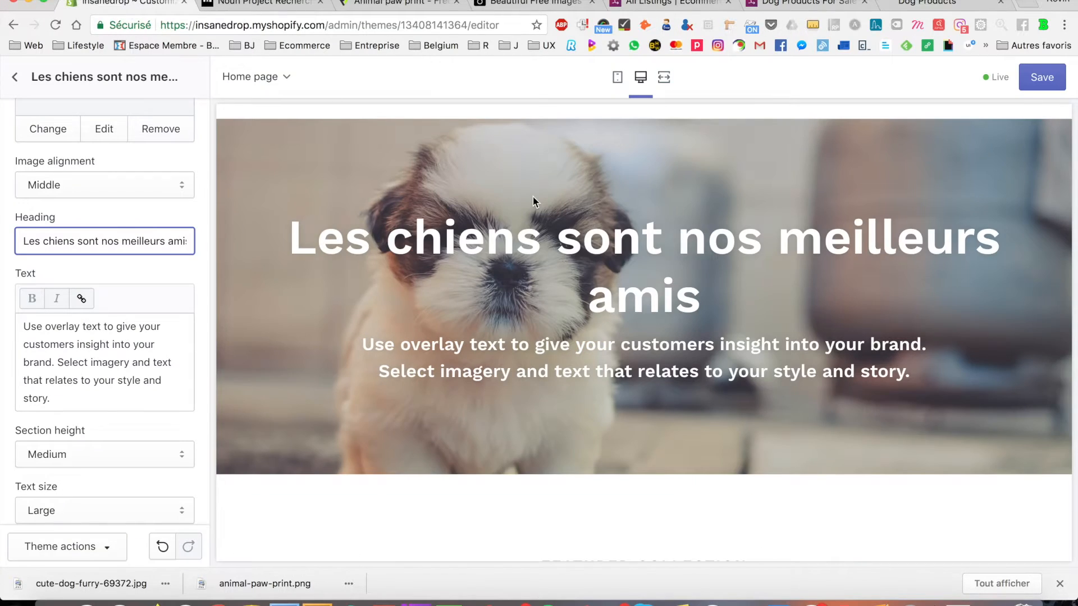
- Check the spelling of the heading "Les chiens sont nos meilleurs amis" in Reverso's French corrector, and return to the theme editor
triple_click(114, 243)
key("super+c")
key("super+t")
type("corrr")
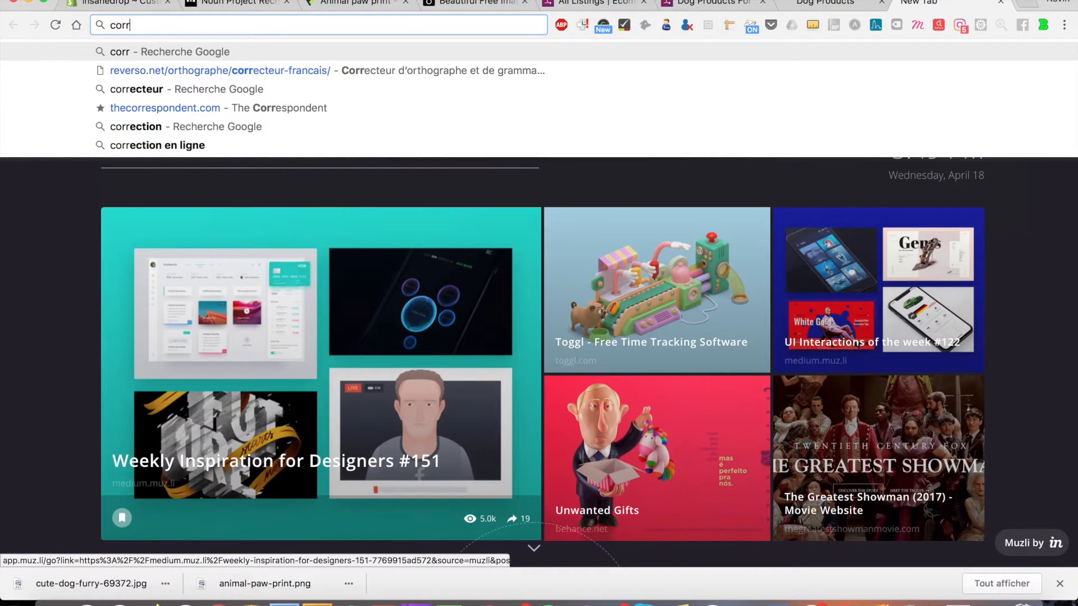
key("Down")
key("Return")
left_click(318, 264)
key("super+v")
left_click(468, 407)
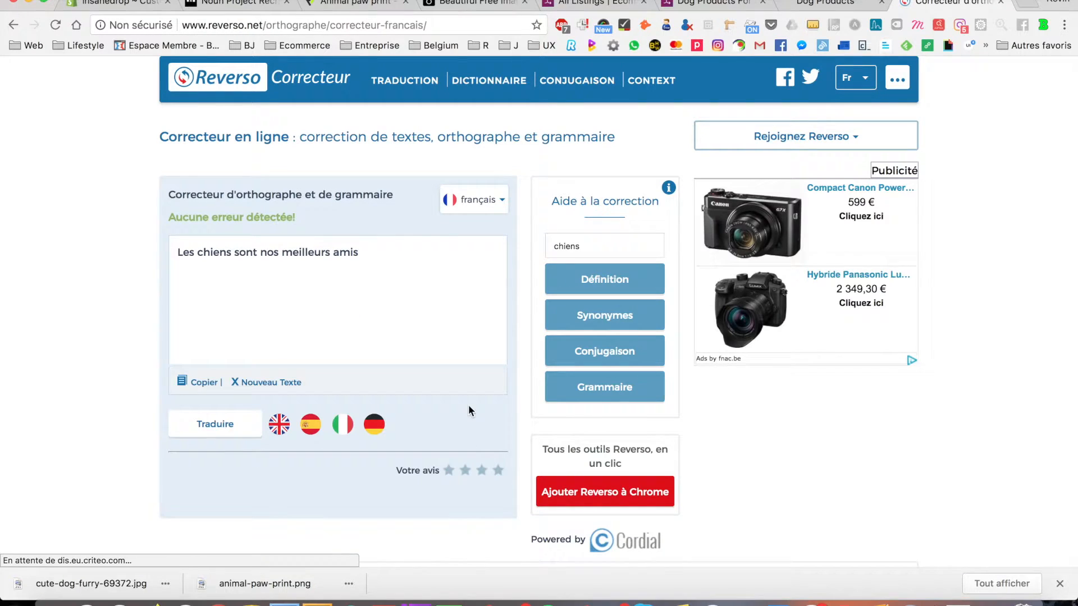
left_click(127, 4)
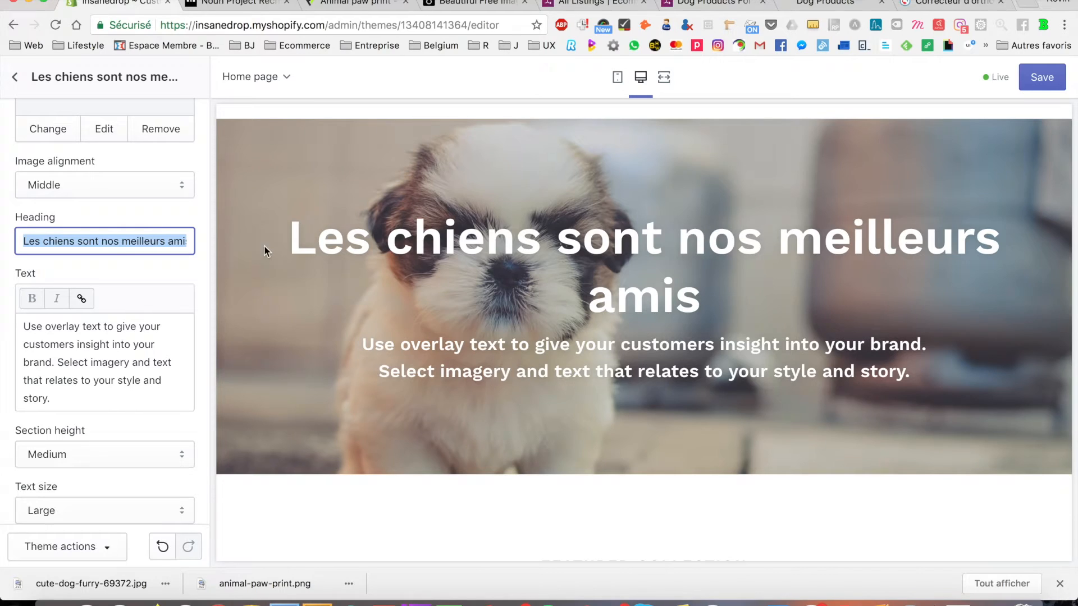
left_click(149, 241)
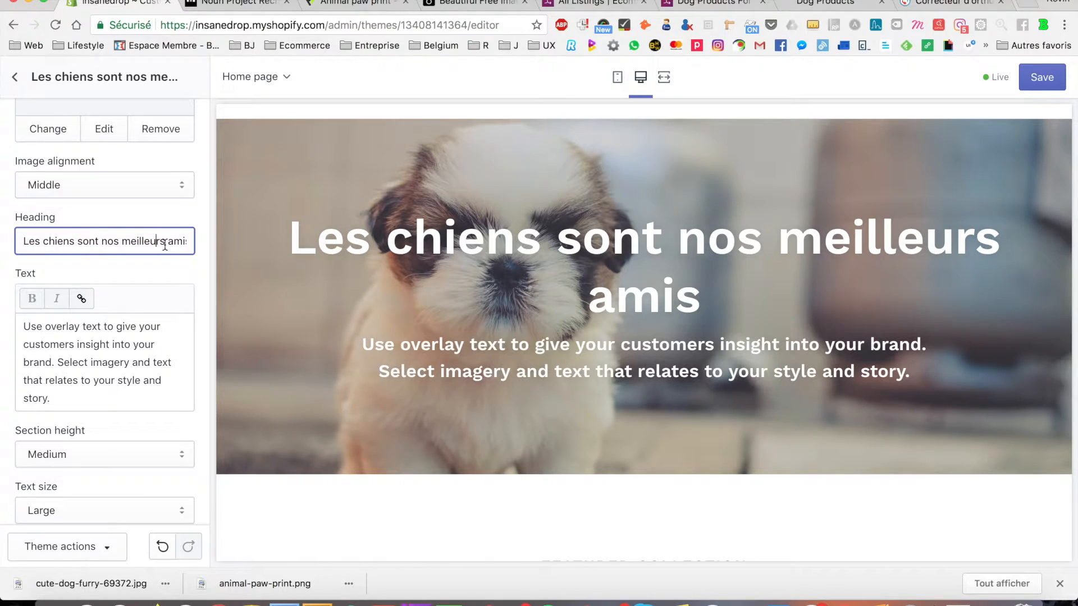
triple_click(165, 246)
- Replace the image overlay section's placeholder text with "De bons produits"
scroll(158, 282, "down", 4)
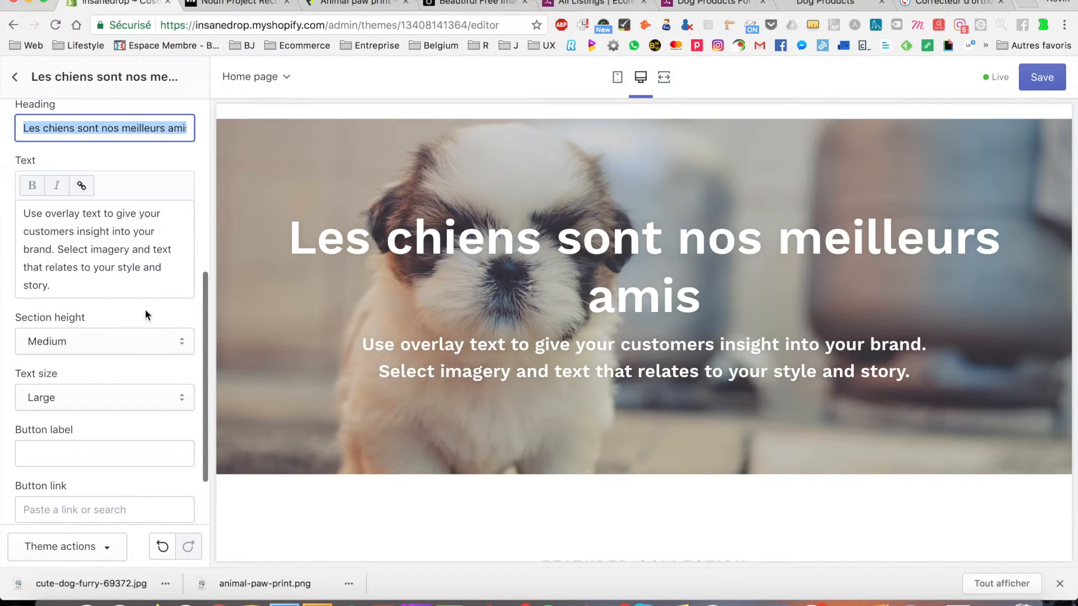
triple_click(135, 282)
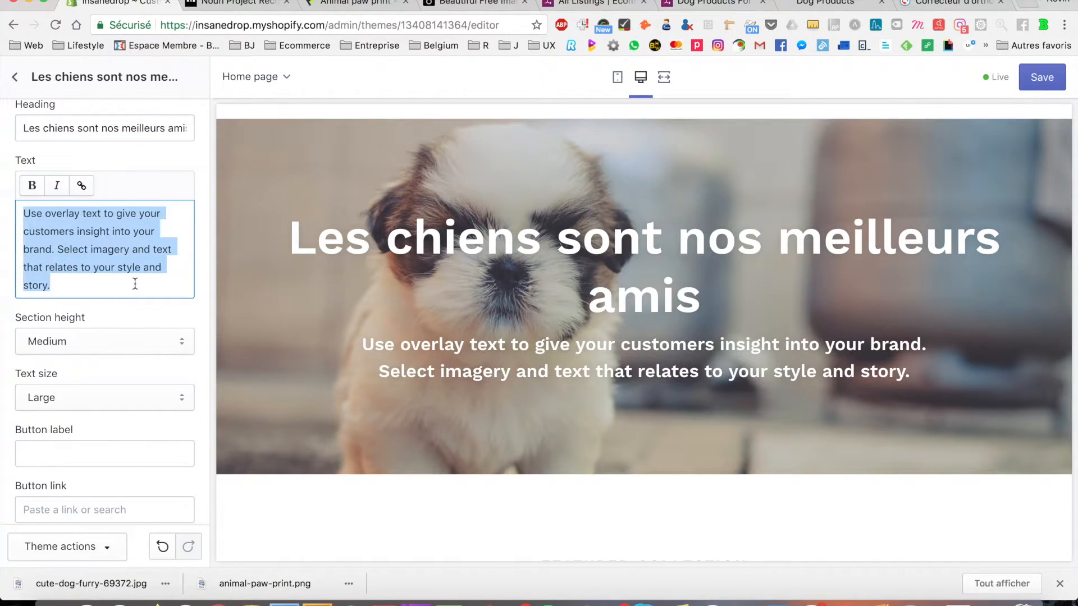
key("BackSpace")
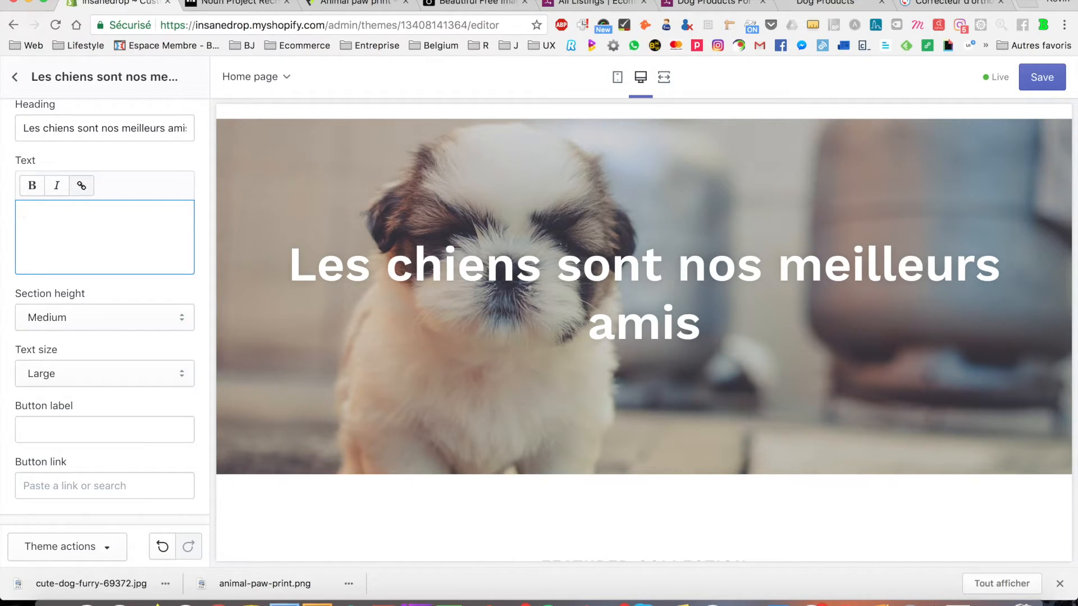
type("De")
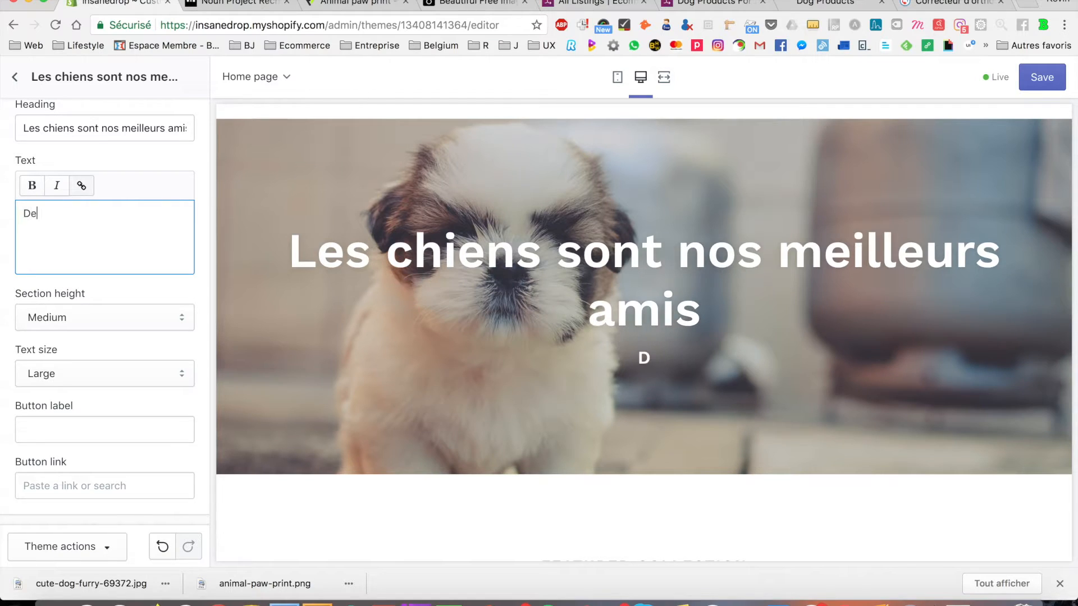
type(" bons produits")
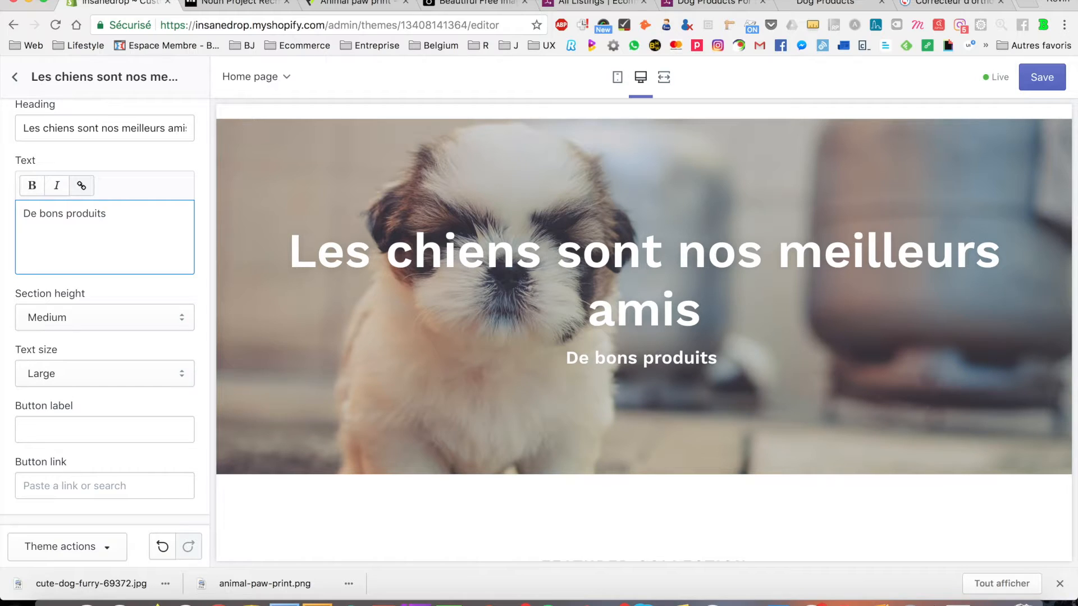
- Consult the dog store listings on Exchange for wording, and reword the overlay text to "Super produits"
left_click(602, 4)
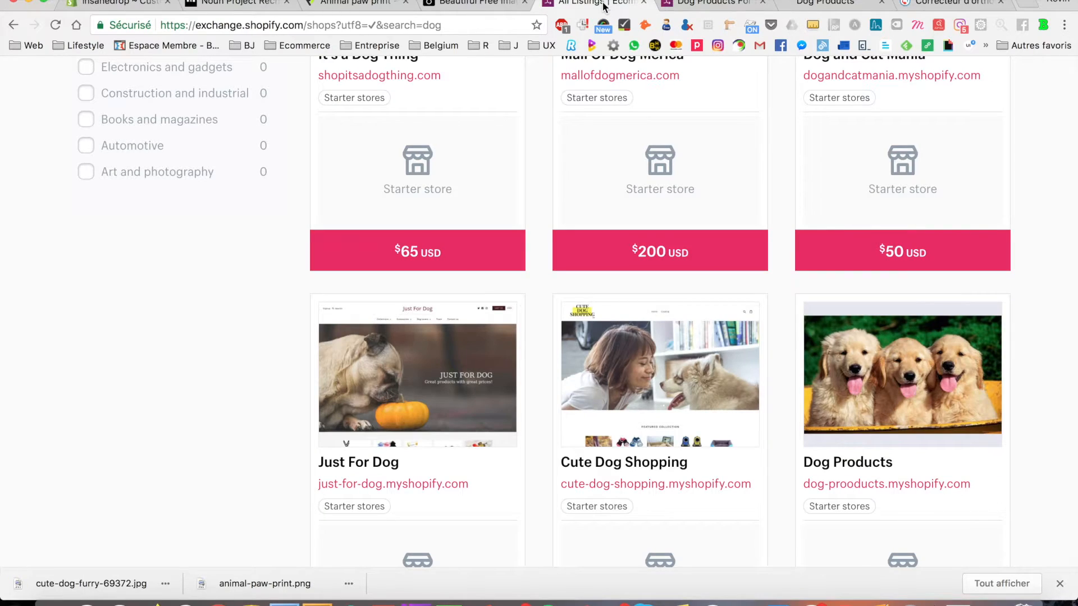
left_click(121, 5)
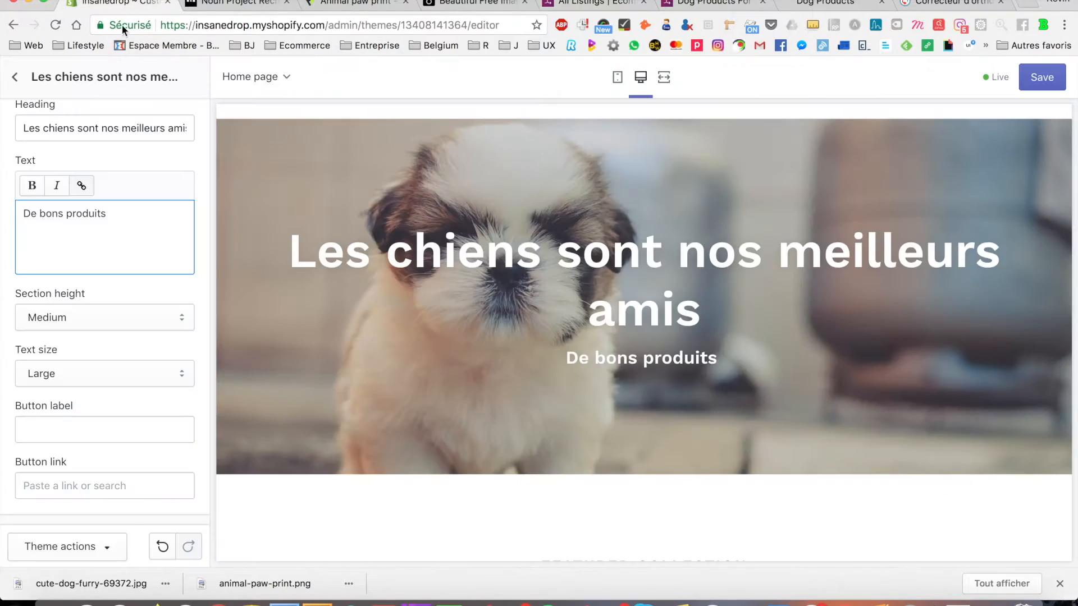
left_click_drag(68, 214, 23, 214)
type("SUper")
key("BackSpace")
key("BackSpace")
key("BackSpace")
key("BackSpace")
type("uper")
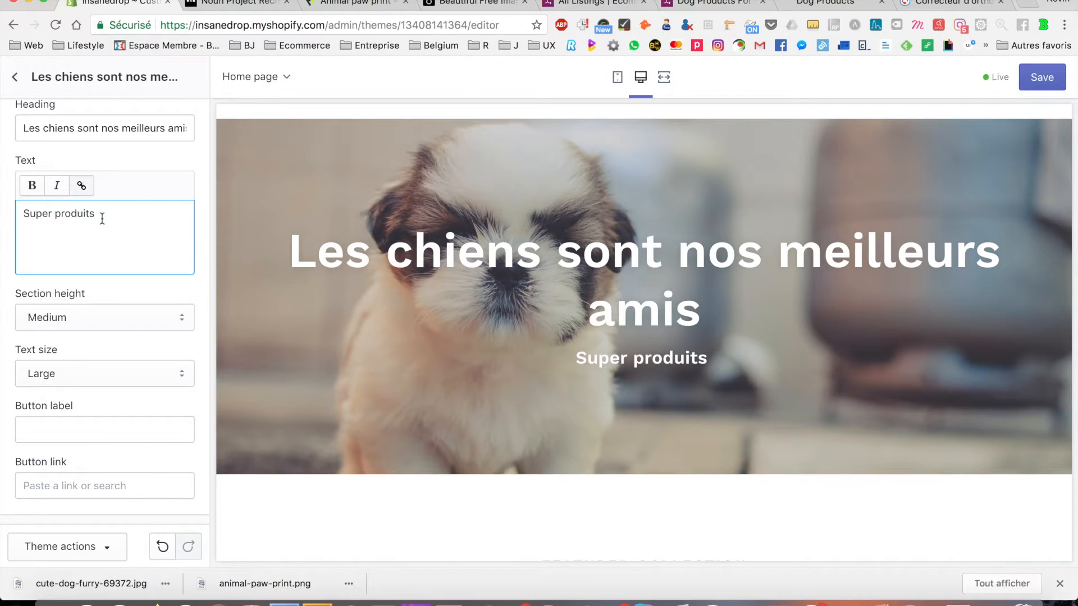
- Recheck the Exchange listings and complete the overlay text as "Super produits, super prix pour les dogs lover."
left_click(104, 217)
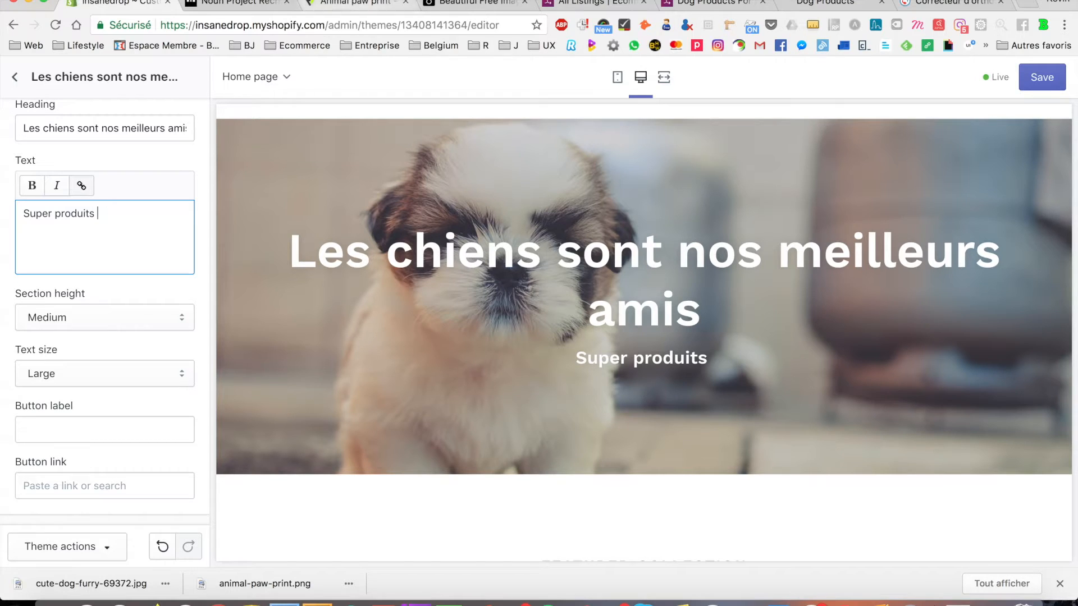
left_click(569, 8)
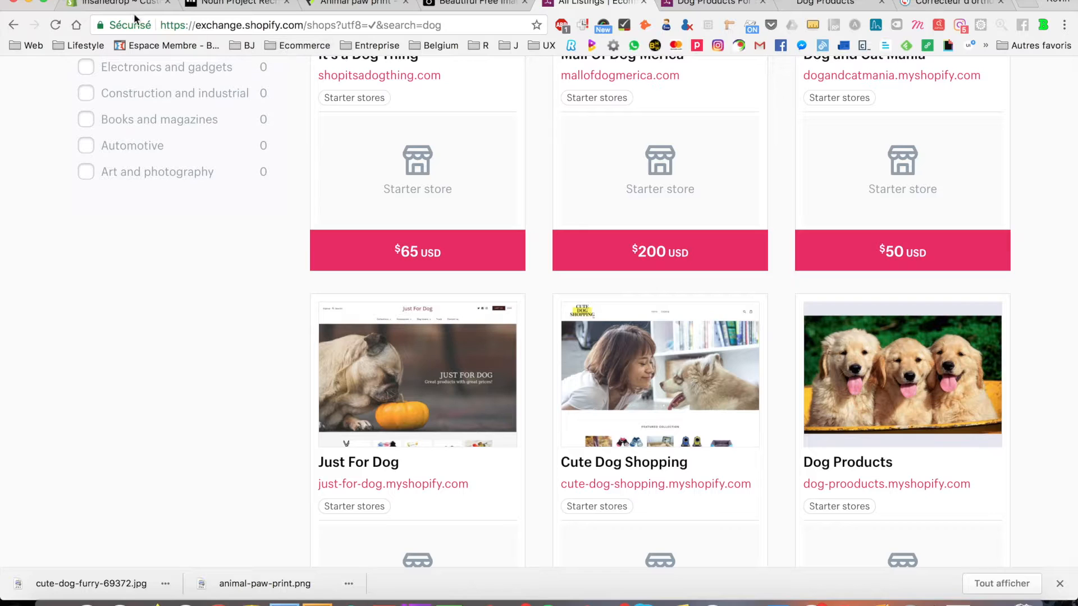
left_click(110, 6)
type(", super prix pour les ")
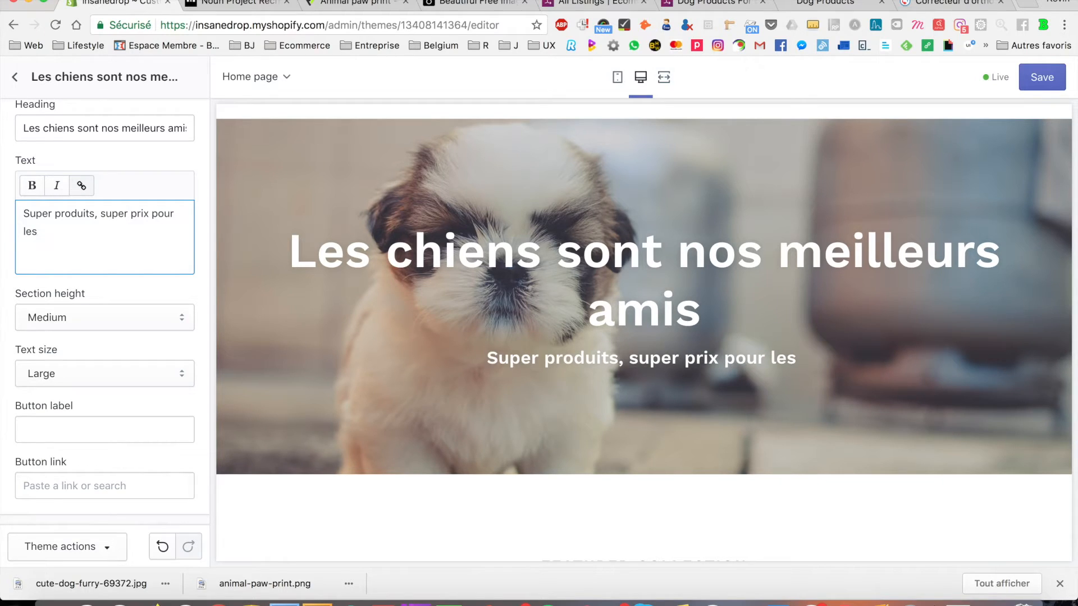
type("dogs lov")
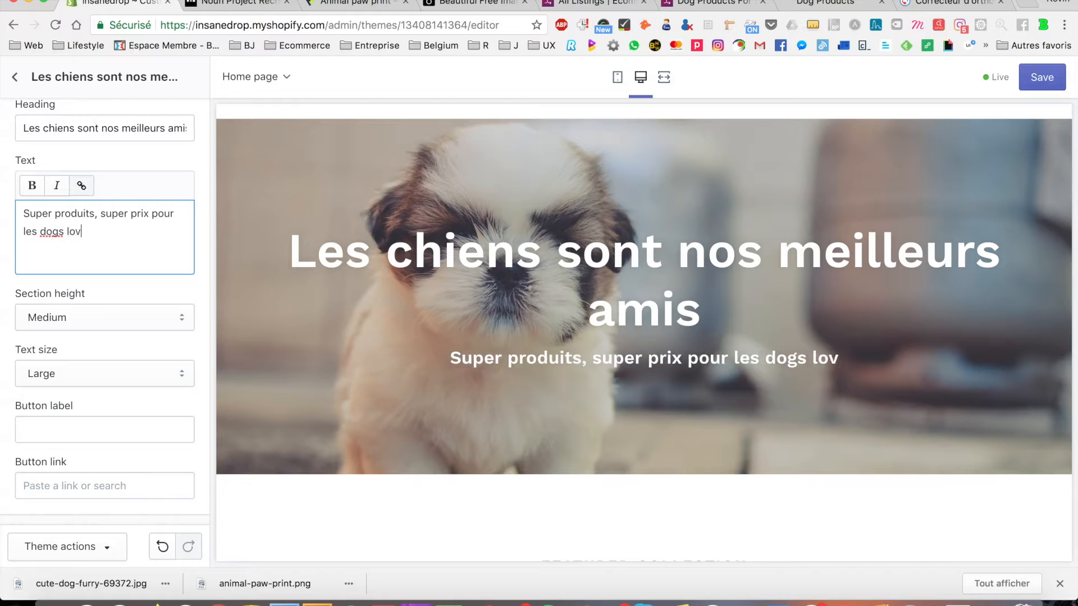
type("er.")
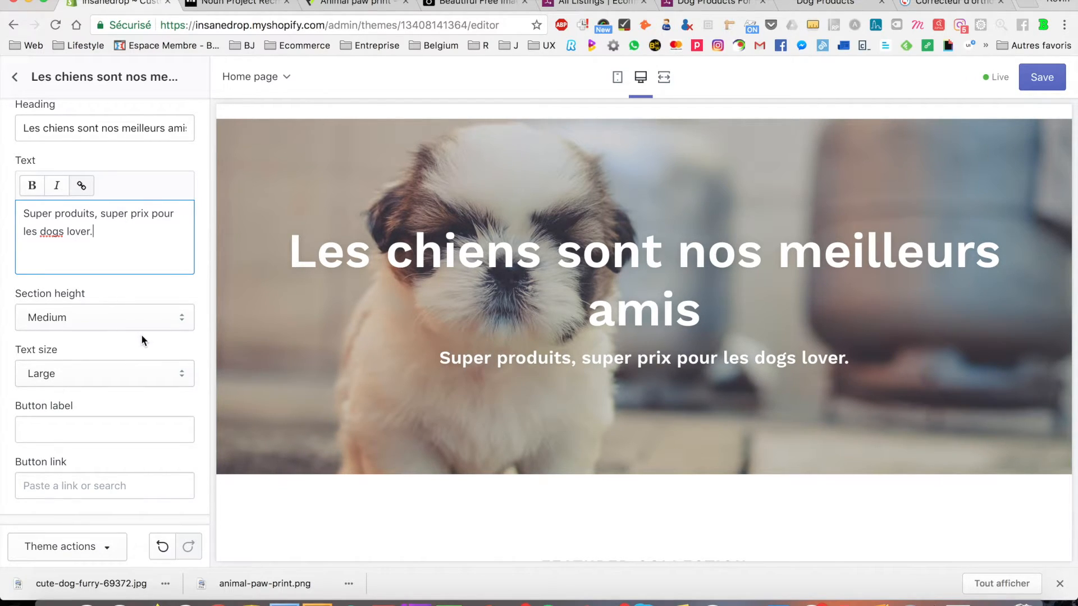
- Try the Small section height on the image overlay, and set it back to Medium
scroll(141, 334, "down", 2)
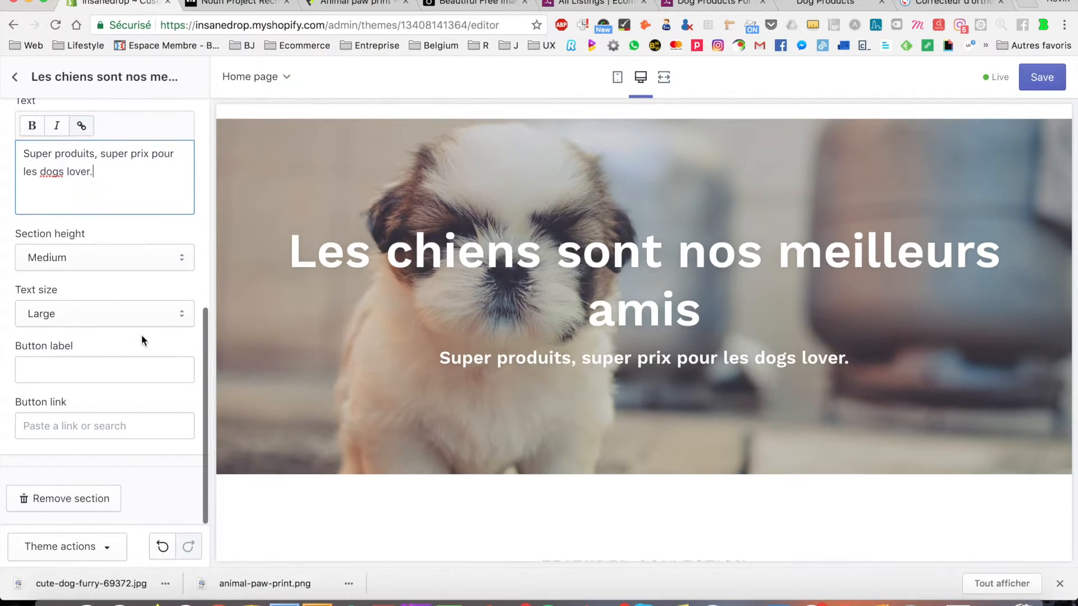
left_click(132, 261)
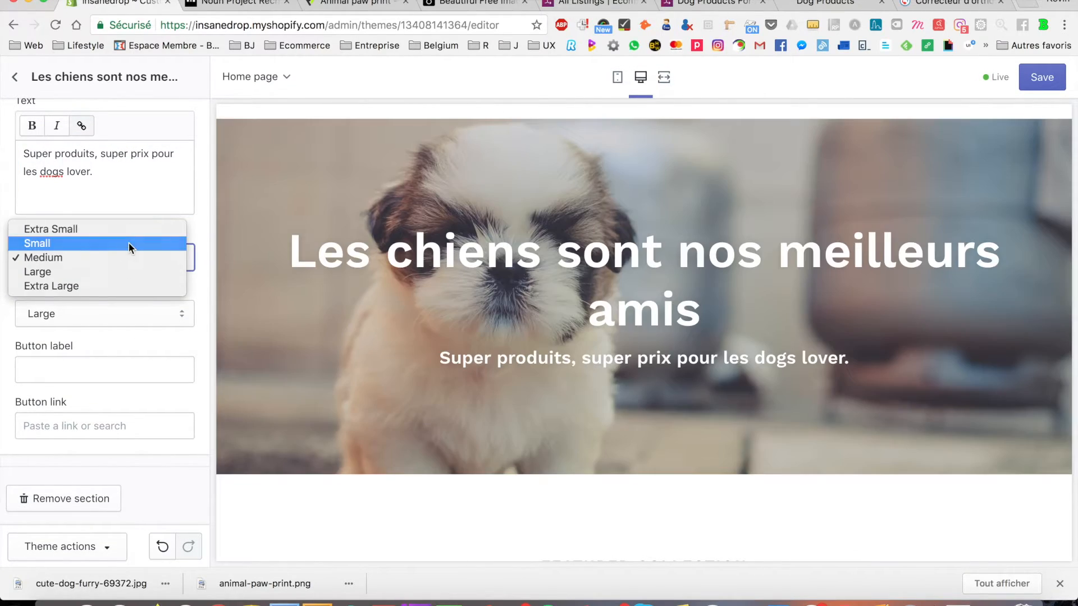
left_click(129, 244)
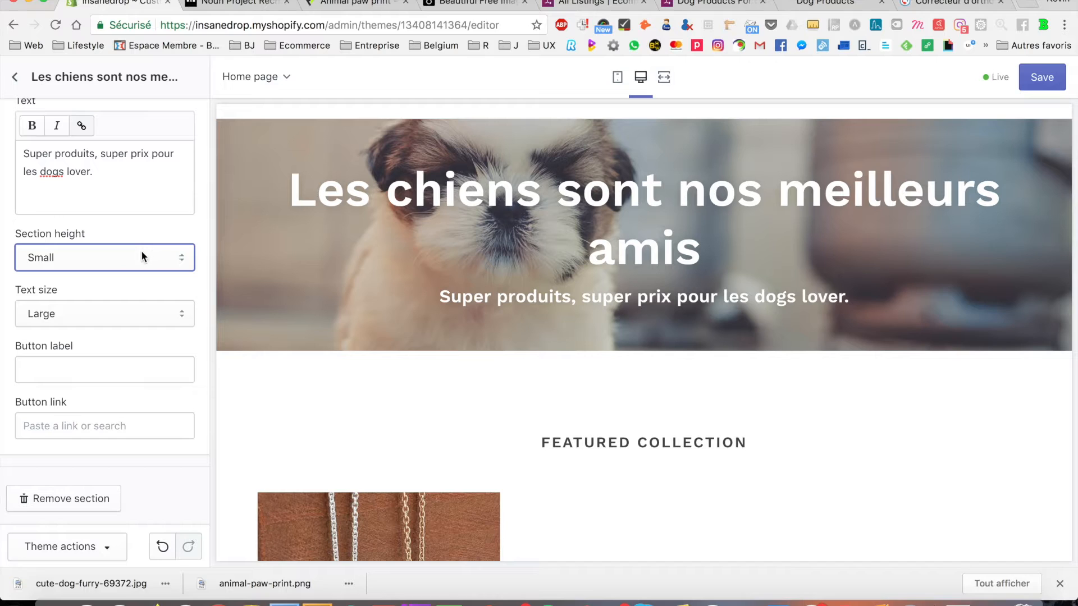
left_click(142, 256)
left_click(120, 269)
- Try the Medium text size on the image overlay, and return it to Large
left_click(115, 315)
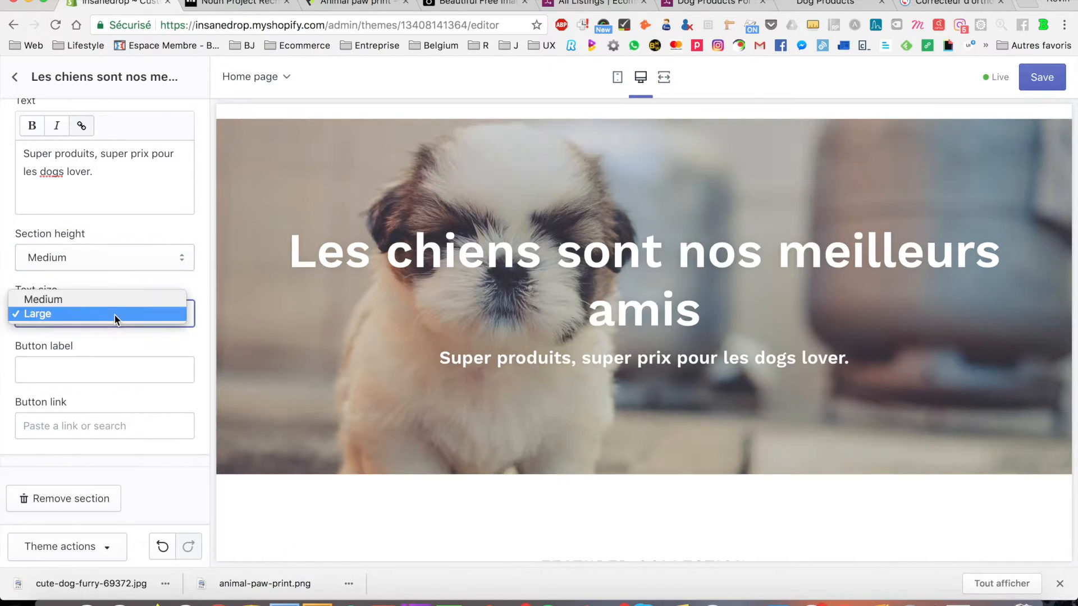
left_click(113, 299)
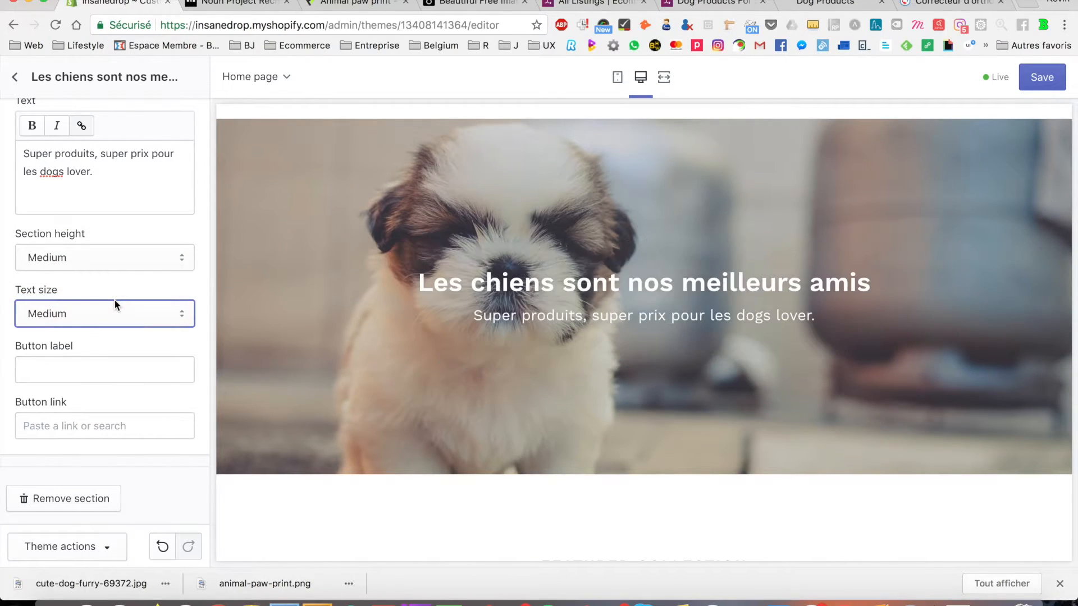
left_click(114, 306)
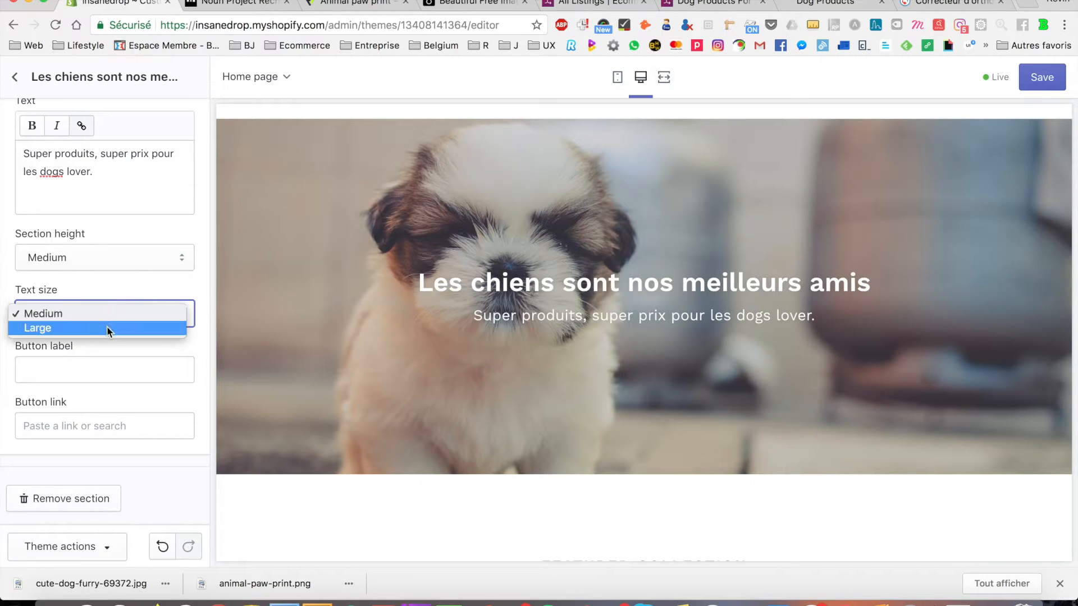
left_click(106, 328)
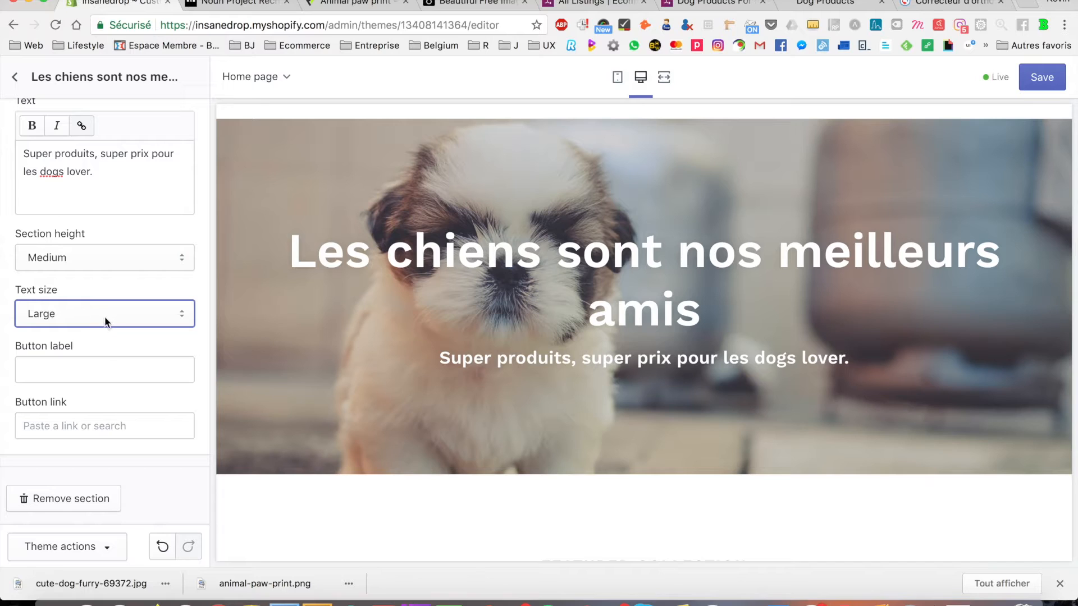
- Set the image overlay's button label to "Découvrez notre collection", correcting the spelling of the verb
scroll(112, 283, "up", 3)
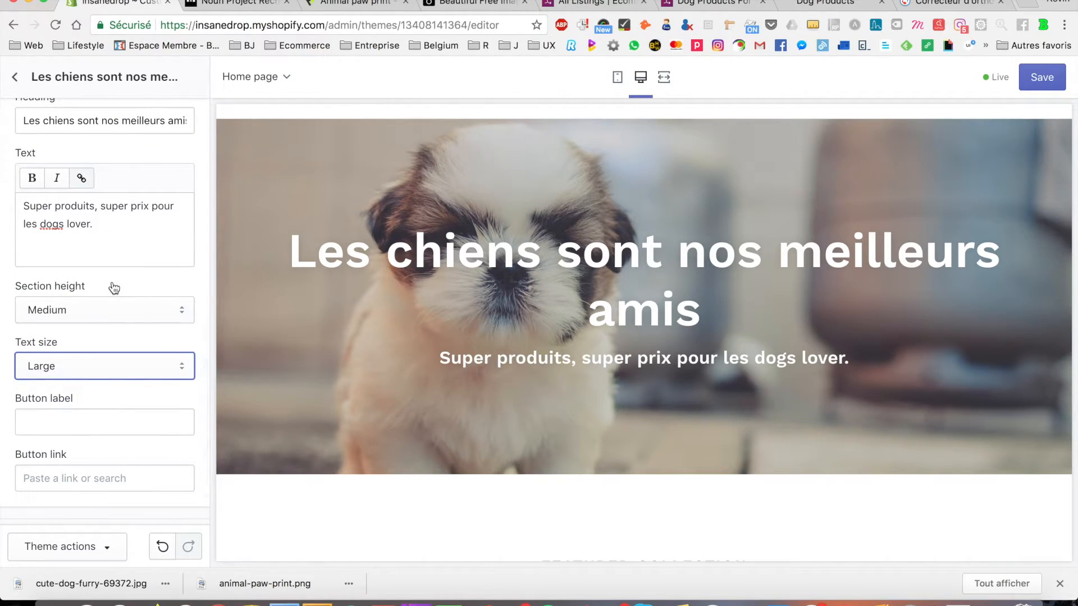
scroll(114, 288, "down", 1)
scroll(113, 286, "down", 2)
left_click(93, 376)
type("Découvrrer")
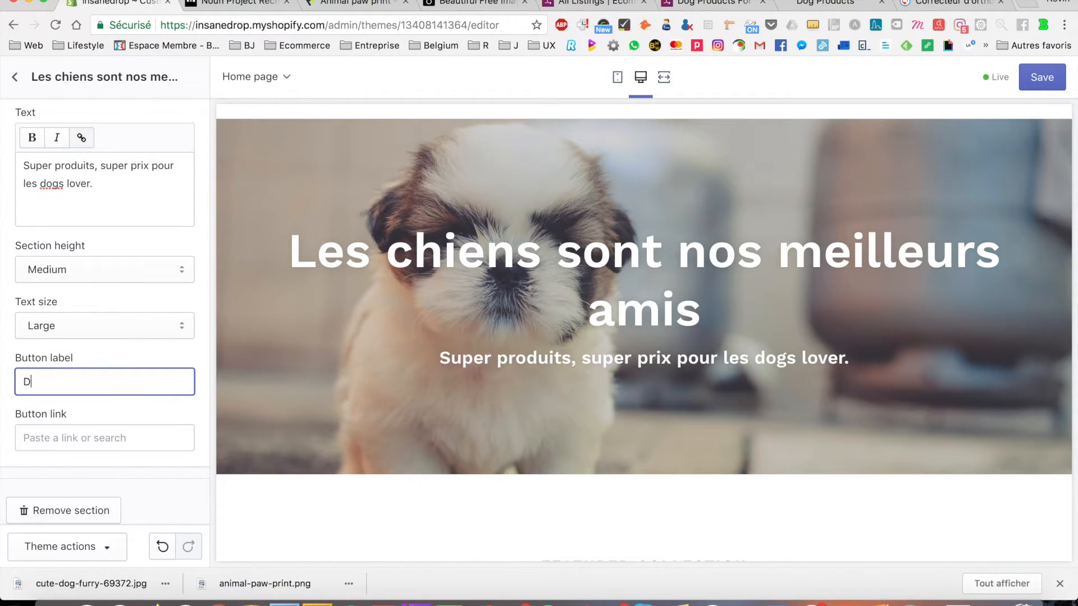
key("BackSpace")
key("BackSpace")
key("BackSpace")
type("er notre collection")
left_click(55, 382)
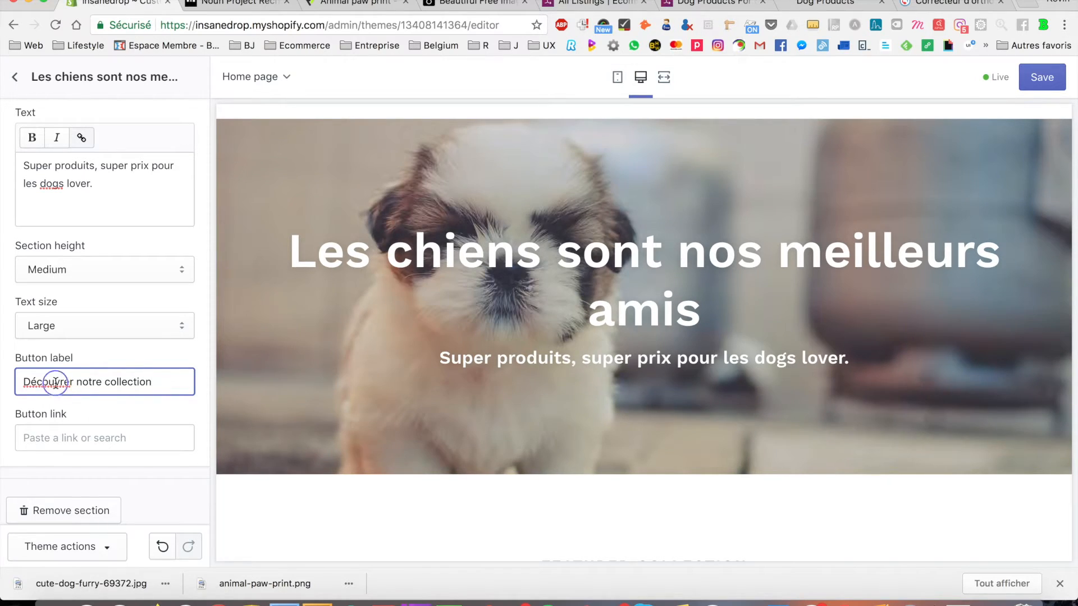
right_click(56, 382)
left_click(115, 270)
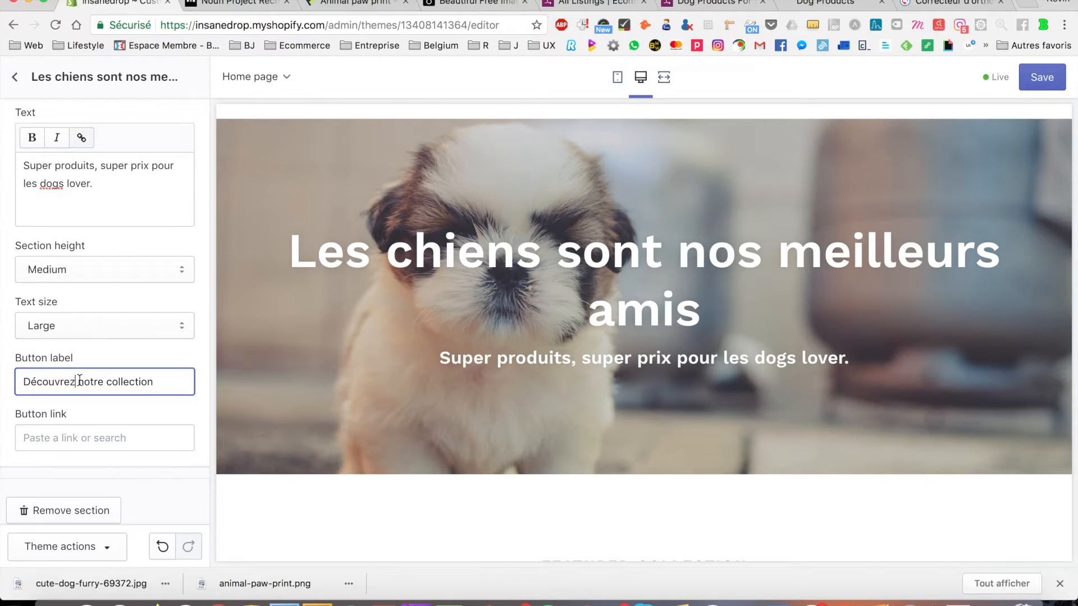
- Link the image overlay's button to the product PENDENTIF "PATTE DE CHIEN" & CHAÎNE POUR FEMME
scroll(79, 376, "down", 1)
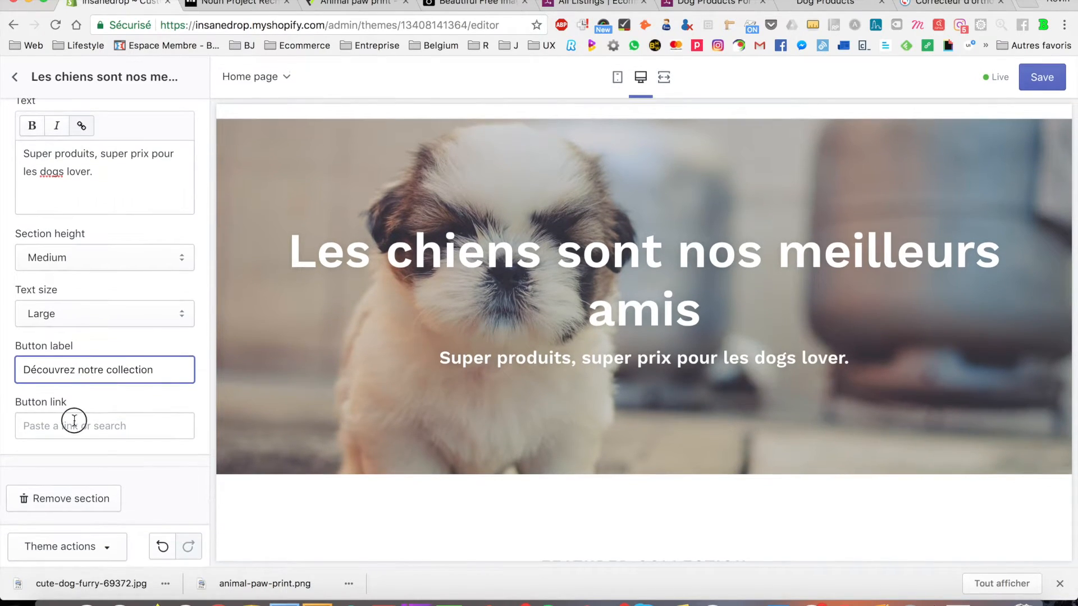
left_click(74, 421)
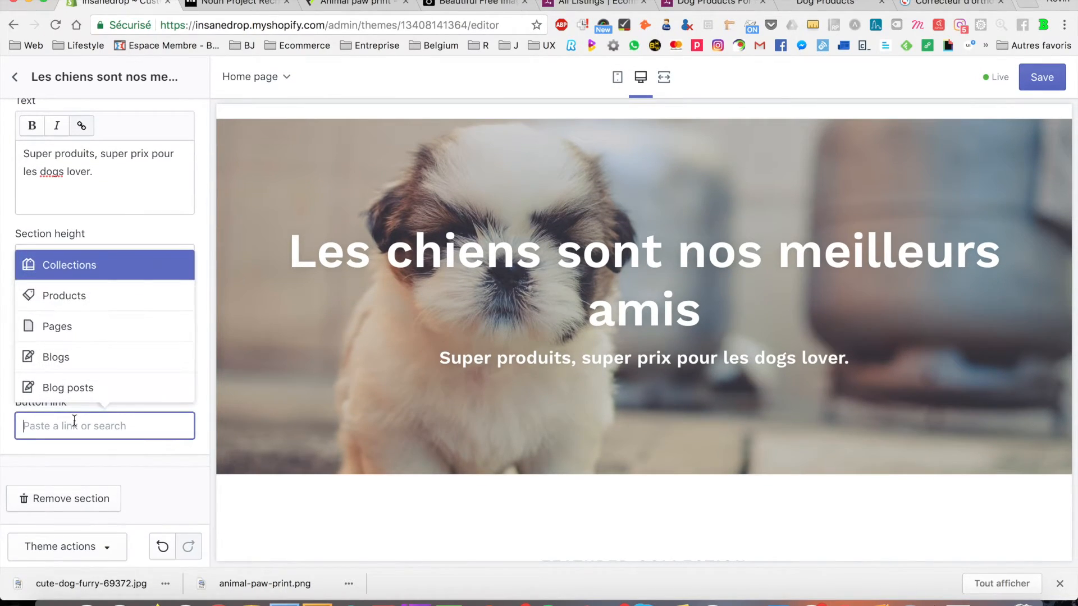
left_click(108, 303)
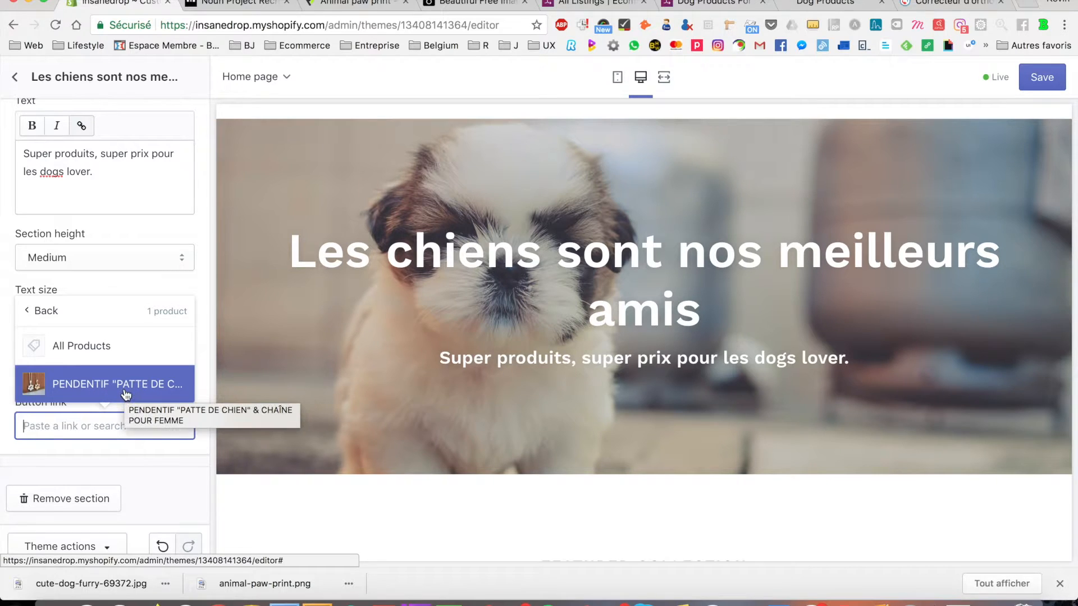
left_click(36, 312)
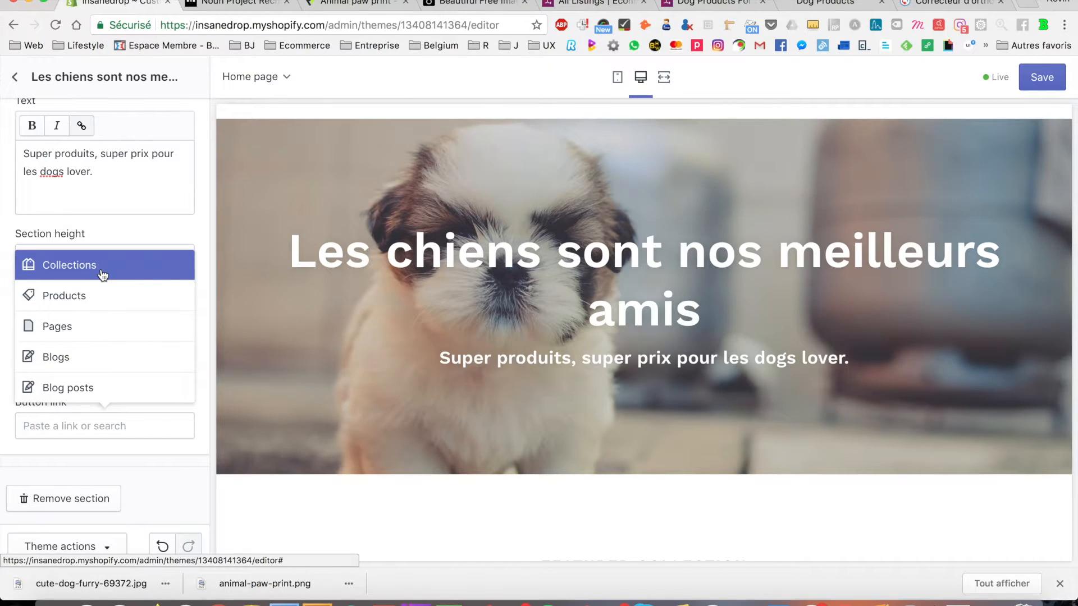
left_click(105, 293)
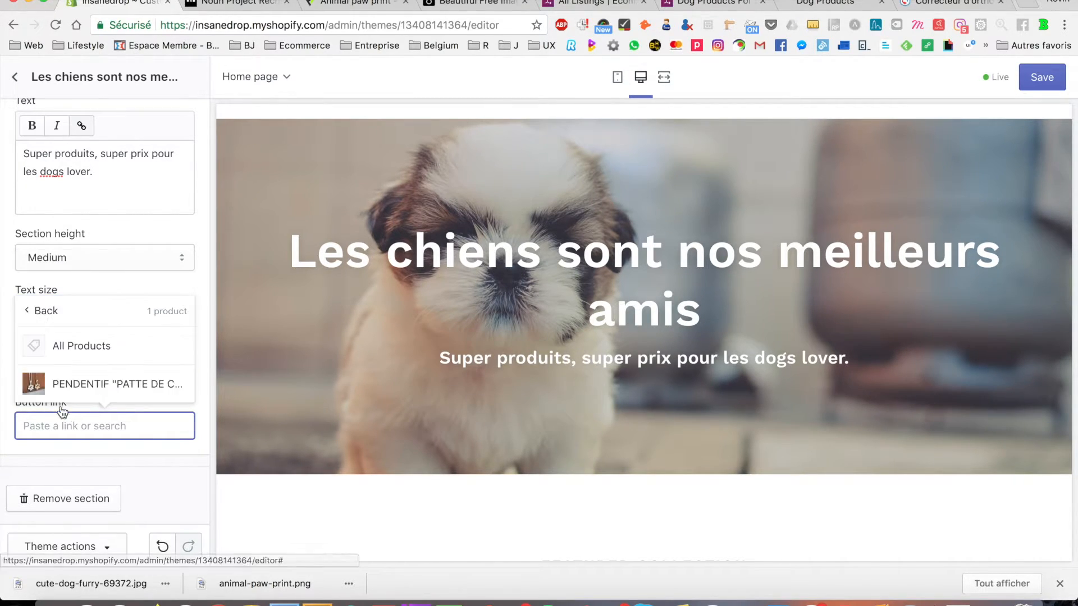
left_click(113, 385)
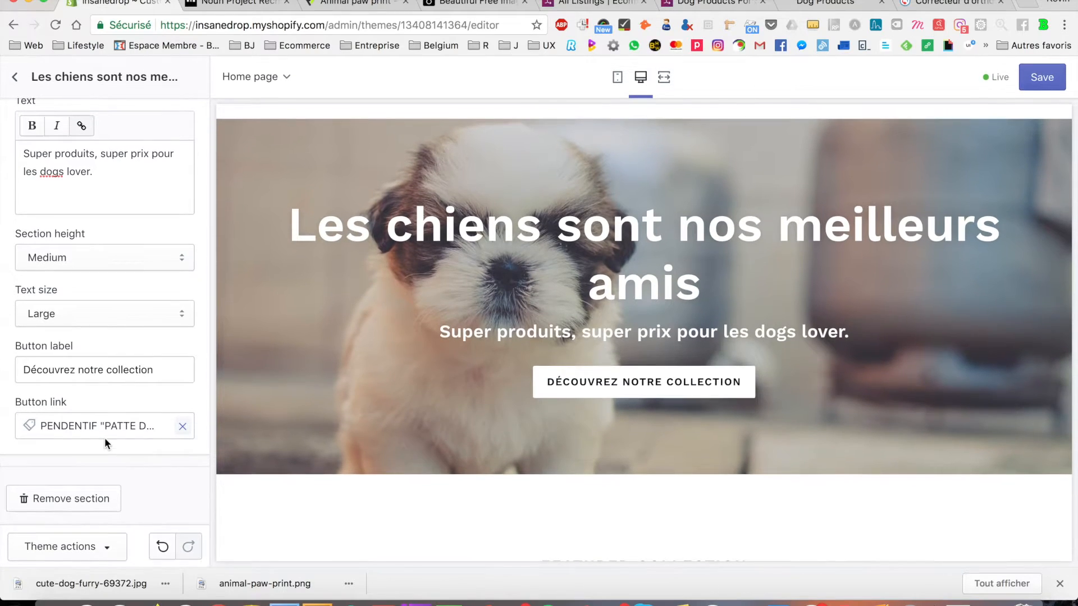
- Open the image library to replace the overlay's photo, and look at Unsplash, the Exchange listings and the Dog Products store's banner for inspiration
scroll(149, 390, "up", 7)
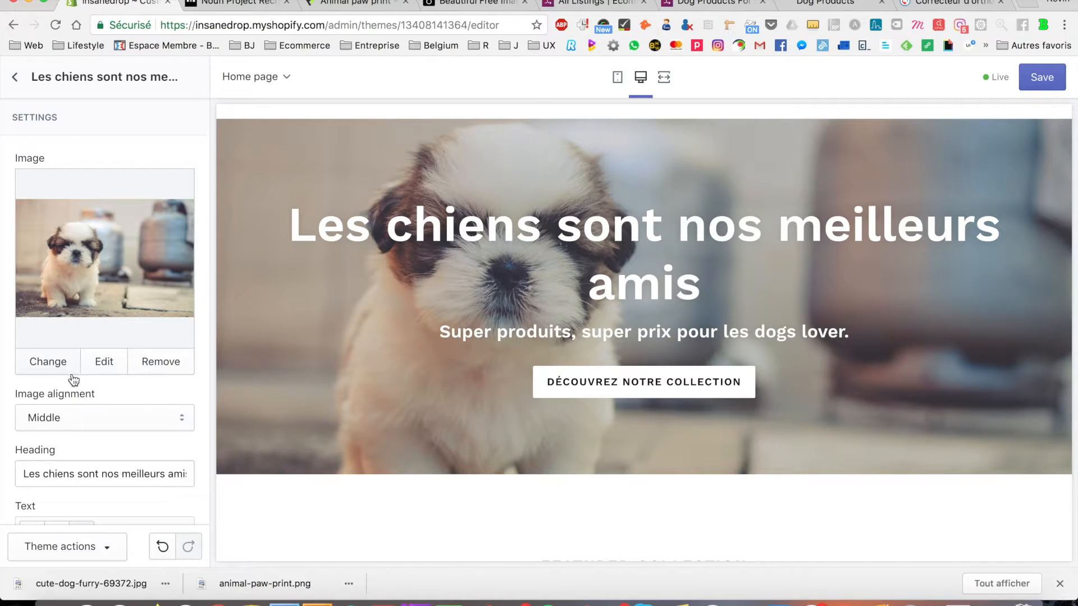
left_click(48, 362)
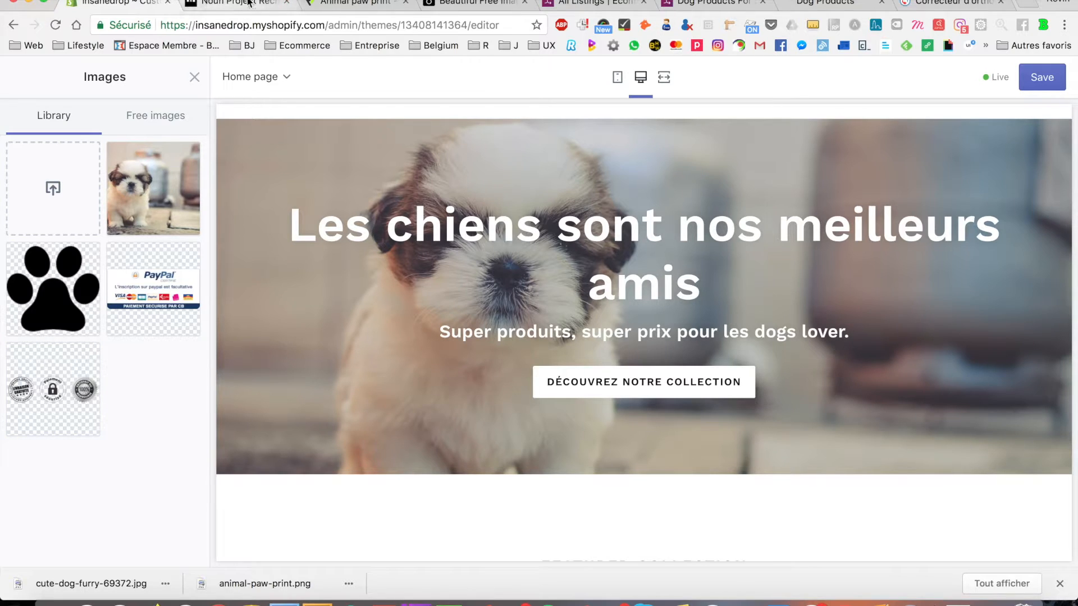
left_click(474, 6)
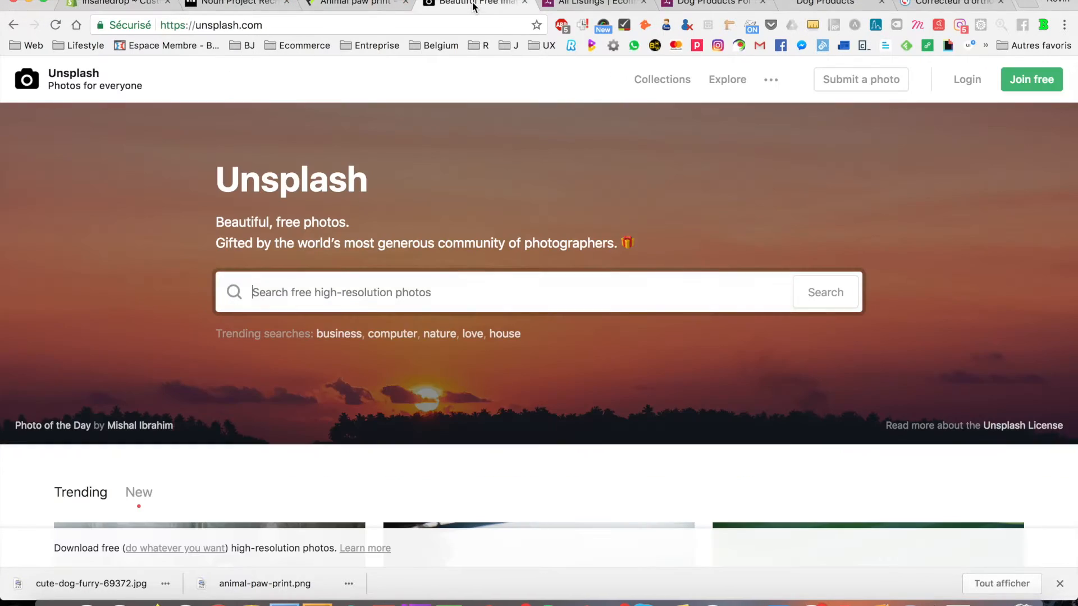
scroll(413, 261, "down", 5)
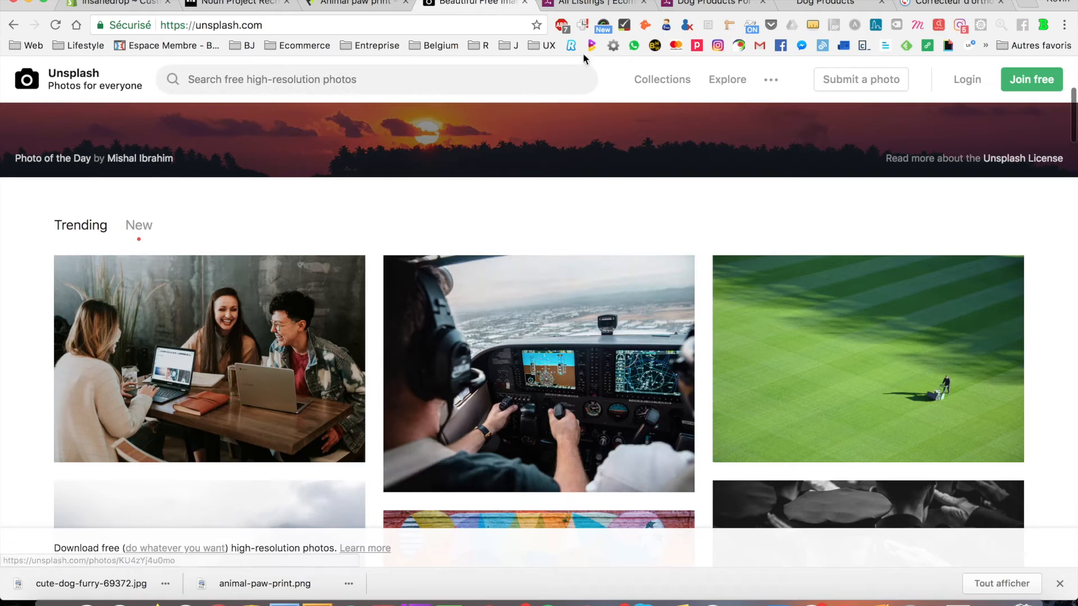
left_click(594, 6)
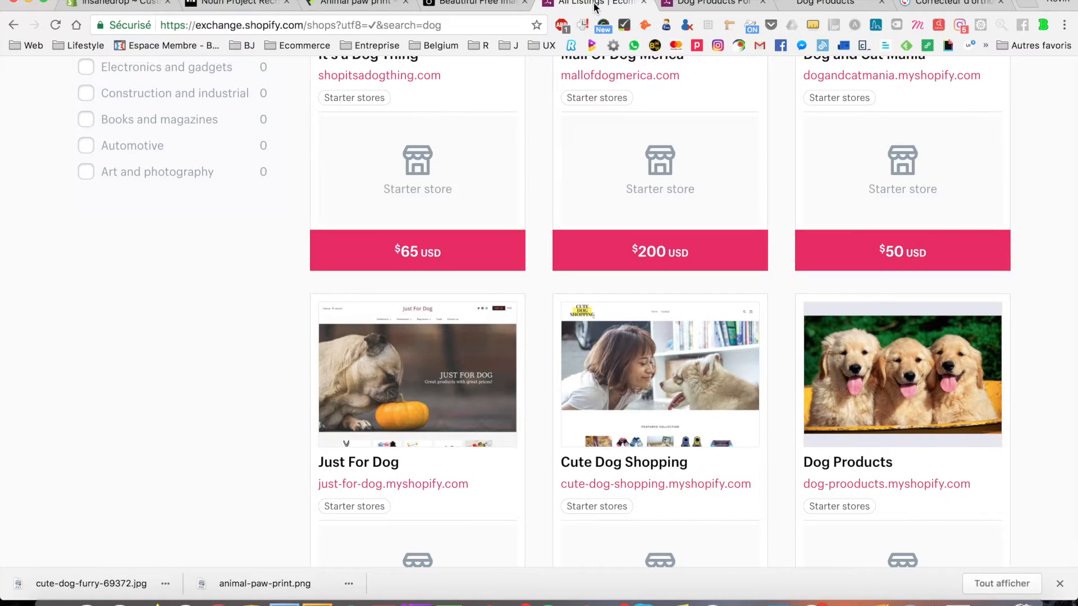
left_click(812, 5)
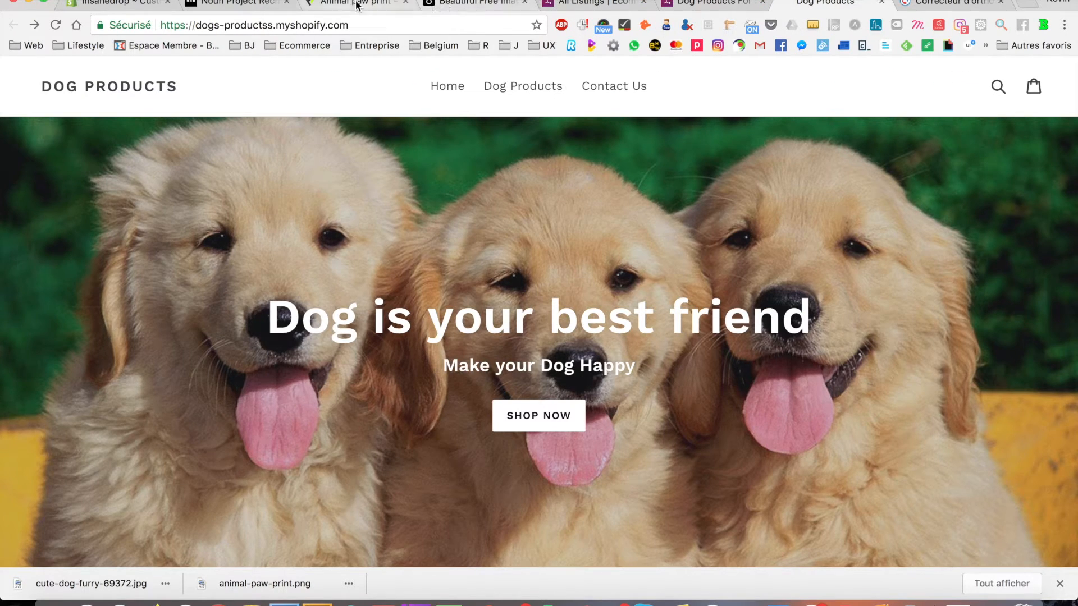
- Search Unsplash for "dog" and browse the photos for a new homepage banner
left_click(447, 5)
scroll(304, 179, "up", 5)
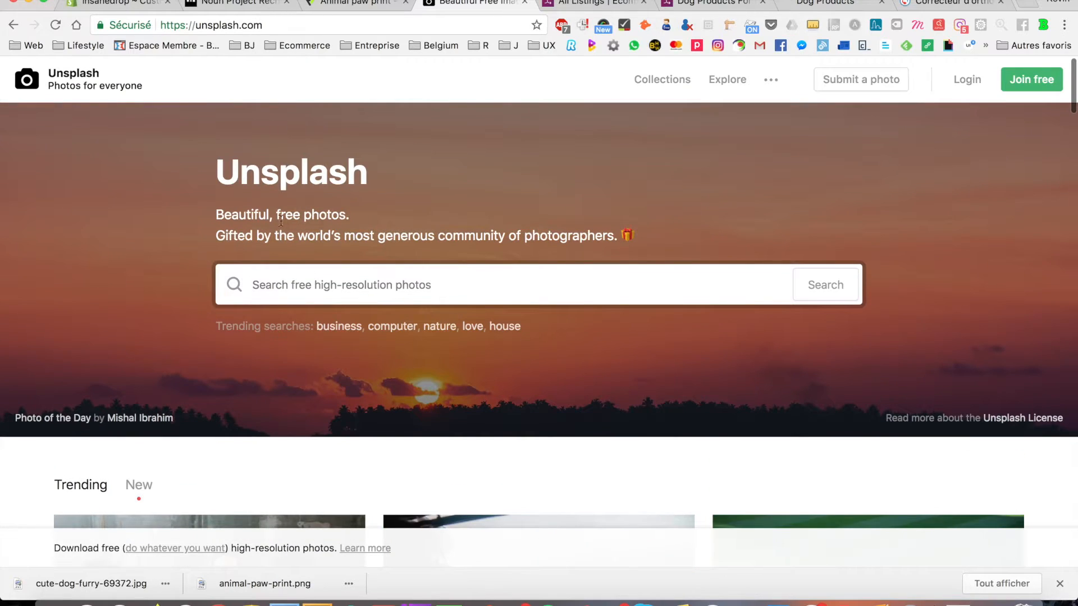
left_click(289, 278)
type("dog")
key("Return")
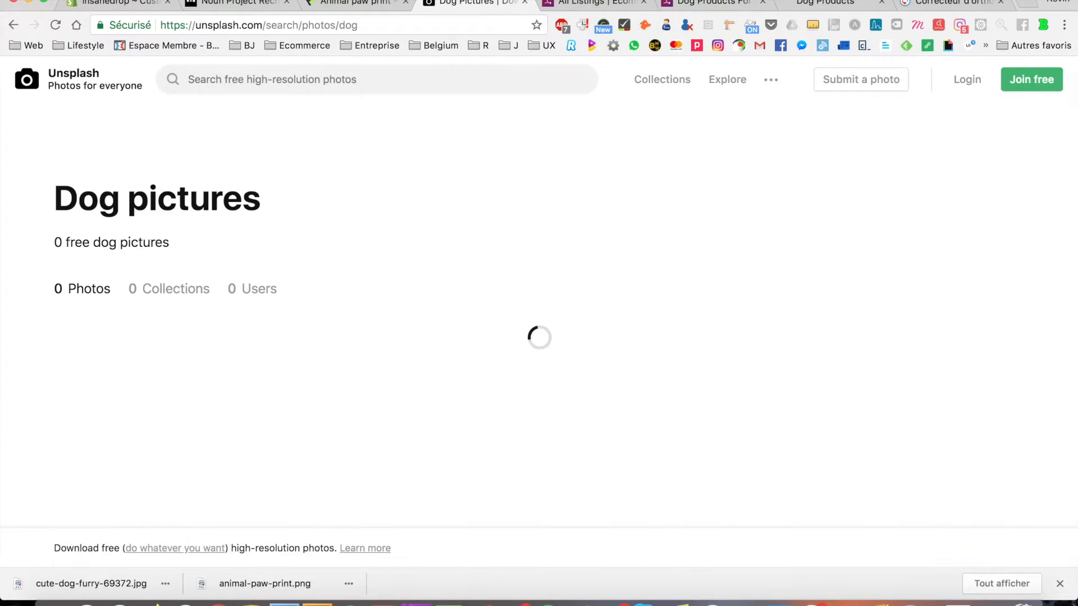
scroll(456, 383, "down", 4)
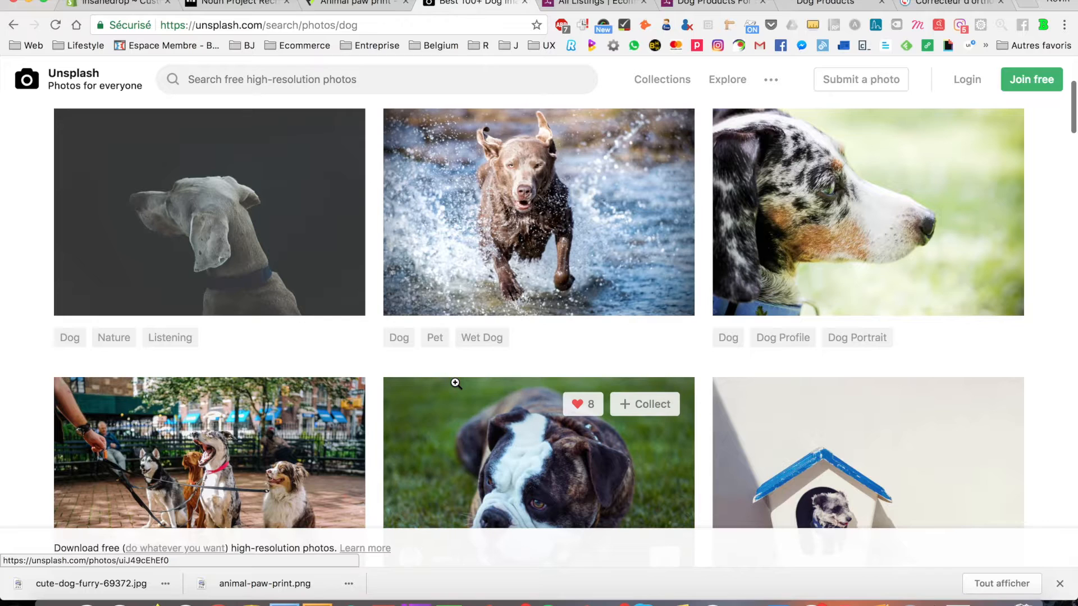
scroll(456, 384, "down", 5)
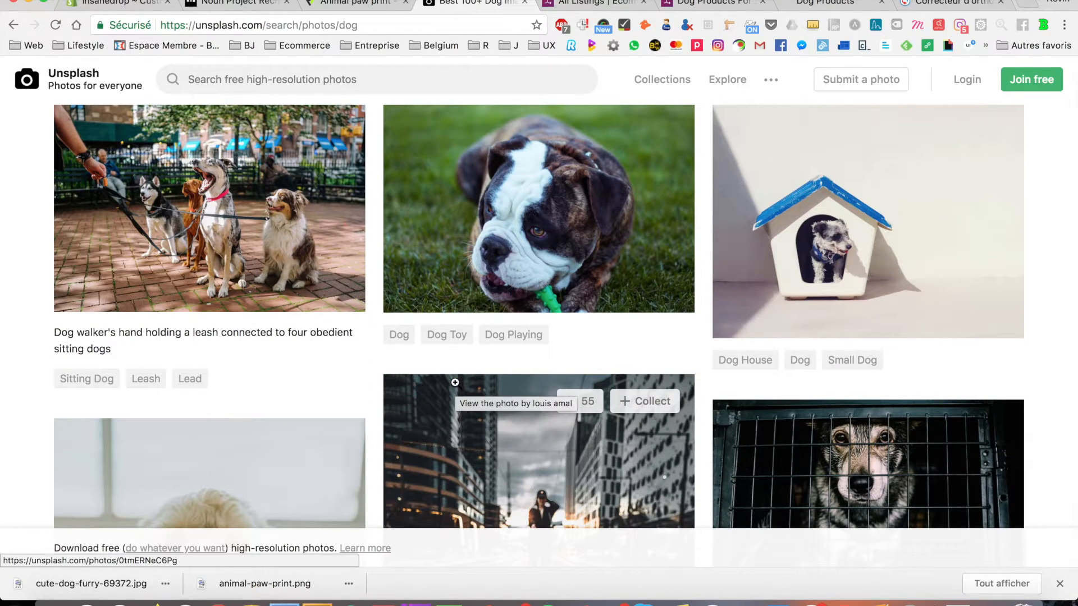
- Save the Unsplash photo of a walker holding four leashed dogs to the Bureau folder as a JPEG image
left_click(231, 217)
right_click(474, 298)
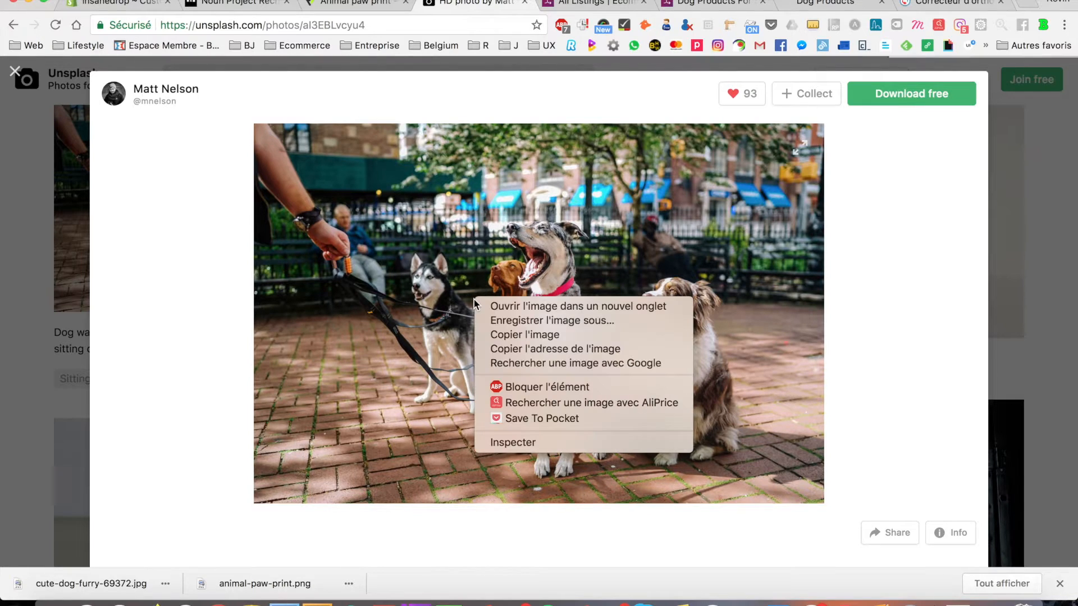
left_click(483, 321)
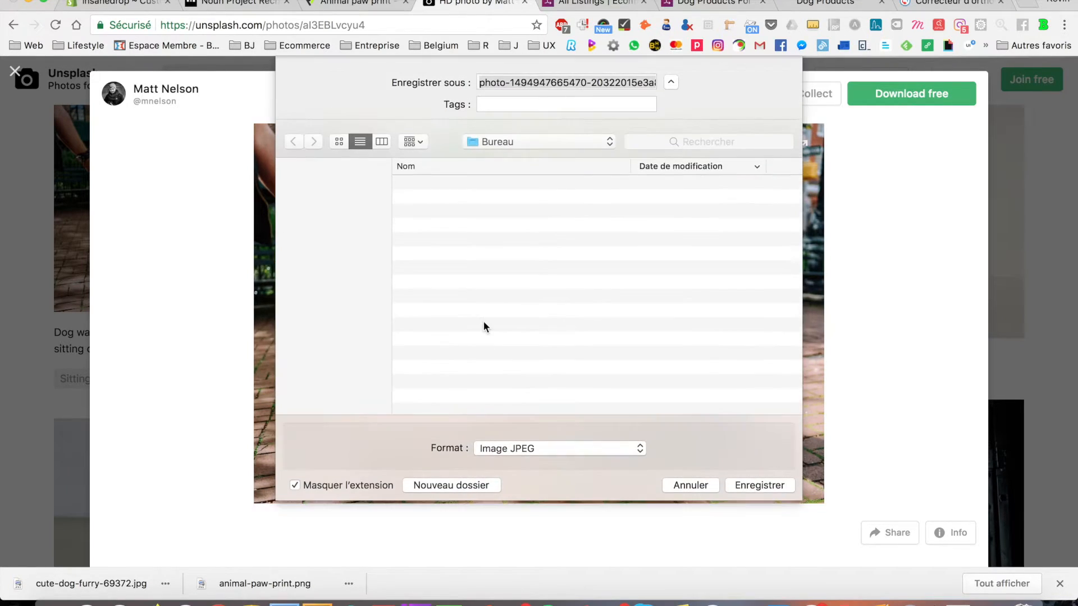
key("Return")
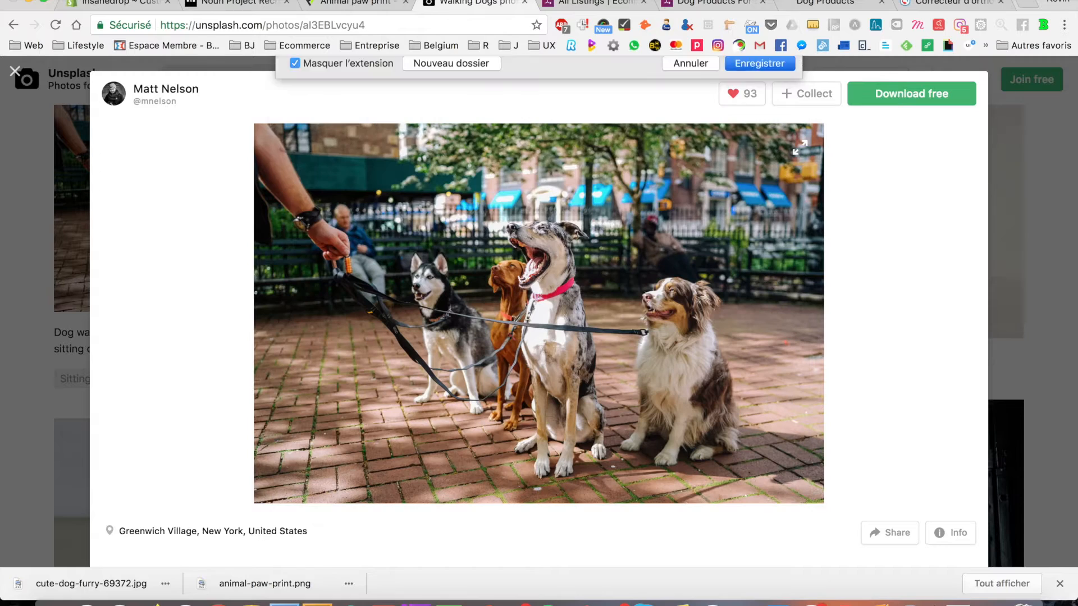
- Back in the Shopify theme editor, upload the saved four-dogs photo as the overlay image, save the theme and return to the sections list
left_click(115, 3)
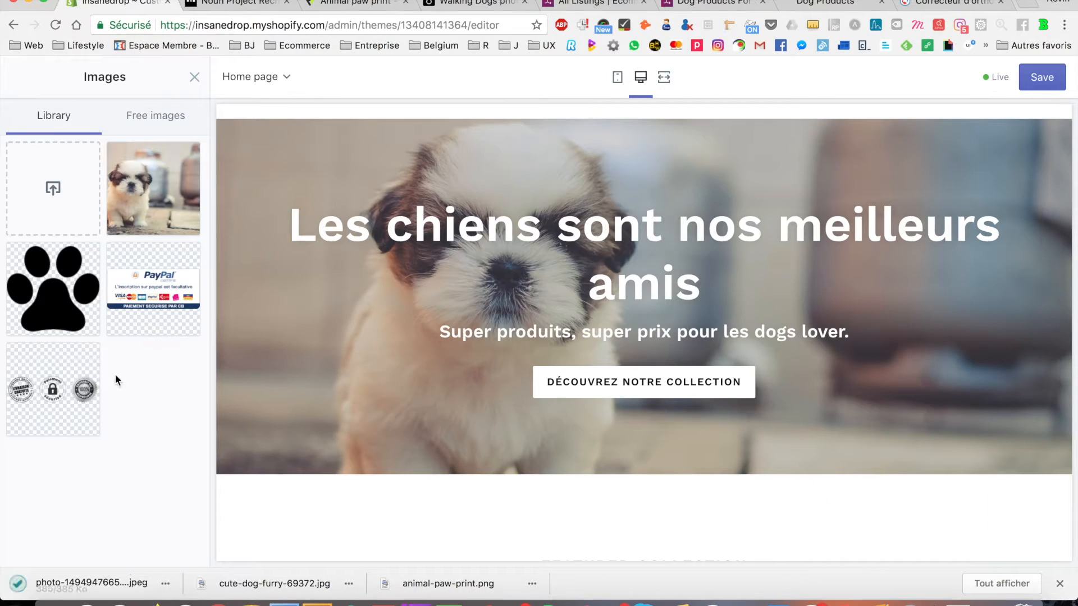
left_click_drag(17, 584, 32, 209)
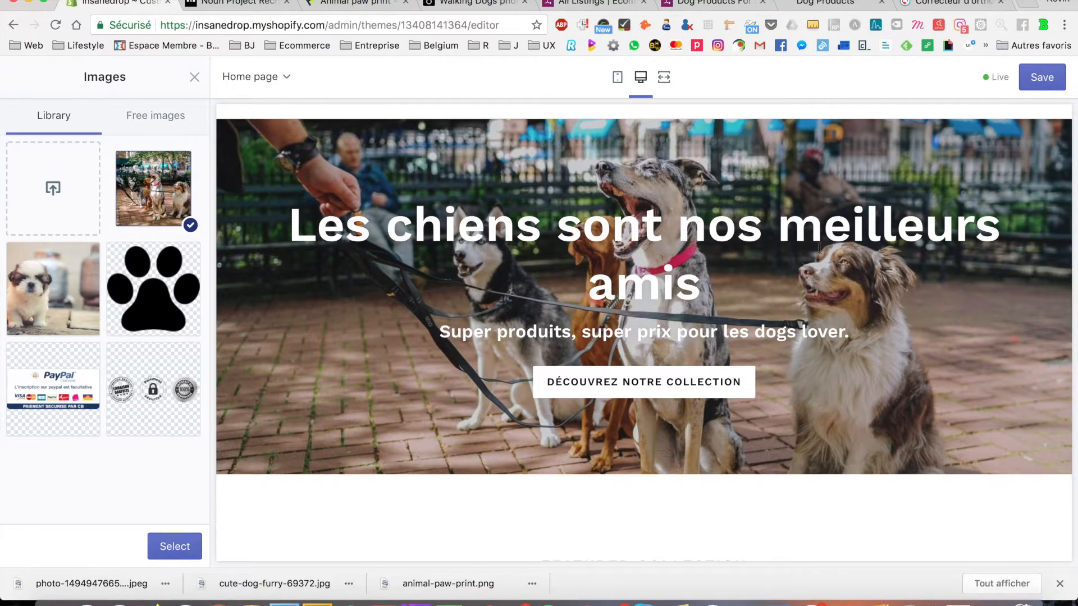
left_click(1039, 89)
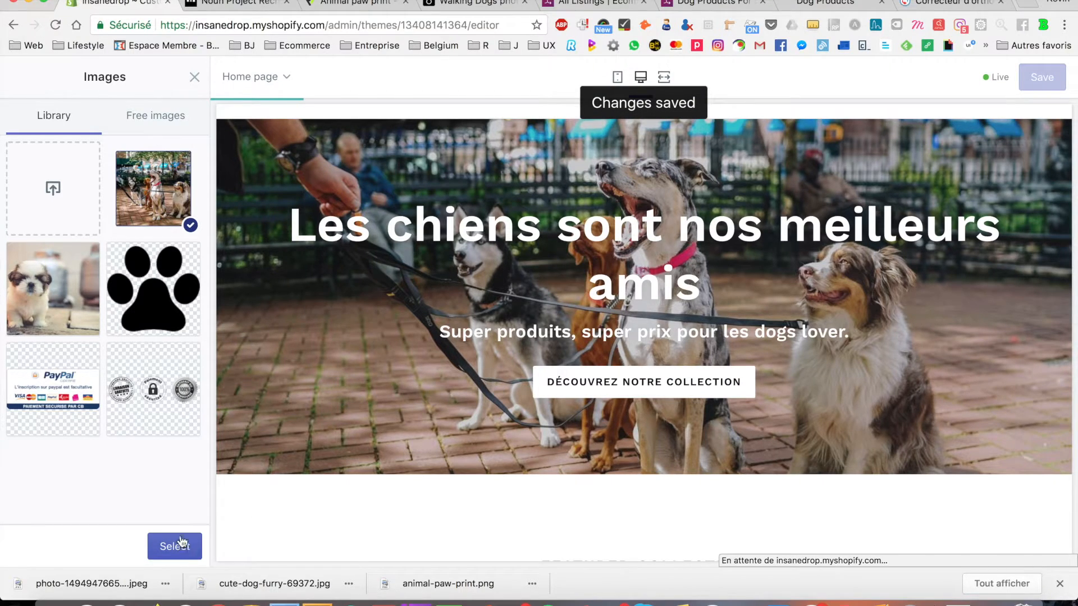
left_click(194, 79)
left_click(14, 77)
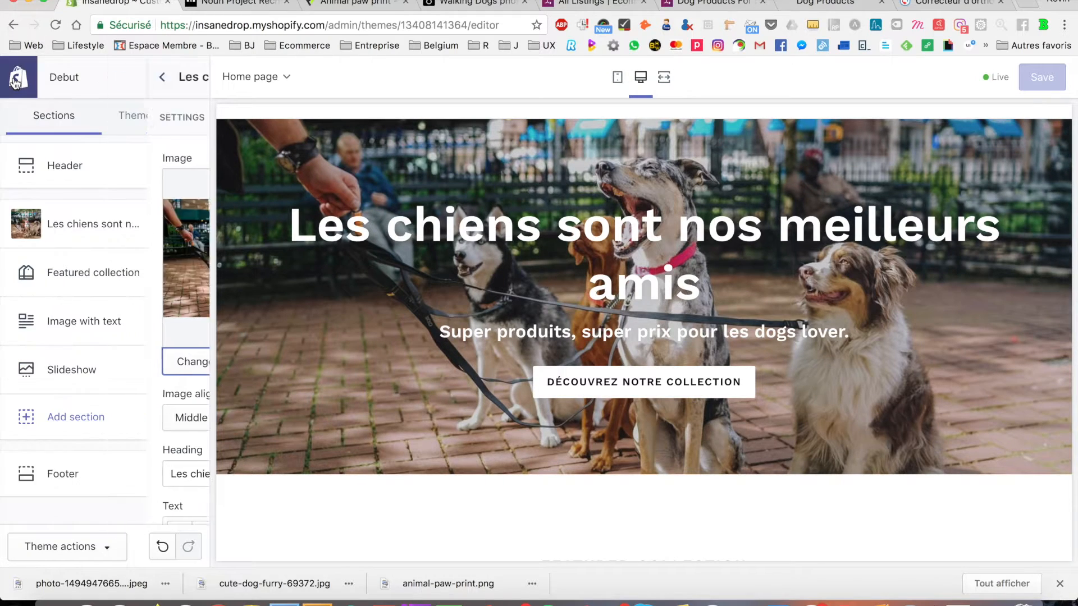
- Review the homepage preview from the featured collection through the image with text and slideshow sections to the footer
scroll(425, 313, "down", 5)
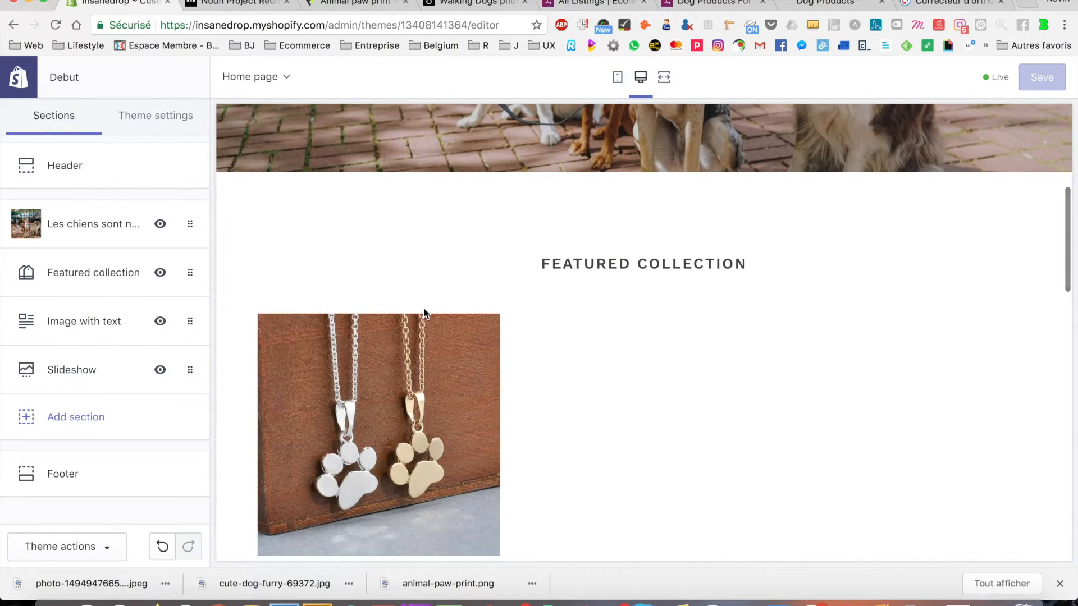
scroll(424, 312, "up", 2)
scroll(424, 310, "down", 1)
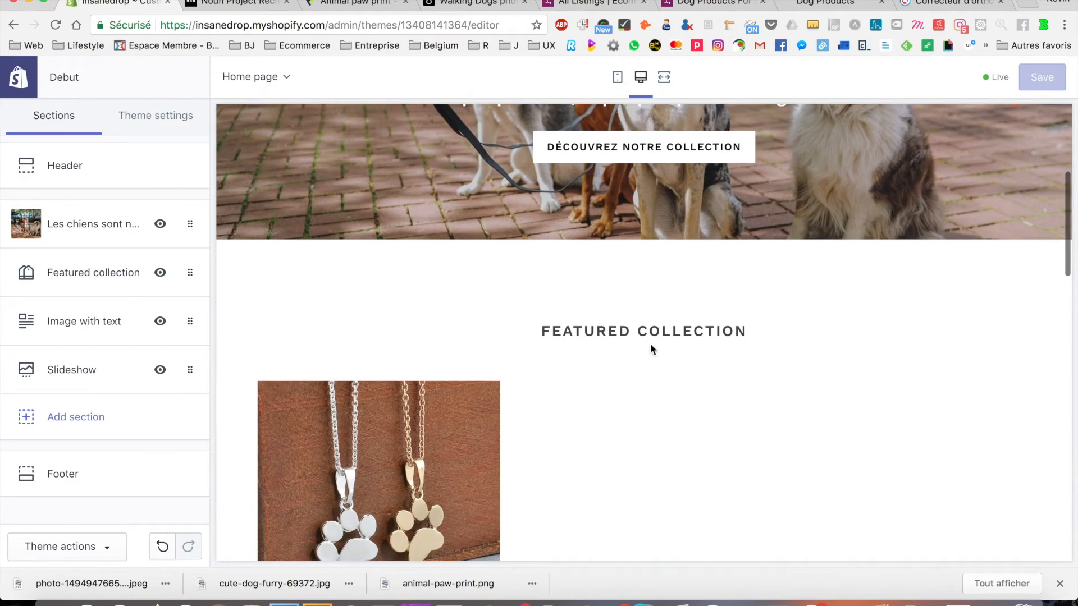
triple_click(645, 331)
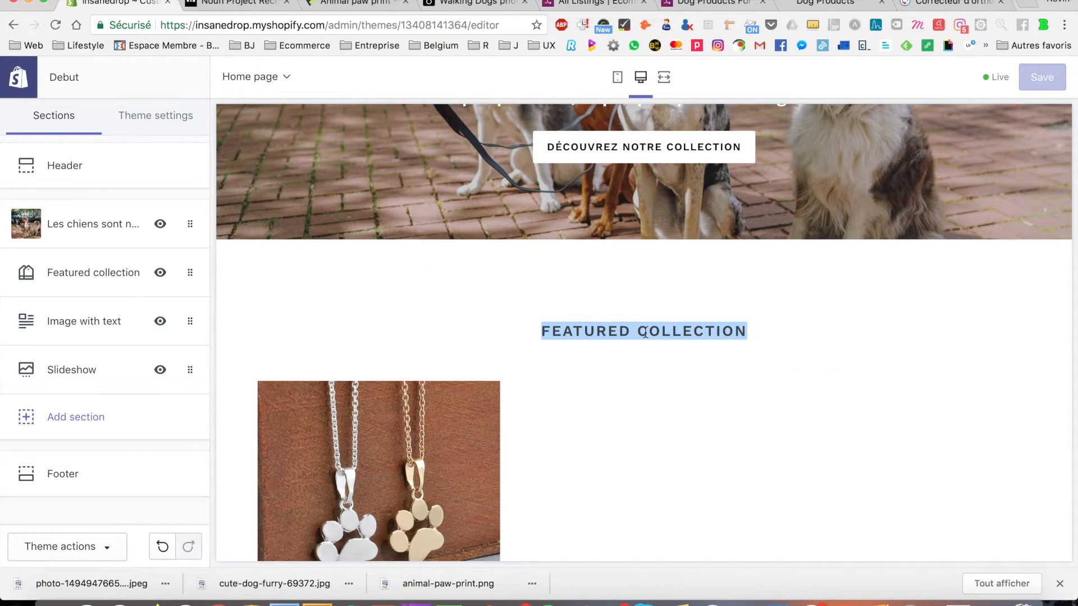
scroll(645, 332, "down", 10)
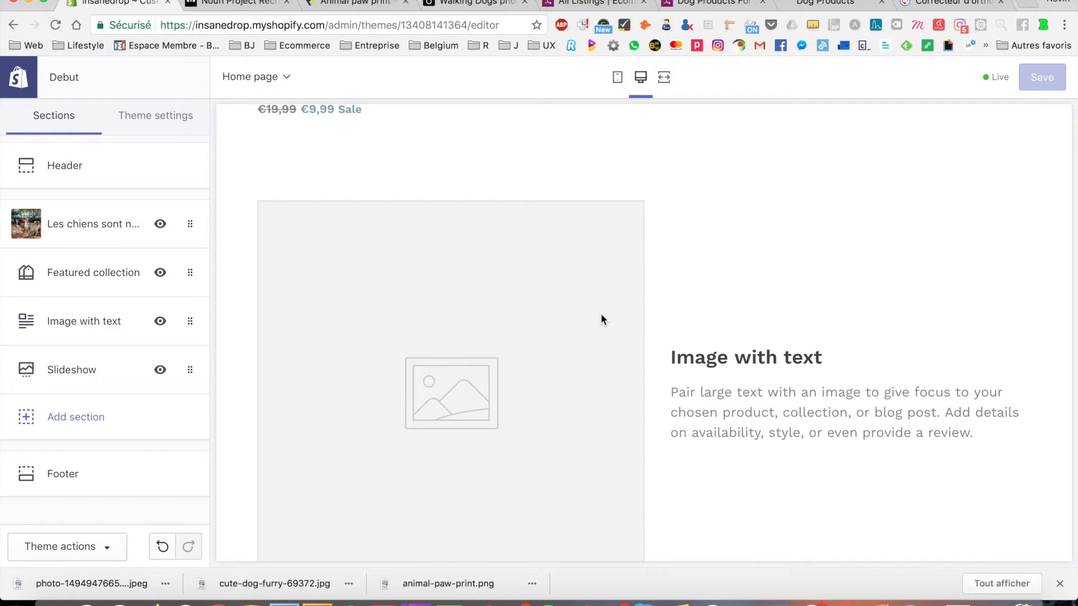
scroll(601, 319, "down", 4)
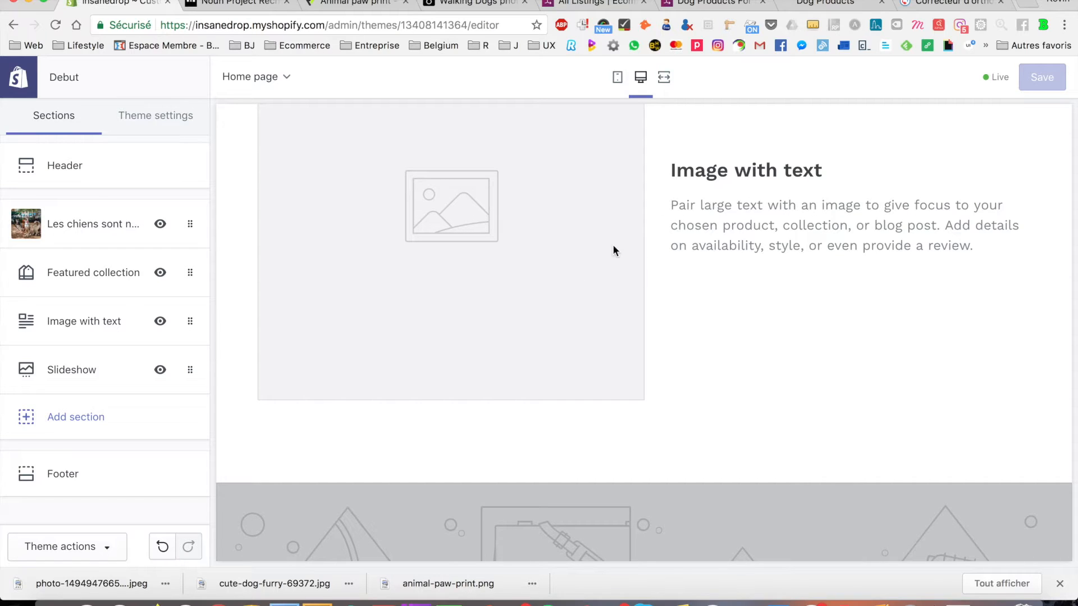
scroll(648, 203, "down", 8)
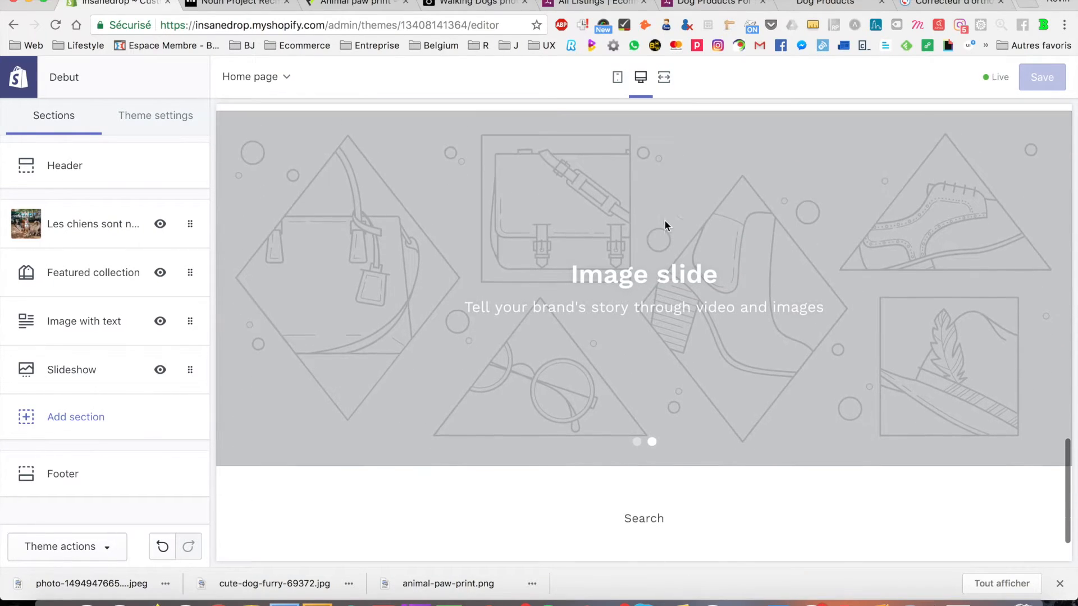
scroll(649, 227, "down", 3)
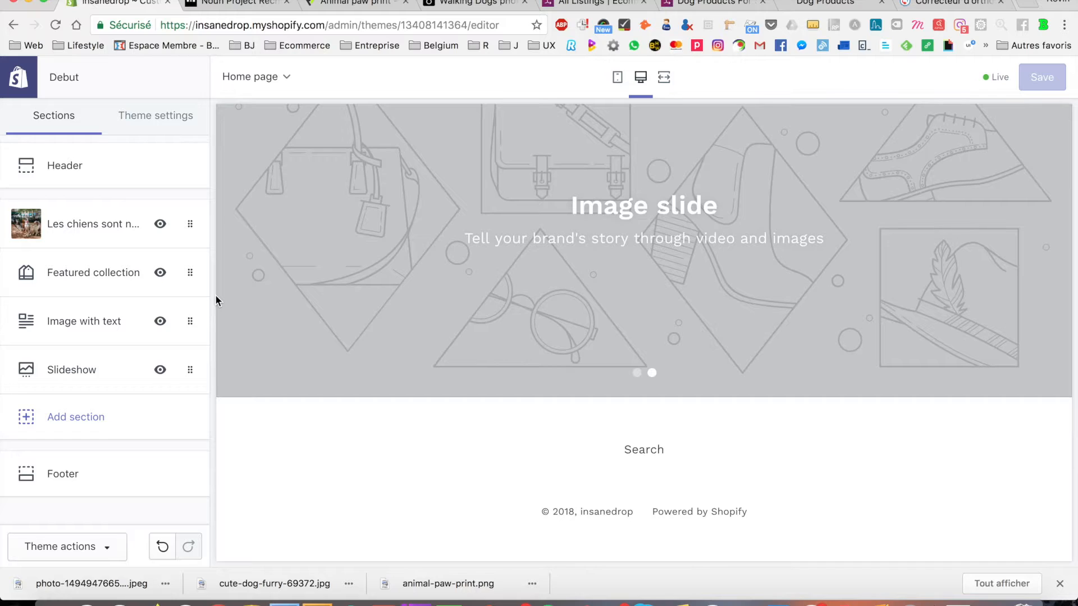
- Change the featured collection section's heading to "Notre collection" and look over its remaining settings
left_click(190, 274)
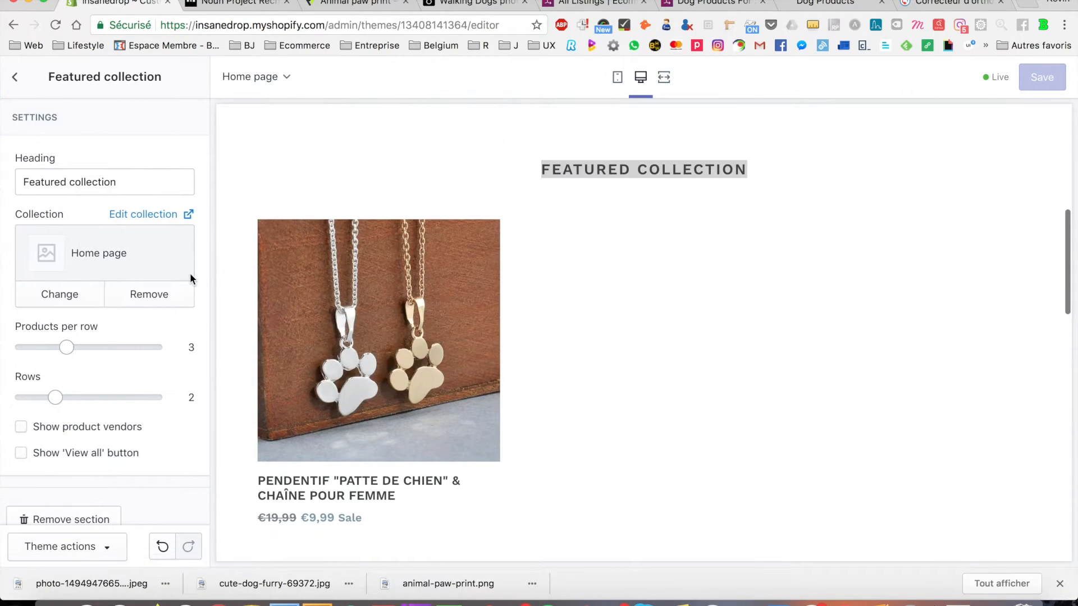
triple_click(146, 185)
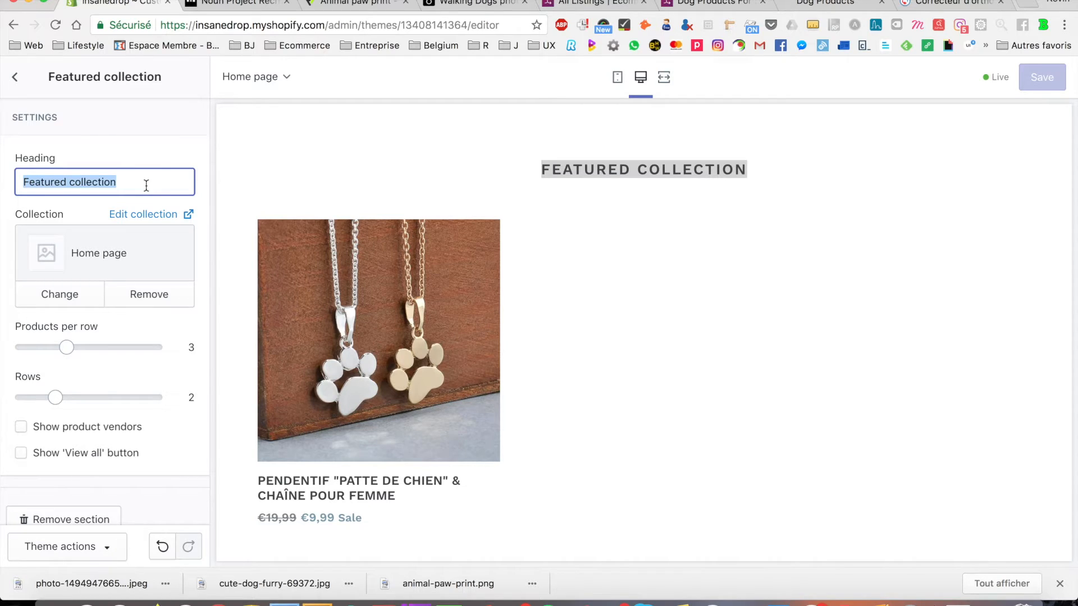
type("Notre ")
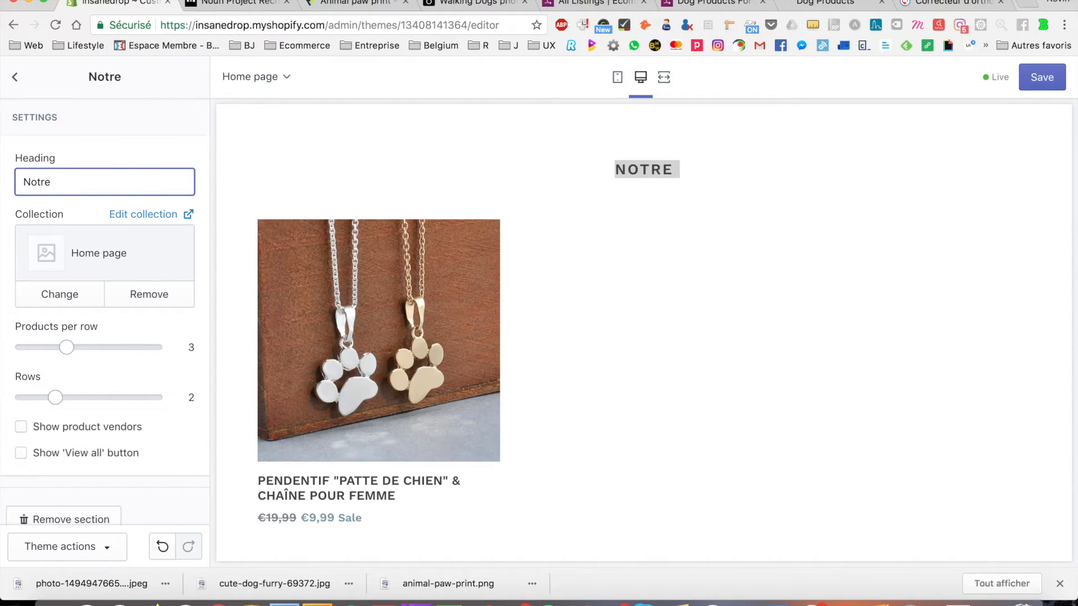
type("collection")
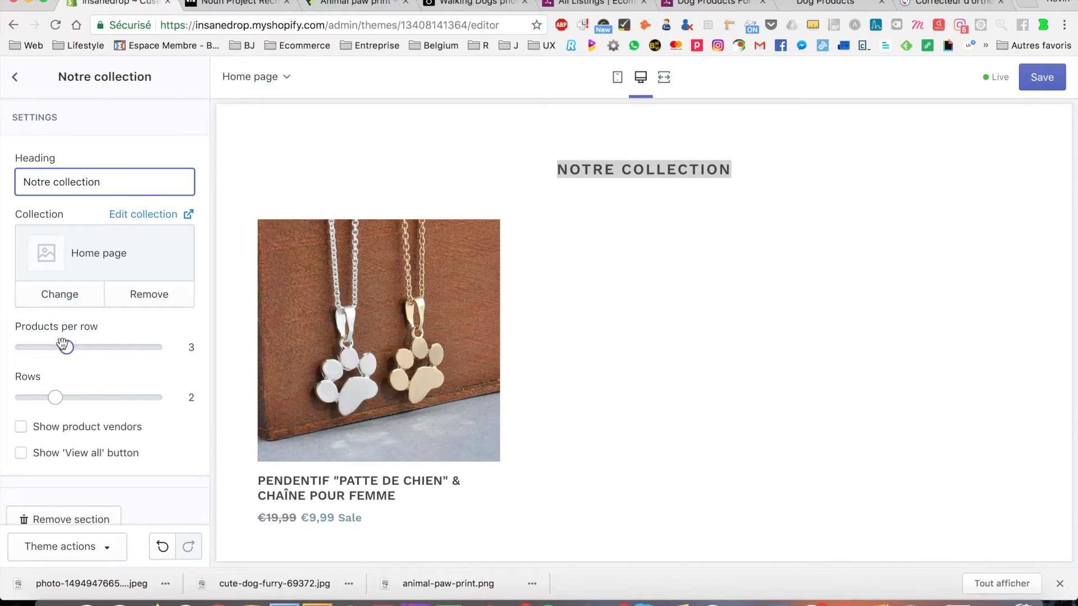
scroll(84, 356, "down", 1)
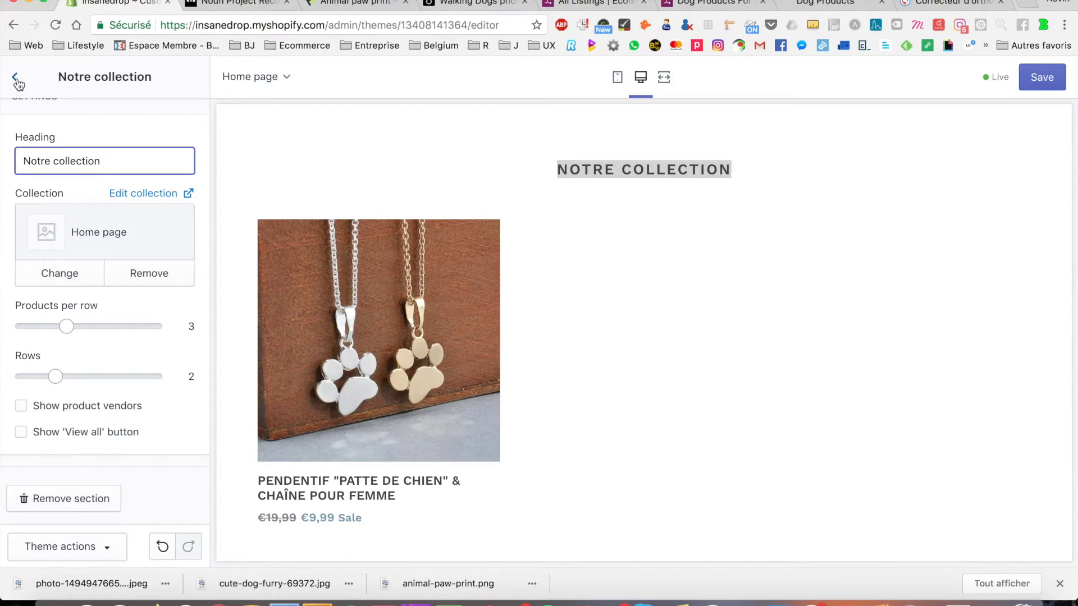
- Save the theme and place the cursor at the end of the featured collection's "Notre collection" heading
left_click(1042, 77)
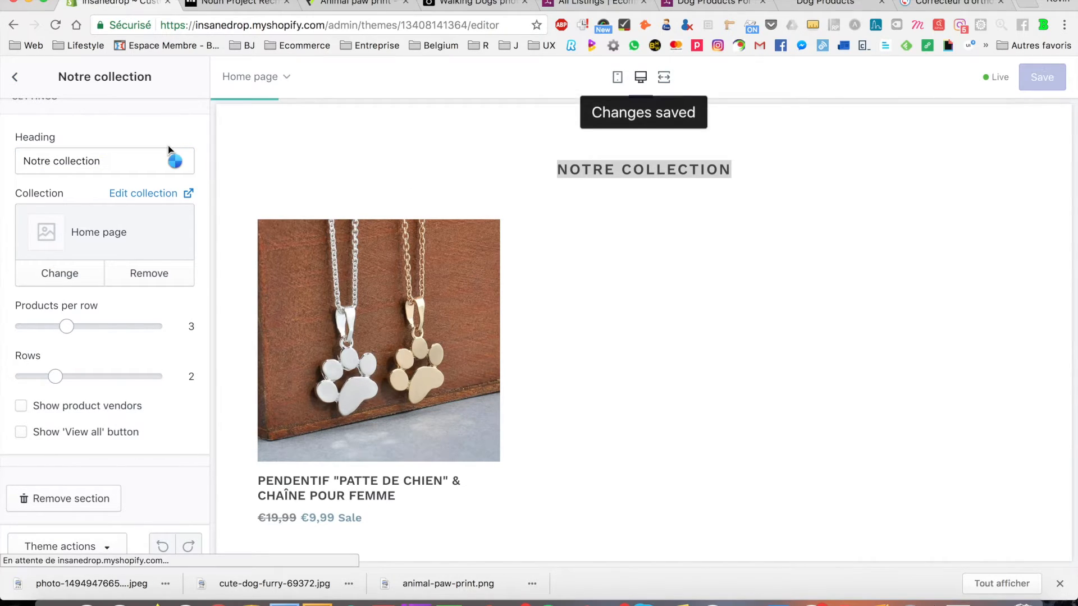
left_click(126, 164)
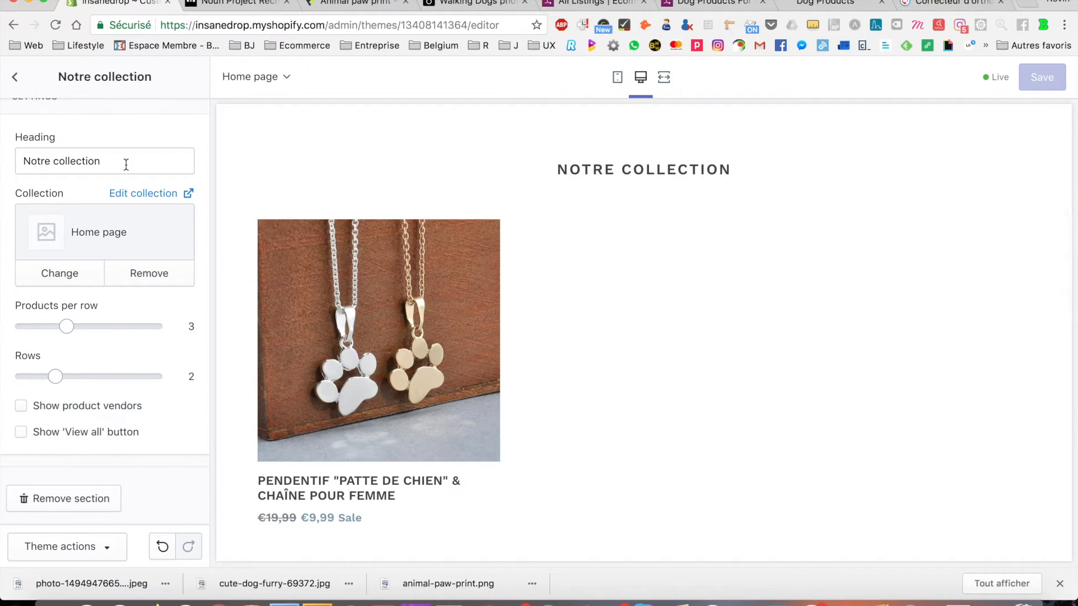
left_click(126, 164)
type("pour ")
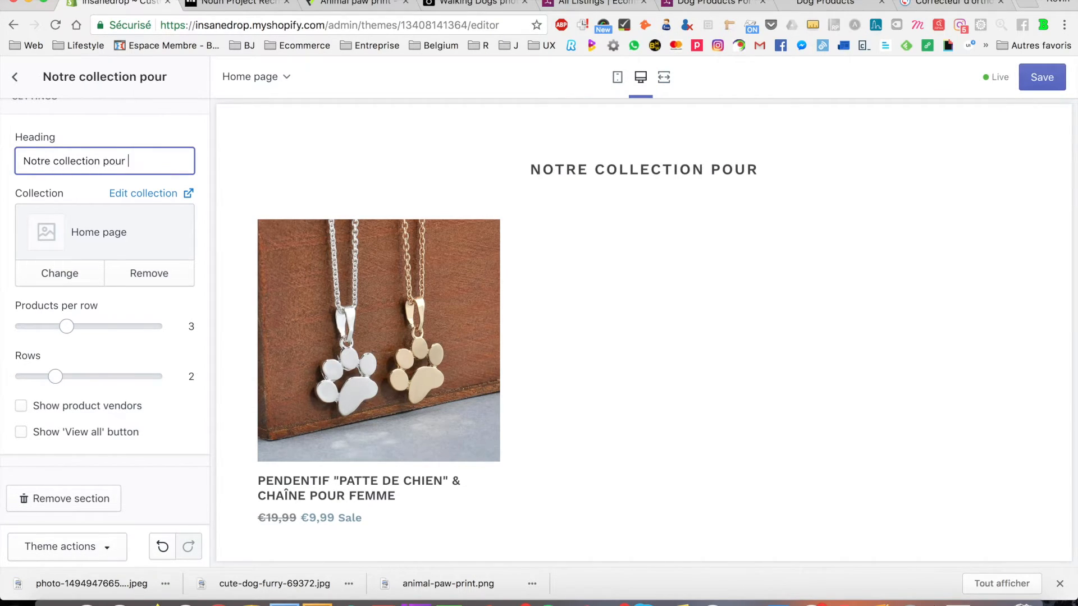
type("dogs")
key("BackSpace")
key("BackSpace")
key("BackSpace")
key("BackSpace")
key("BackSpace")
key("BackSpace")
key("BackSpace")
key("BackSpace")
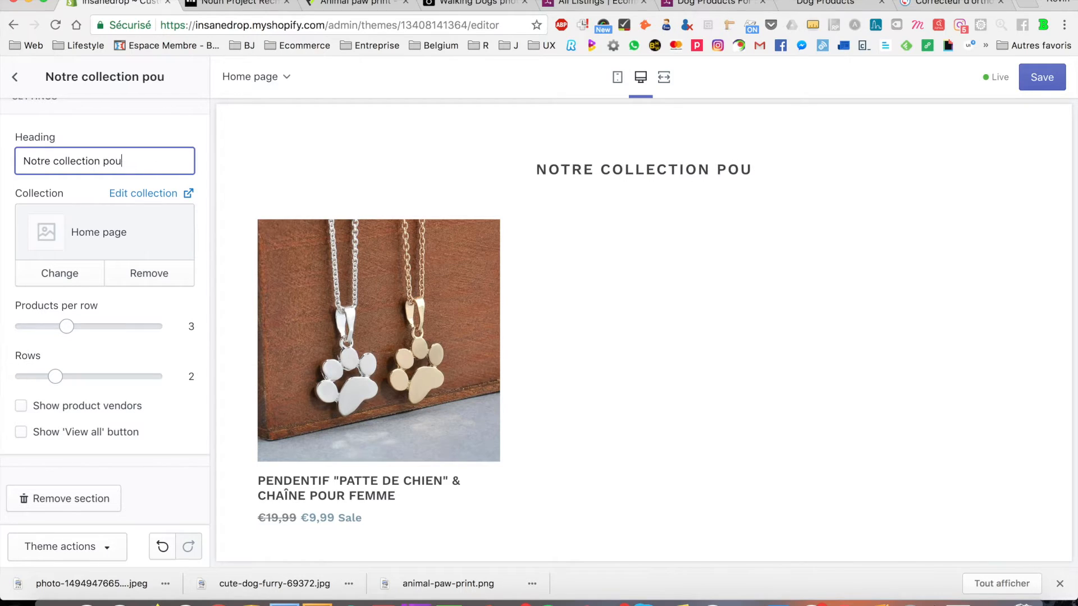
key("BackSpace")
- Complete the featured collection heading as "Notre collection 2018", save the theme and return to the sections list
type("2018")
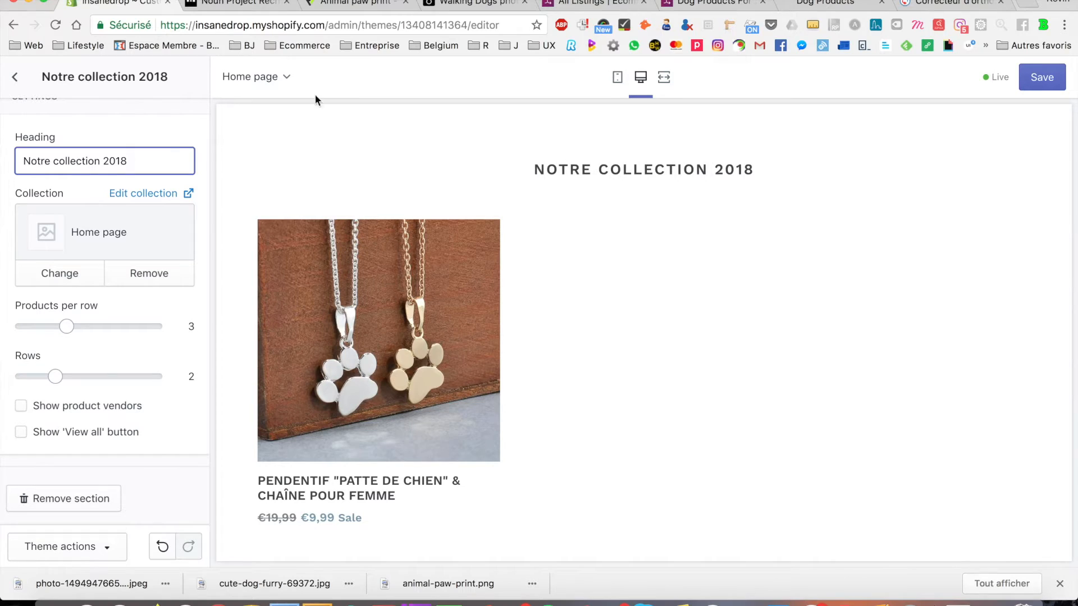
left_click(1042, 77)
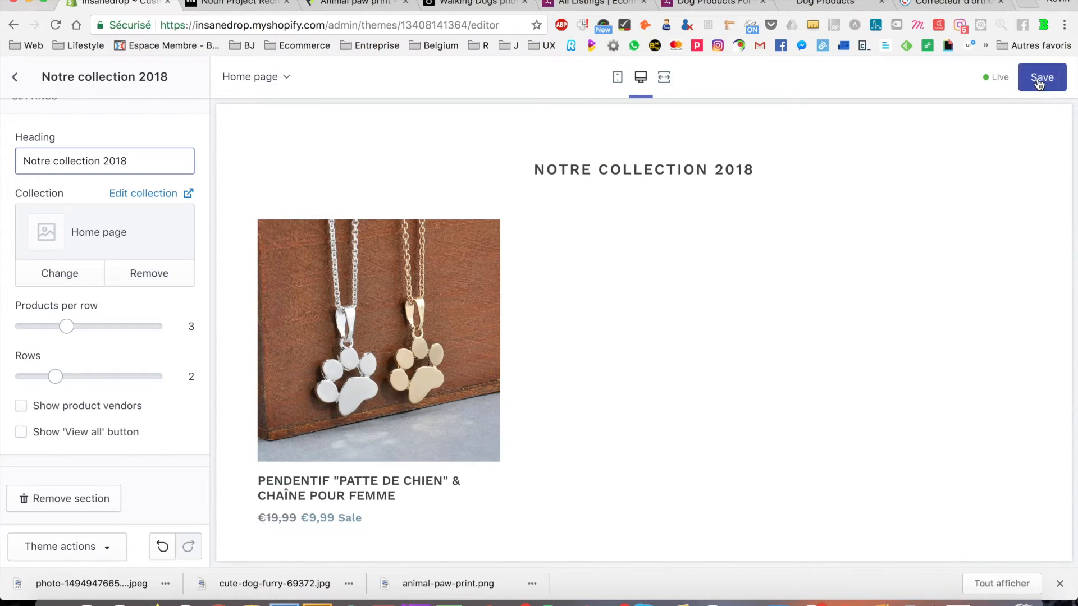
left_click(15, 83)
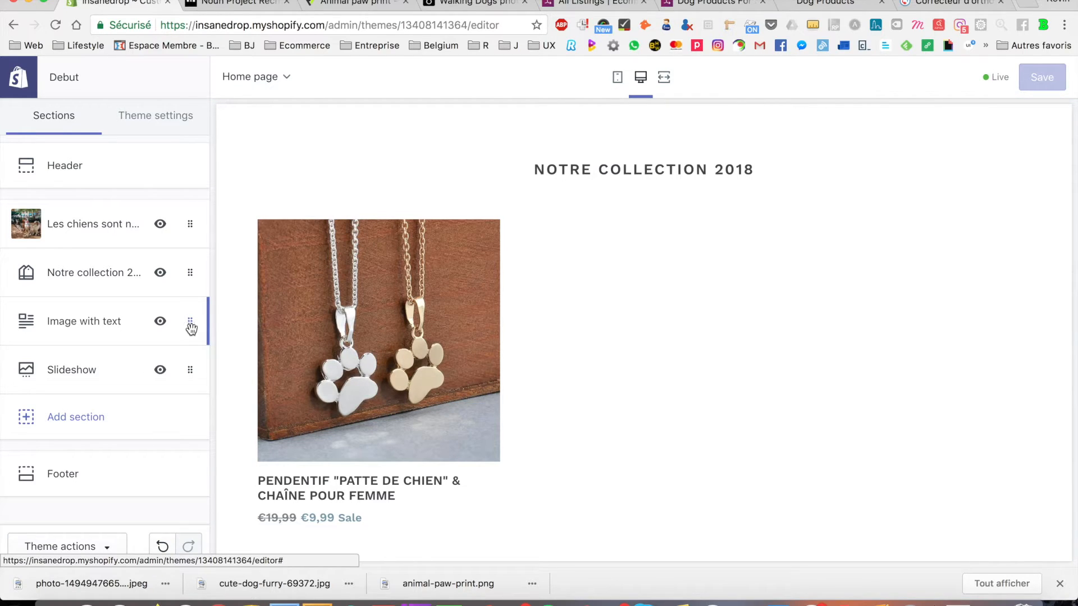
- Remove the Image with text and Slideshow sections from the home page
left_click(191, 330)
scroll(164, 320, "down", 5)
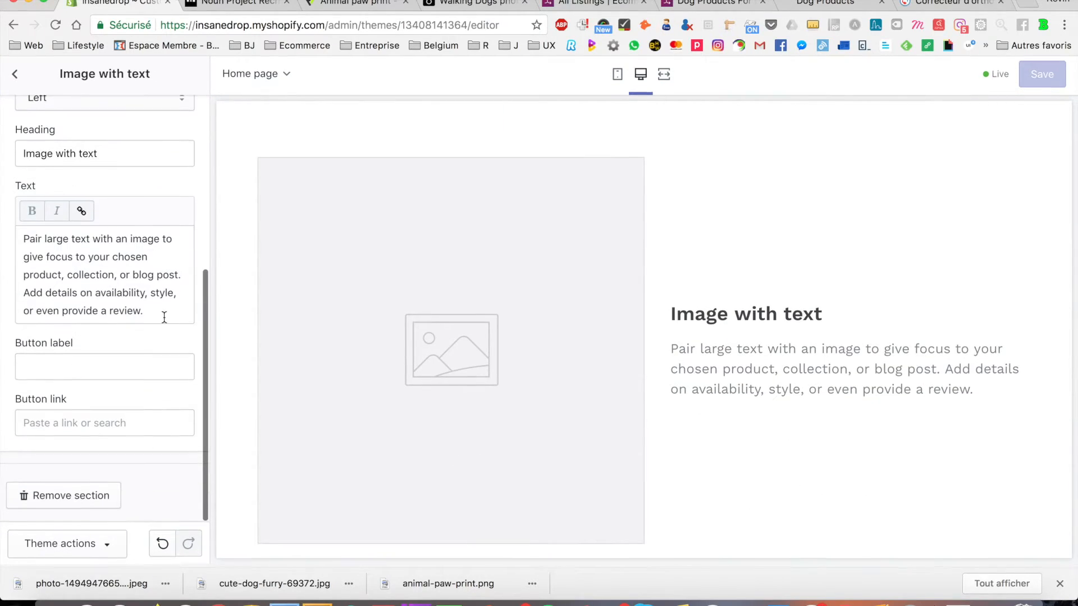
left_click(97, 501)
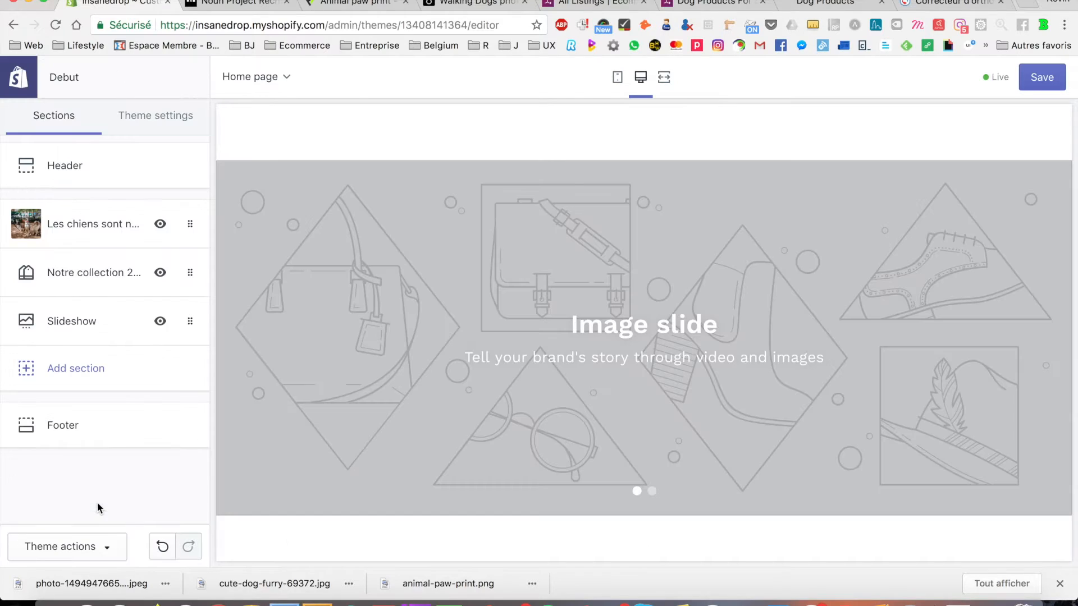
left_click(188, 330)
scroll(110, 415, "down", 3)
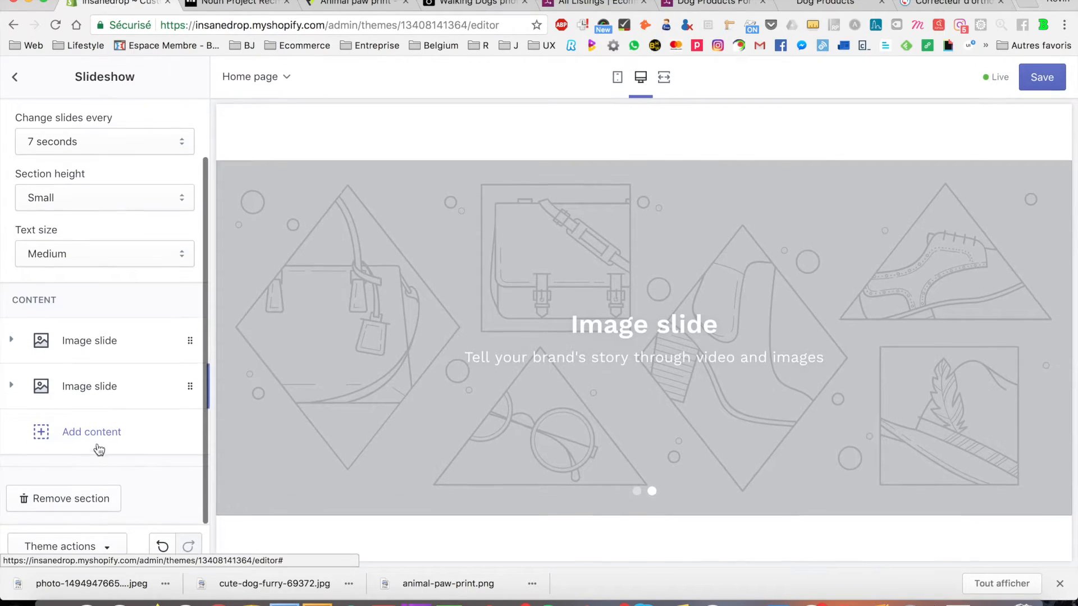
left_click(85, 505)
- Add a Newsletter section to the home page and select its whole heading text
left_click(89, 321)
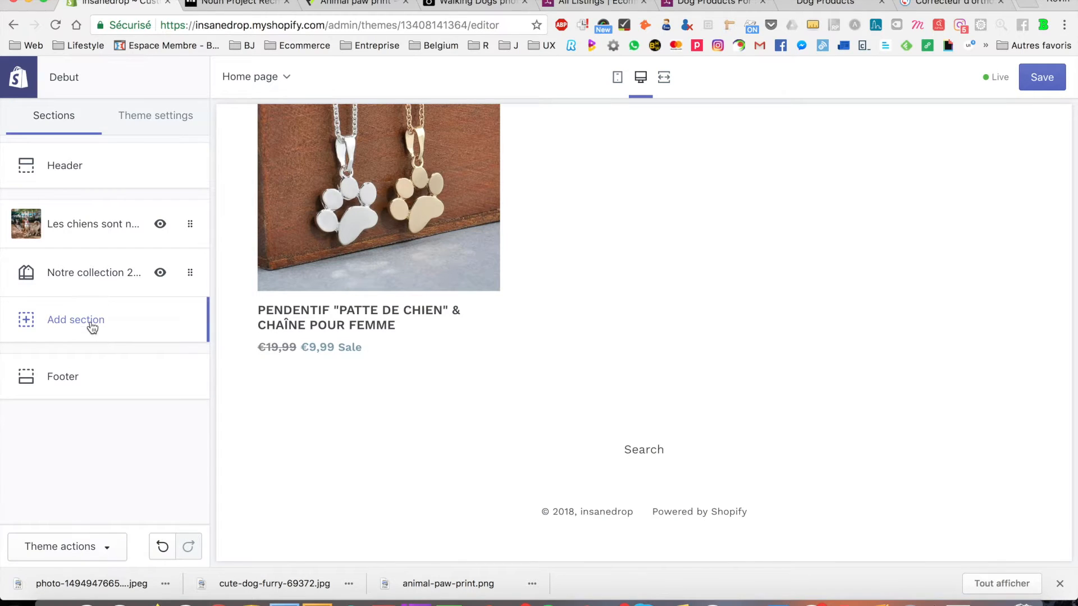
scroll(118, 359, "down", 4)
mouse_move(121, 363)
left_click(182, 362)
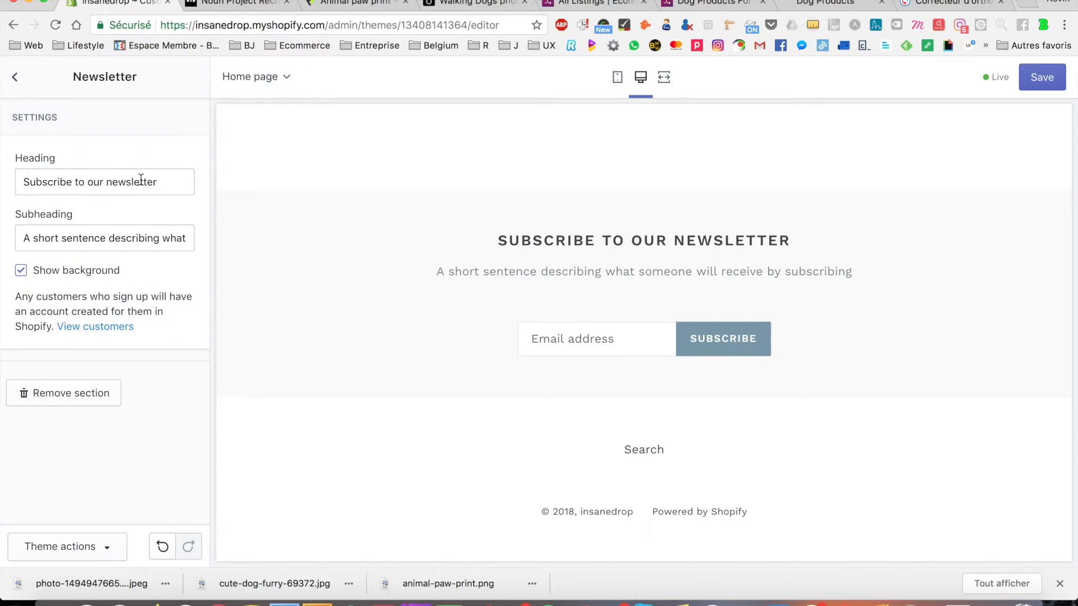
triple_click(144, 177)
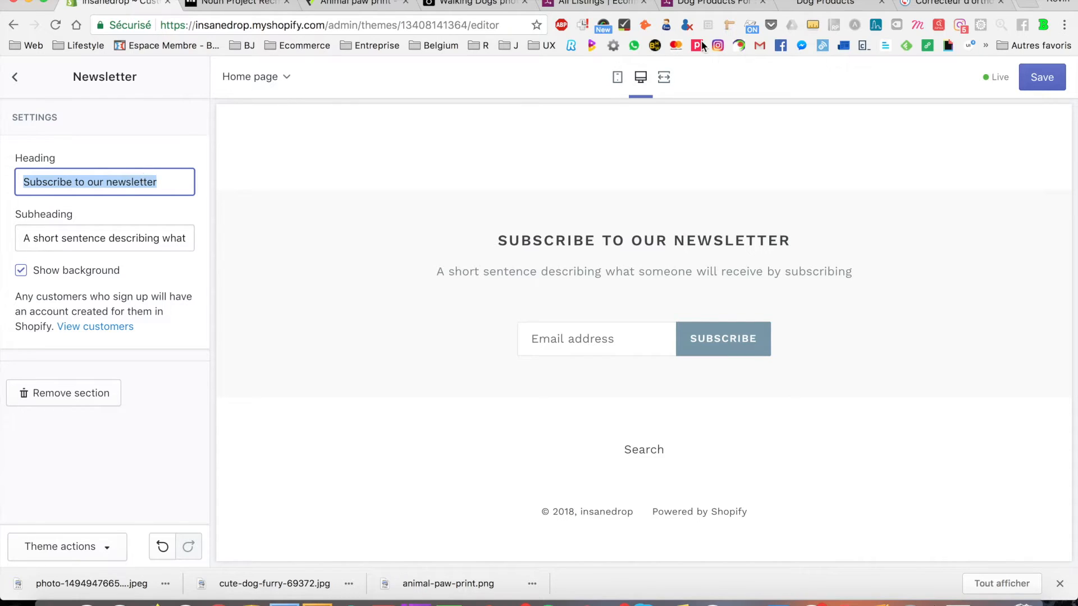
- Switch to the Dog Products listing on Shopify Exchange, open its website and look through the homepage for a newsletter example
left_click(699, 4)
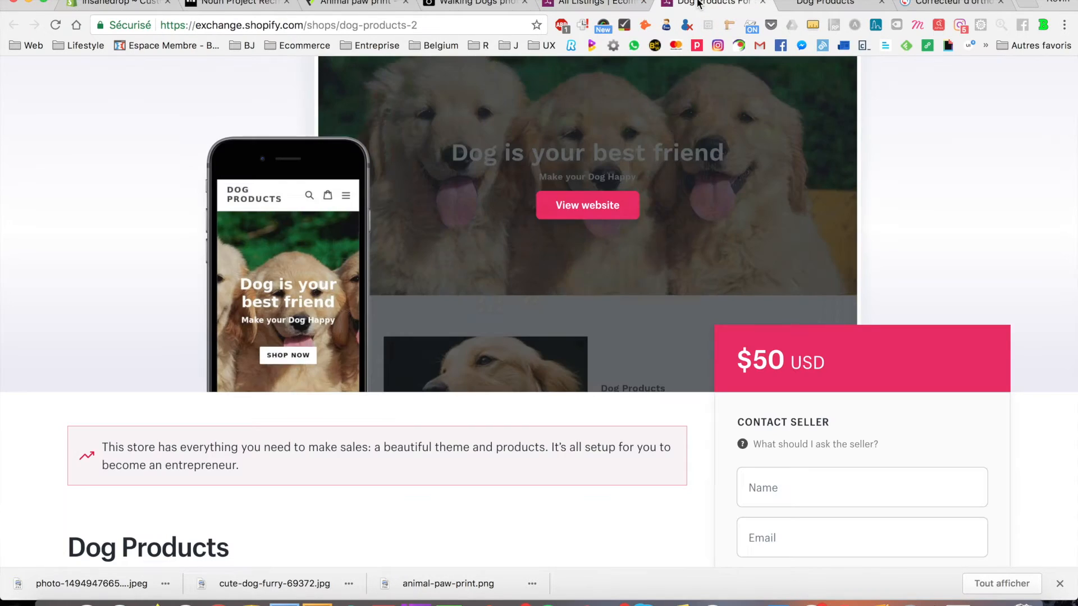
scroll(564, 178, "down", 1)
left_click(565, 168)
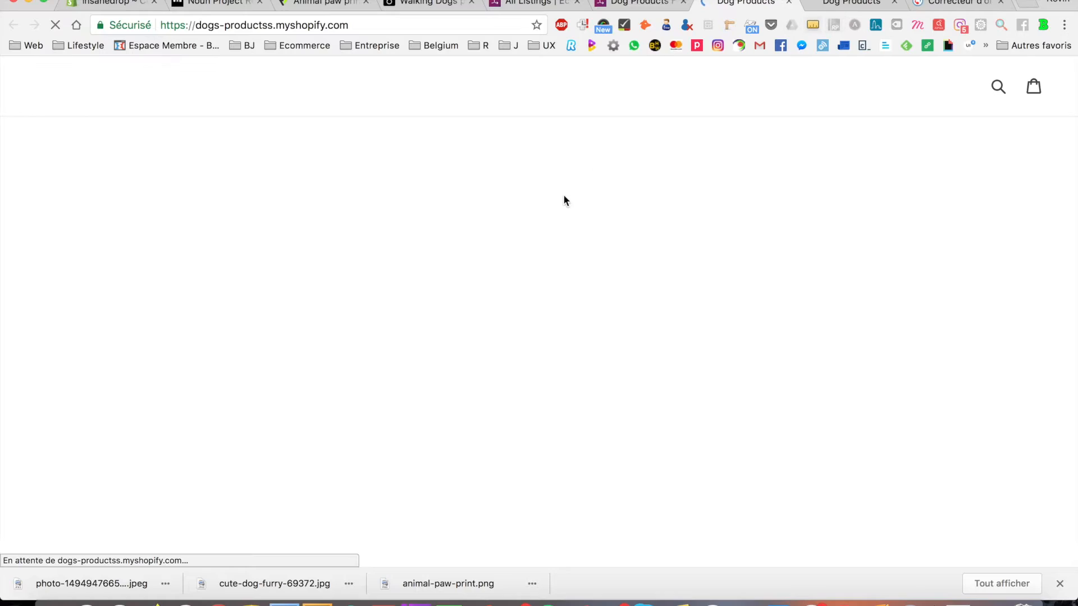
scroll(510, 284, "down", 15)
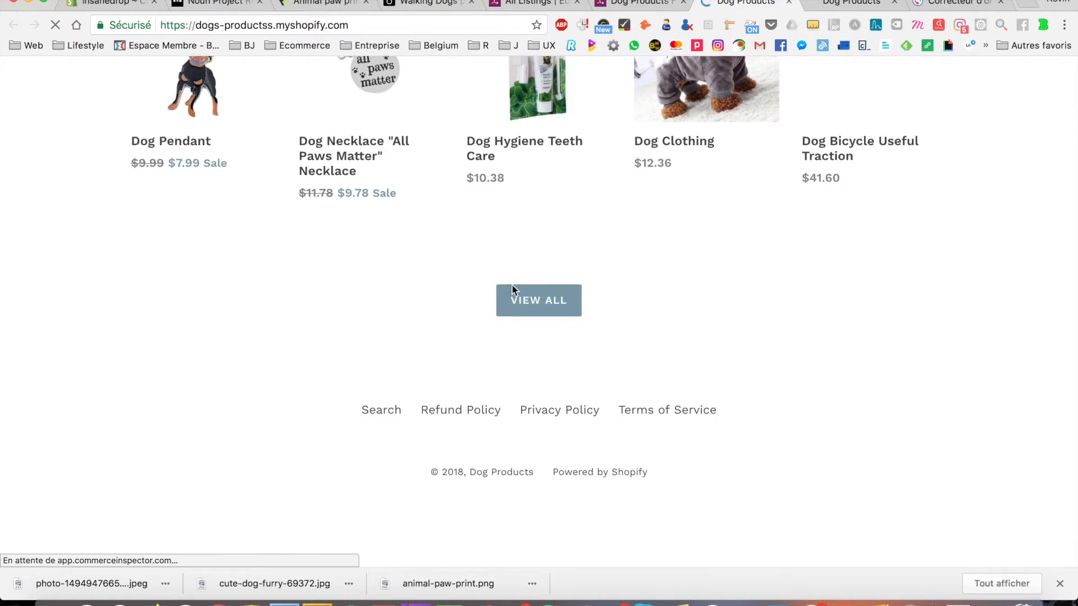
scroll(512, 286, "up", 15)
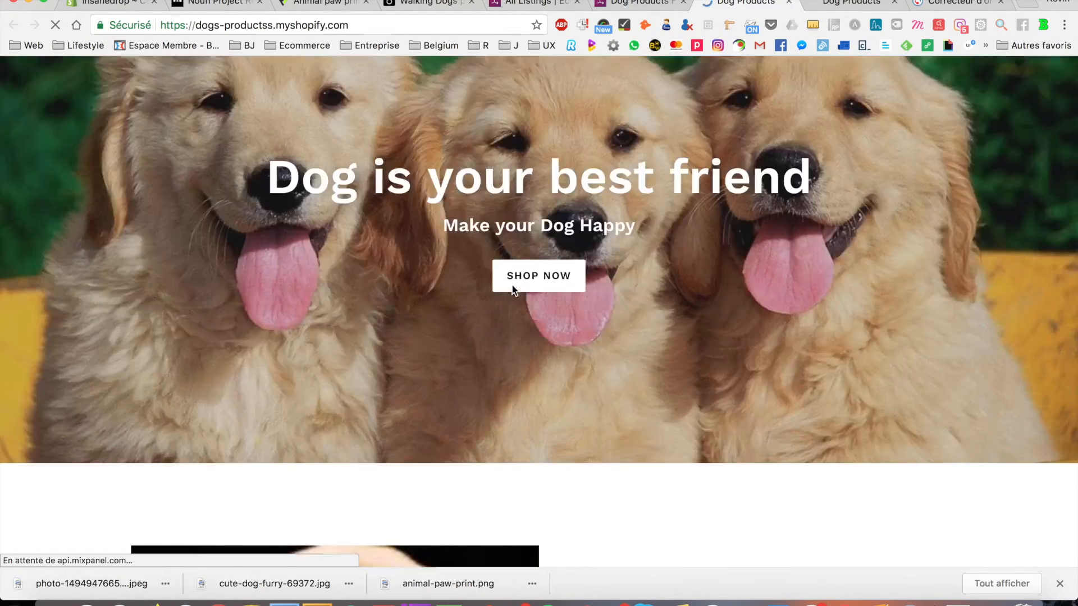
scroll(512, 285, "up", 3)
- Return to the Exchange search results for "dog" and filter them to the $1,000 - $10,000 selling price range
left_click(618, 5)
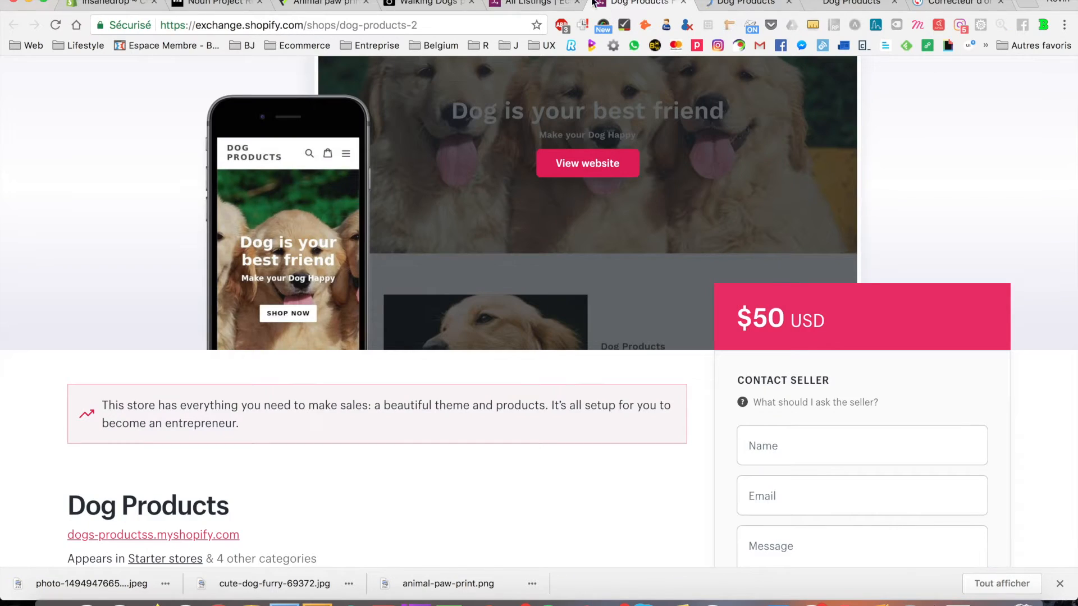
left_click(533, 5)
scroll(438, 249, "up", 10)
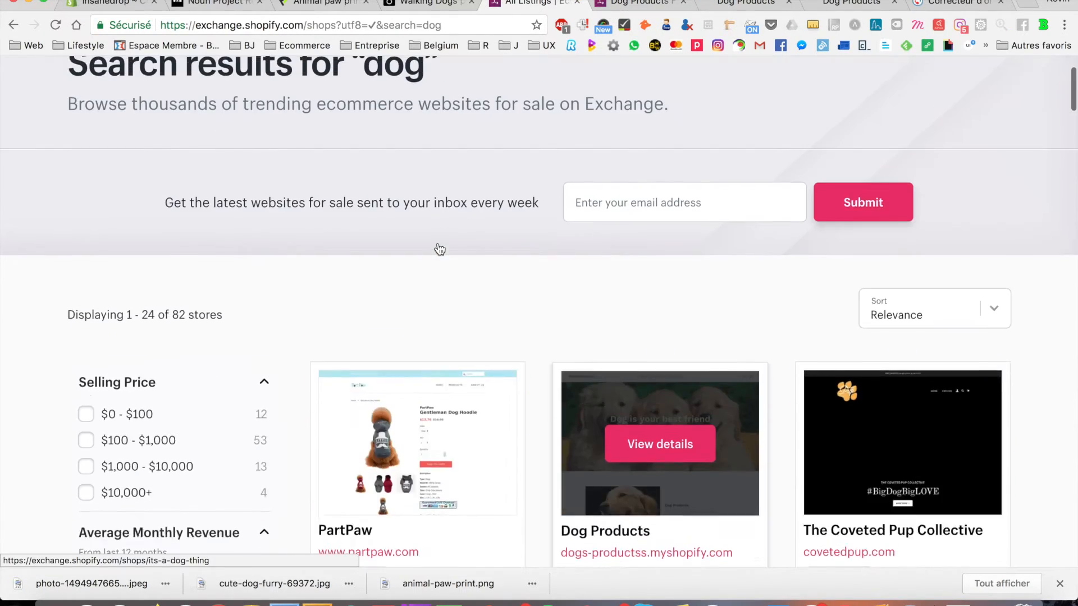
scroll(440, 249, "down", 5)
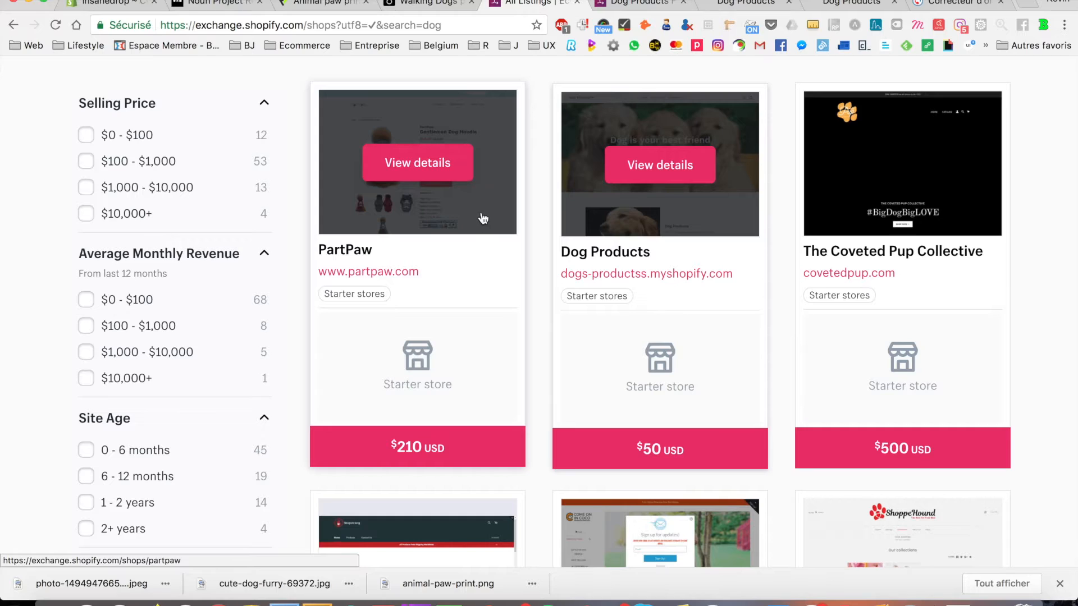
left_click(86, 187)
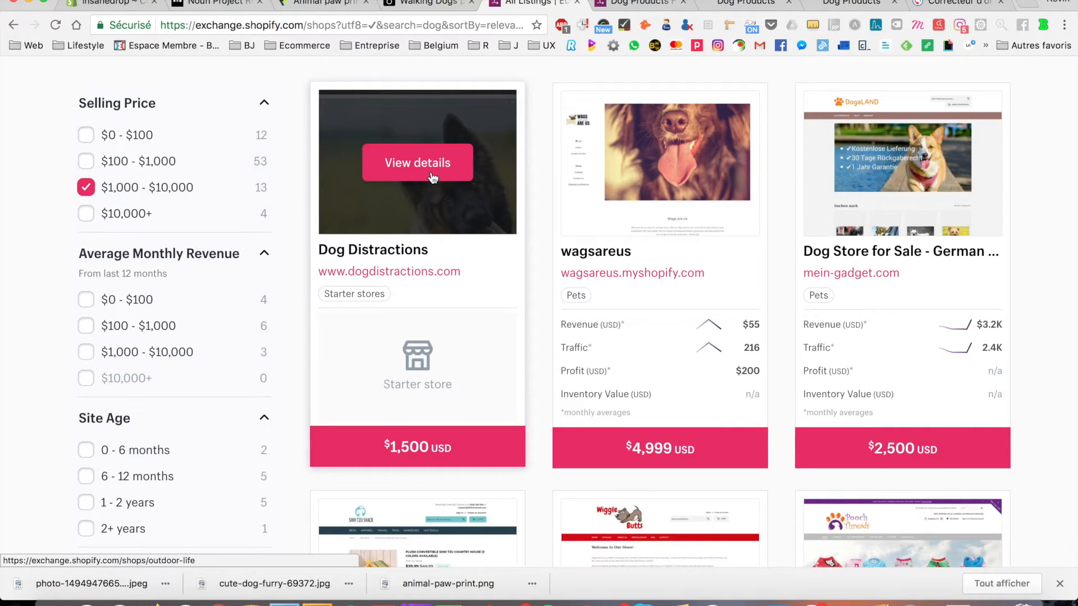
- Open the Dog Distractions listing in a separate tab, view its website and examine the wording of its newsletter signup
left_click(432, 178, "super")
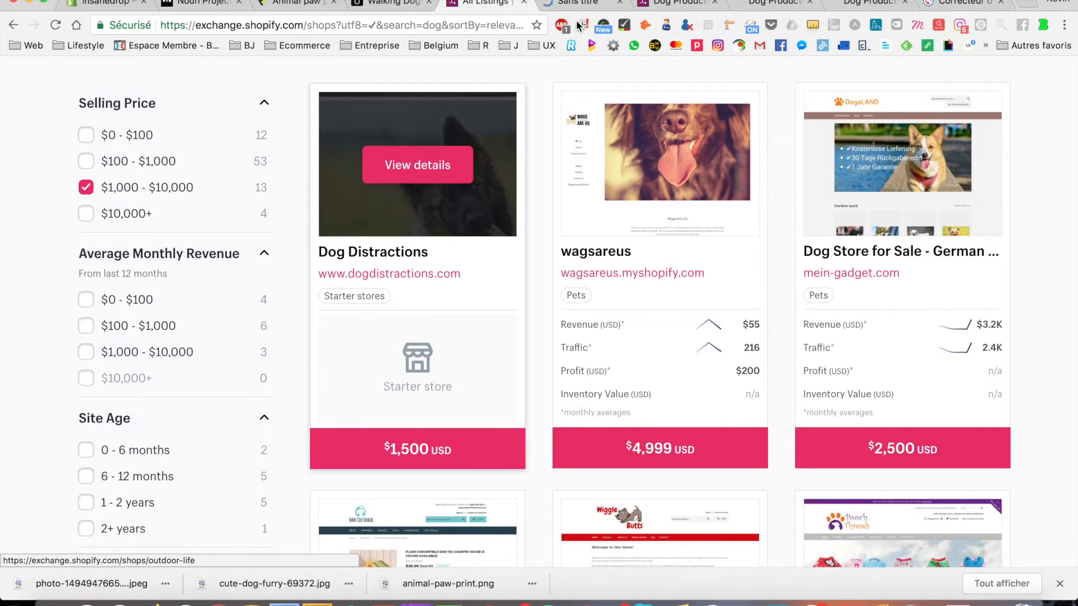
left_click(586, 5)
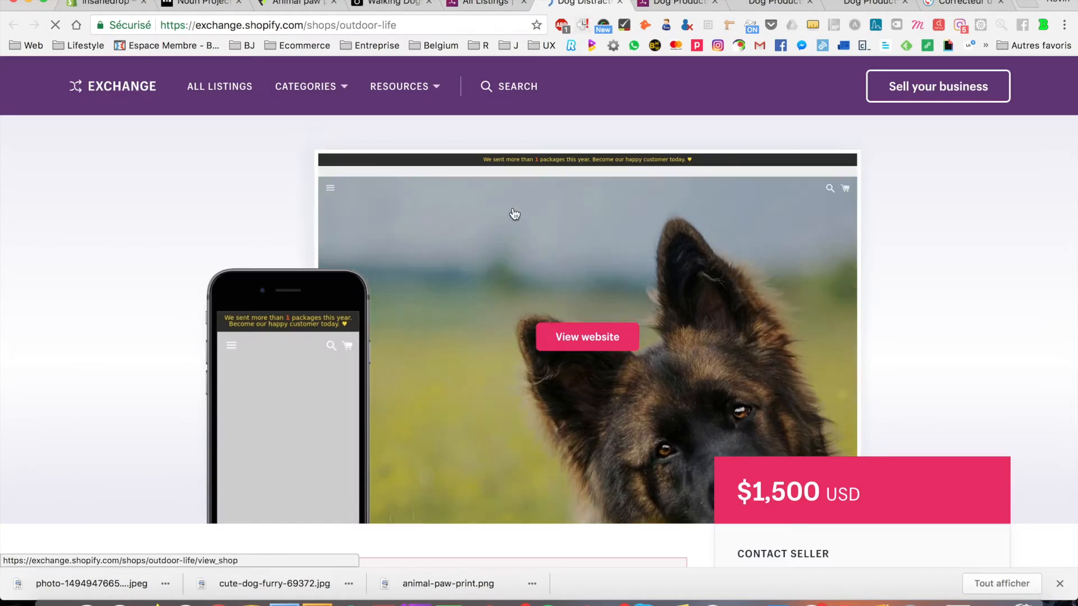
scroll(513, 213, "down", 10)
scroll(513, 213, "up", 10)
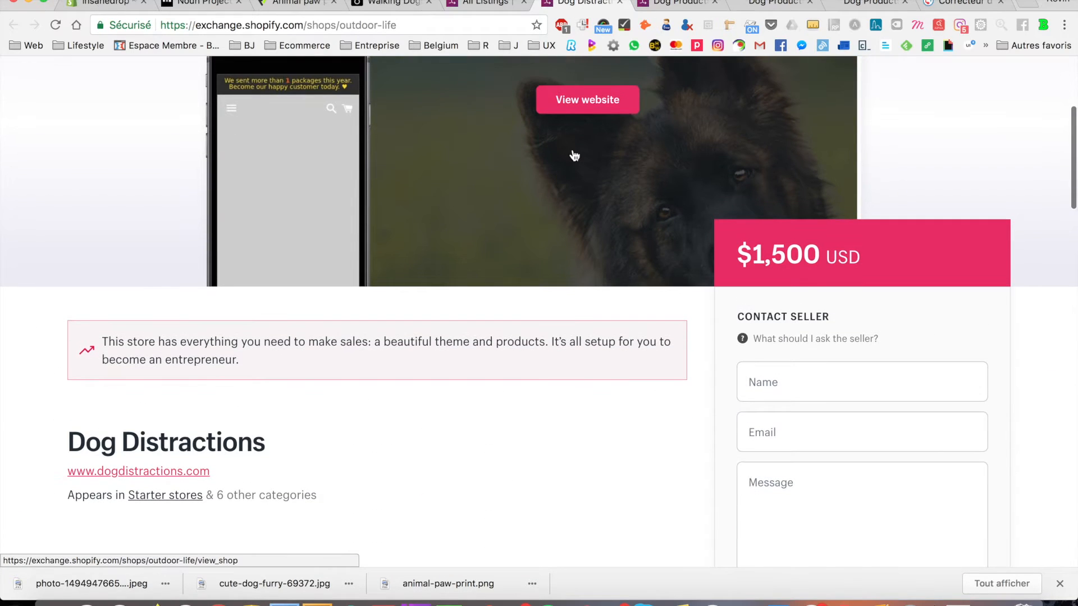
left_click(587, 105)
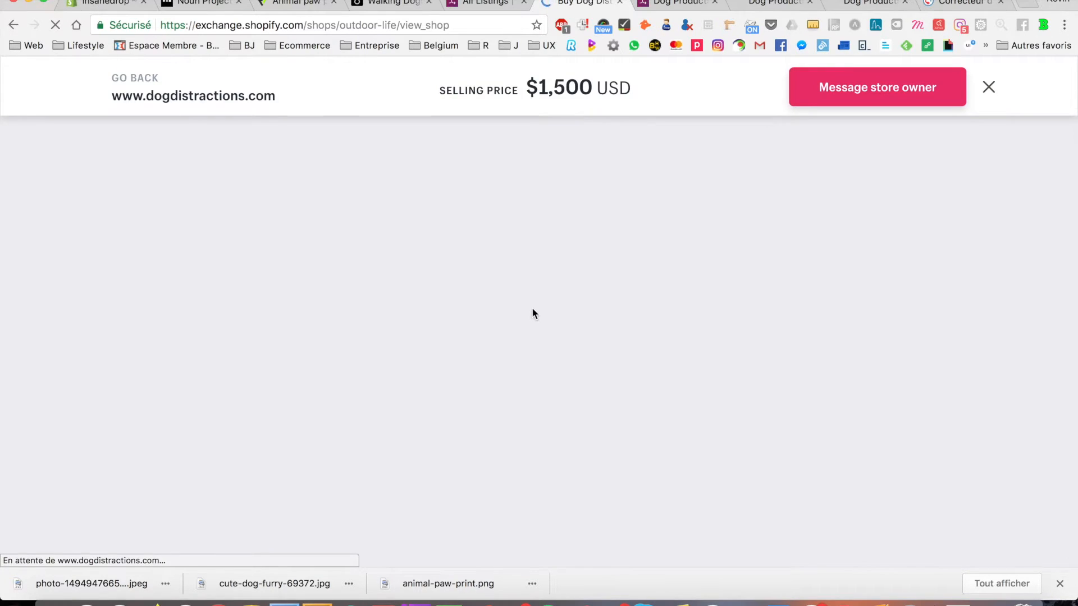
scroll(531, 308, "down", 10)
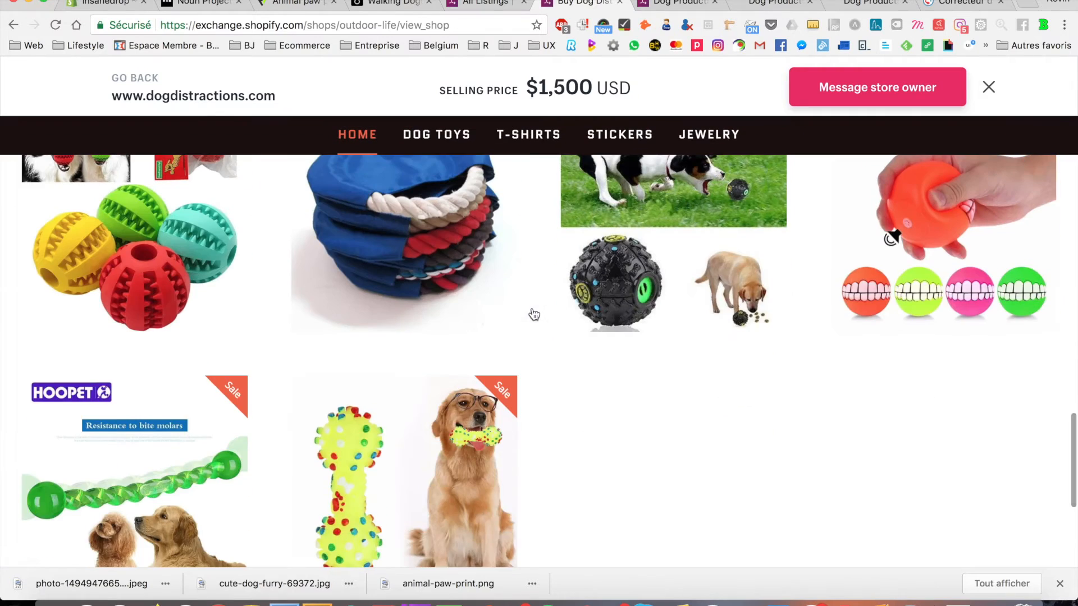
scroll(531, 308, "up", 8)
scroll(532, 309, "up", 2)
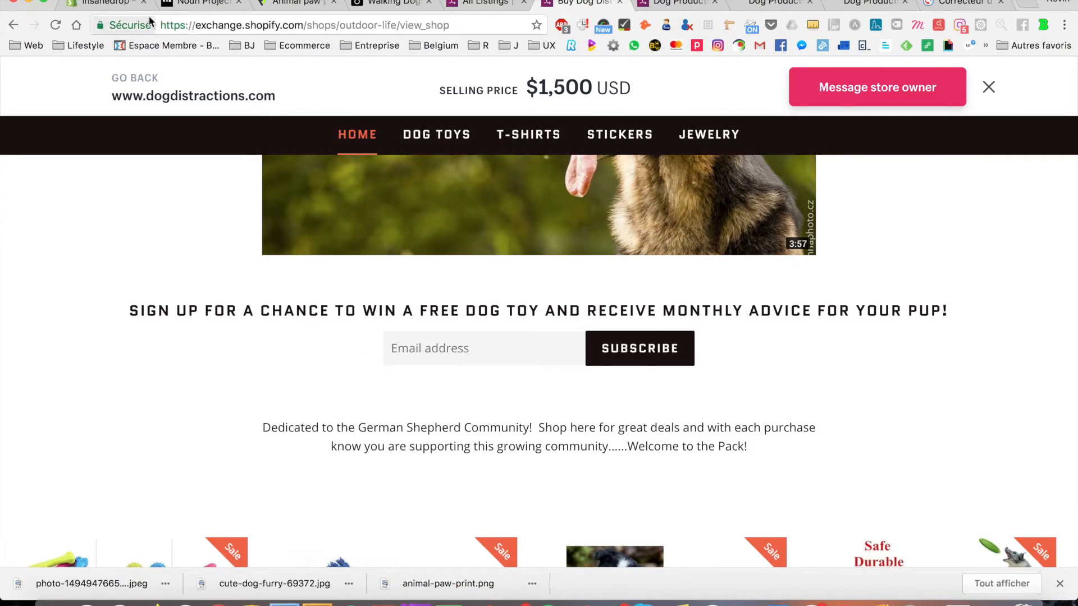
- Return to the insanedrop theme editor and set the newsletter heading to "Inscrivez-vous à la newsletters"
left_click(107, 3)
type("V")
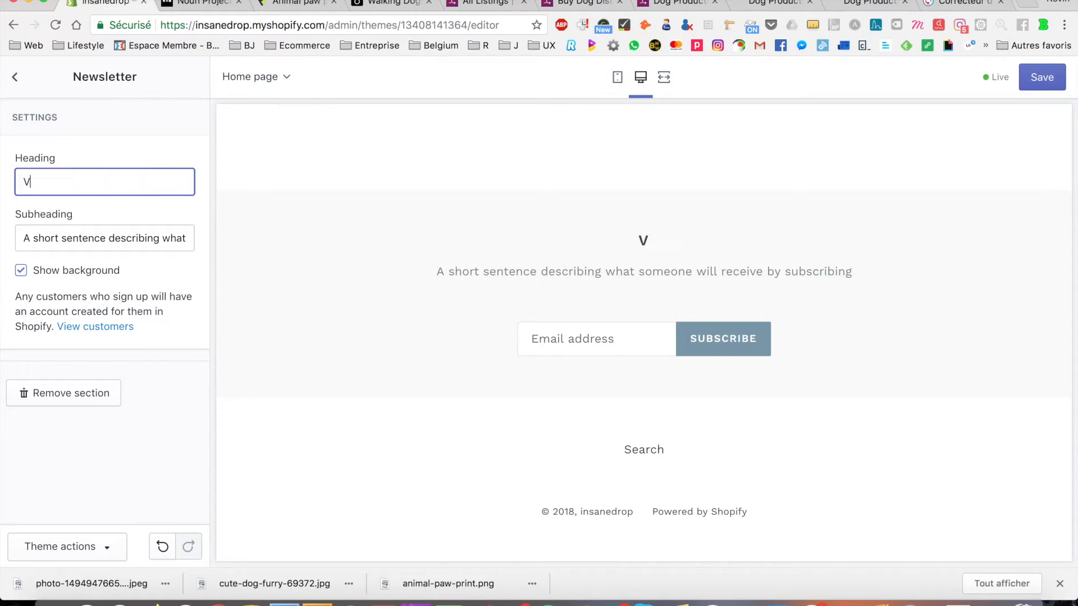
type("ou")
key("BackSpace")
key("BackSpace")
type("Inscrivez")
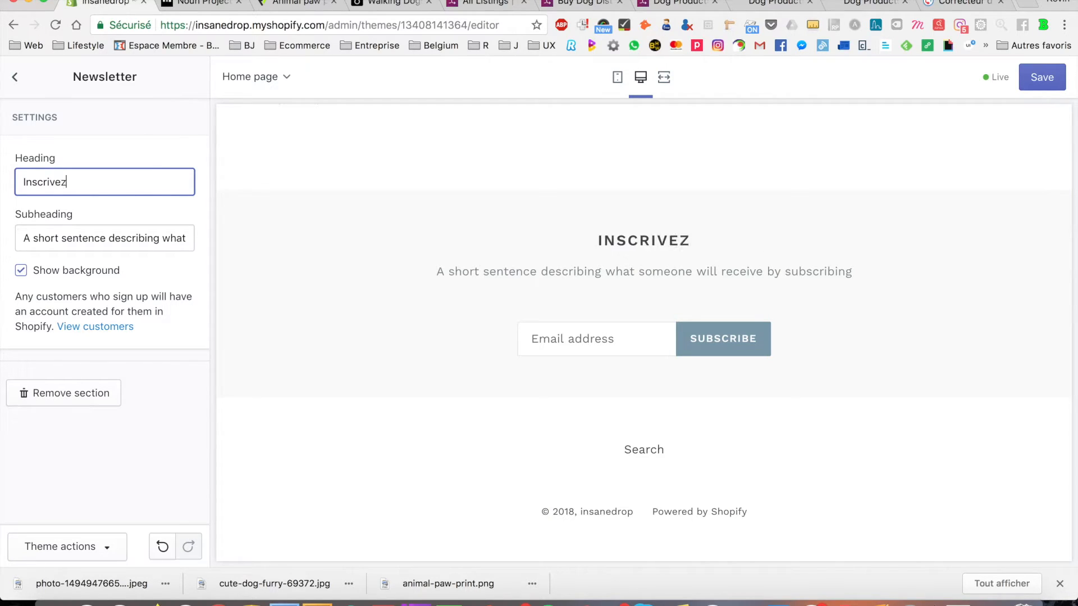
type("-vous ")
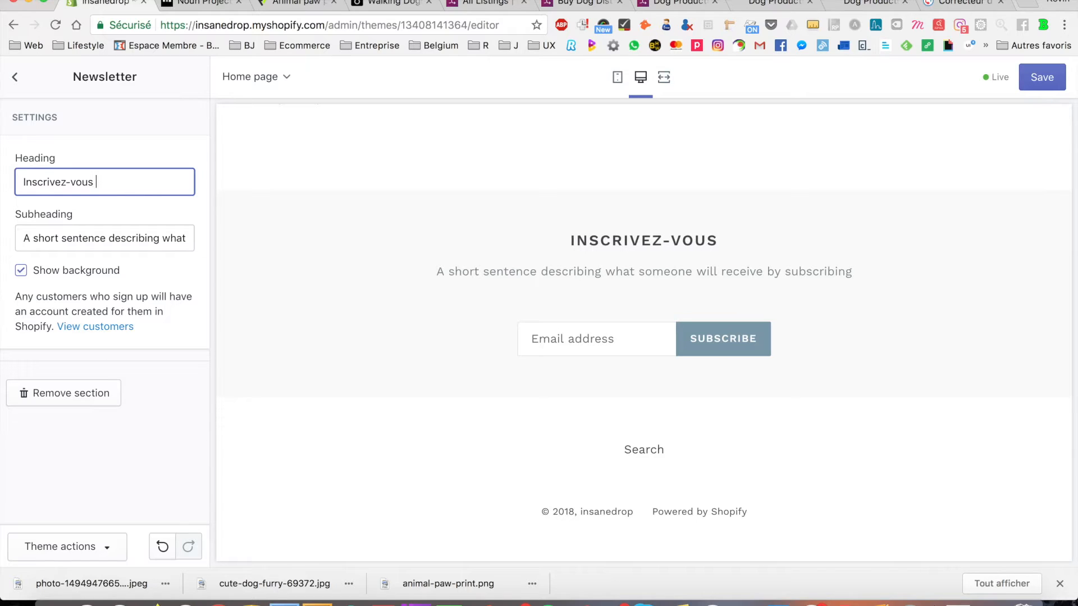
type("à la ne")
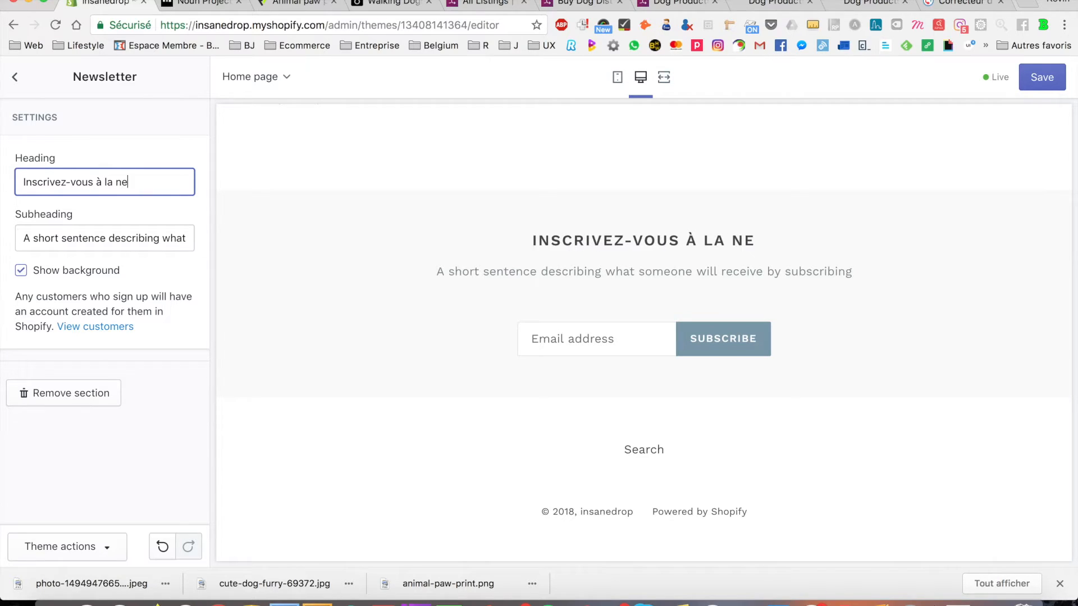
type("wsle")
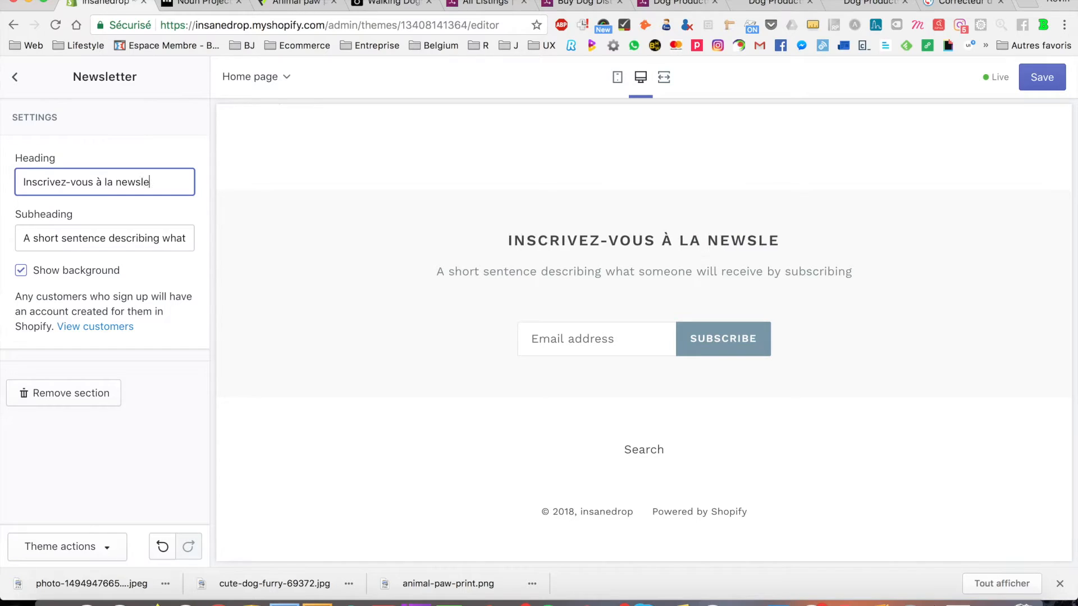
type("tters e")
key("BackSpace")
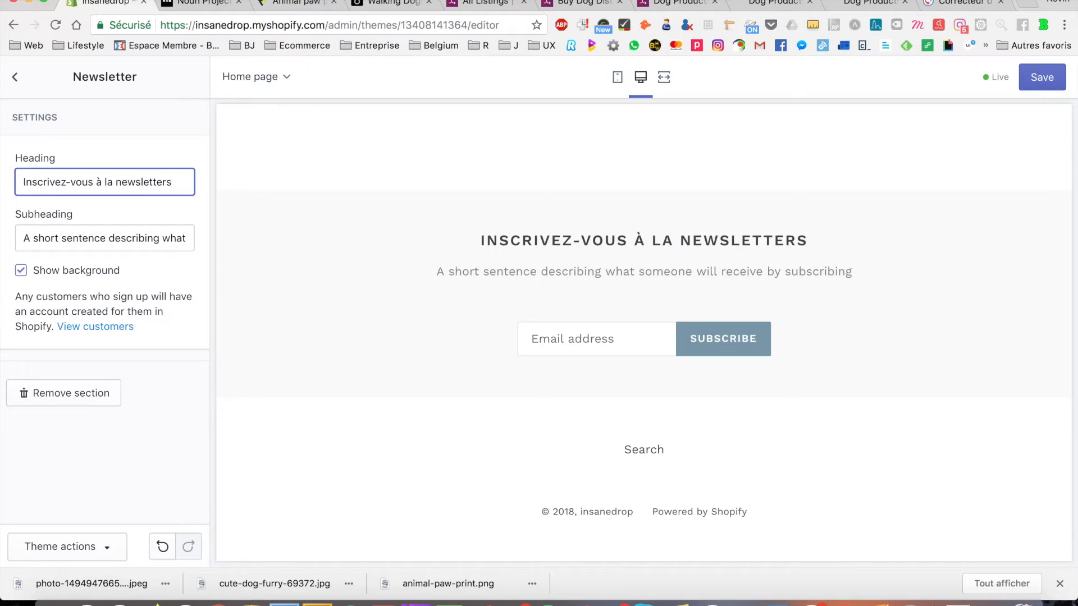
type("e")
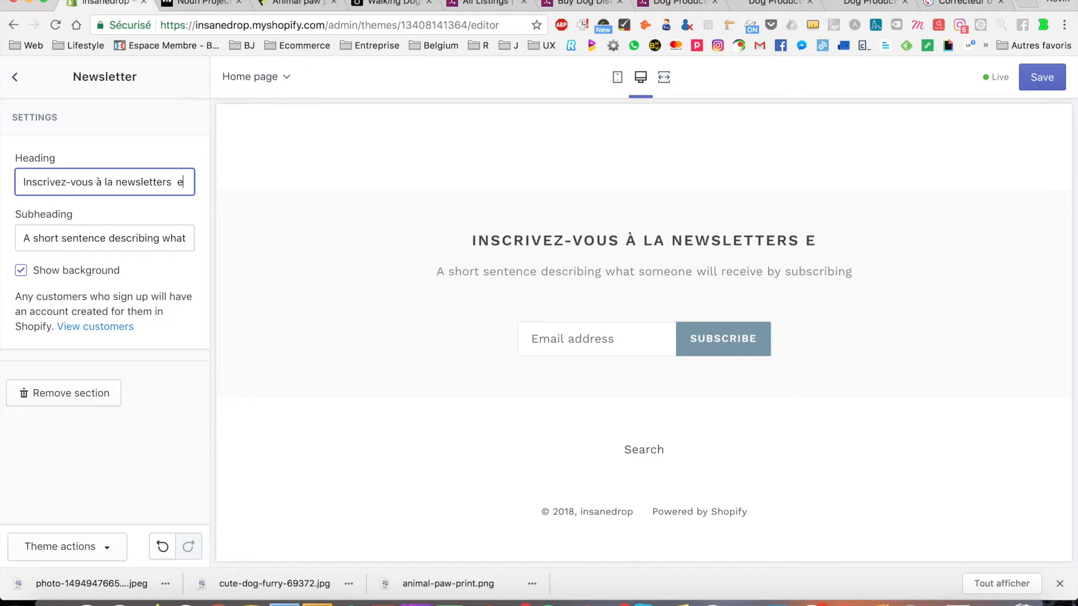
key("BackSpace")
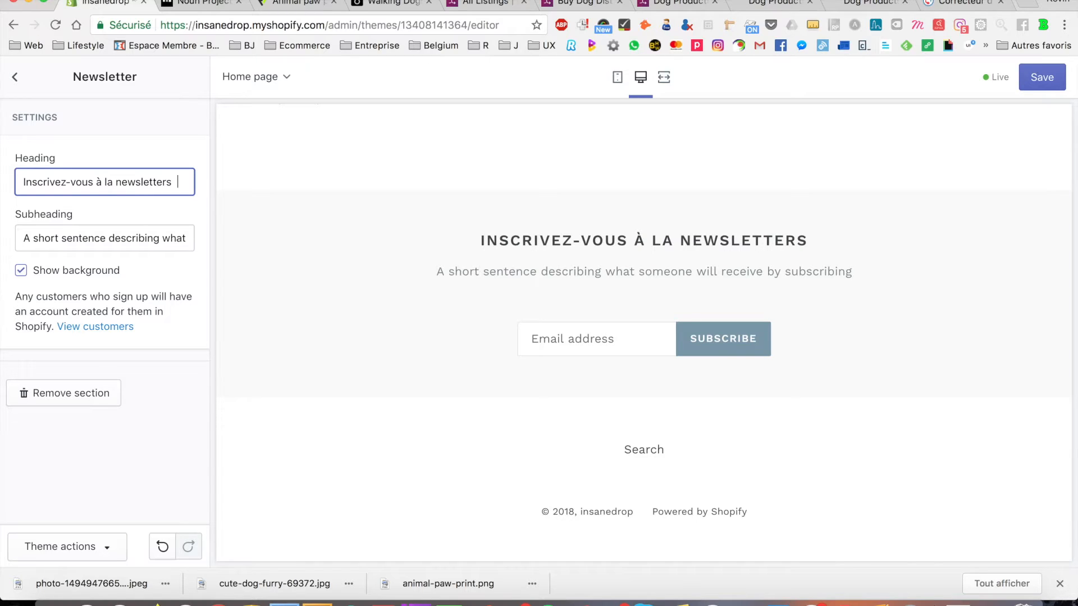
- Replace the newsletter subheading with "Recevez 10% sur votre futur achat. Nous respectons votre vie privée."
left_click(80, 234)
key("super+a")
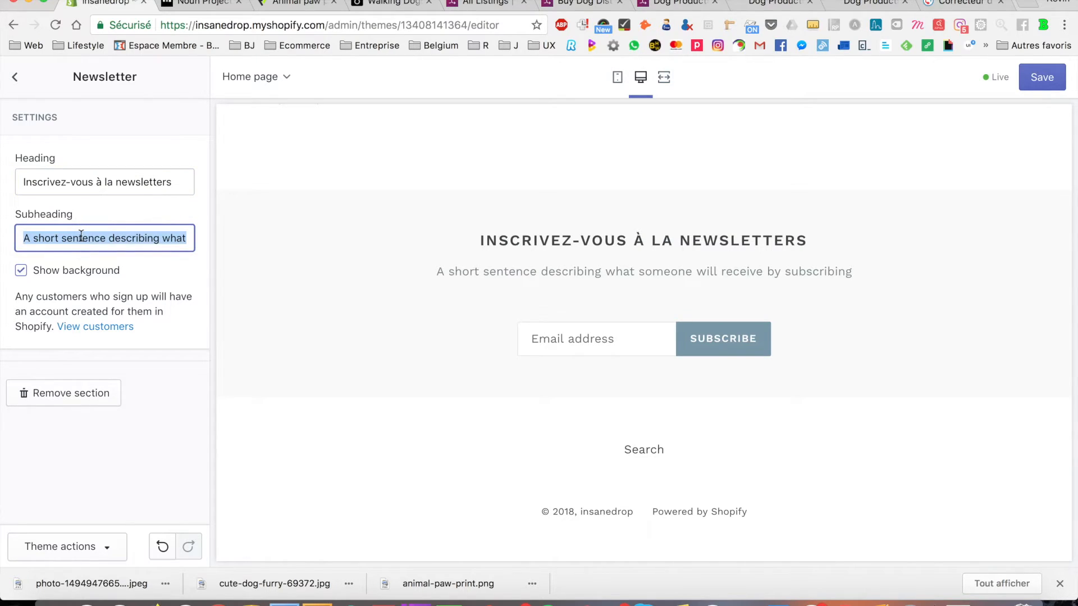
type("R")
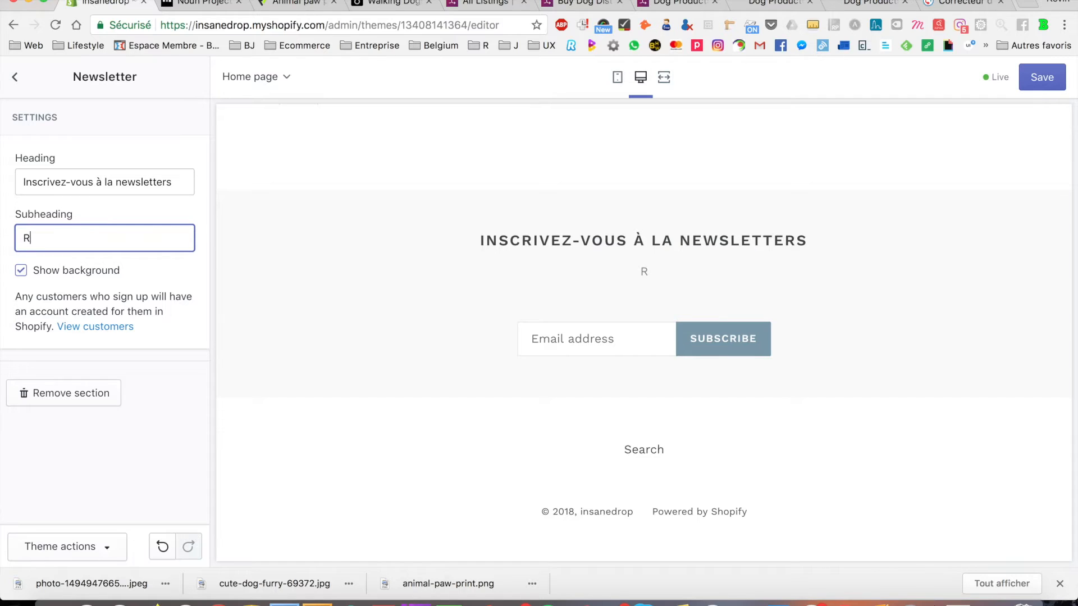
type("ecevez 10% sur votre ")
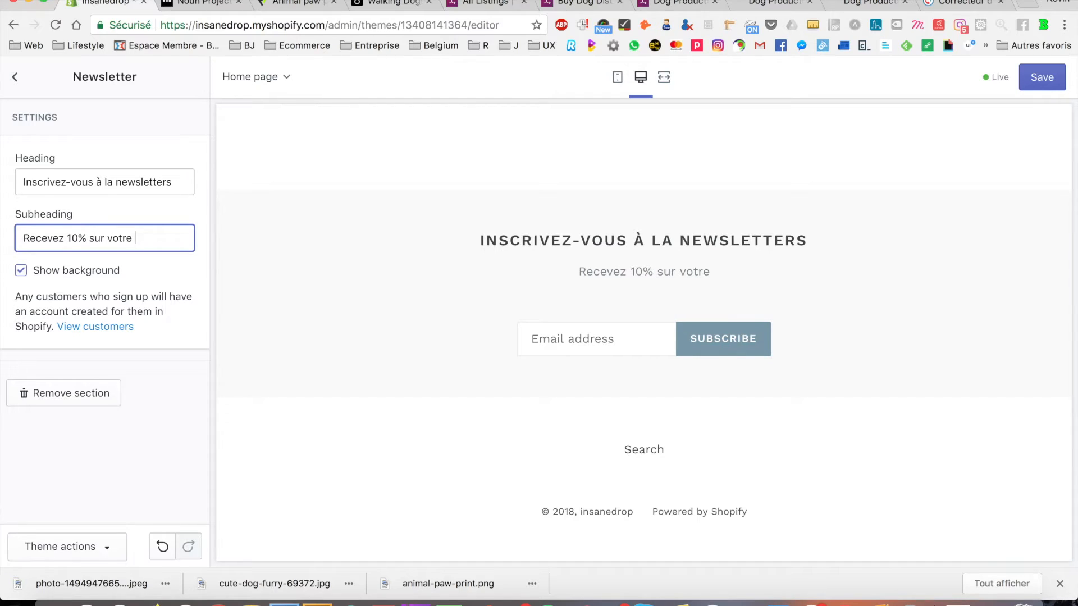
type("f")
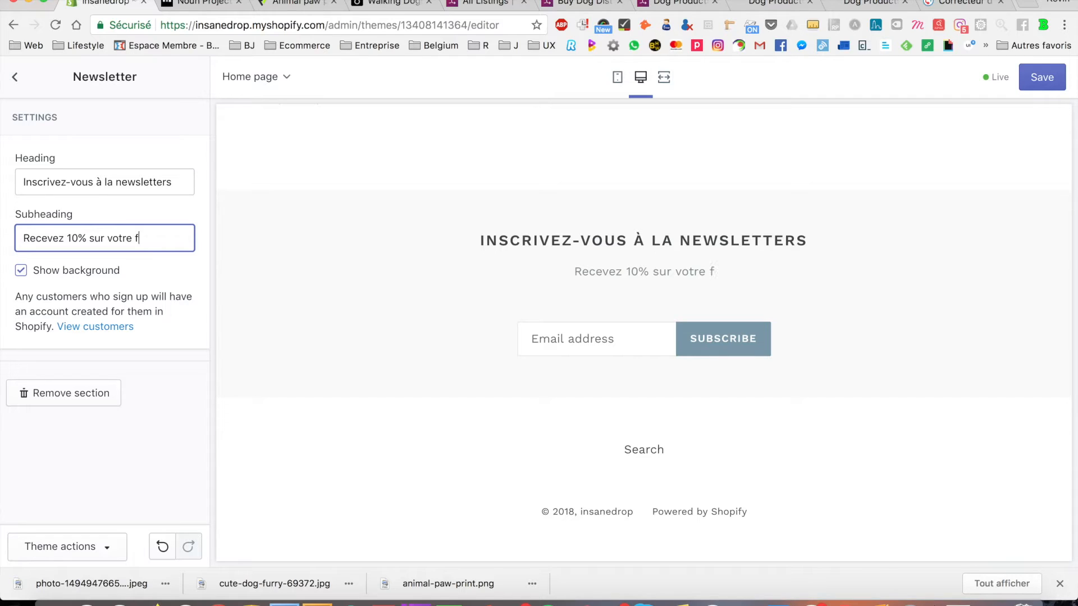
type("utur achat")
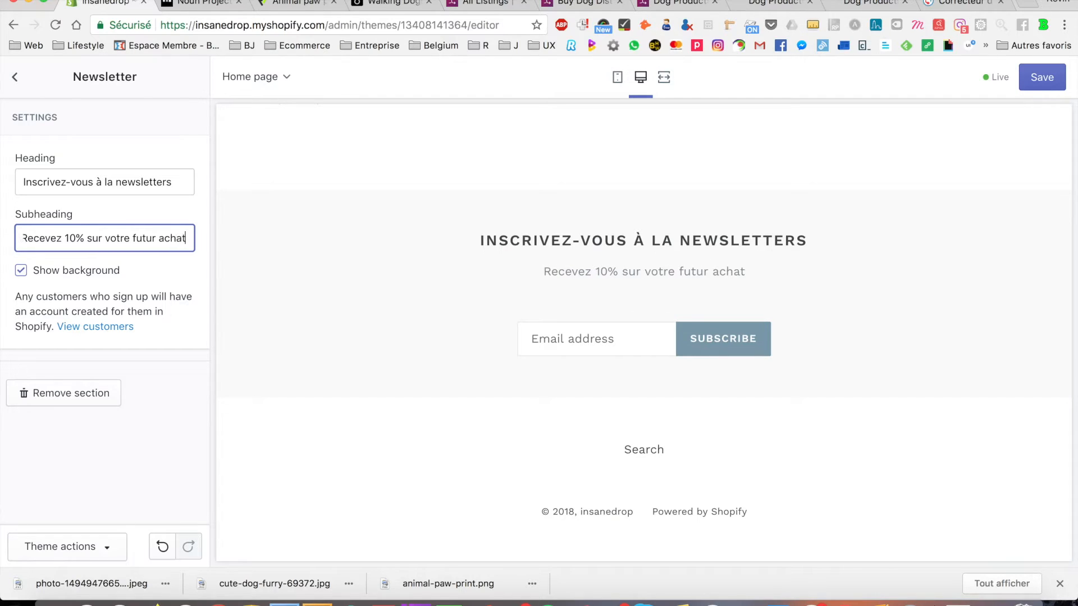
type("?")
key("BackSpace")
type(".")
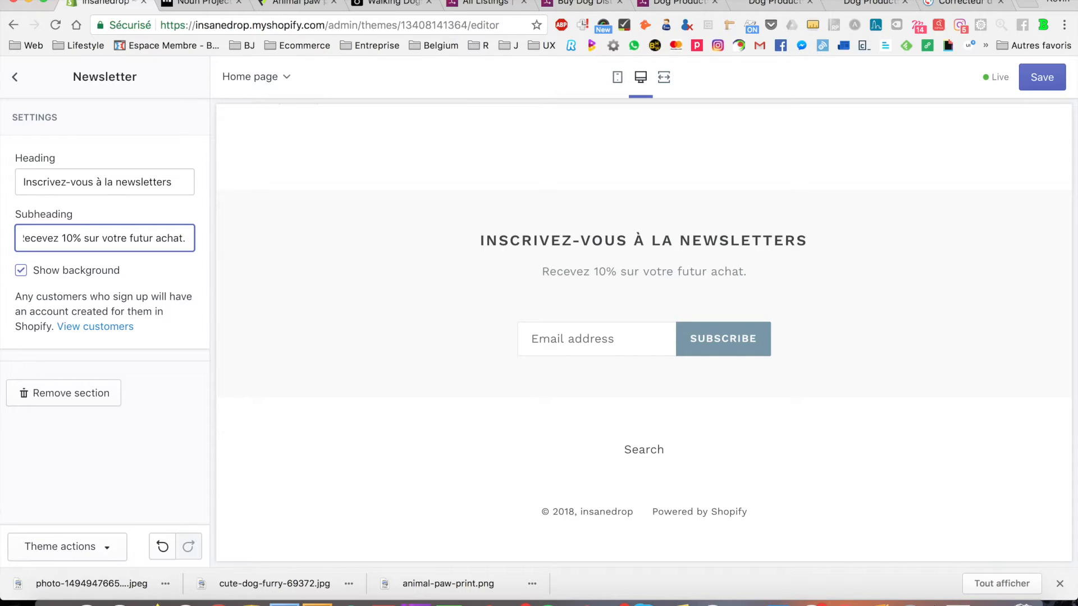
type(" Nous")
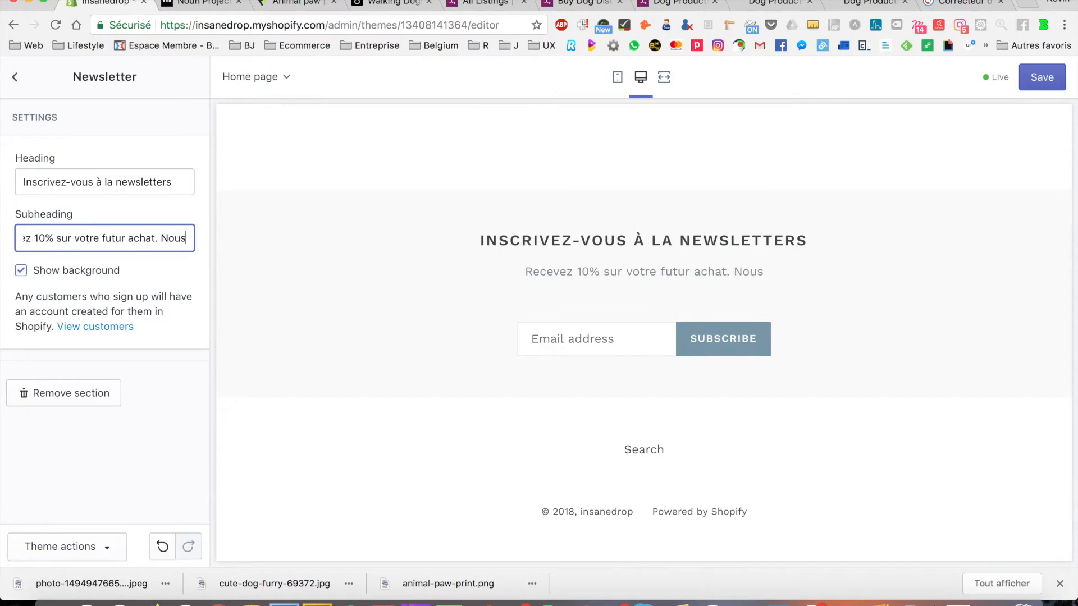
type(" respe")
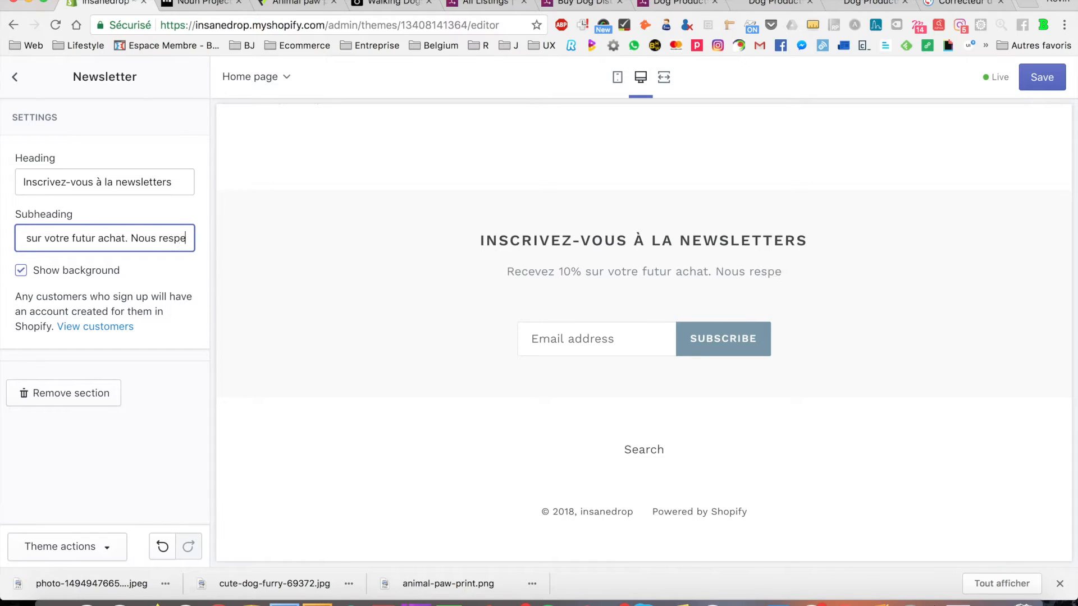
type("ctons votre vite privée.")
left_click(150, 240)
key("BackSpace")
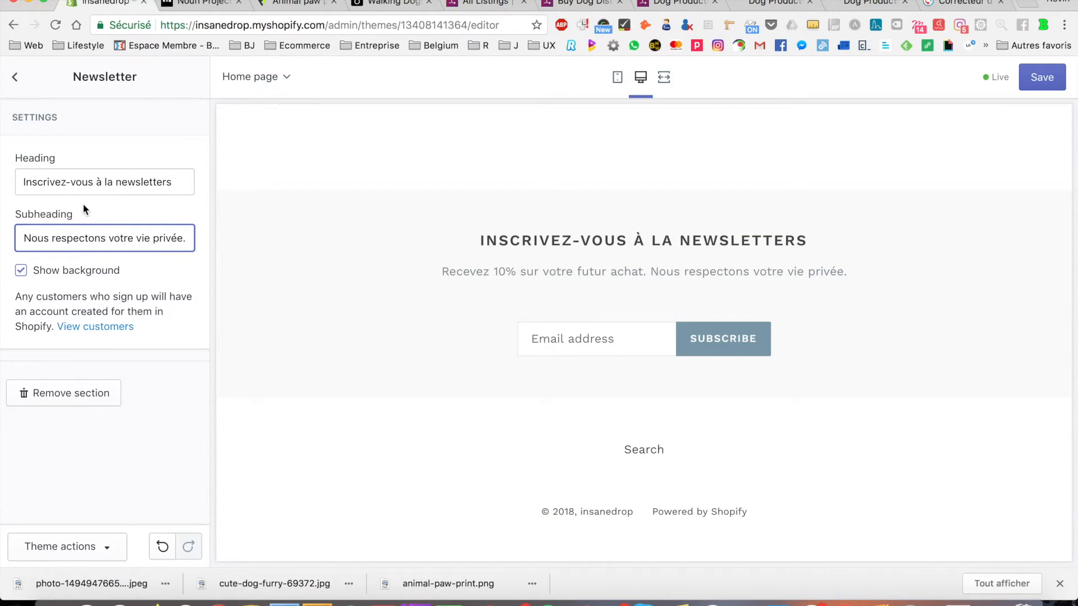
- Correct the newsletter heading to "Inscrivez-vous à la newsletter", save the theme and look over the home page preview
left_click(178, 183)
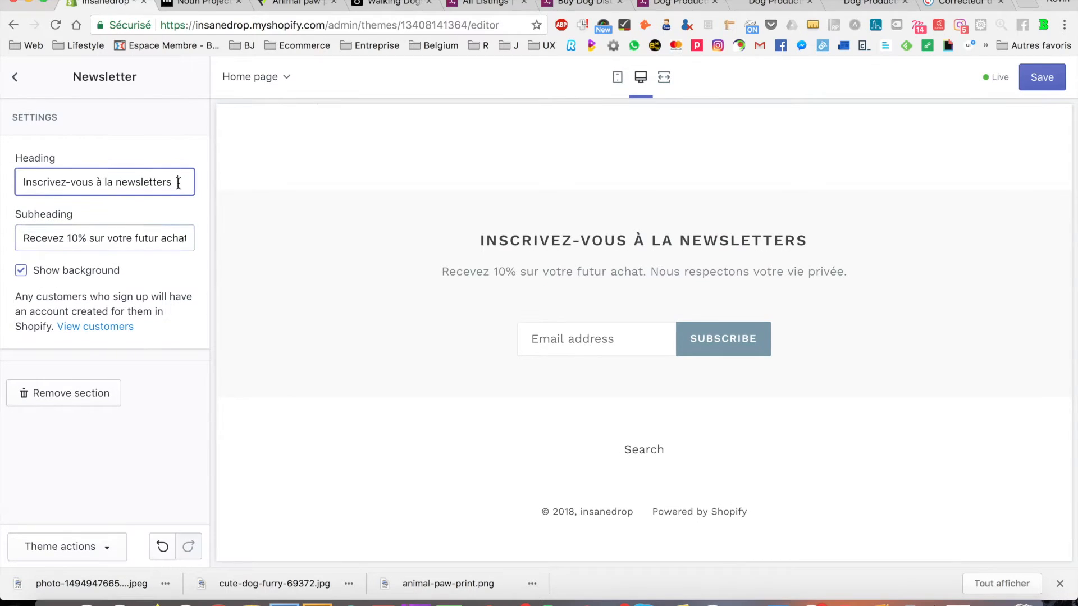
key("BackSpace")
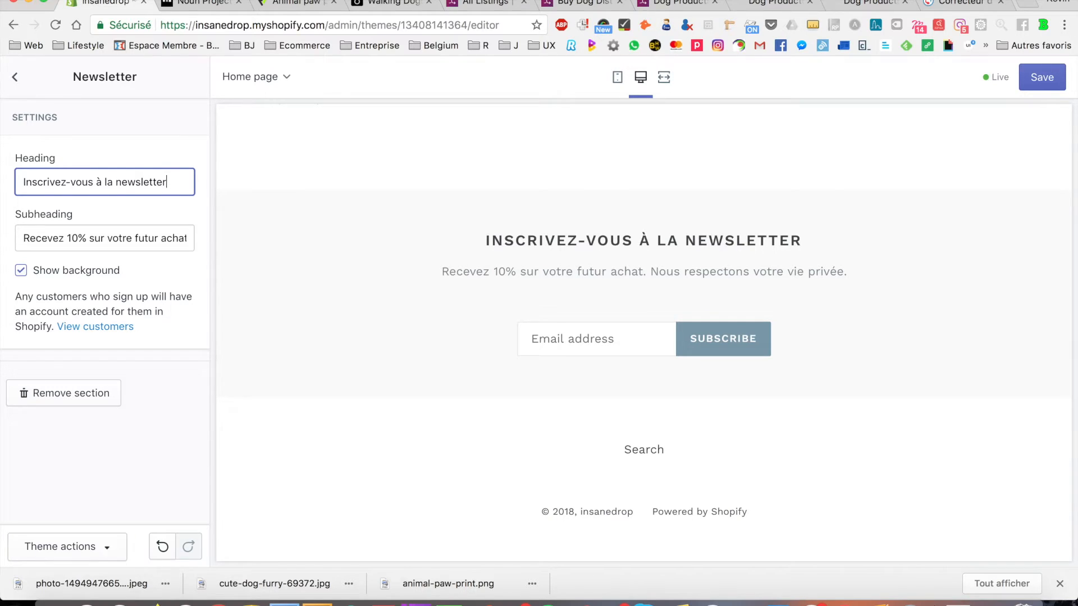
left_click(1037, 78)
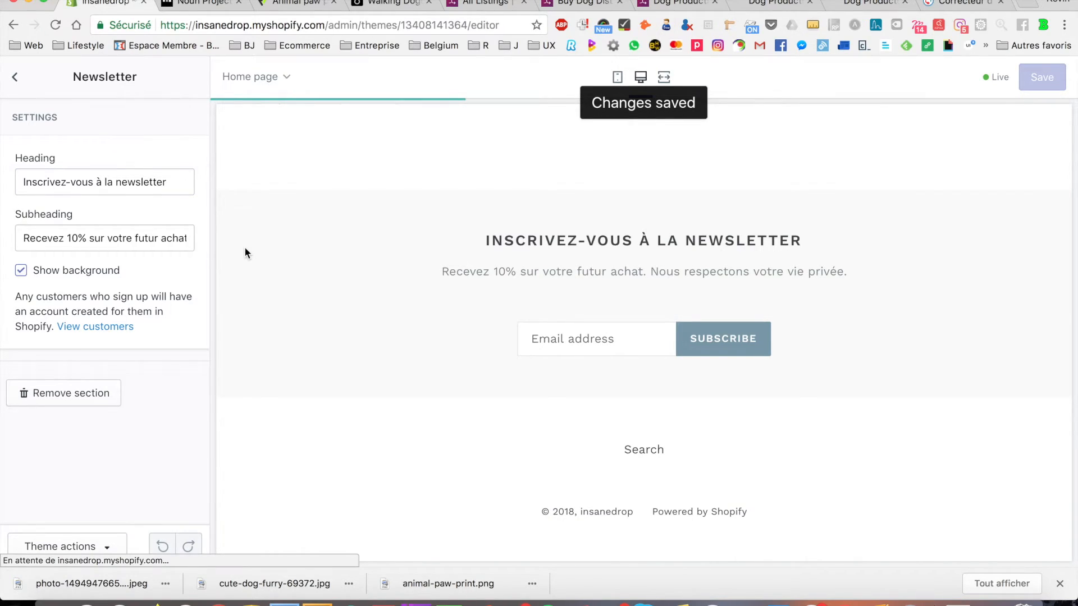
scroll(245, 253, "up", 15)
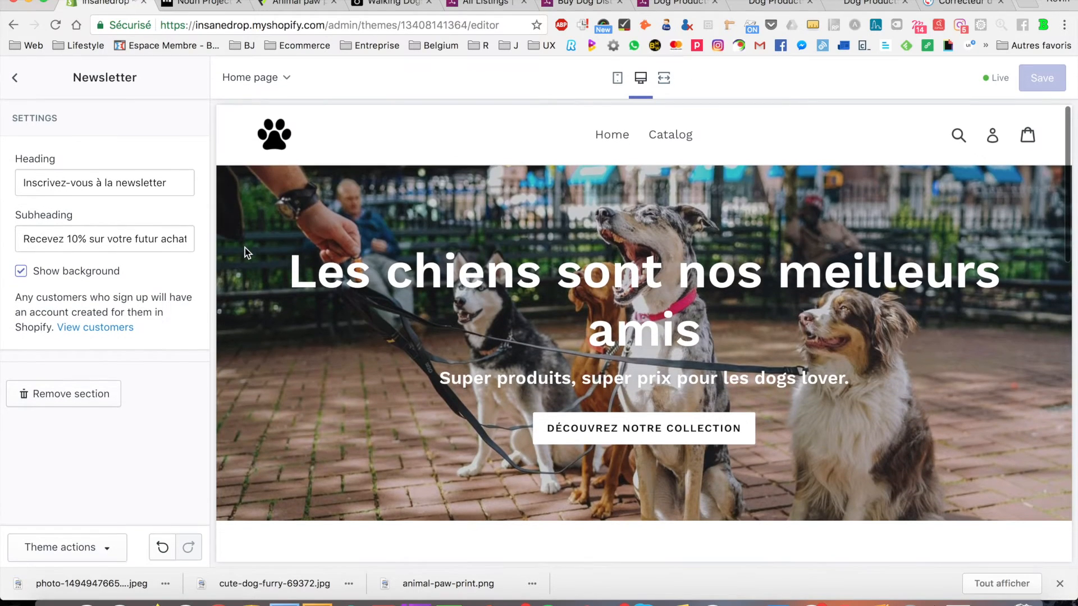
scroll(402, 260, "down", 15)
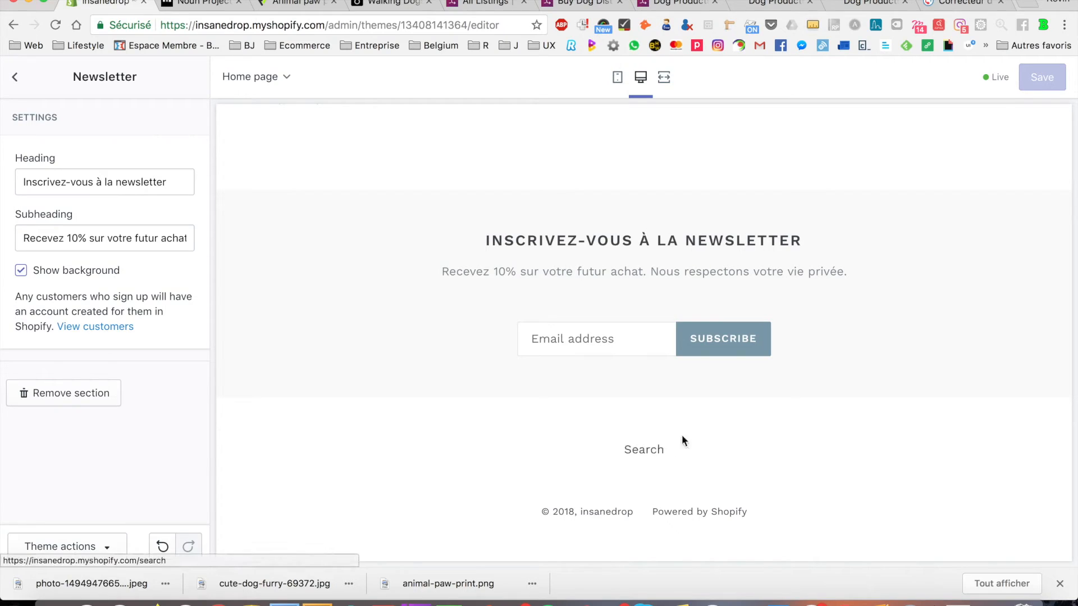
- Open the Footer section and assign Main menu as its additional menu
left_click(15, 79)
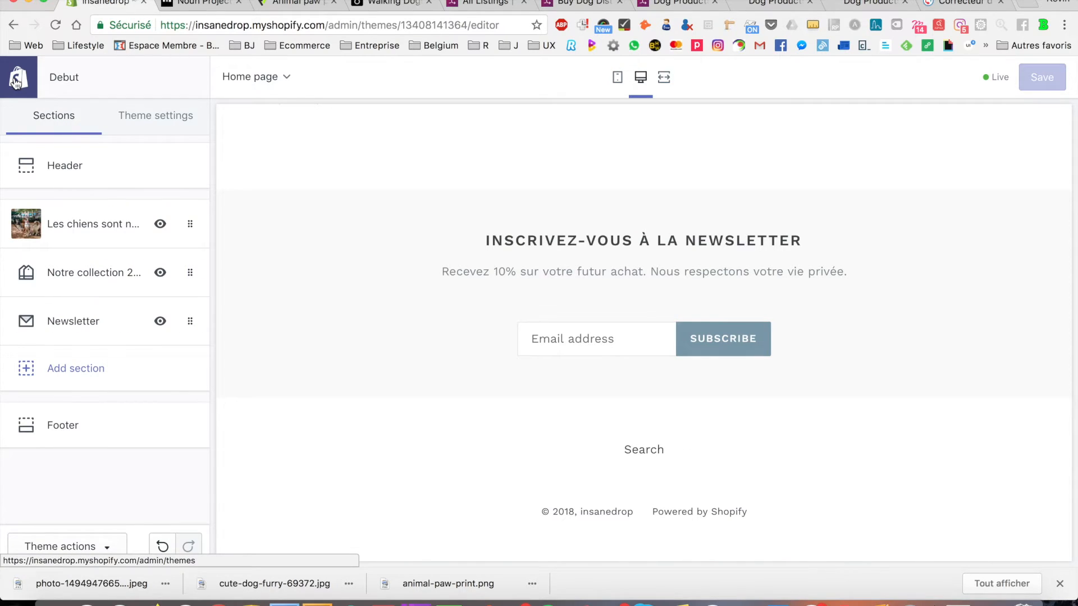
left_click(107, 437)
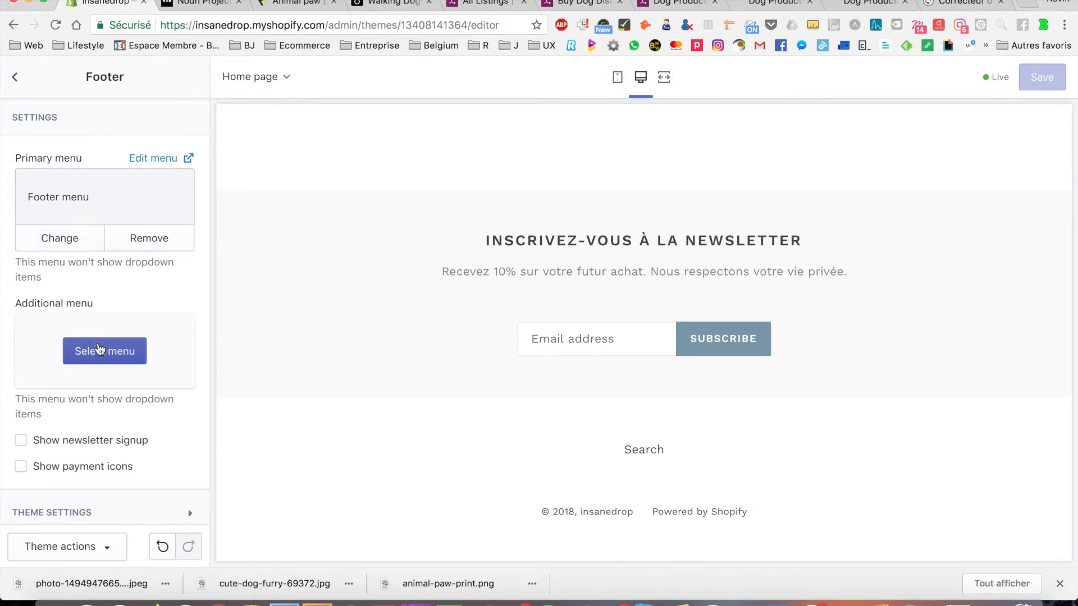
left_click(102, 349)
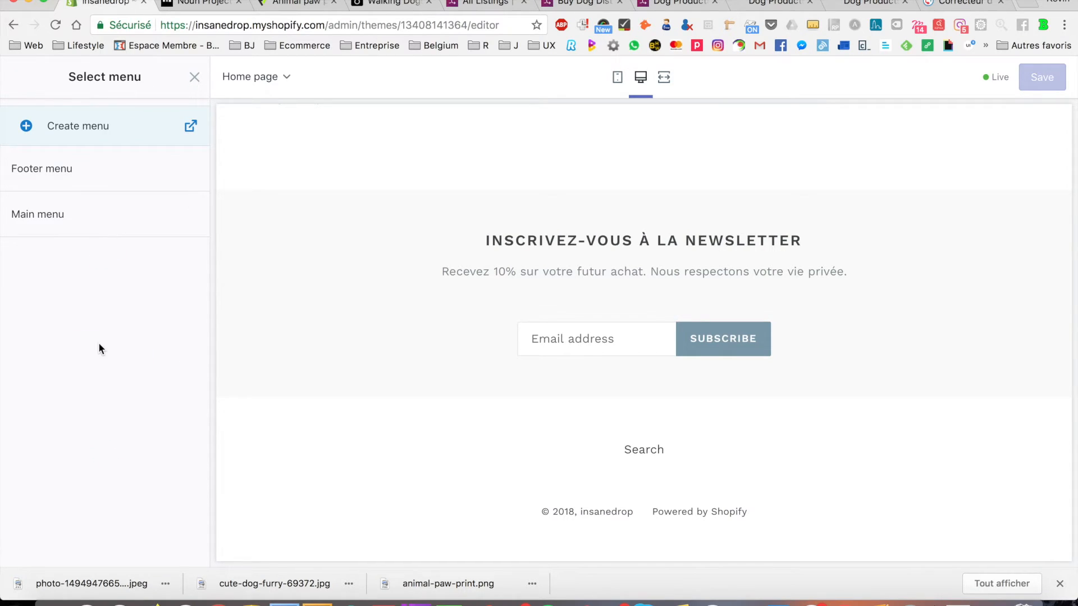
left_click(85, 231)
left_click(159, 547)
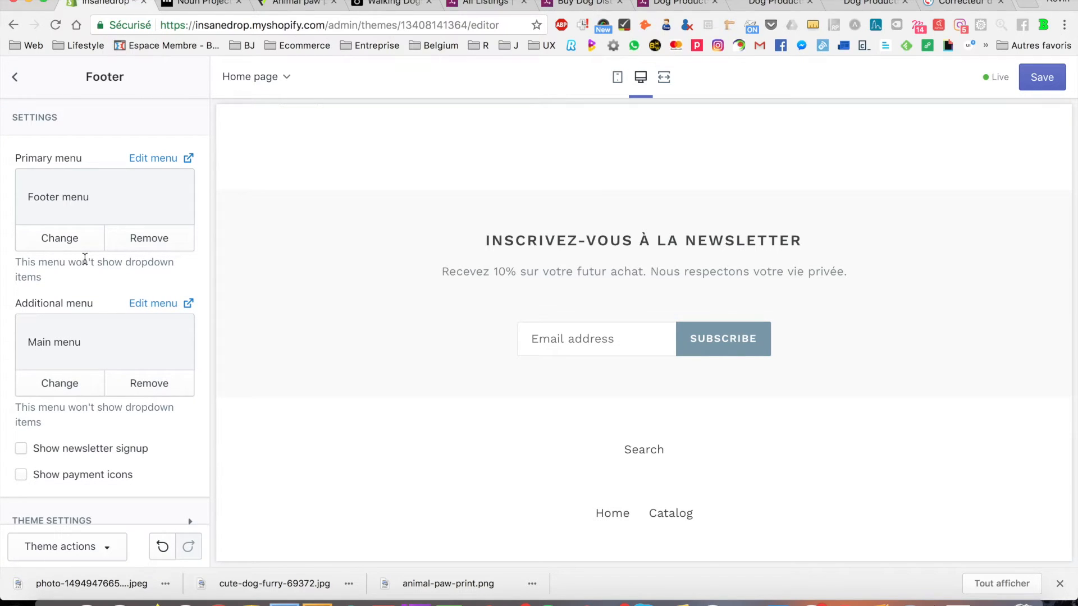
- Review the menu choices for the footer's primary and additional menus, keeping Footer menu and Main menu, and check its theme settings
left_click(66, 238)
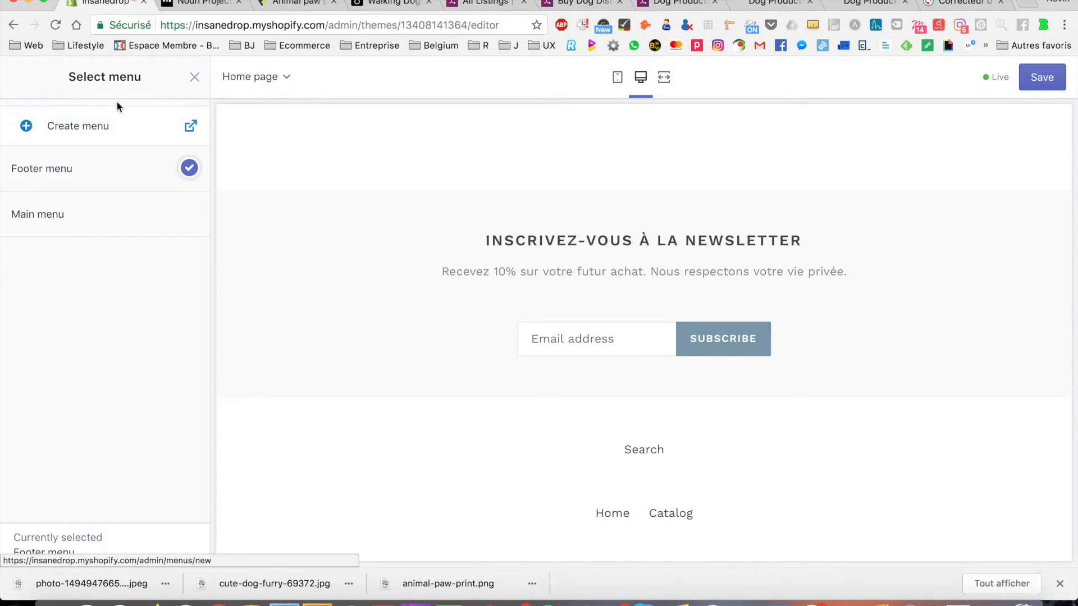
left_click(194, 76)
left_click(58, 383)
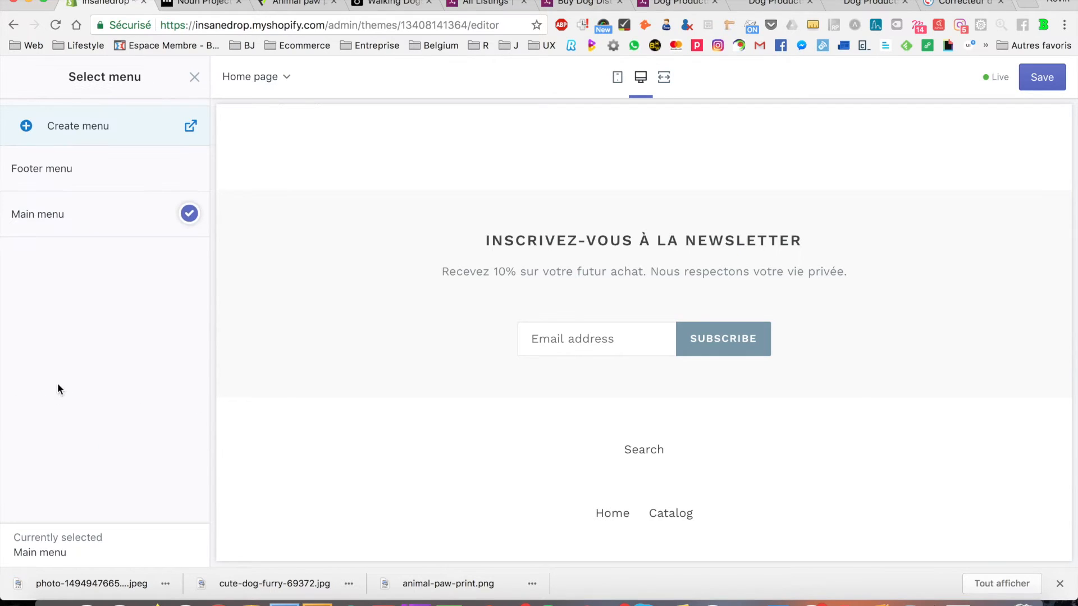
left_click(60, 216)
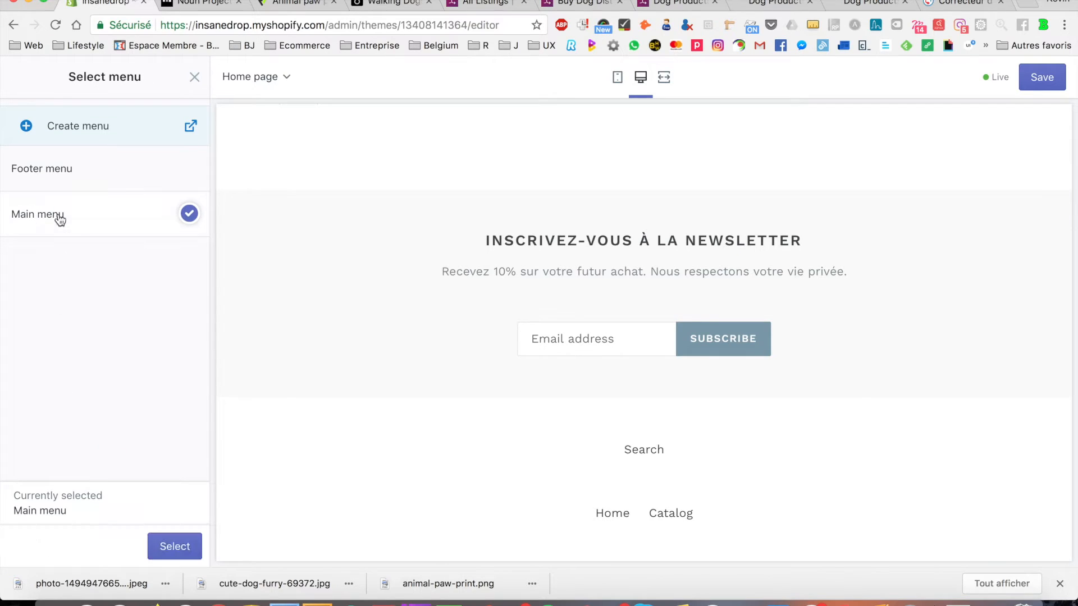
left_click(153, 545)
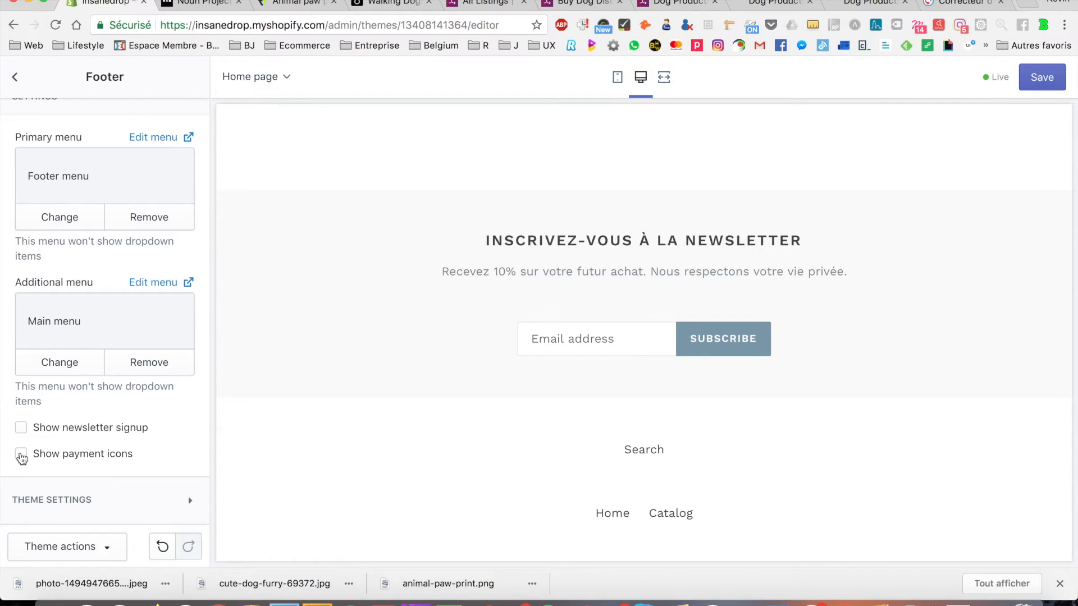
left_click(100, 502)
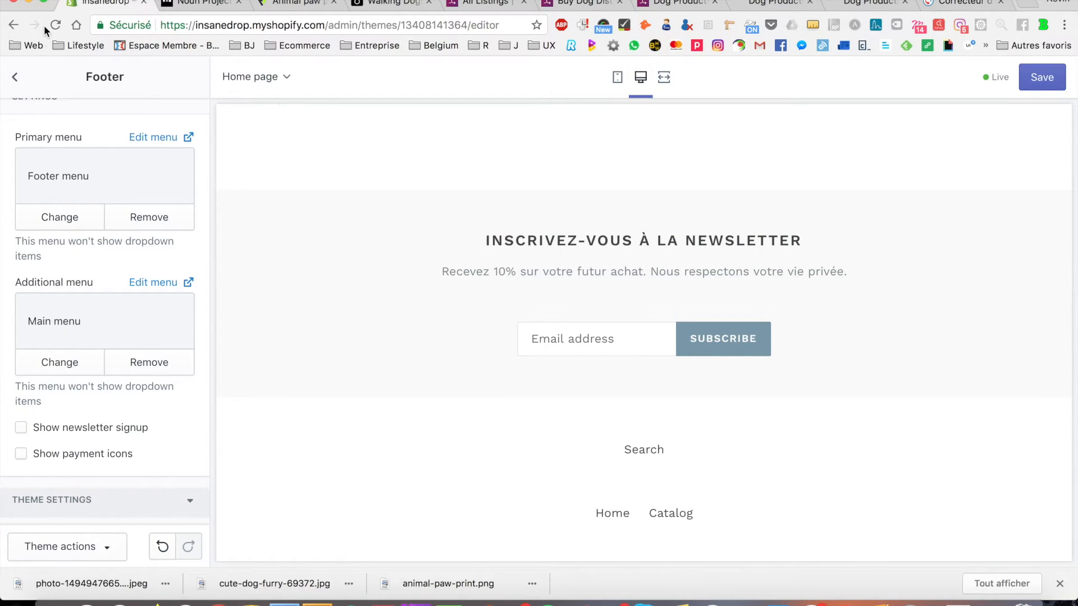
- Leave the footer settings, save the theme changes without quitting the editor, and open the general theme settings
left_click(14, 78)
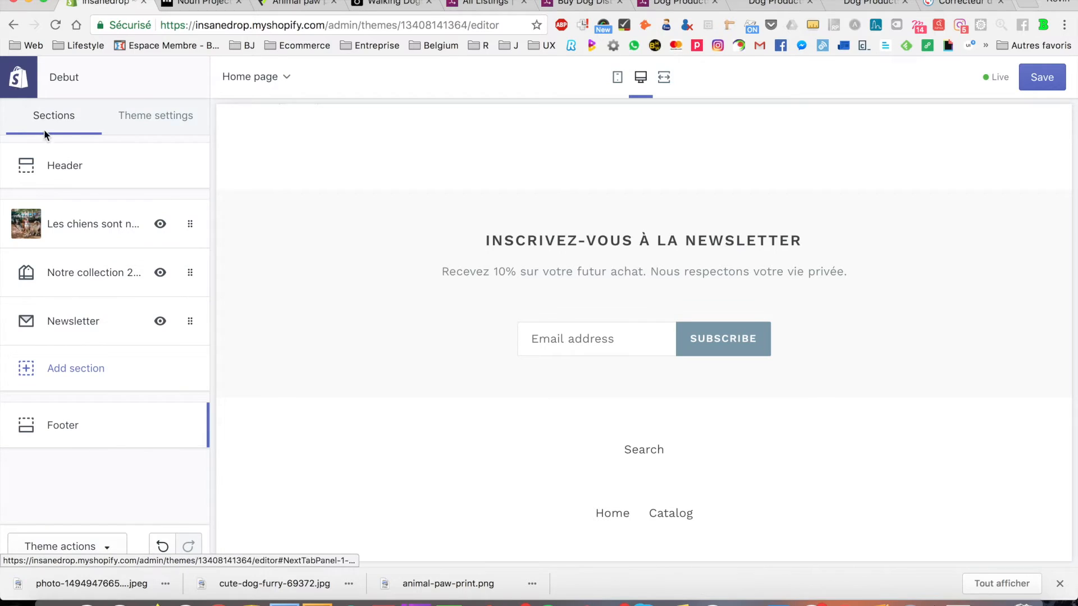
left_click(28, 83)
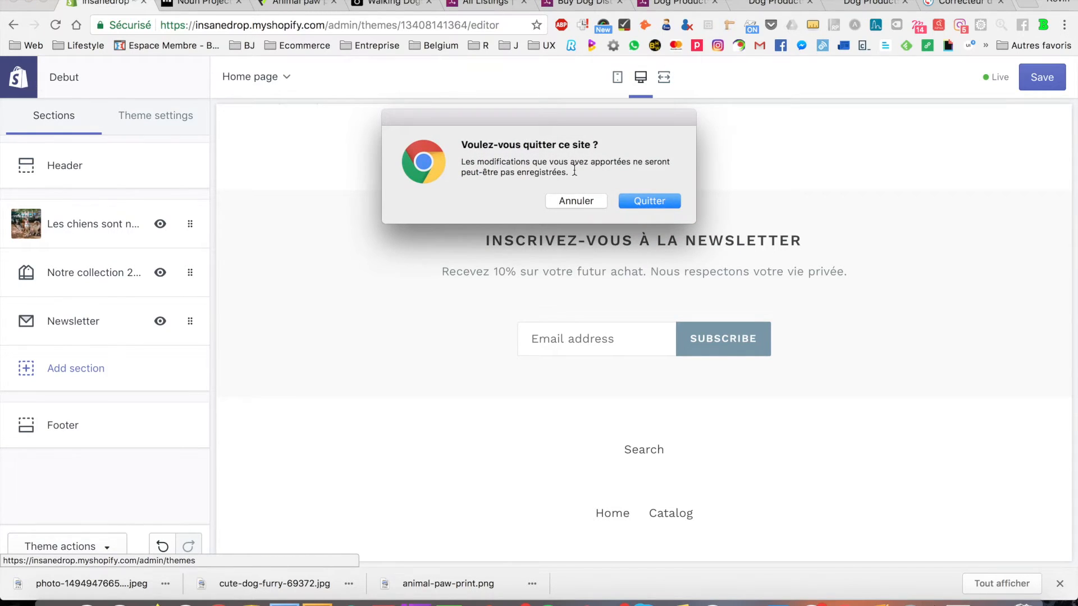
left_click(583, 196)
left_click(1039, 78)
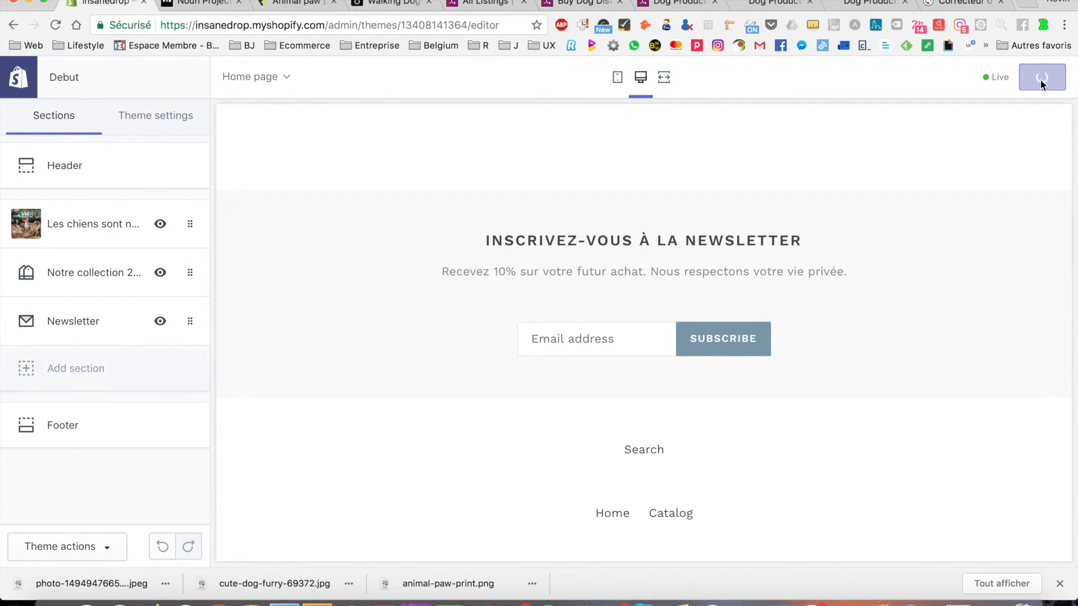
left_click(152, 125)
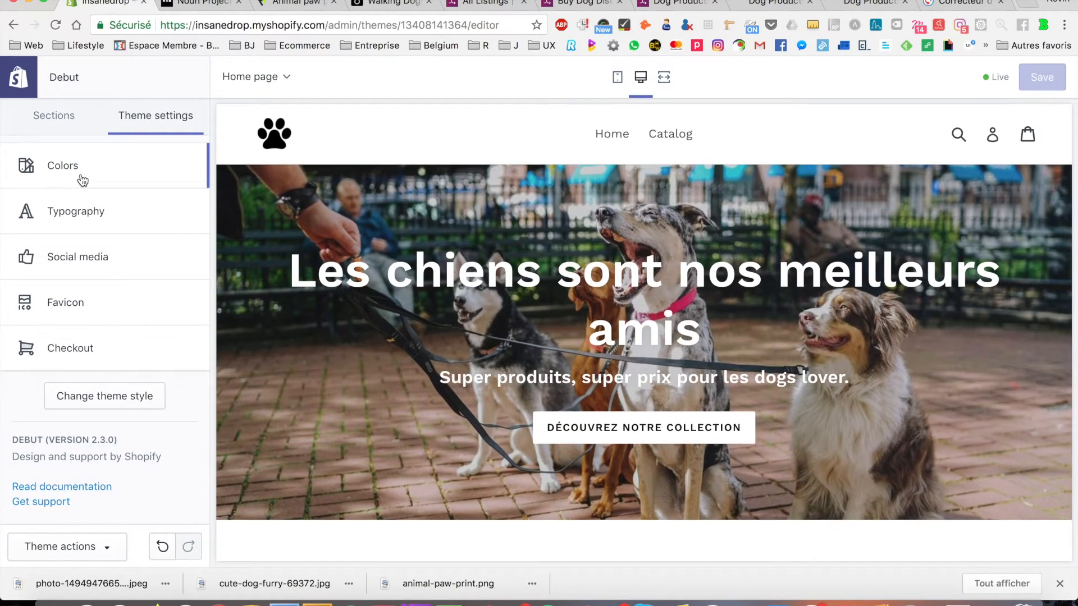
- Review the theme's color settings and the available heading fonts in the typography settings
left_click(83, 180)
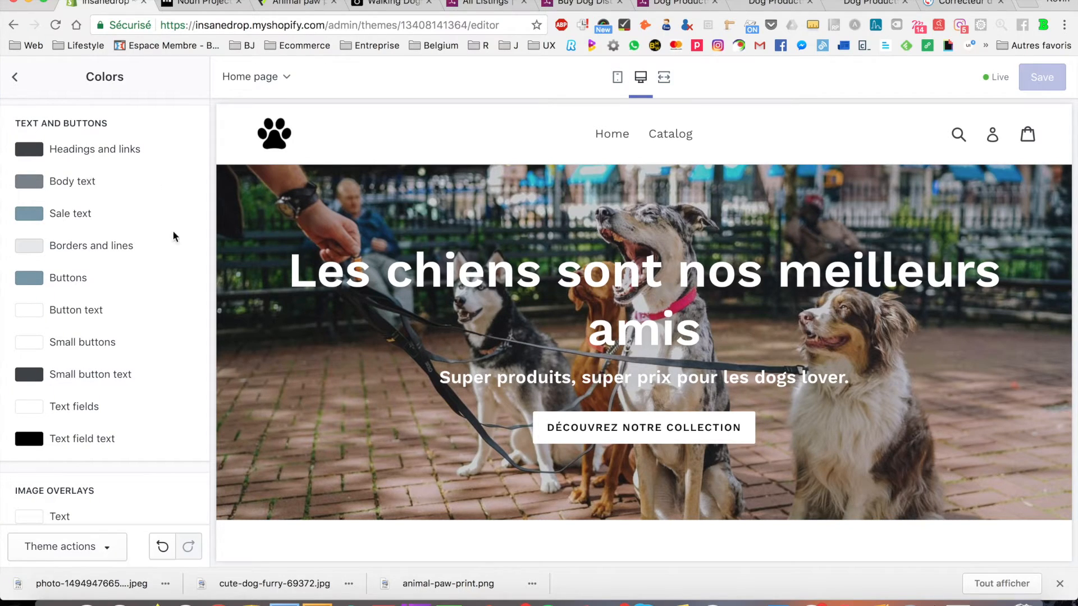
left_click(25, 89)
left_click(99, 224)
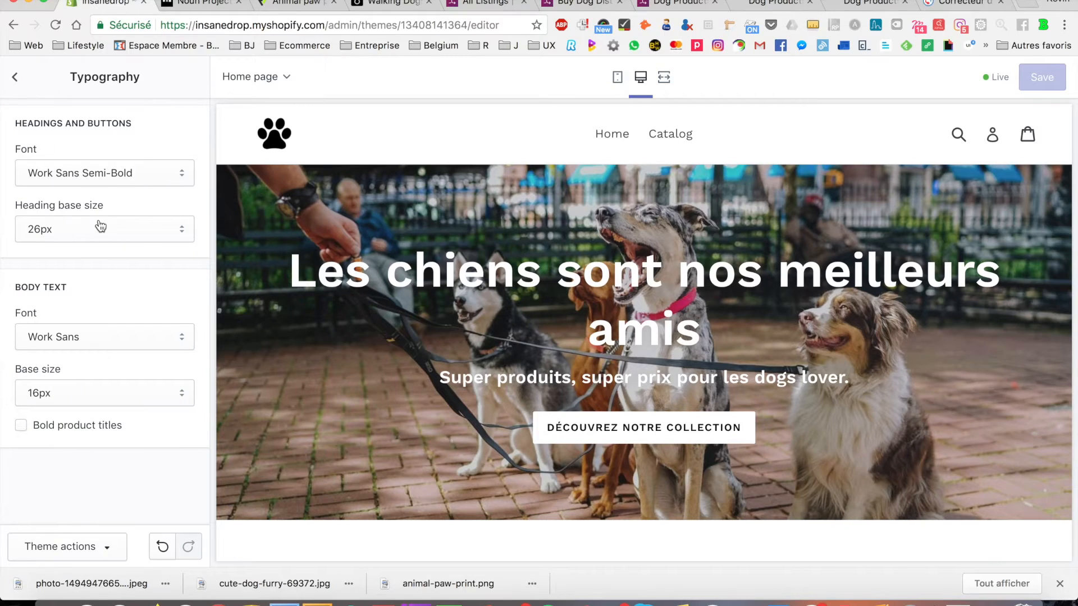
left_click(161, 172)
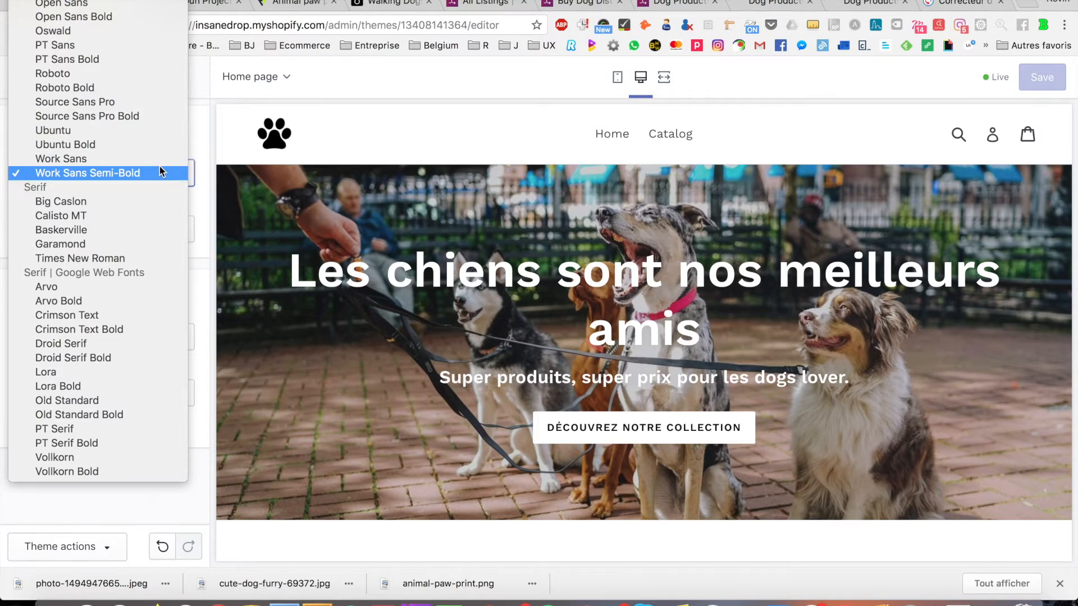
left_click(198, 140)
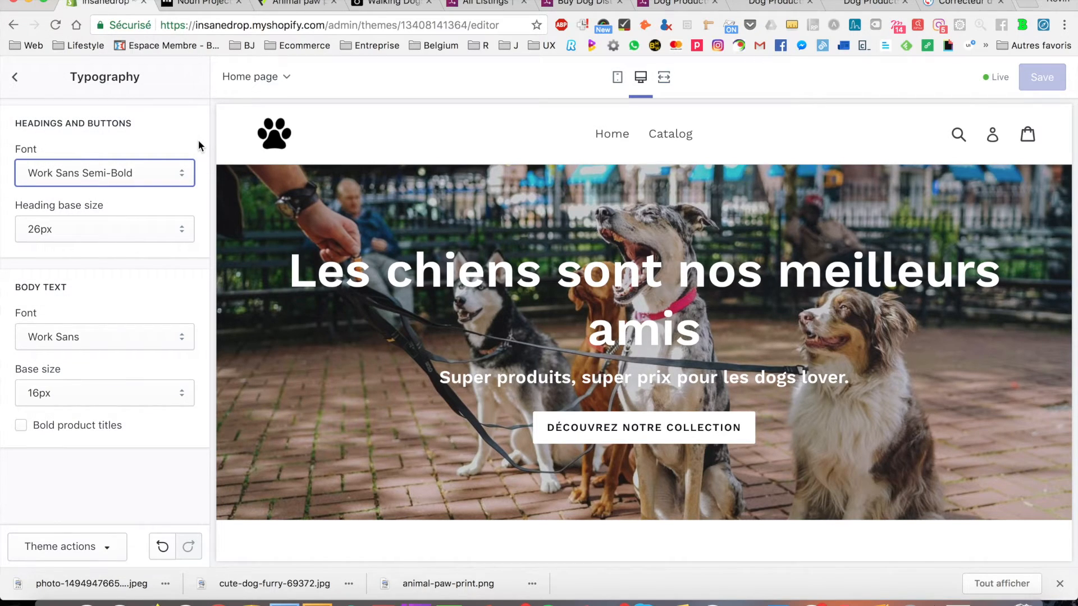
- Set the heading base size to 22px and save the theme
left_click(158, 225)
left_click(151, 212)
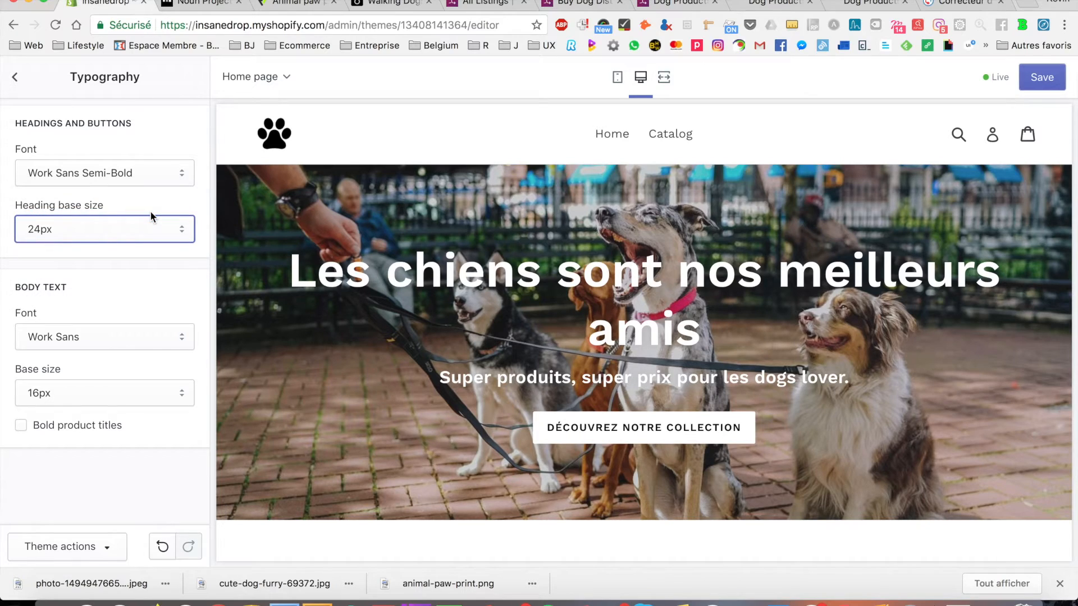
left_click(157, 225)
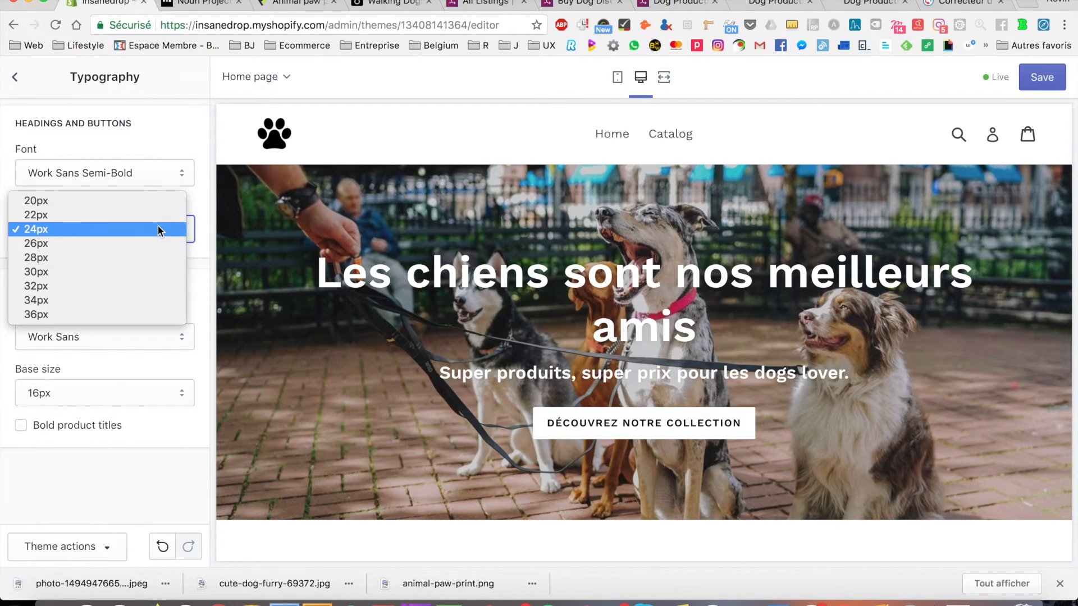
left_click(156, 216)
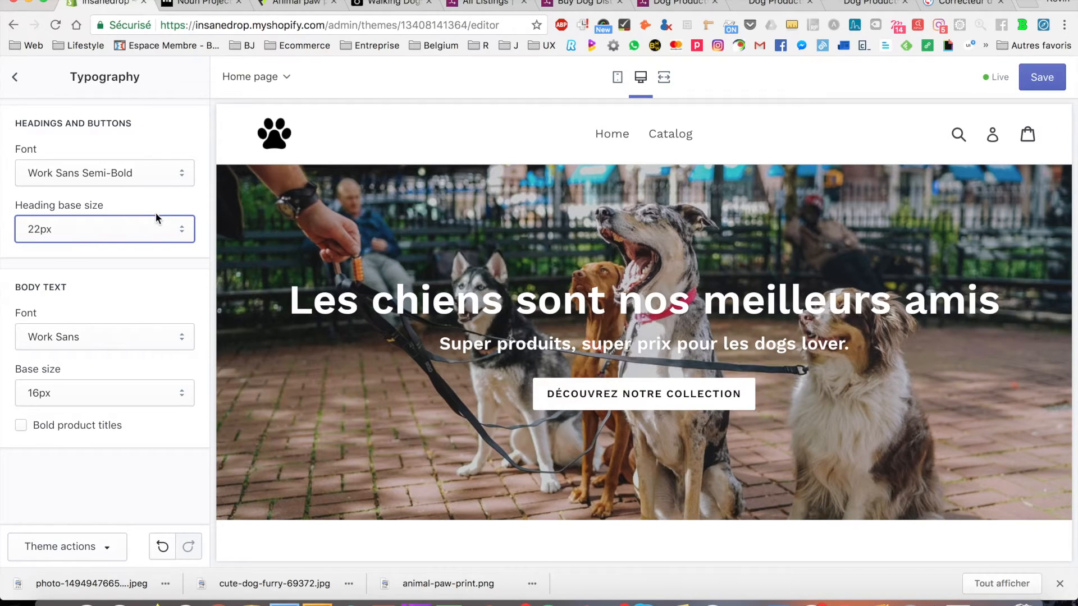
left_click(1039, 77)
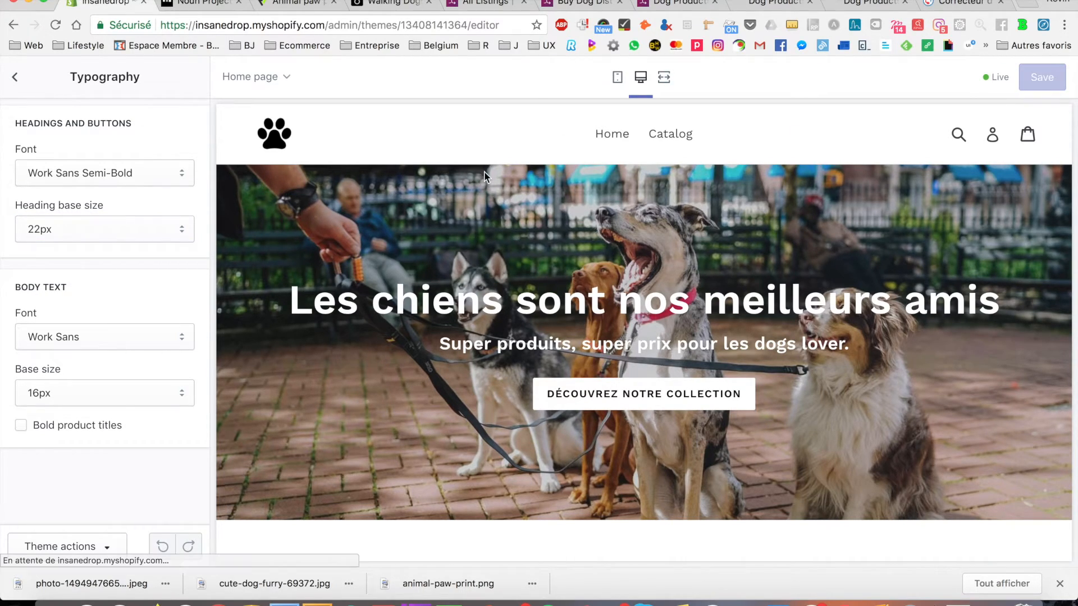
- Leave the theme editor and open the Main menu from the online store's navigation settings
left_click(20, 80)
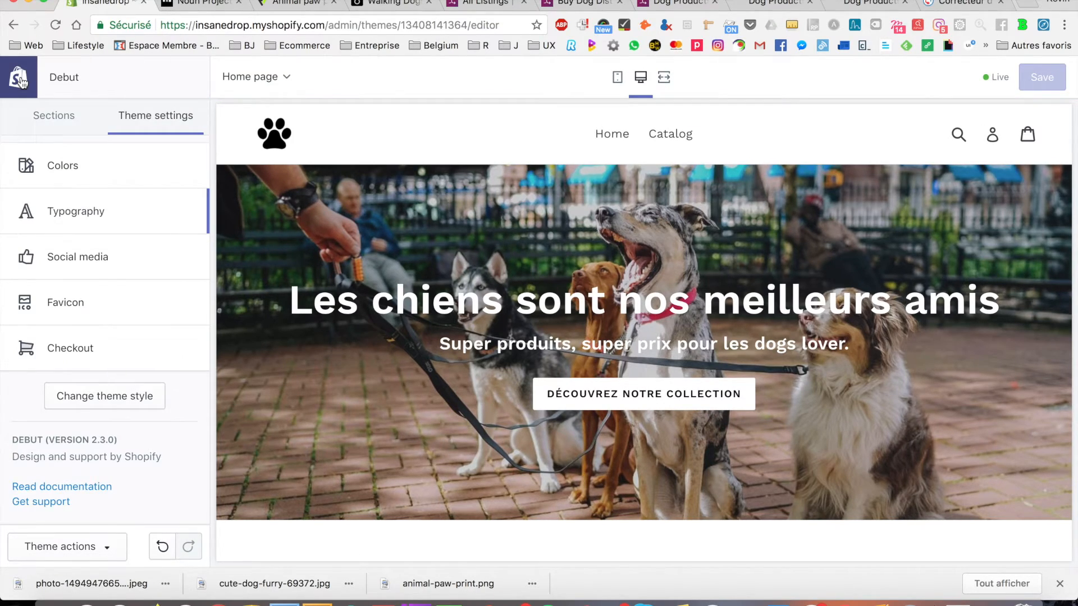
left_click(27, 83)
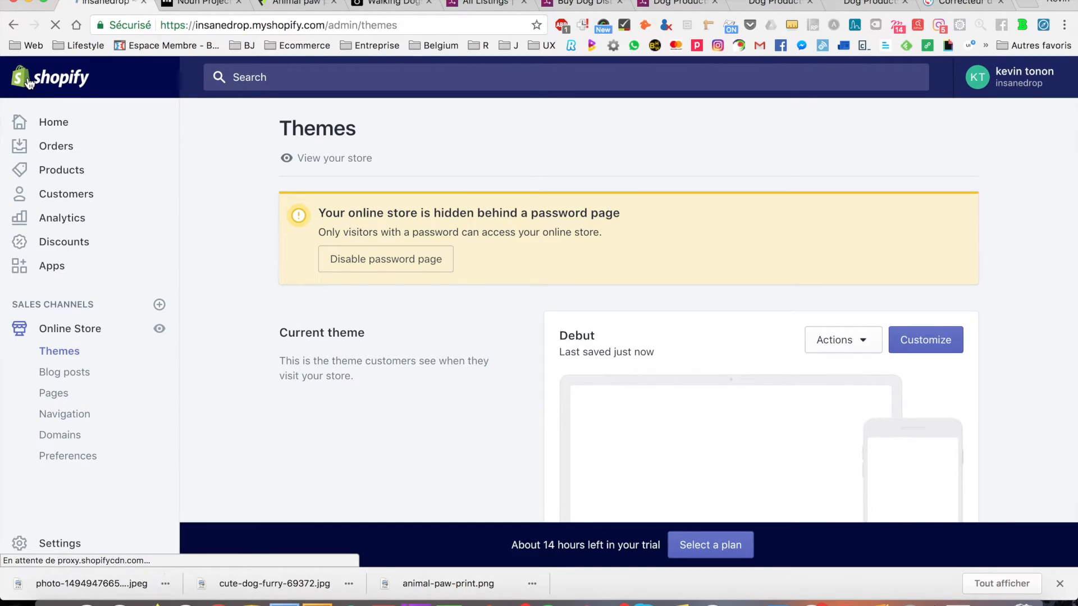
left_click(64, 416)
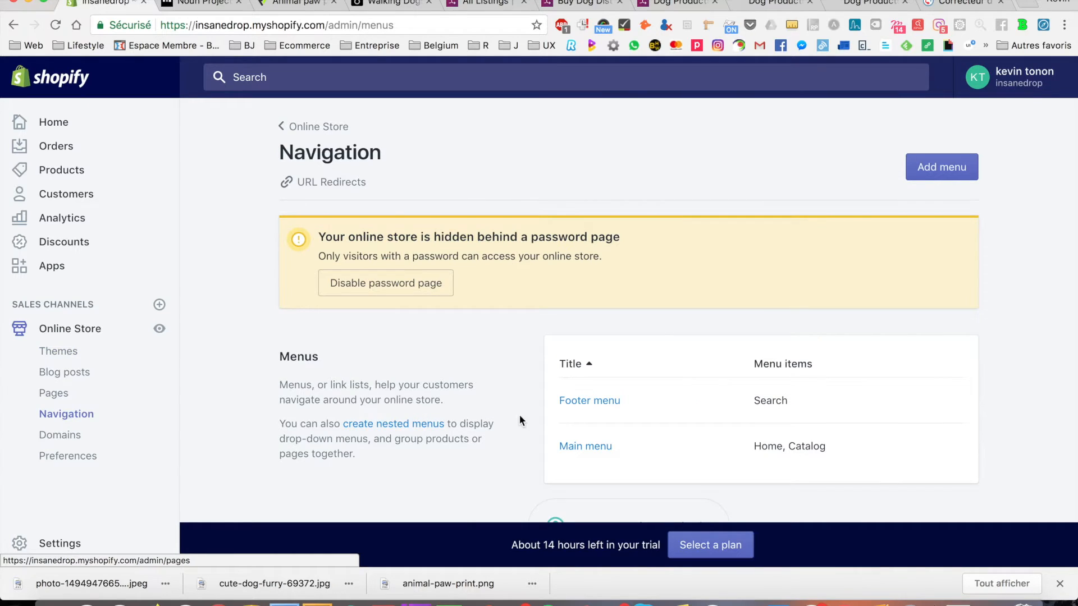
scroll(504, 414, "down", 2)
left_click(617, 383)
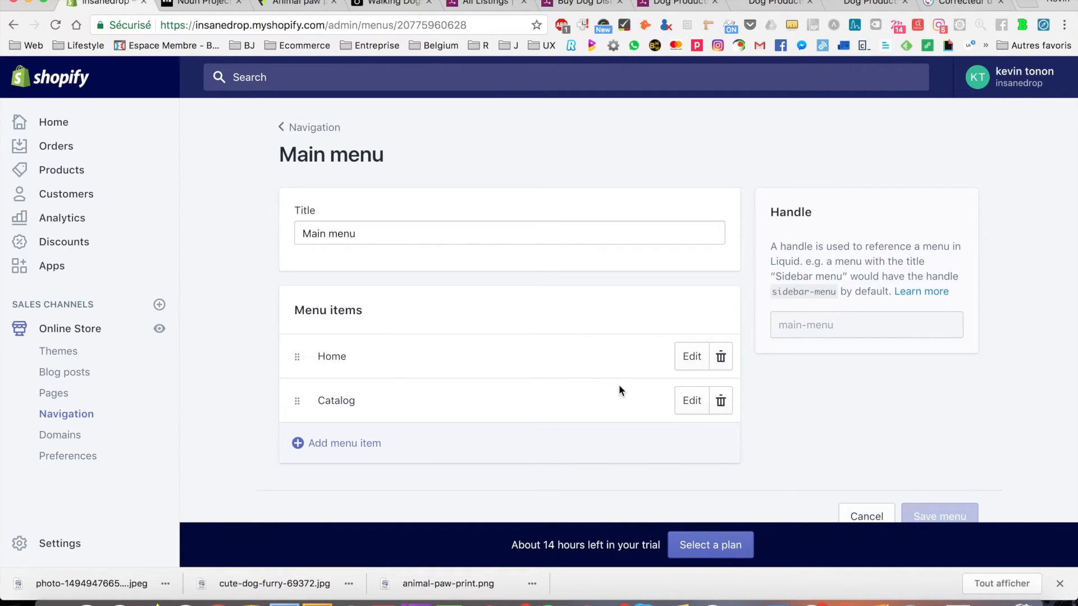
- Rename the Catalog menu item as "Notre collection 2018", keeping its All Products link, and save the Main menu
left_click(692, 403)
left_click(456, 313)
double_click(456, 313)
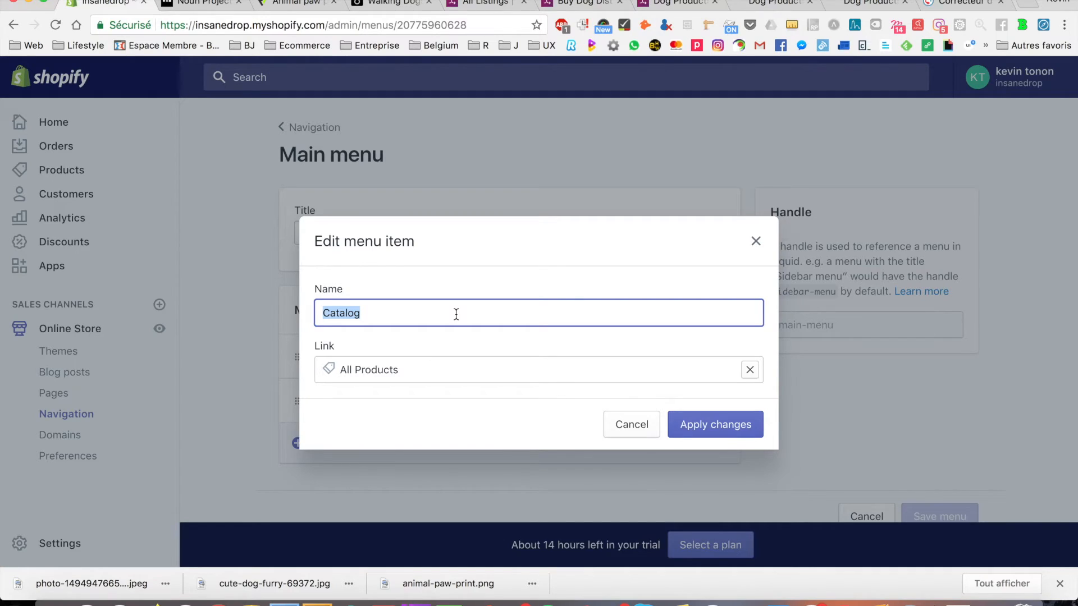
type("Notre collec")
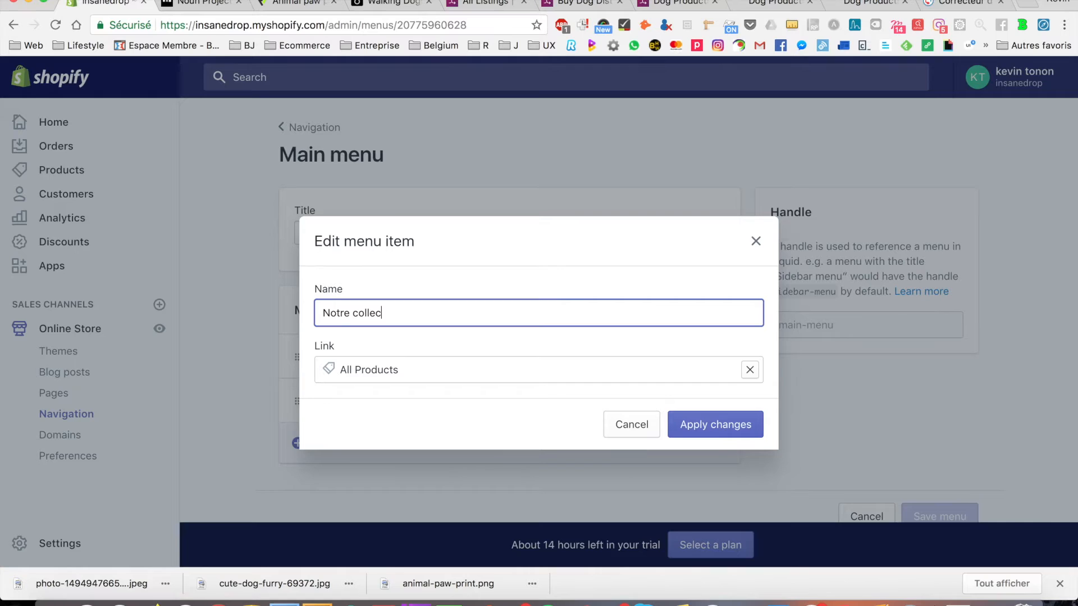
type("tion 20")
key("BackSpace")
key("BackSpace")
left_click(454, 372)
left_click(709, 426)
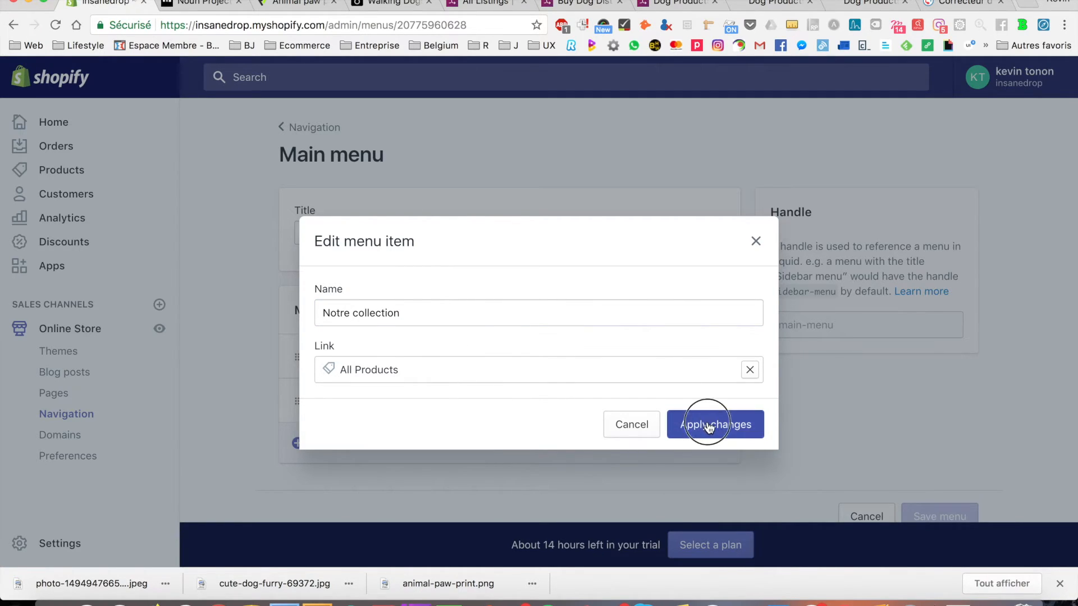
scroll(462, 338, "down", 1)
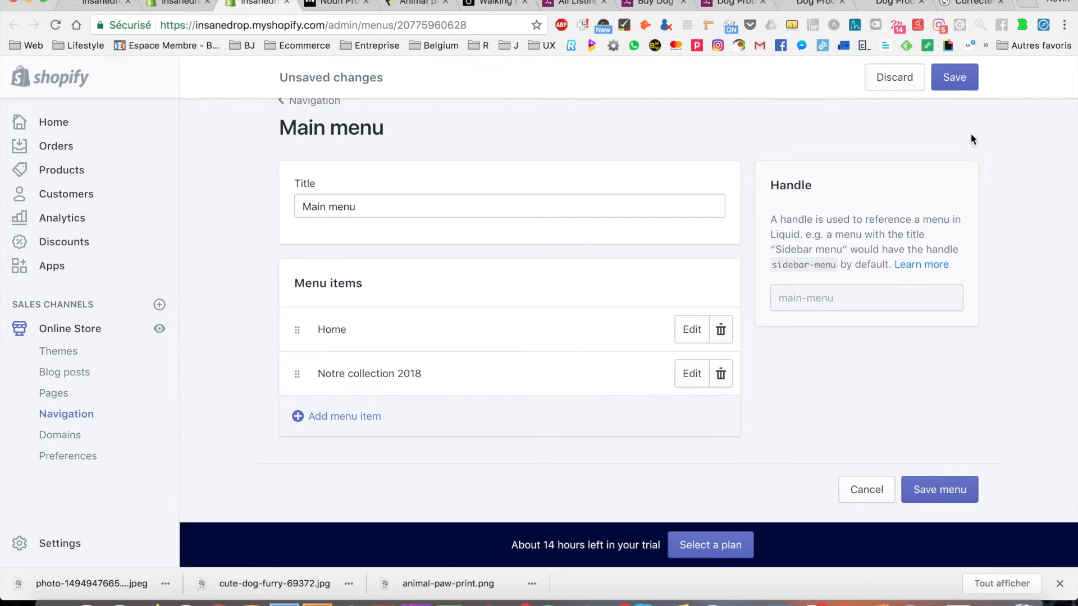
left_click(954, 77)
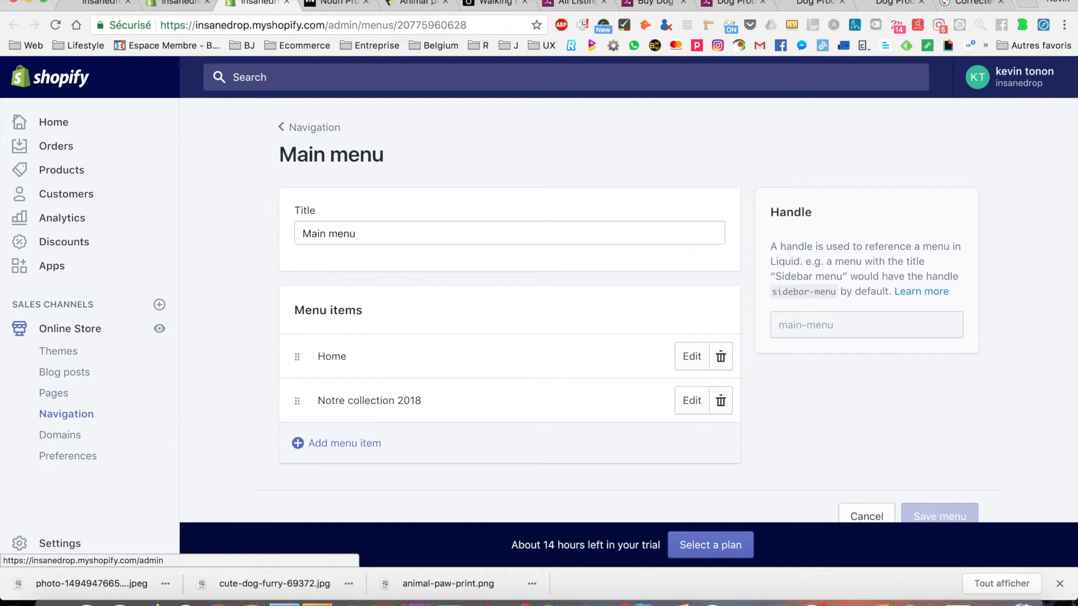
- Check the header menu in the theme preview and reopen the Debut theme for customization from the store admin
left_click(169, 7)
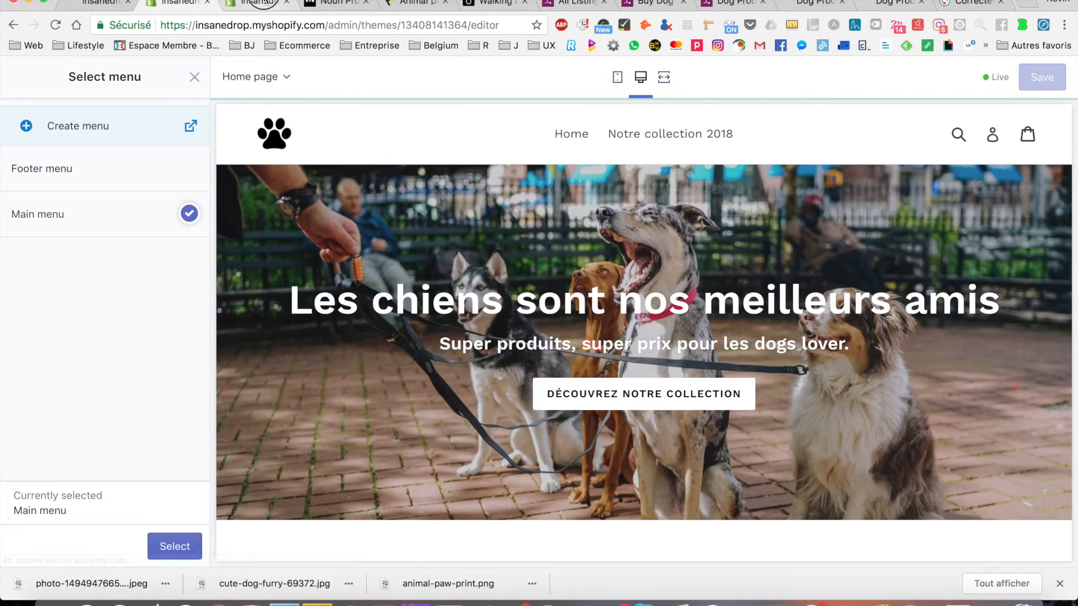
left_click(264, 3)
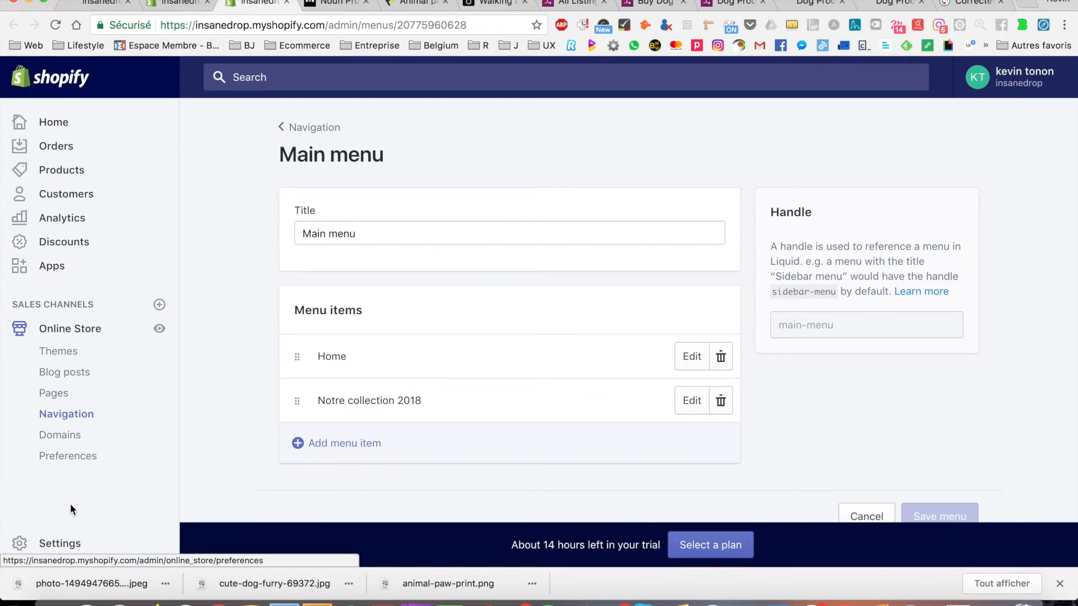
left_click(62, 545)
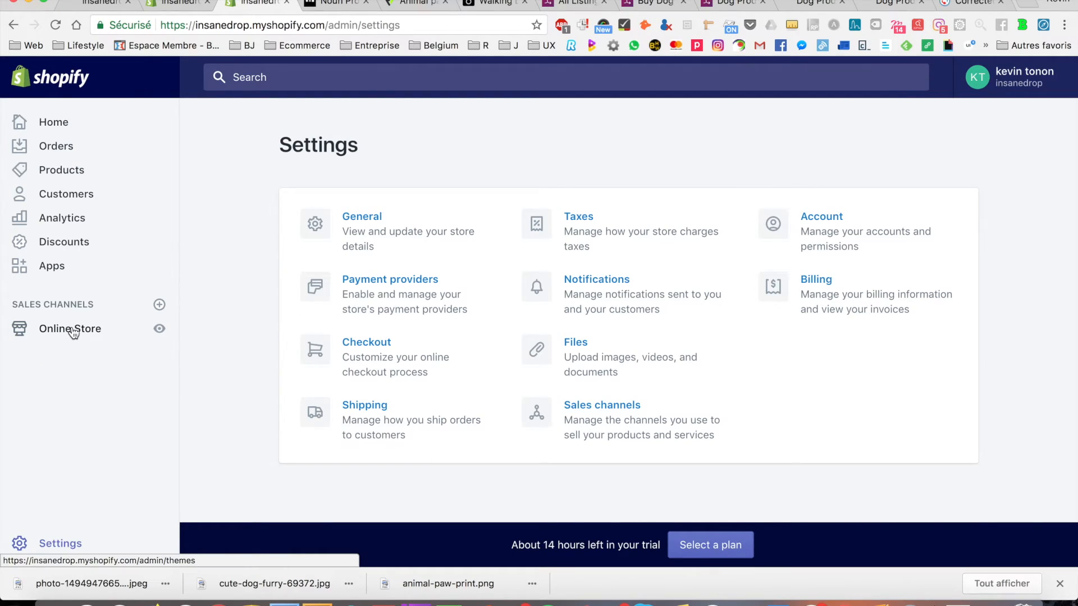
left_click(73, 331)
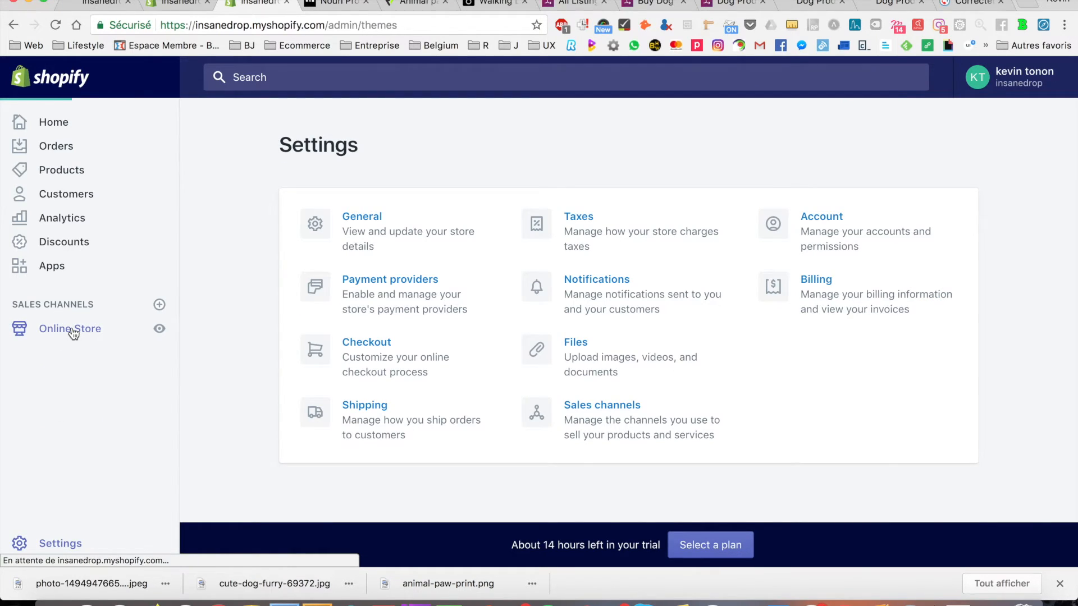
scroll(779, 247, "down", 2)
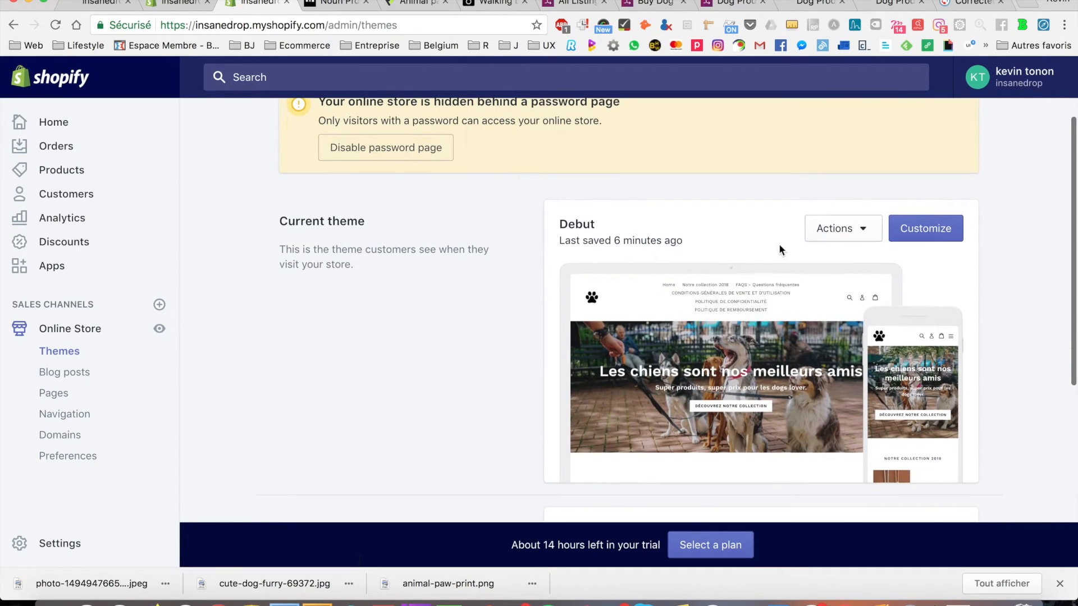
left_click(929, 226)
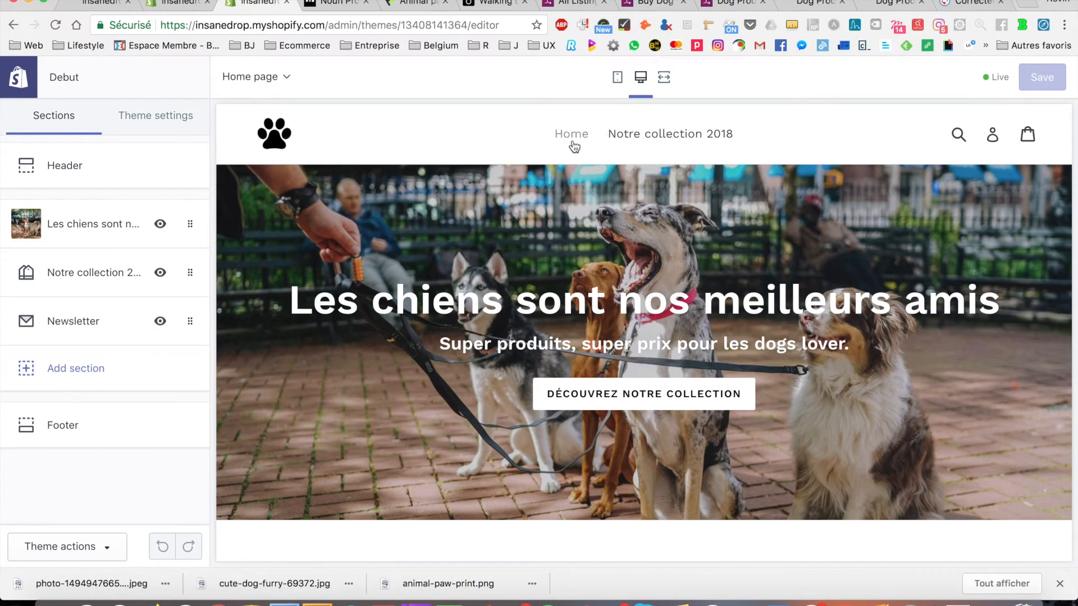
- Open the Footer section and bring up its primary menu, Footer menu, for editing
left_click(84, 435)
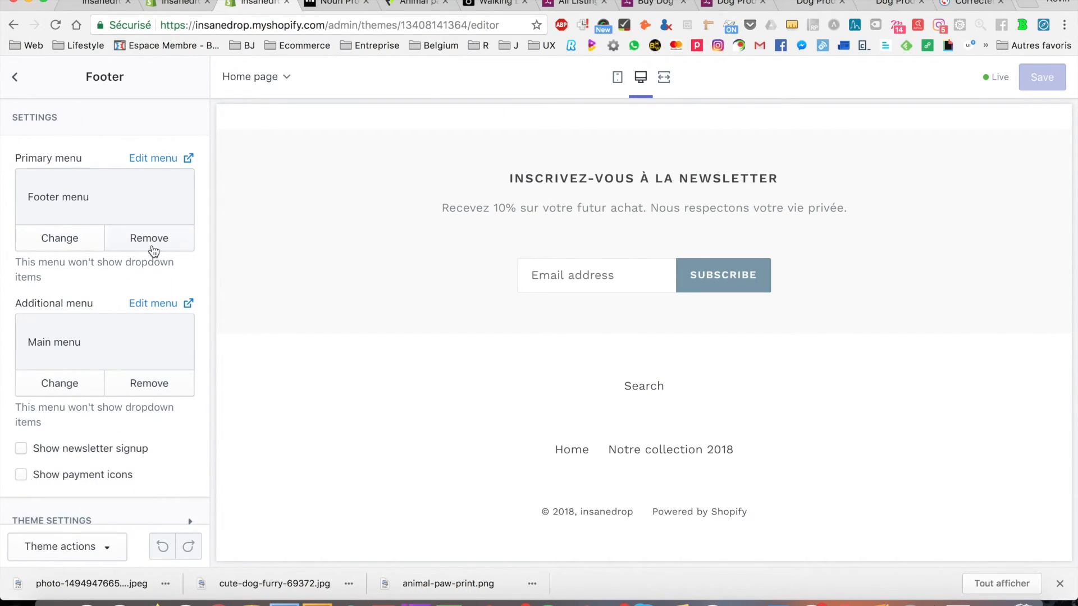
left_click(66, 245)
left_click(195, 78)
left_click(168, 160)
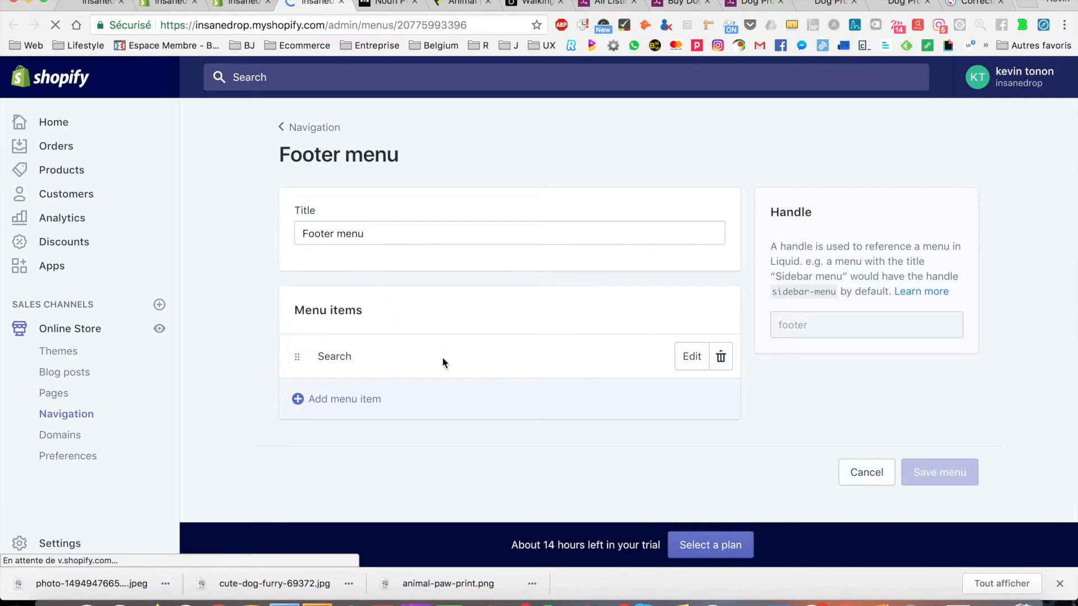
- Add a Footer menu item linked to the page "CONDITIONS GÉNÉRALES DE VENTE ET D'UTILISATION", keeping the page title as its name
left_click(406, 400)
left_click(433, 370)
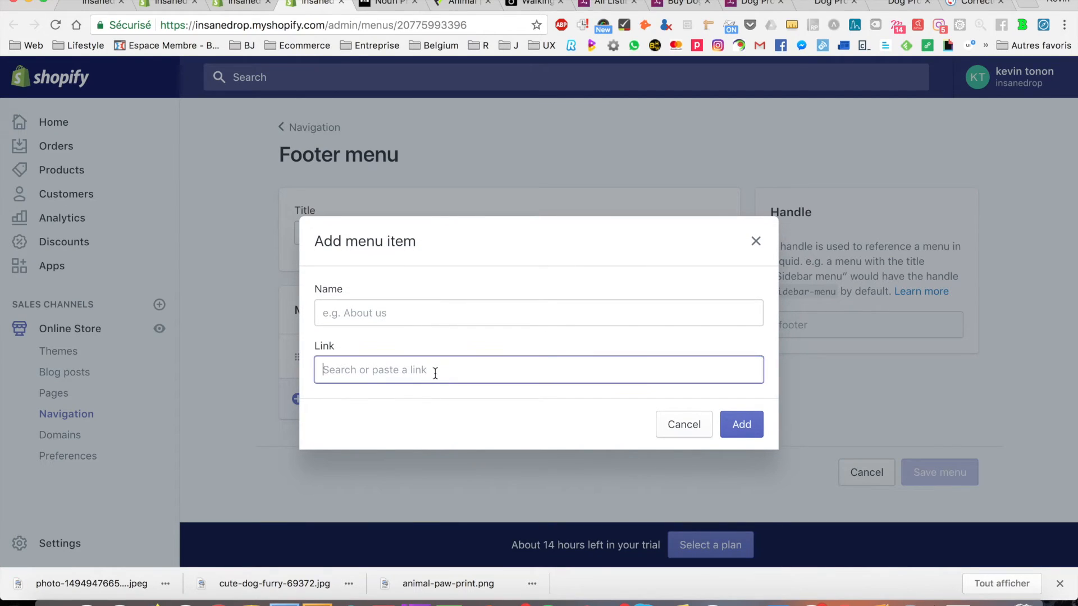
scroll(424, 417, "down", 1)
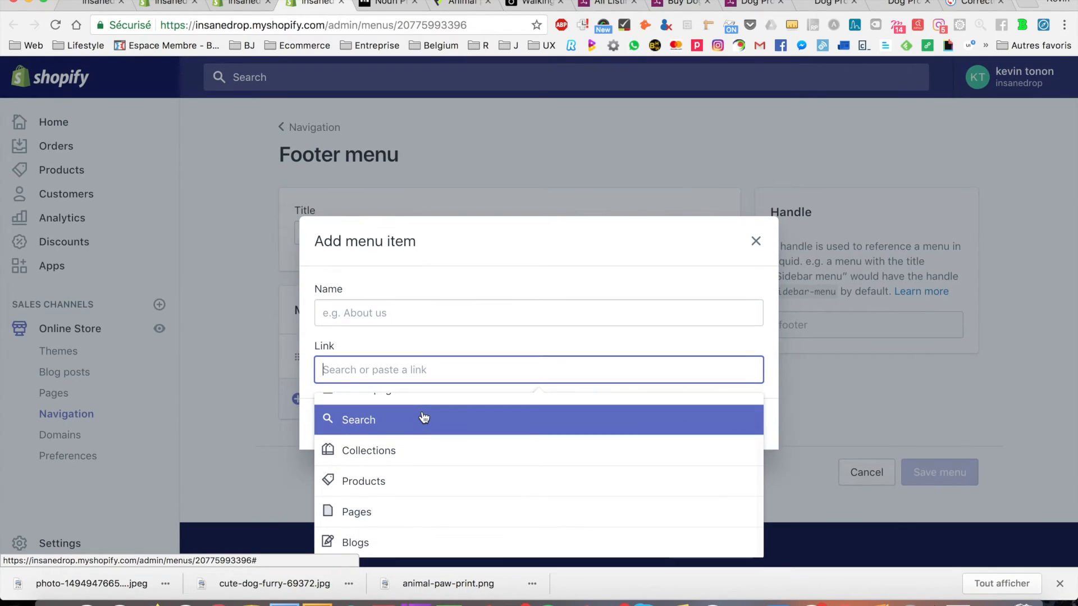
left_click(410, 512)
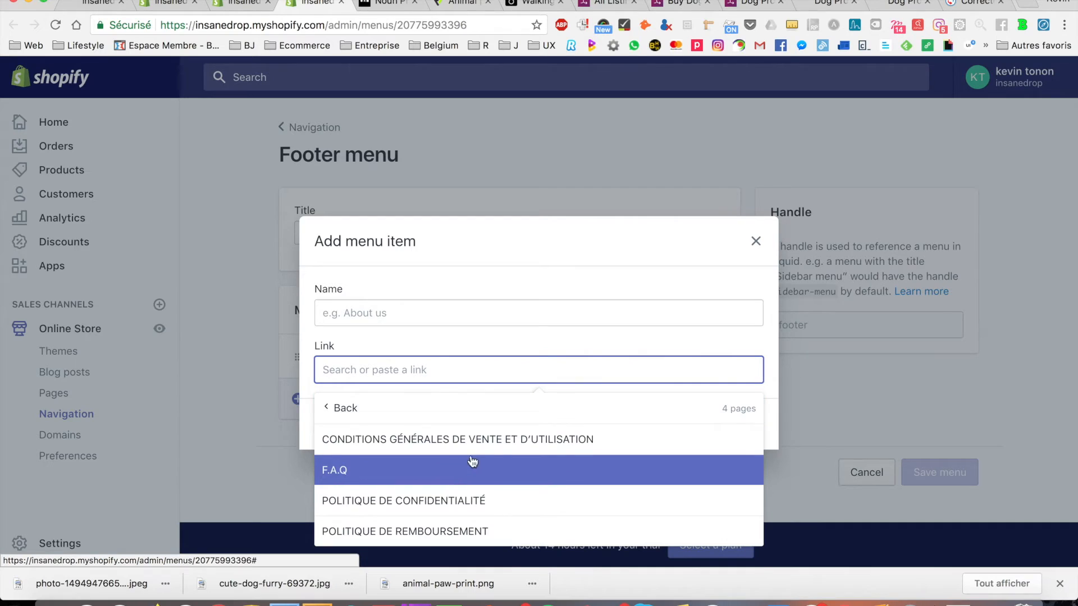
left_click(491, 455)
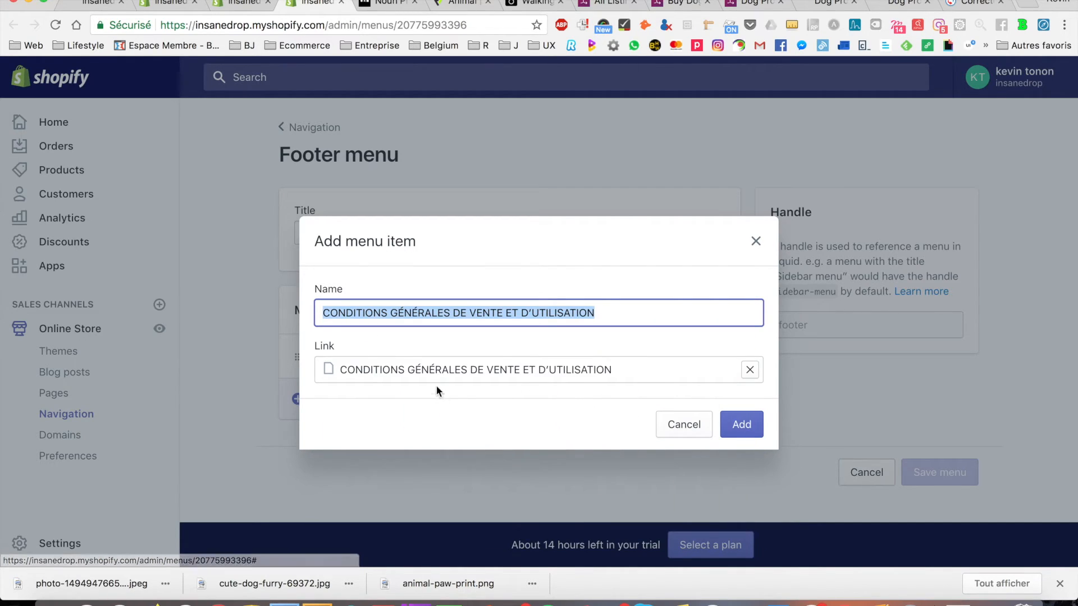
left_click(733, 427)
- Add a Footer menu item linked to the page "POLITIQUE DE CONFIDENTIALITÉ", keeping the page title as its name
left_click(371, 464)
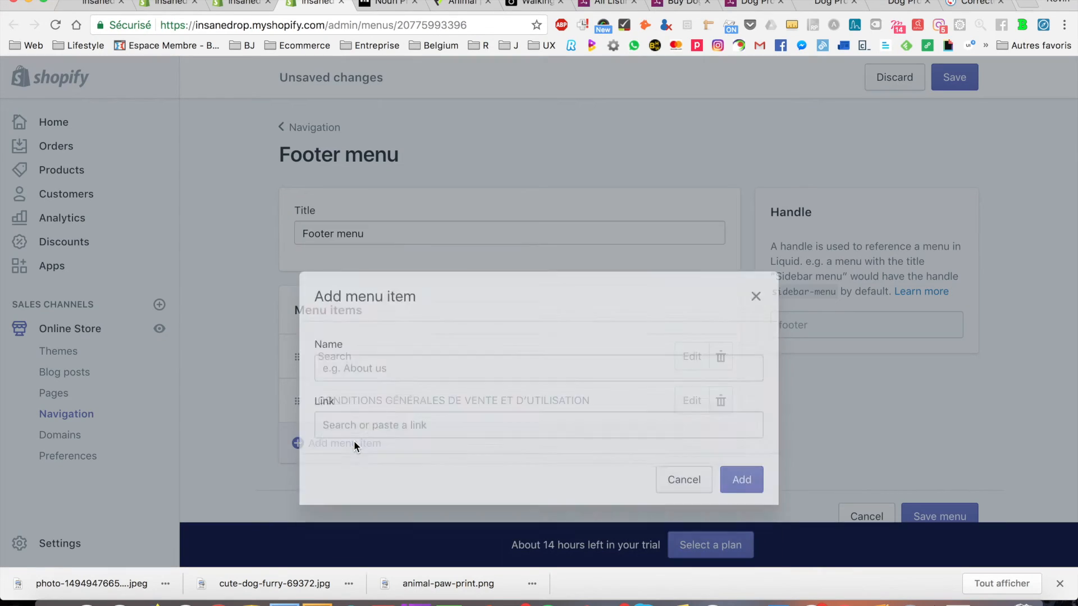
left_click(385, 306)
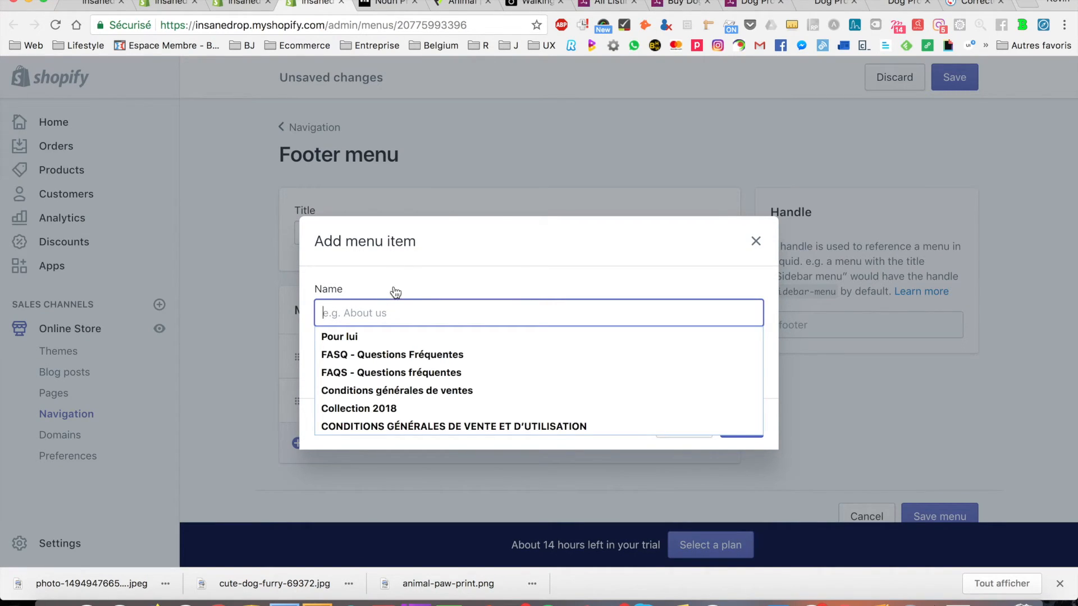
left_click(386, 368)
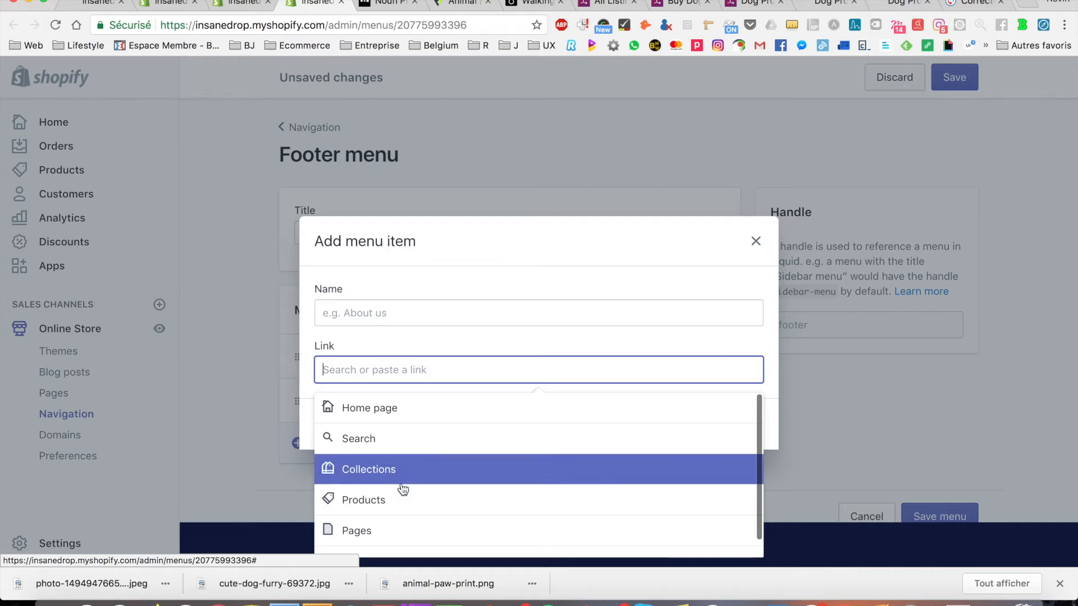
left_click(397, 528)
left_click(427, 500)
left_click(742, 424)
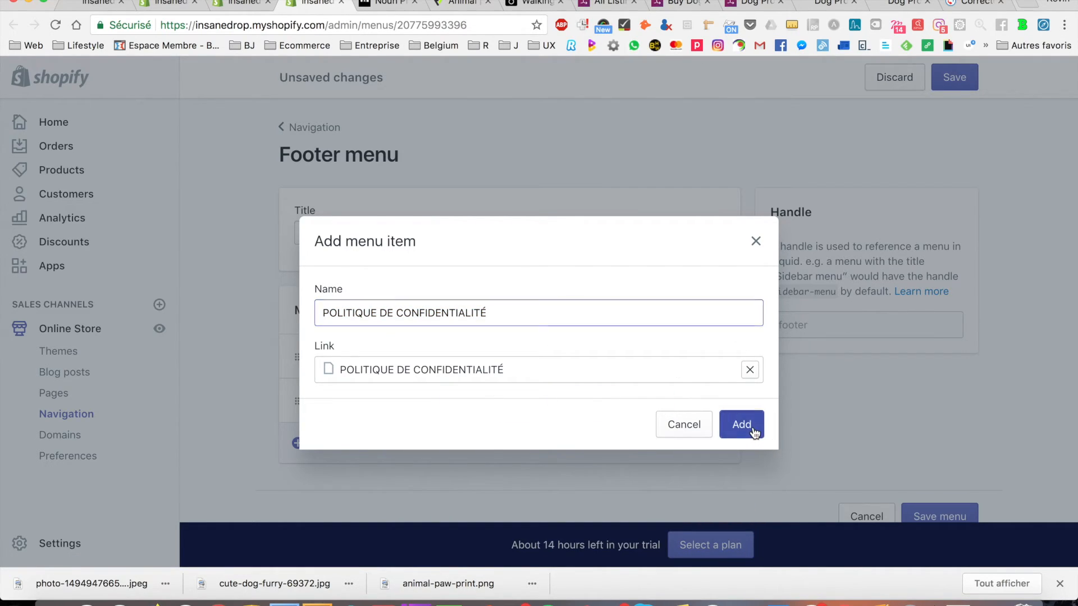
- Add a Footer menu item linked to the page "POLITIQUE DE REMBOURSEMENT", keeping the page title as its name
left_click(400, 492)
left_click(392, 367)
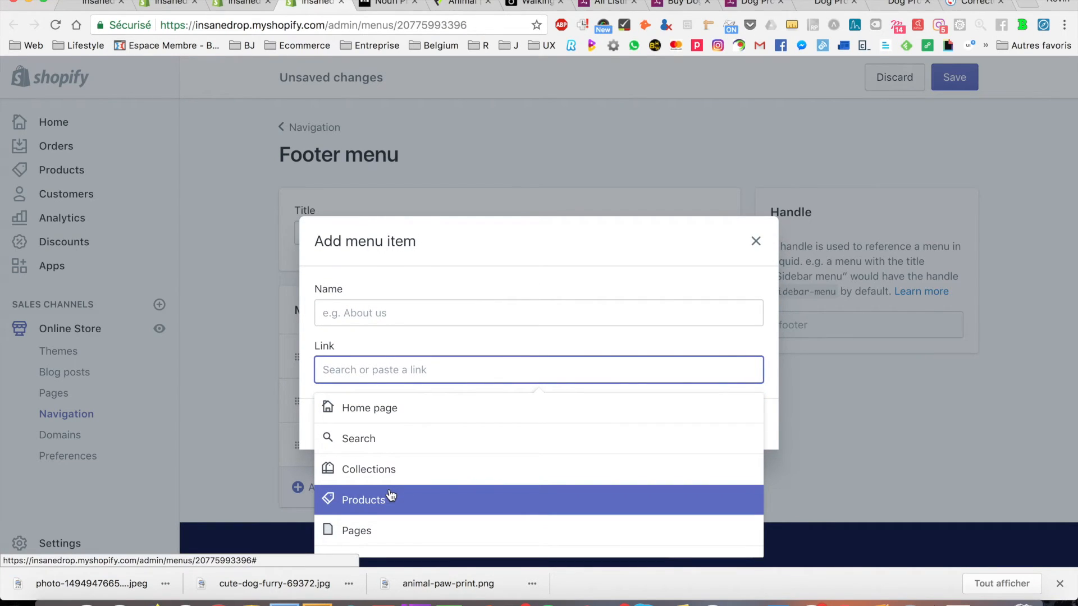
left_click(388, 531)
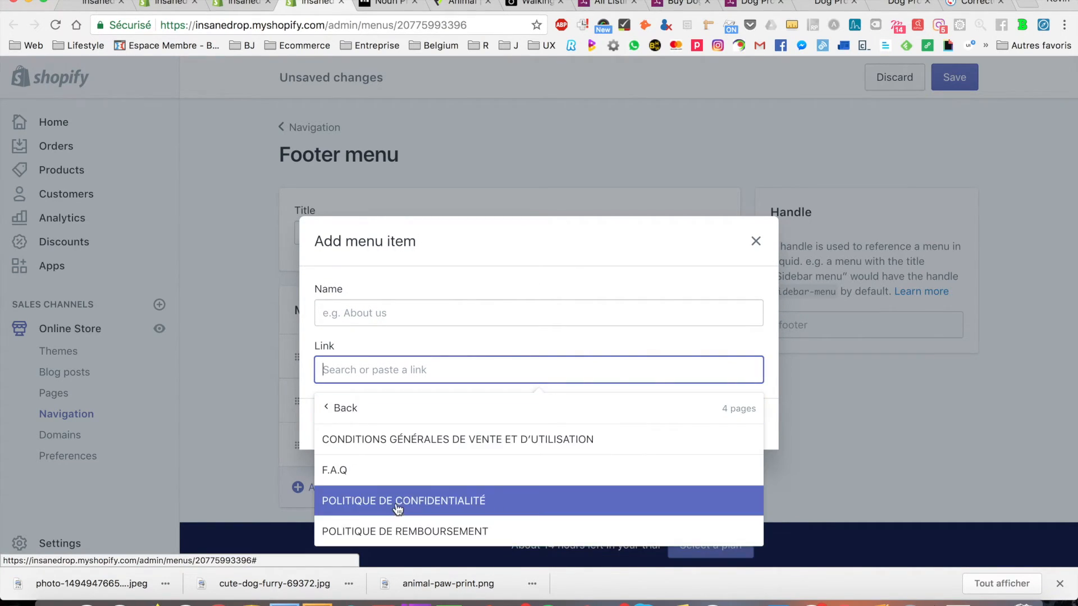
left_click(405, 529)
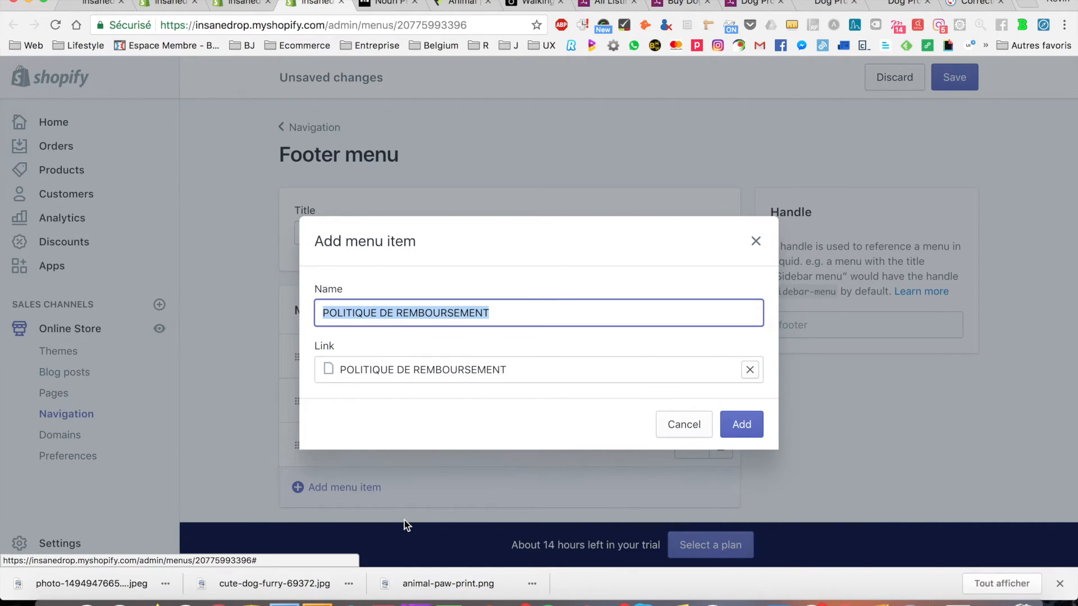
left_click(746, 421)
- Add a Footer menu item linked to the page "F.A.Q", keeping the page title as its name
scroll(500, 425, "down", 2)
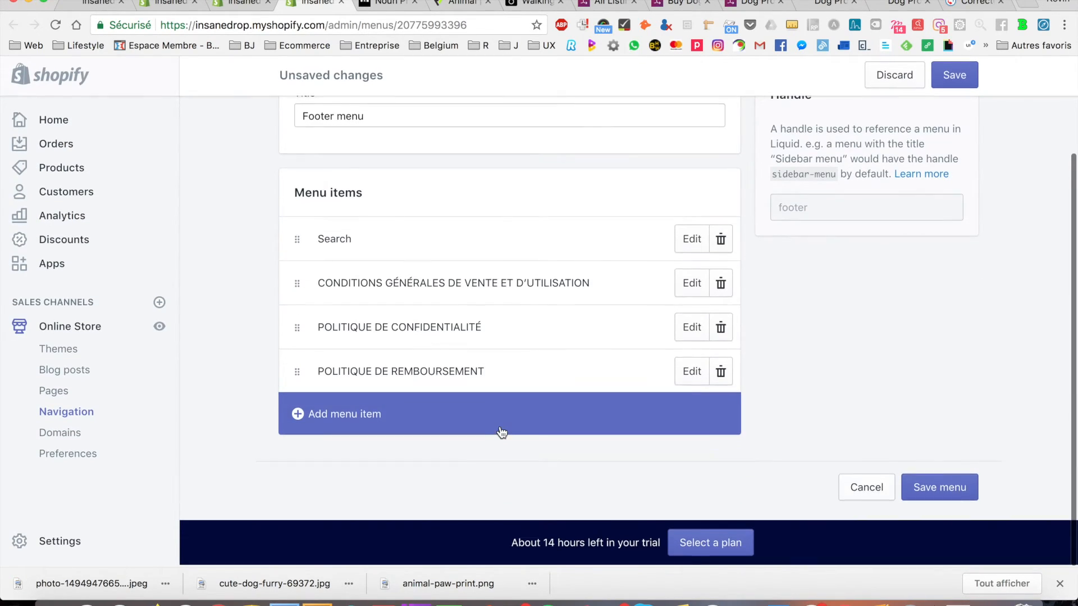
left_click(447, 422)
left_click(433, 375)
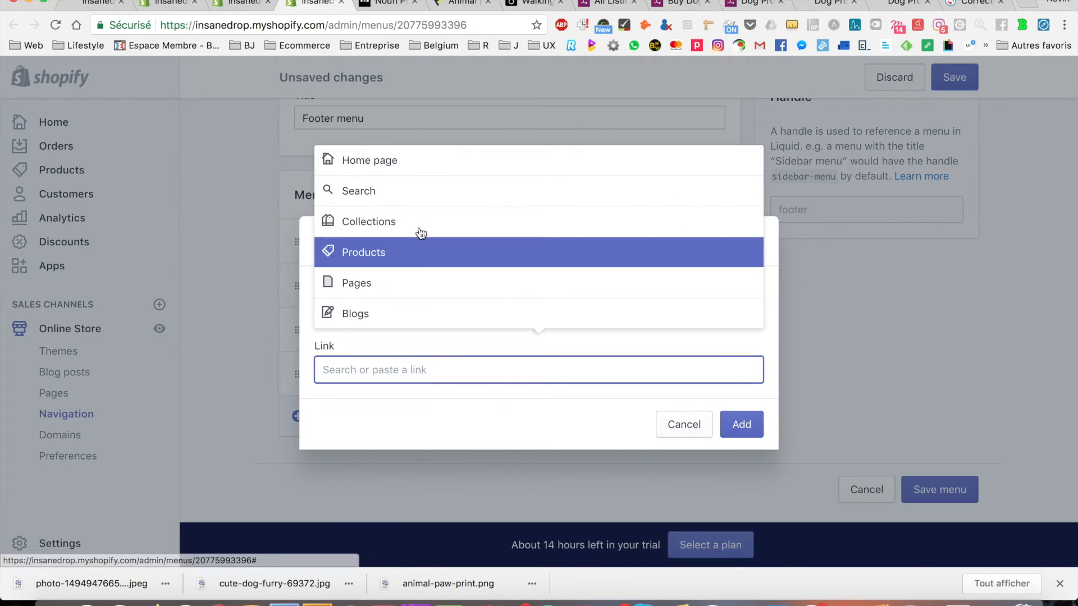
left_click(413, 283)
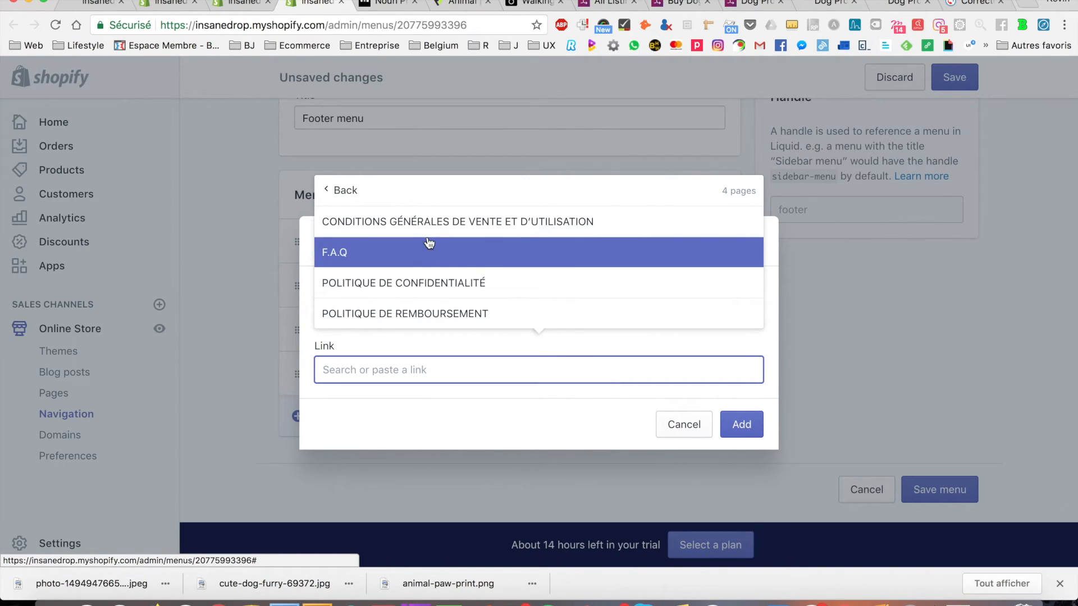
left_click(429, 258)
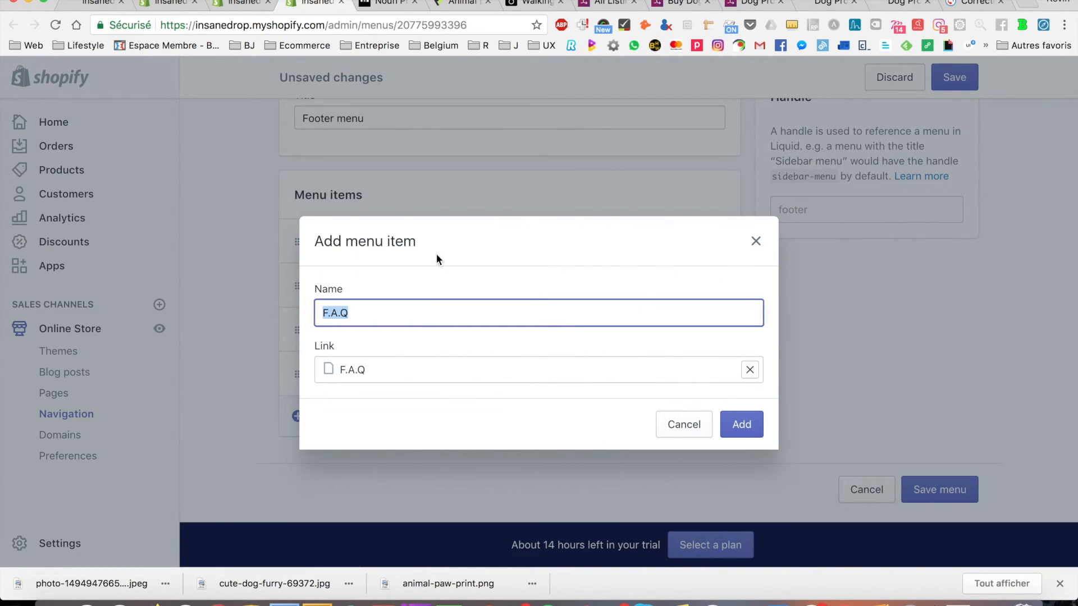
left_click(740, 425)
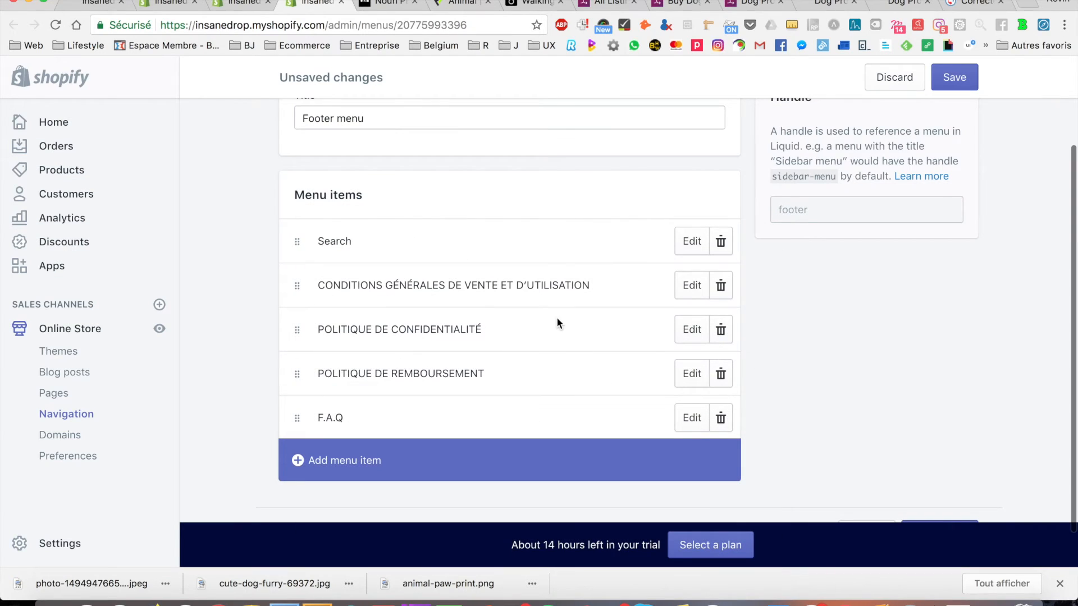
- Save the Footer menu and return to the store's Navigation overview
scroll(557, 320, "up", 2)
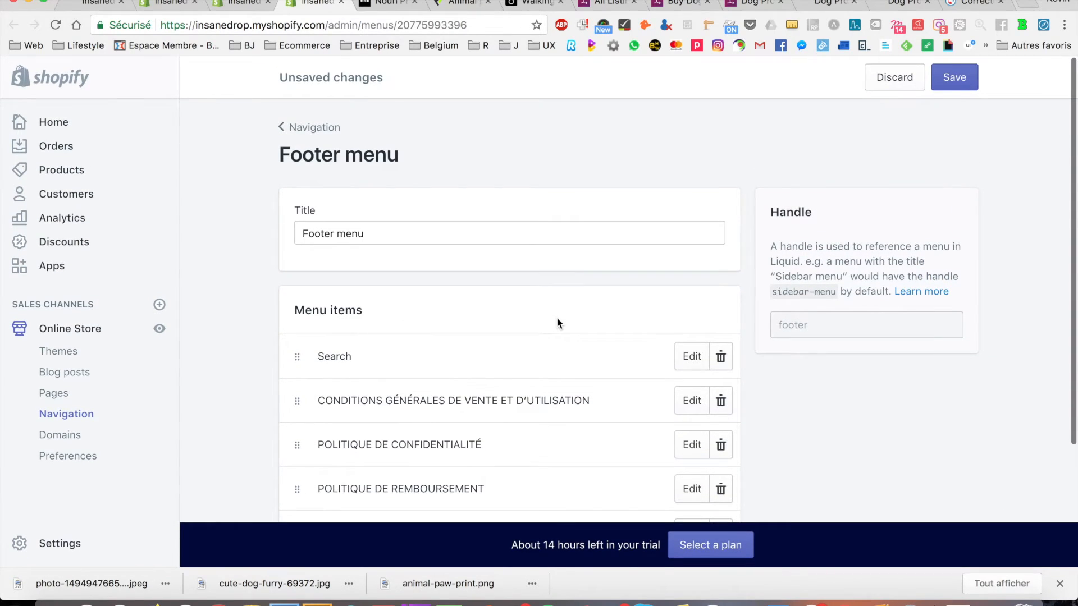
left_click(966, 76)
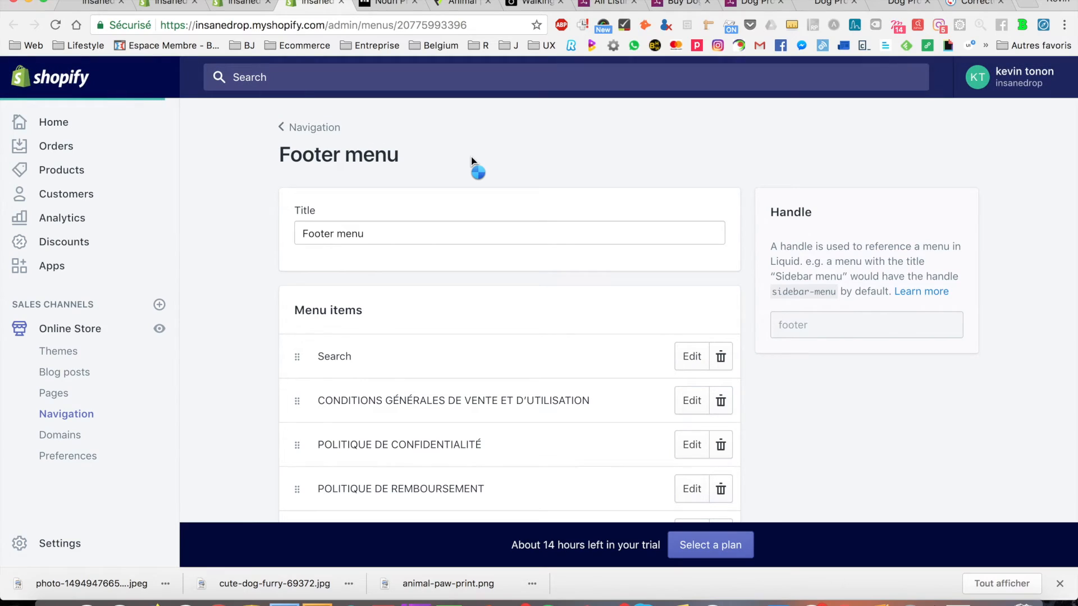
left_click(283, 127)
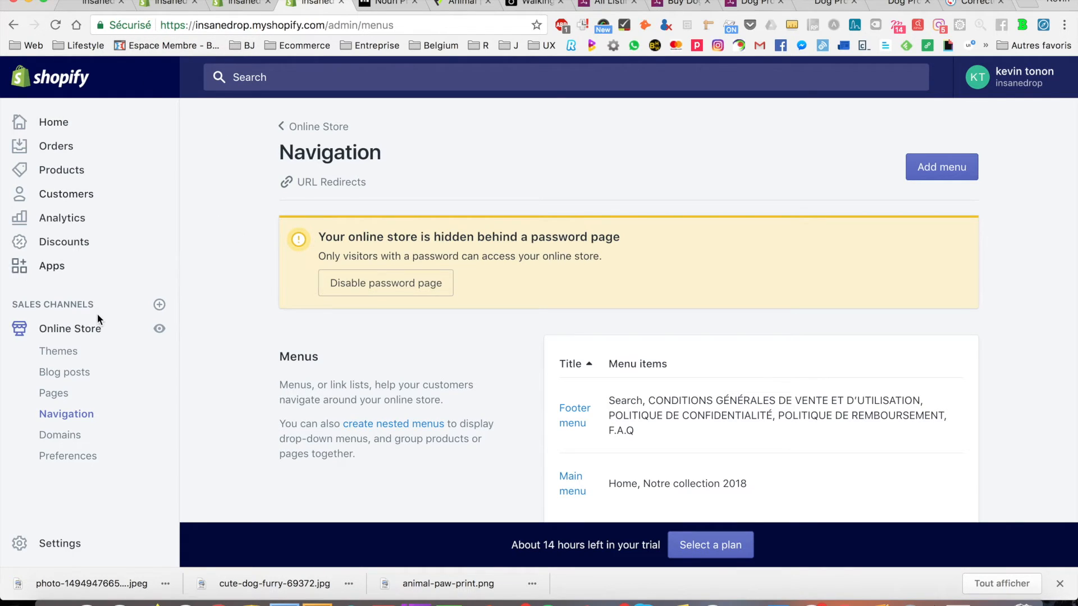
- Check the live storefront's homepage and the dog-paw pendant's product page, returning to the homepage through the logo
left_click(104, 3)
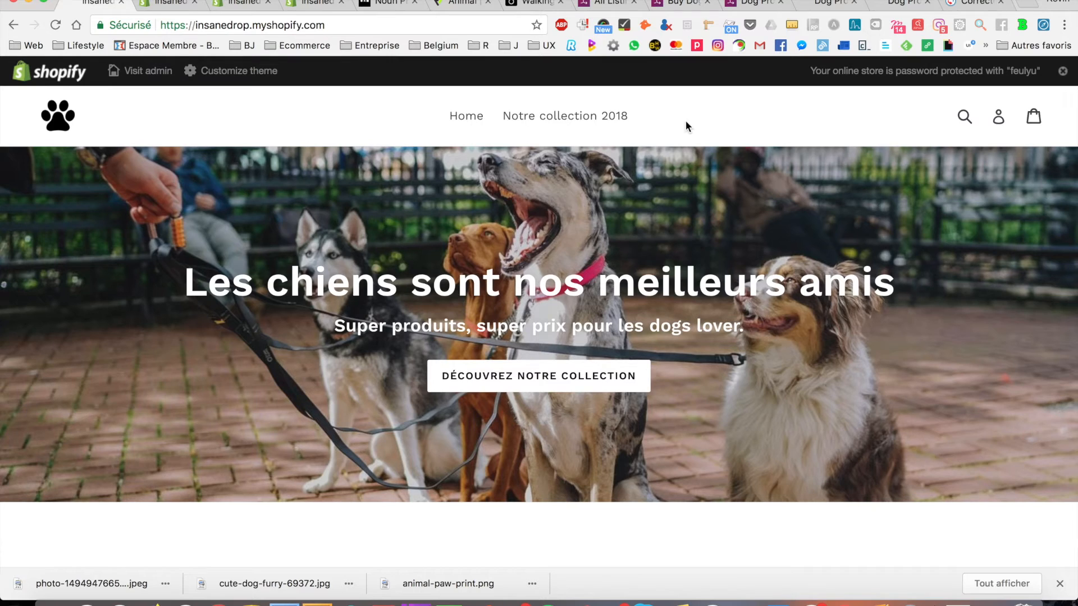
scroll(457, 203, "down", 3)
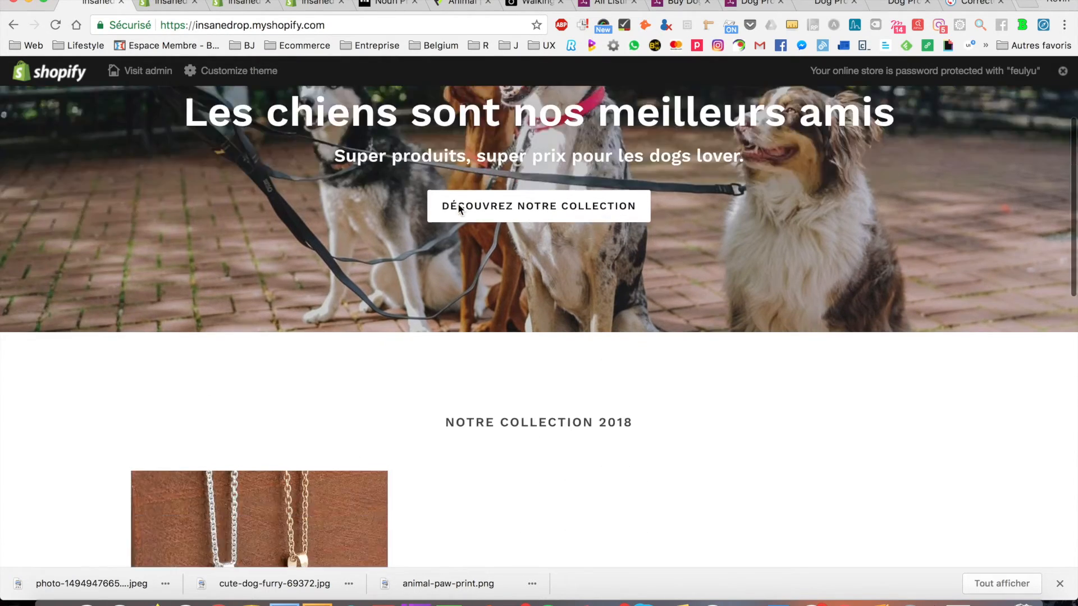
scroll(457, 203, "down", 3)
left_click(339, 396)
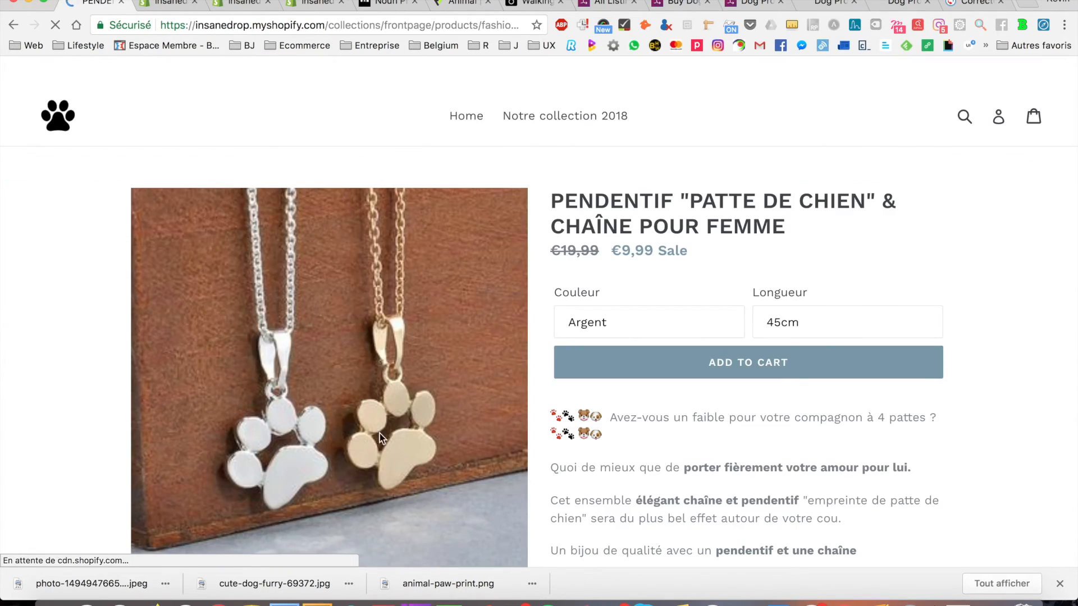
scroll(396, 389, "down", 1)
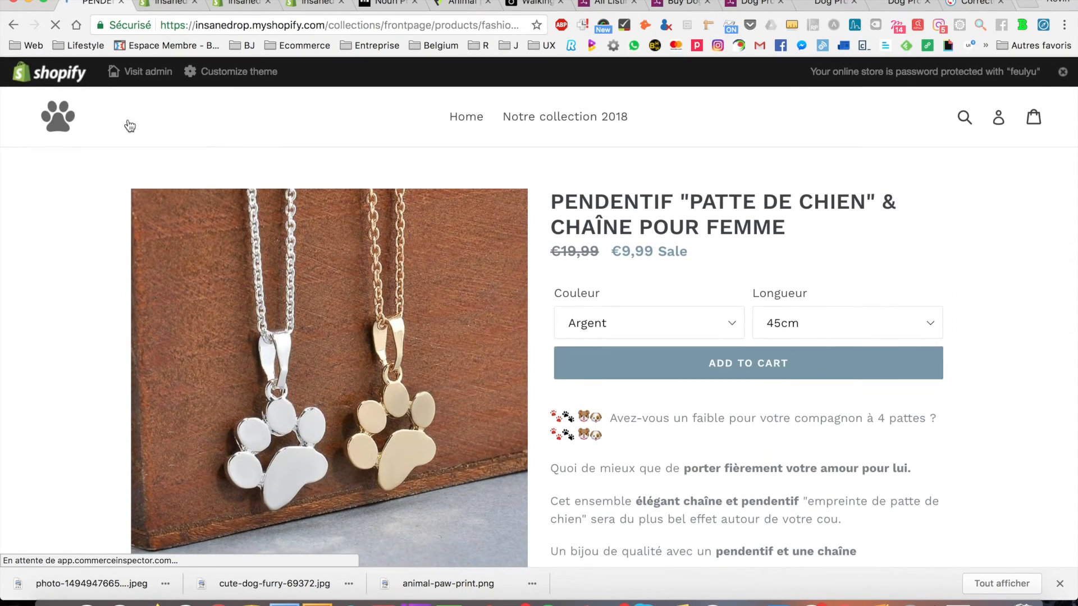
left_click(63, 126)
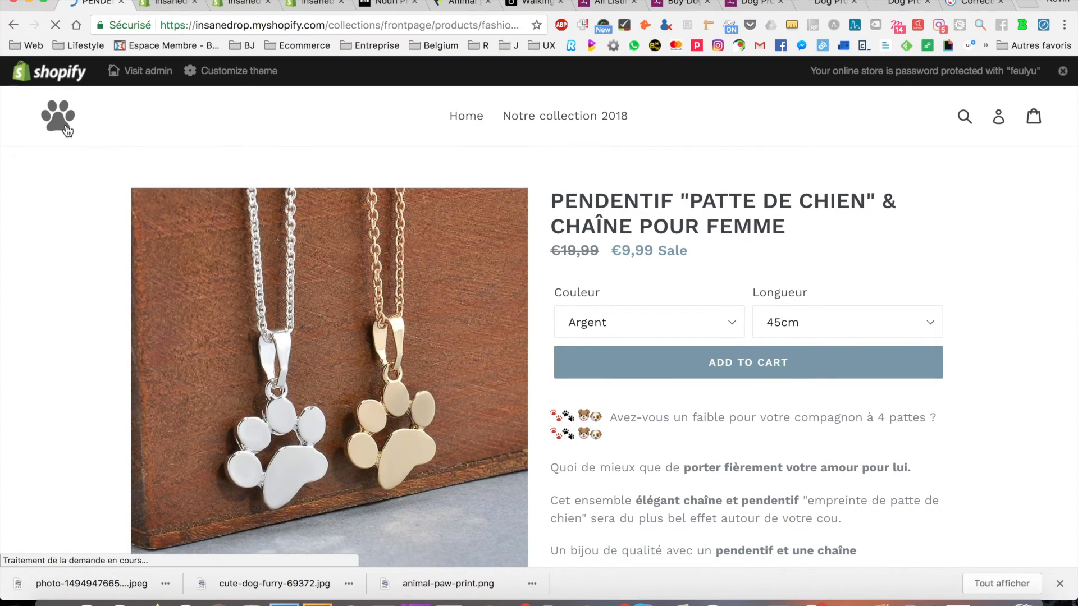
- Switch back to the theme editor and leave the menu selection and its section to show the Debut theme's section list
left_click(158, 6)
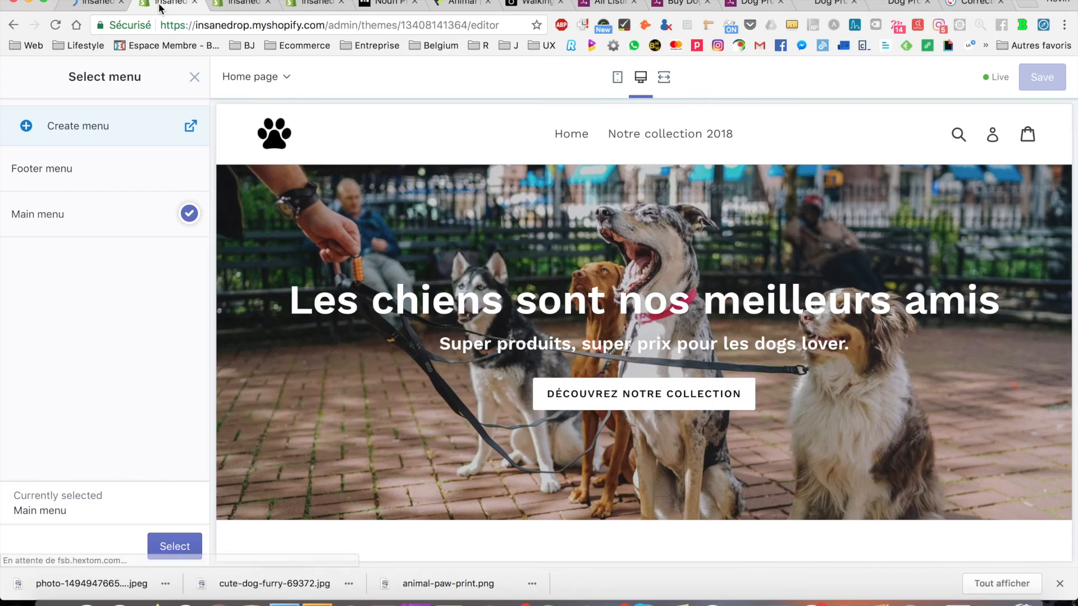
left_click(189, 78)
left_click(14, 76)
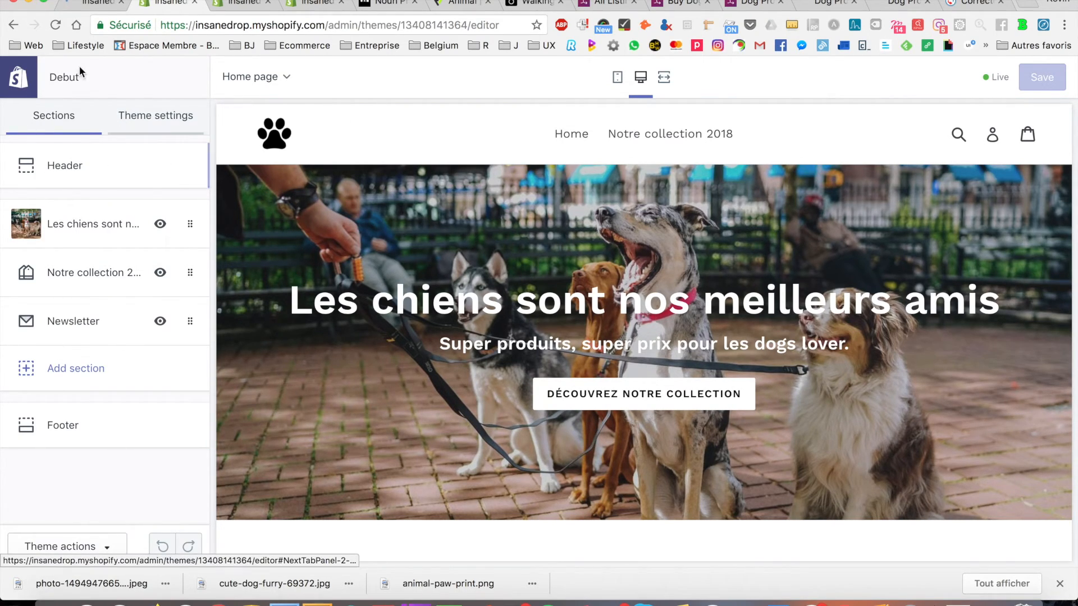
- Examine the Header section's settings, including the logo, menu, announcement bar and social media link fields such as Facebook and Instagram
left_click(107, 172)
scroll(84, 224, "down", 10)
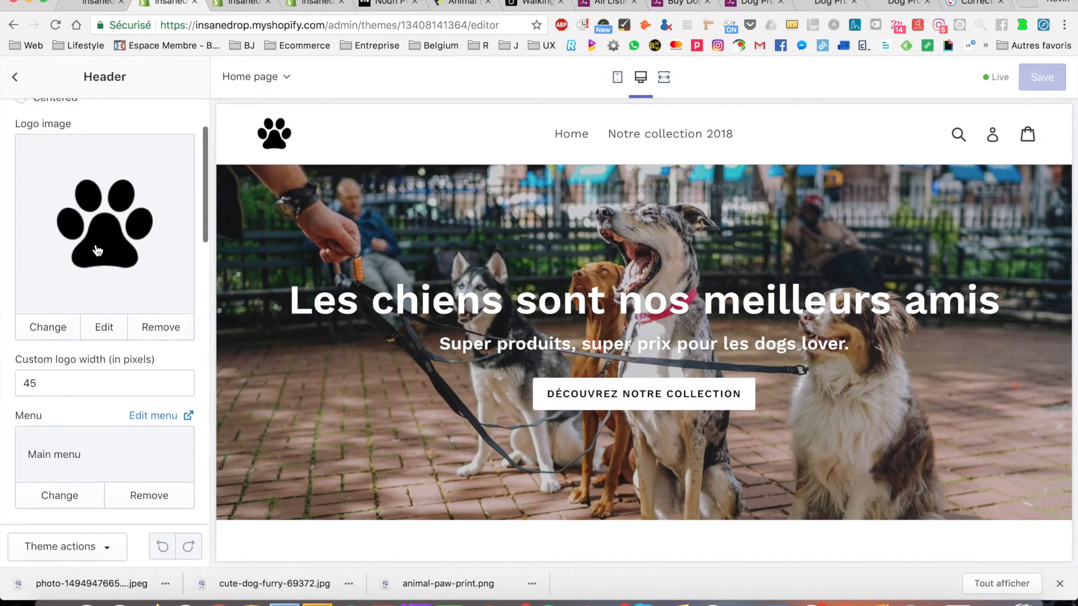
scroll(98, 250, "down", 10)
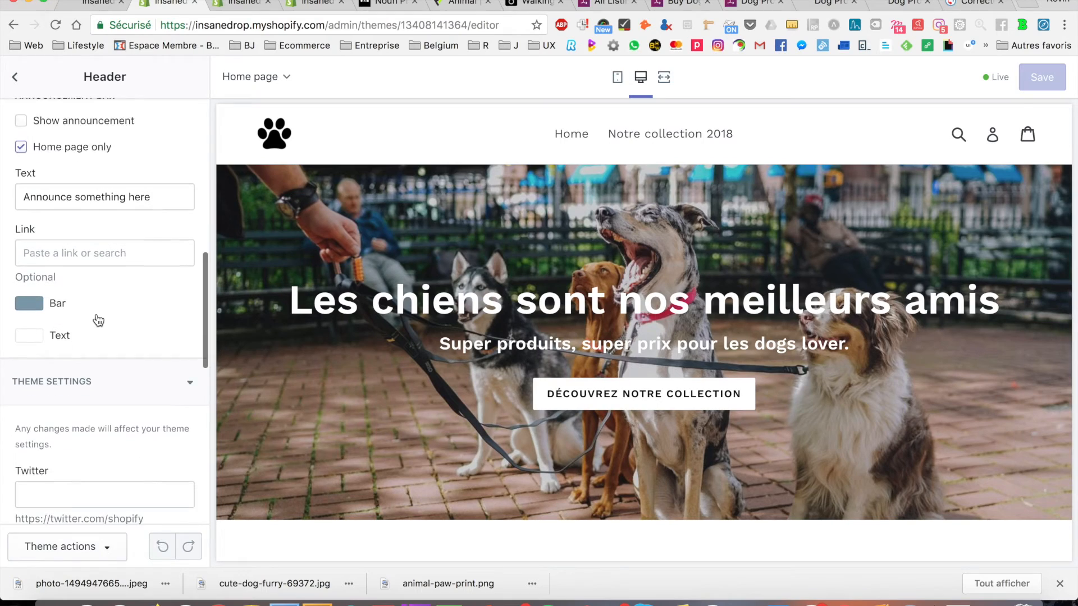
scroll(98, 318, "down", 4)
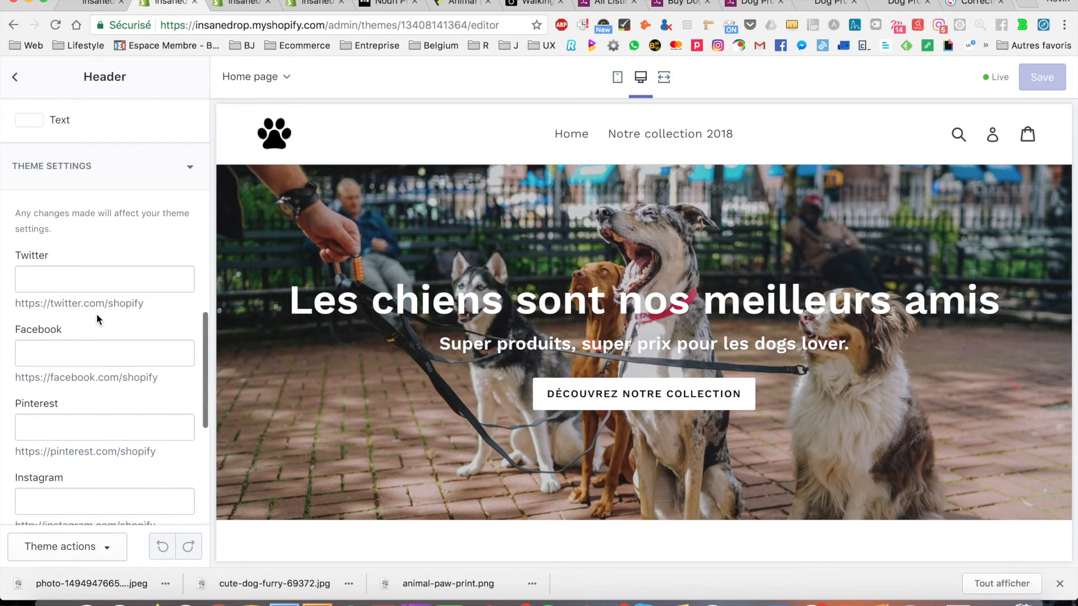
left_click(66, 344)
scroll(66, 344, "down", 2)
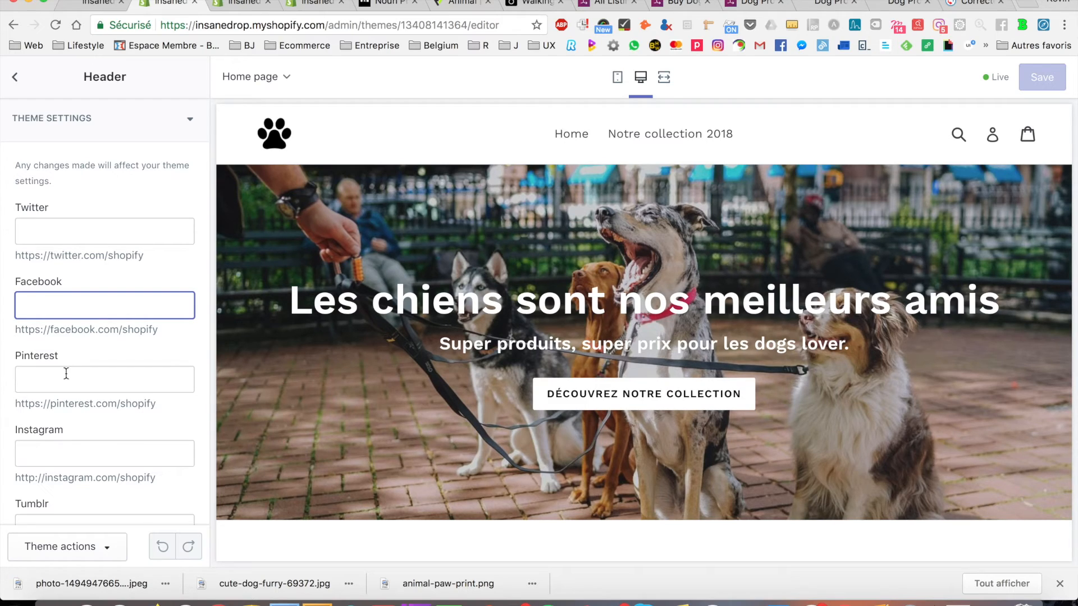
left_click(69, 449)
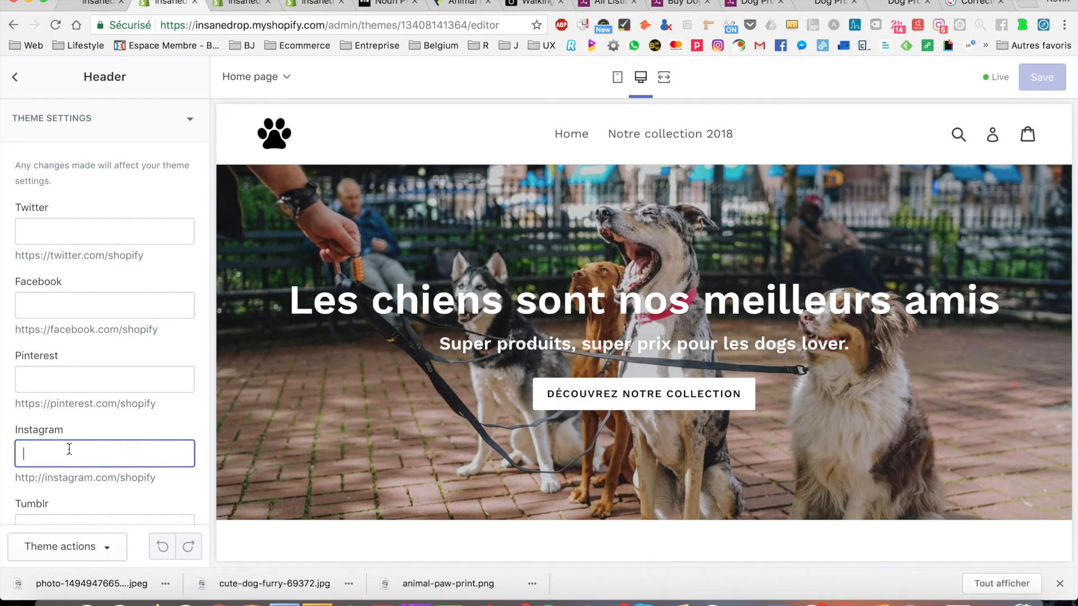
scroll(69, 449, "down", 5)
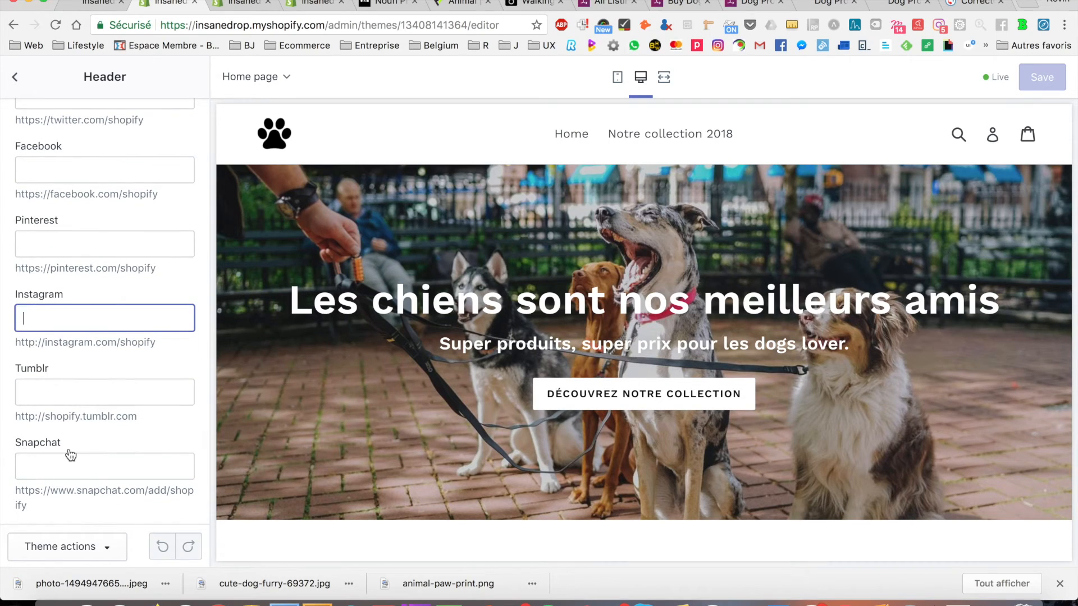
scroll(69, 474, "down", 3)
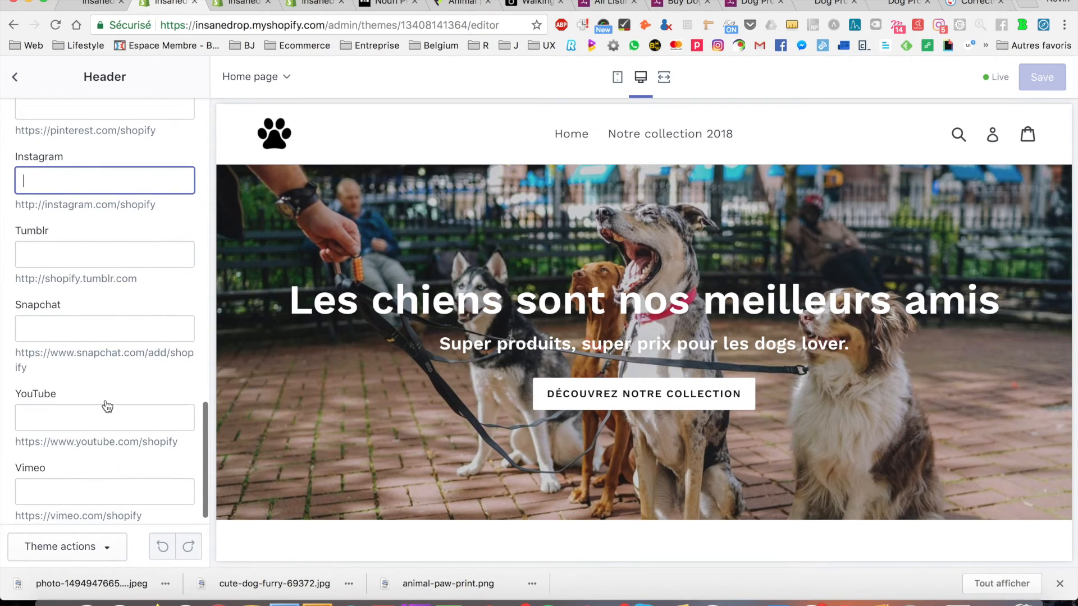
scroll(106, 400, "up", 10)
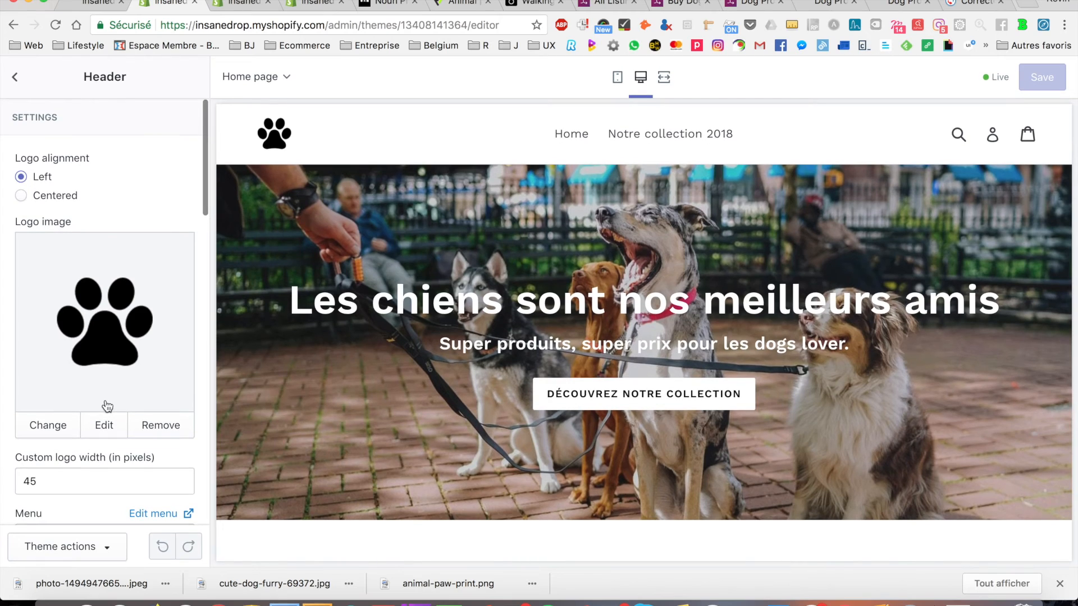
scroll(108, 406, "down", 2)
scroll(107, 406, "down", 6)
scroll(106, 404, "up", 8)
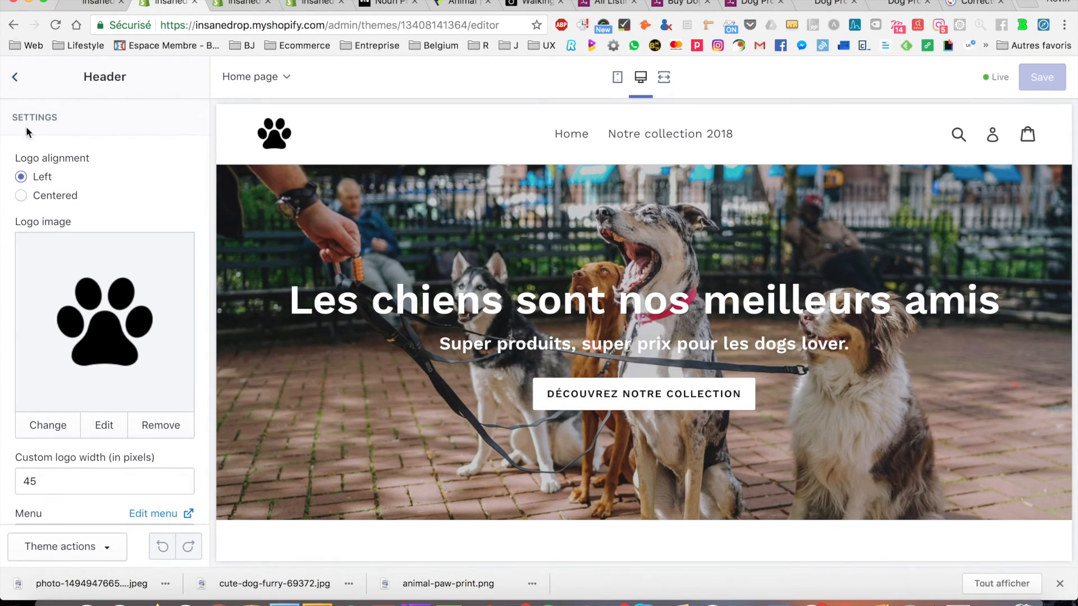
- Enable the Header section's announcement bar and set its text to "Livraison gratuite et suivie"
scroll(53, 257, "down", 7)
left_click(22, 381)
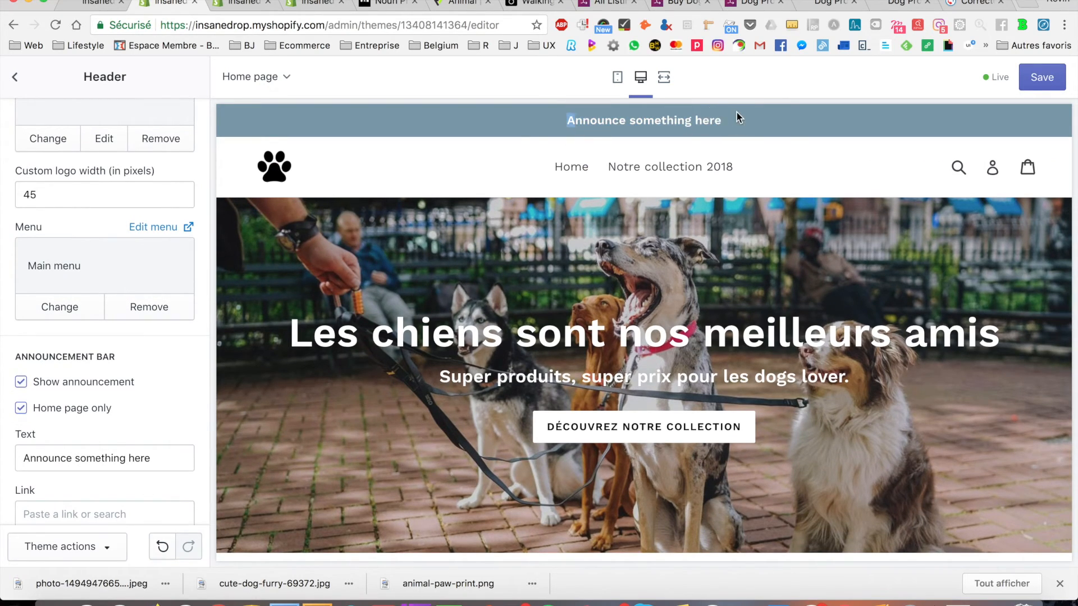
scroll(130, 425, "down", 1)
left_click(131, 426)
key("super+a")
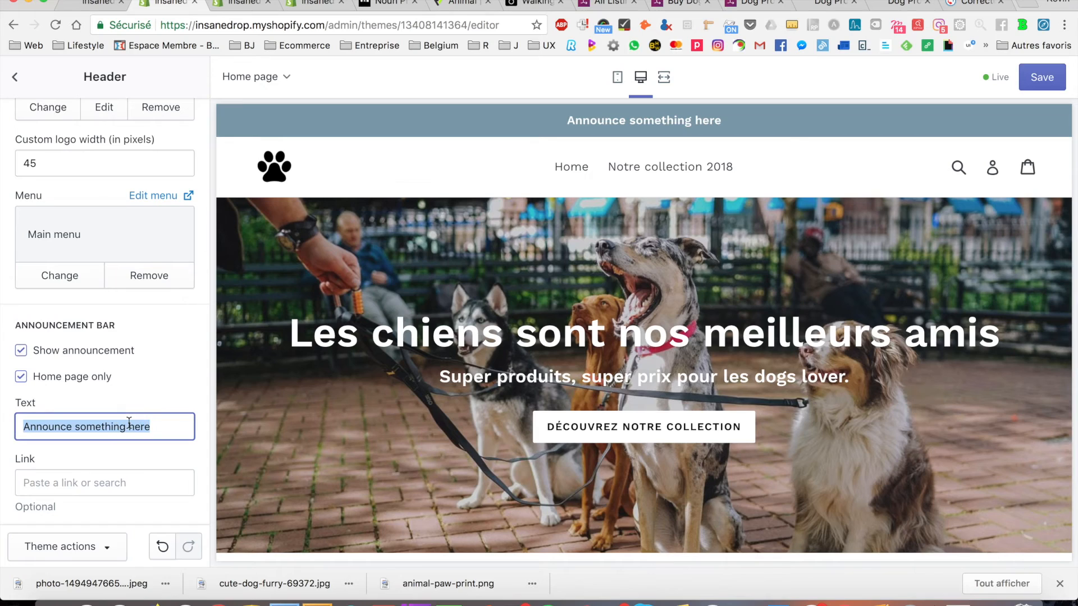
type("Livraison gratuite")
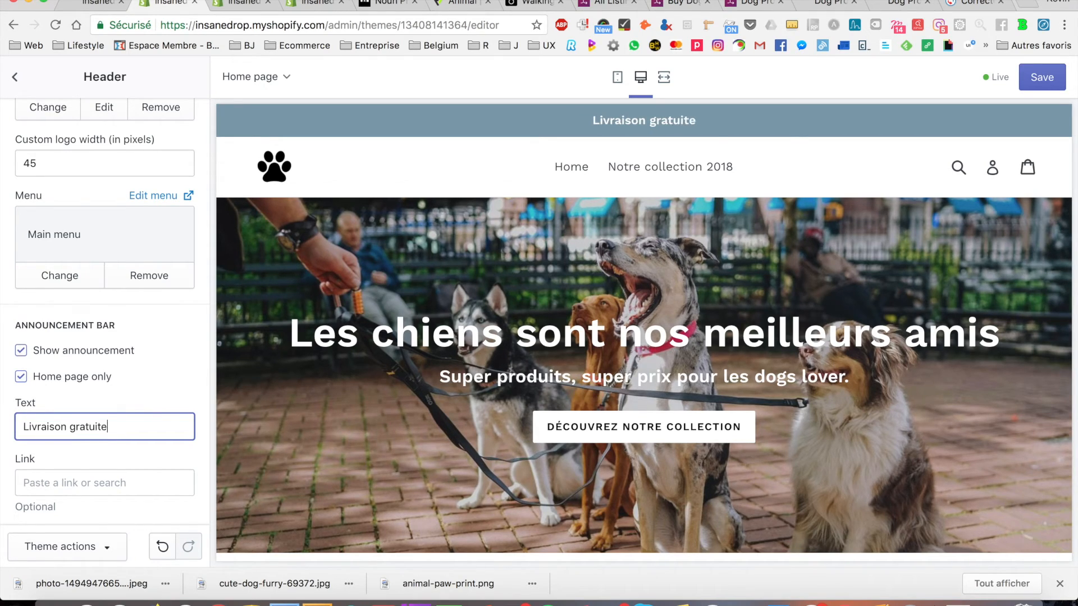
type(" et suivie")
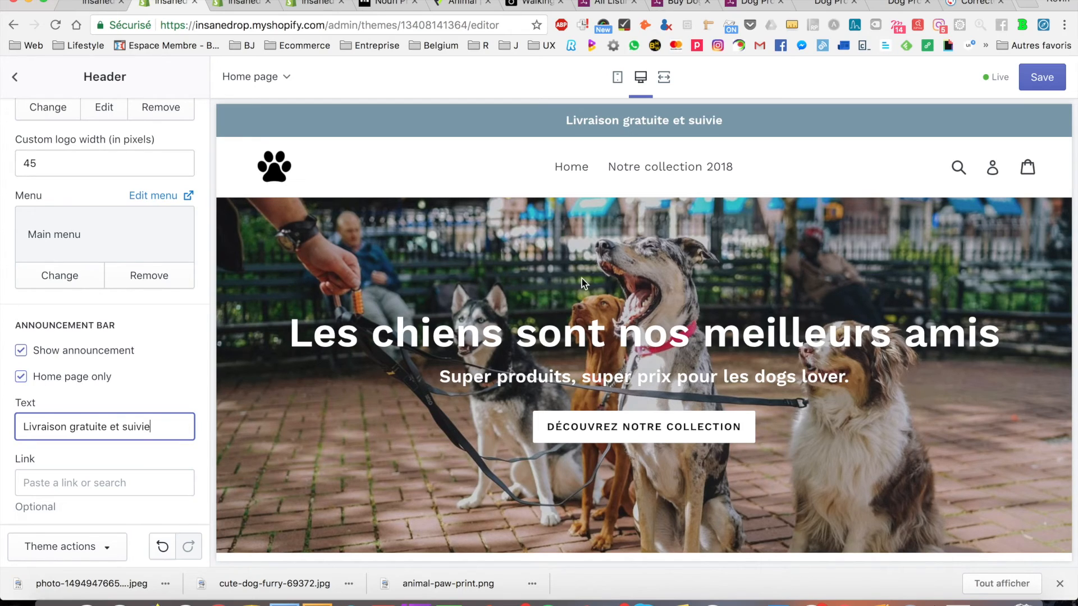
- Save the announcement bar changes and leave the theme editor for the store's Themes page
left_click(678, 123)
triple_click(678, 123)
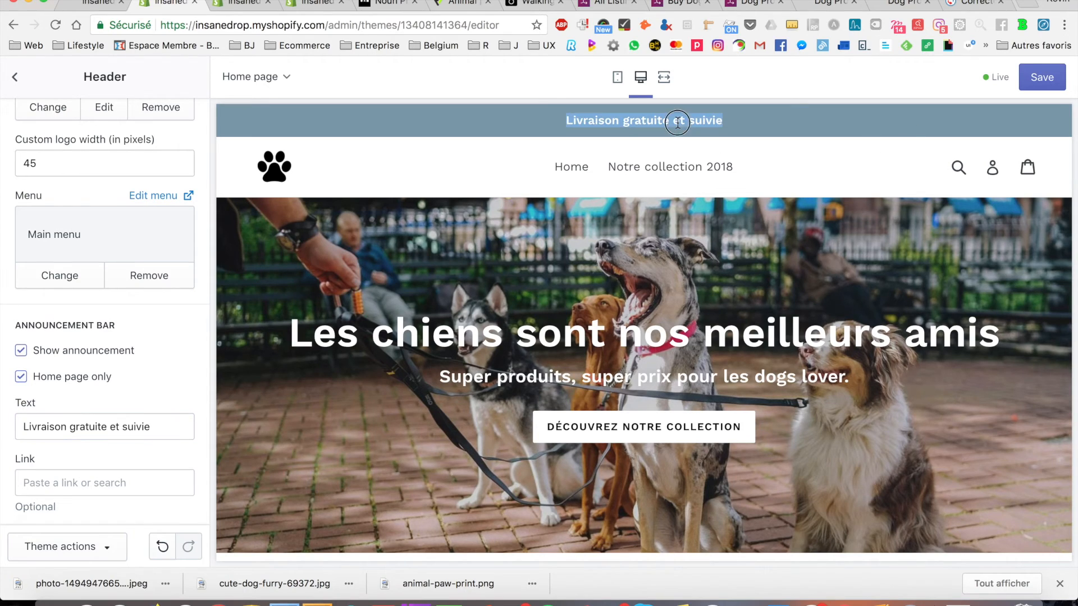
key("super+s")
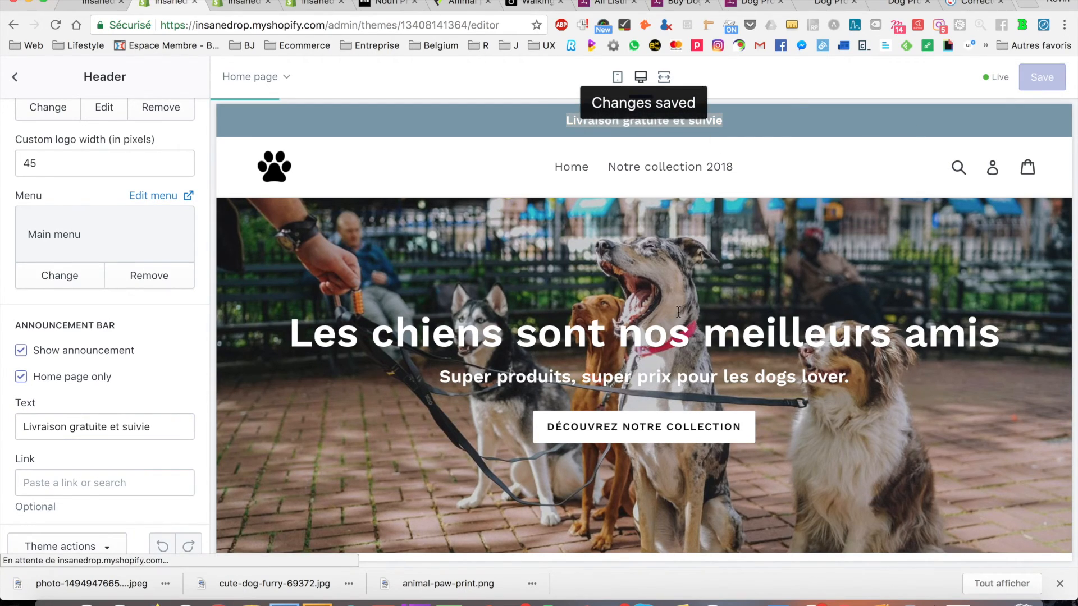
left_click(17, 79)
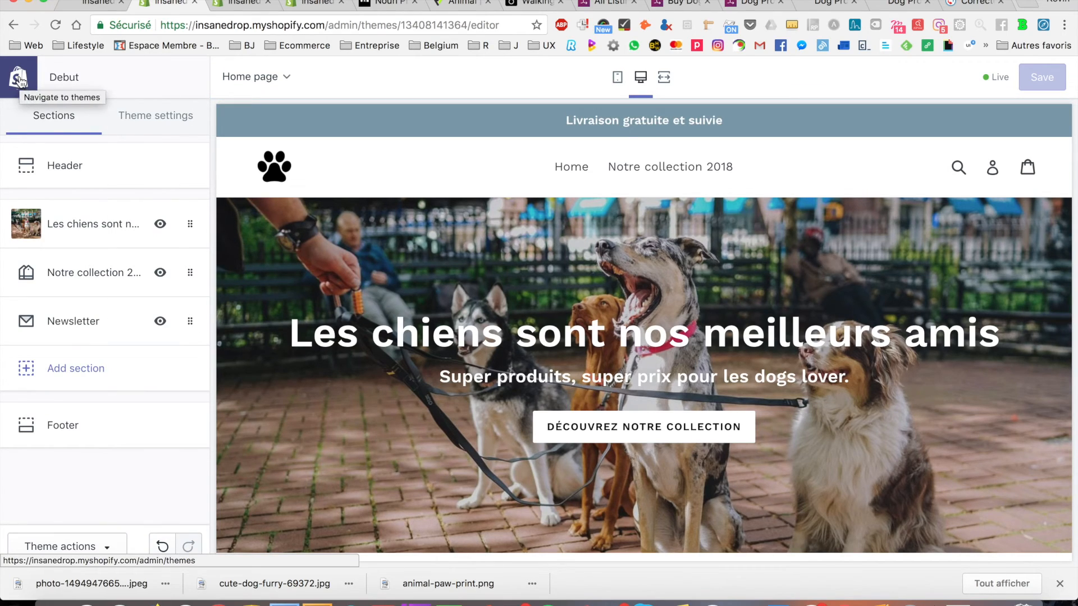
left_click(18, 80)
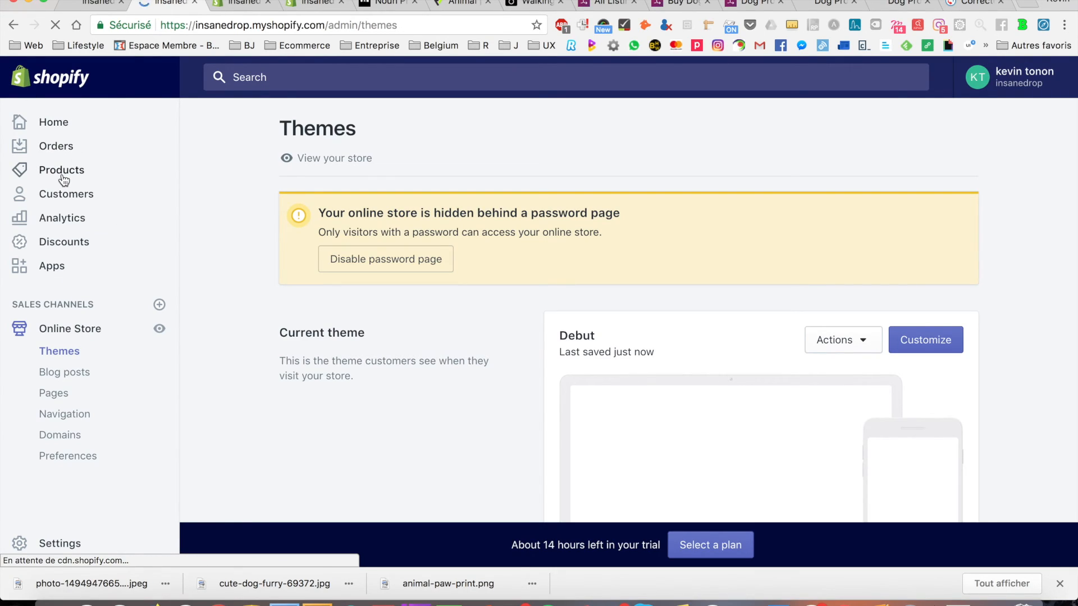
- View the admin's product list, then open the dog-paw pendant's page from the storefront collection and examine its description, payment and guarantee sections
left_click(64, 179)
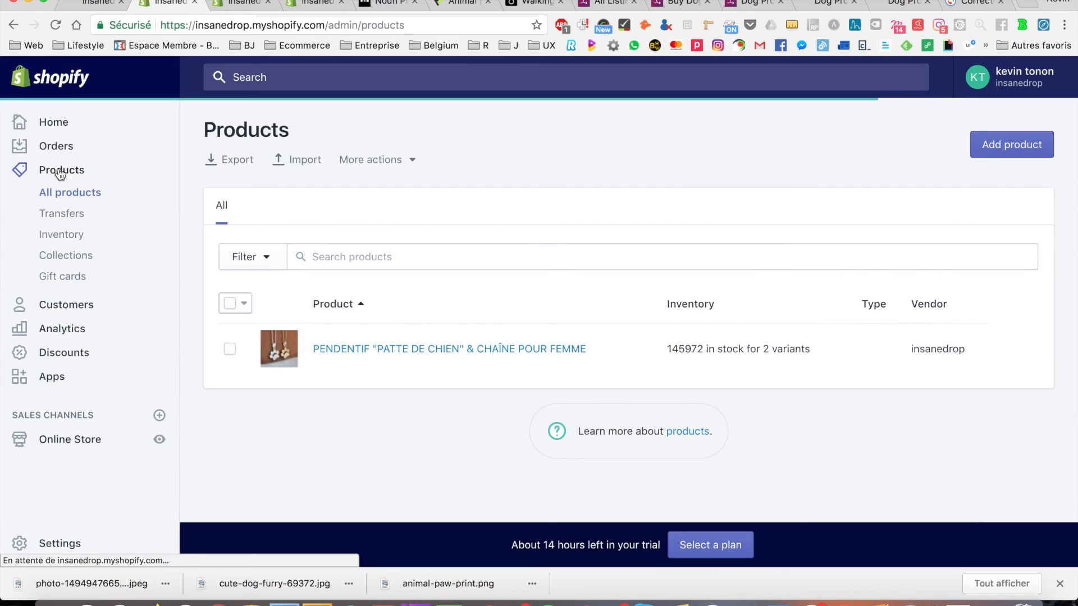
left_click(112, 4)
scroll(449, 402, "down", 7)
scroll(449, 402, "down", 1)
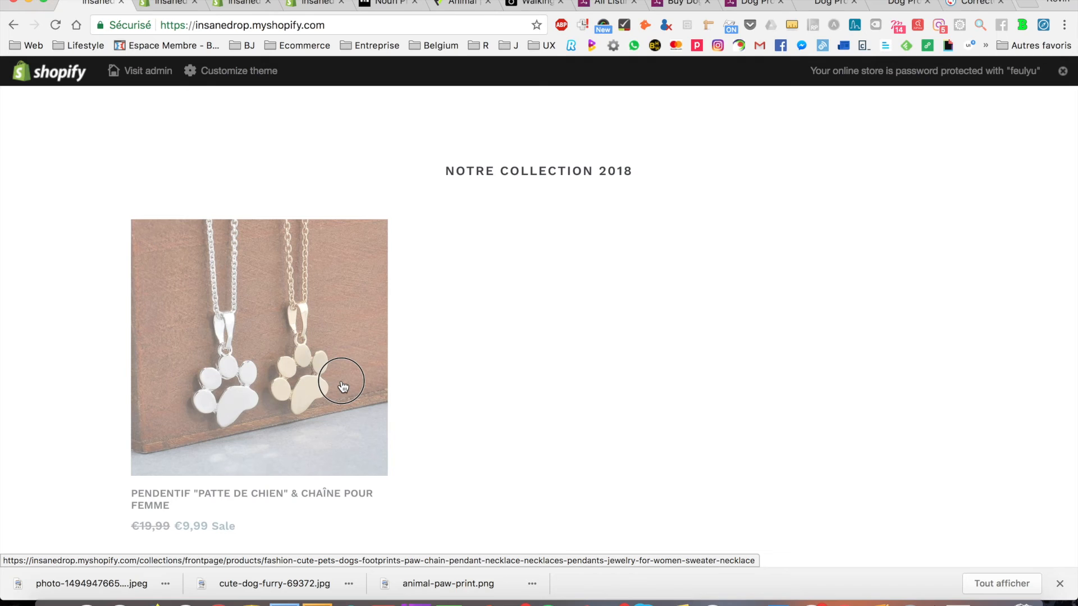
left_click(342, 387)
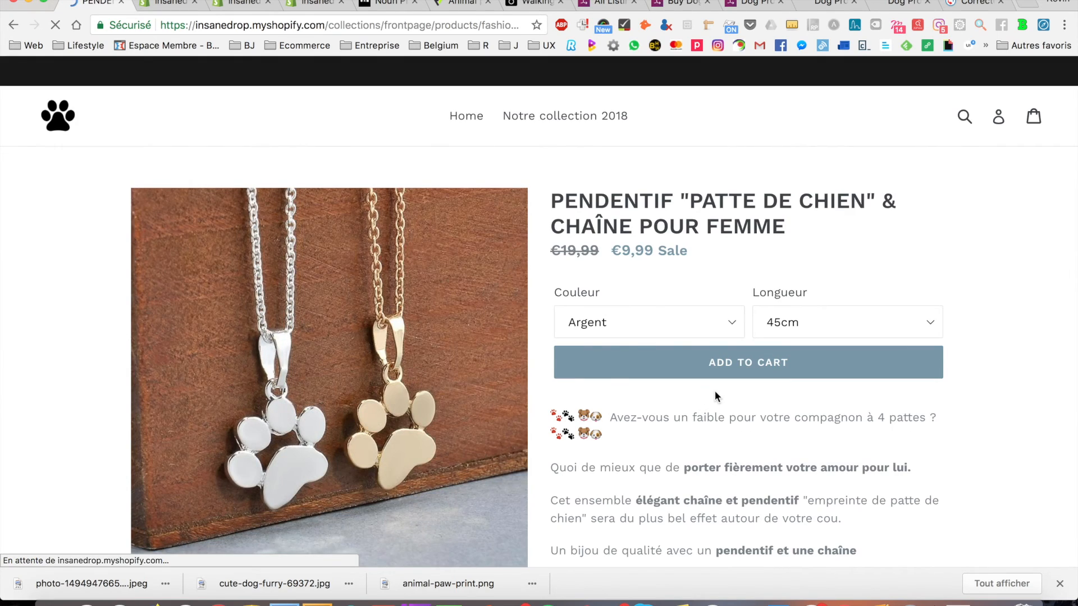
scroll(715, 391, "down", 5)
scroll(676, 304, "down", 6)
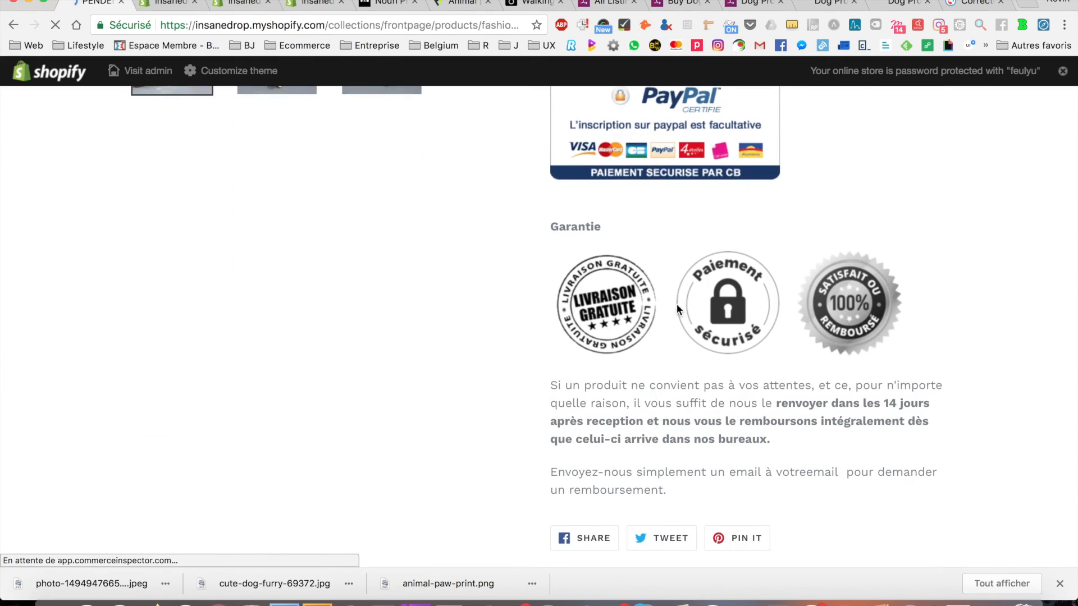
scroll(676, 304, "up", 10)
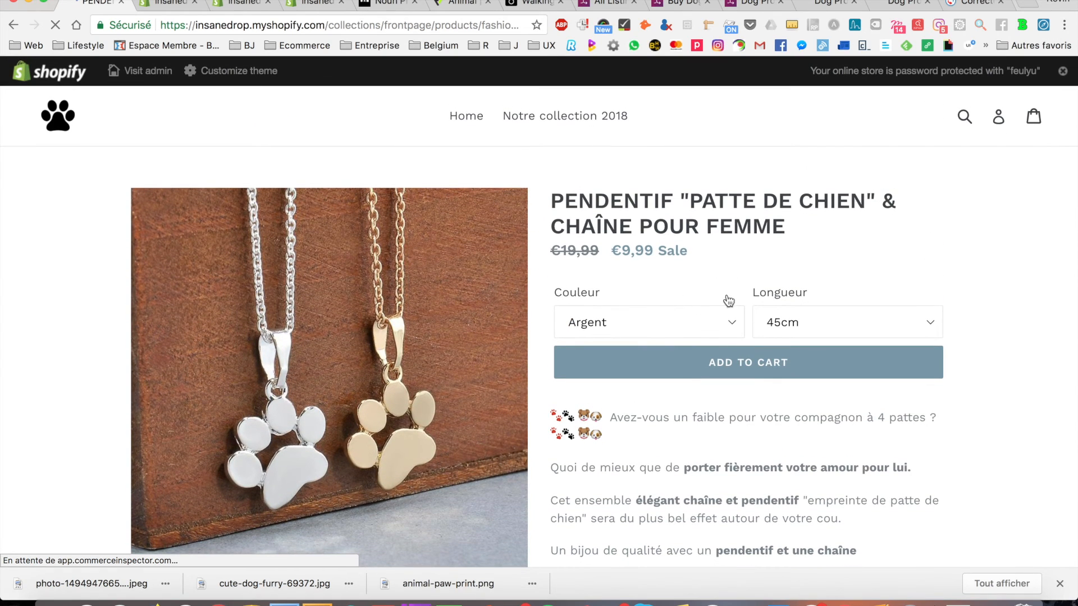
- Add the pendant in Argent, 45cm to the cart and proceed to checkout from the cart page
left_click(787, 374)
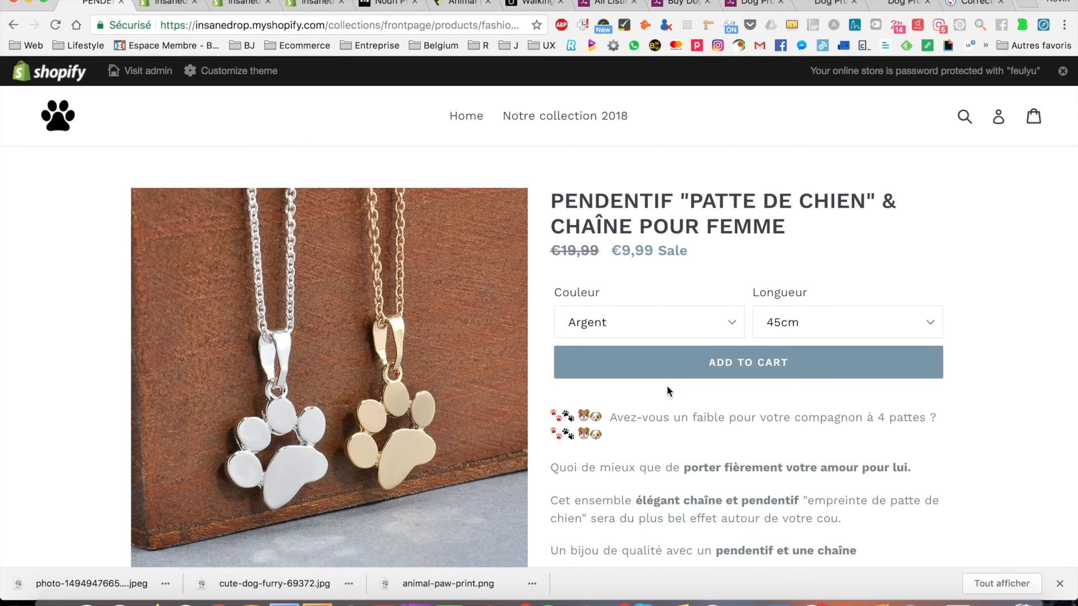
left_click(788, 375)
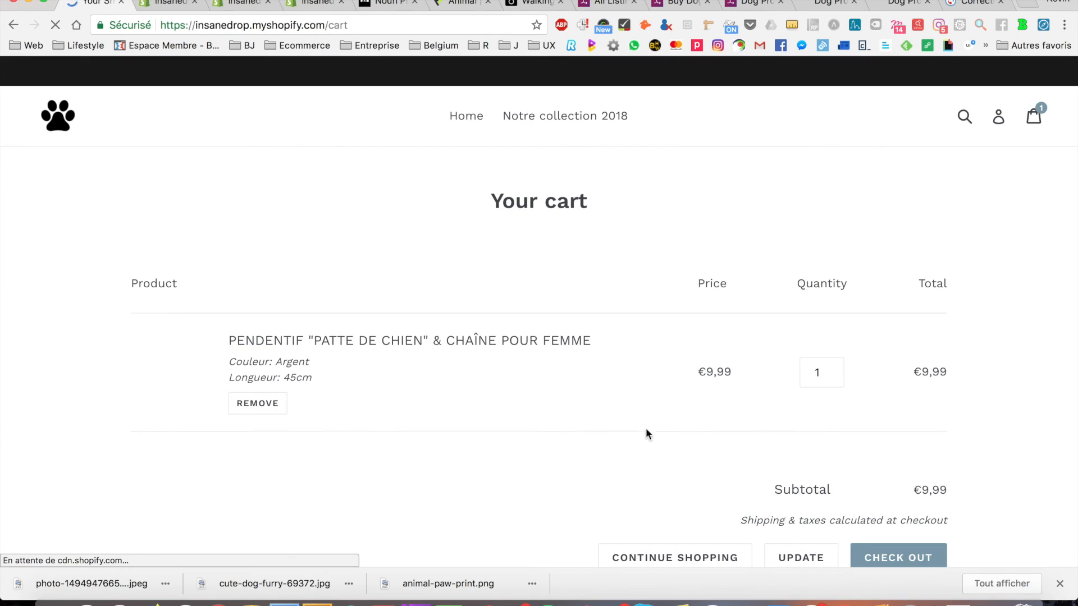
scroll(683, 335, "down", 2)
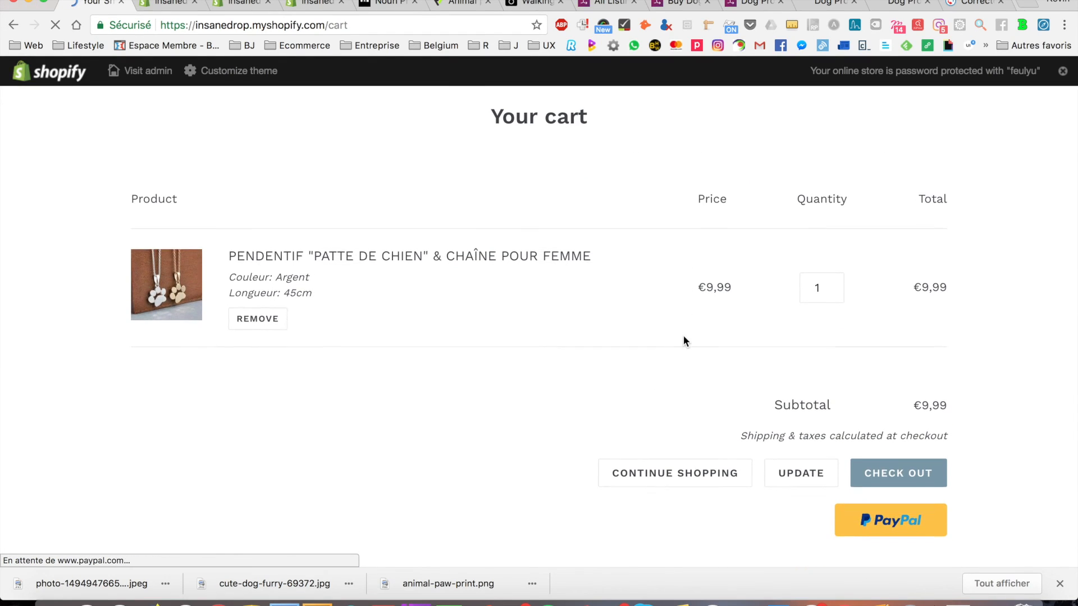
left_click(899, 474)
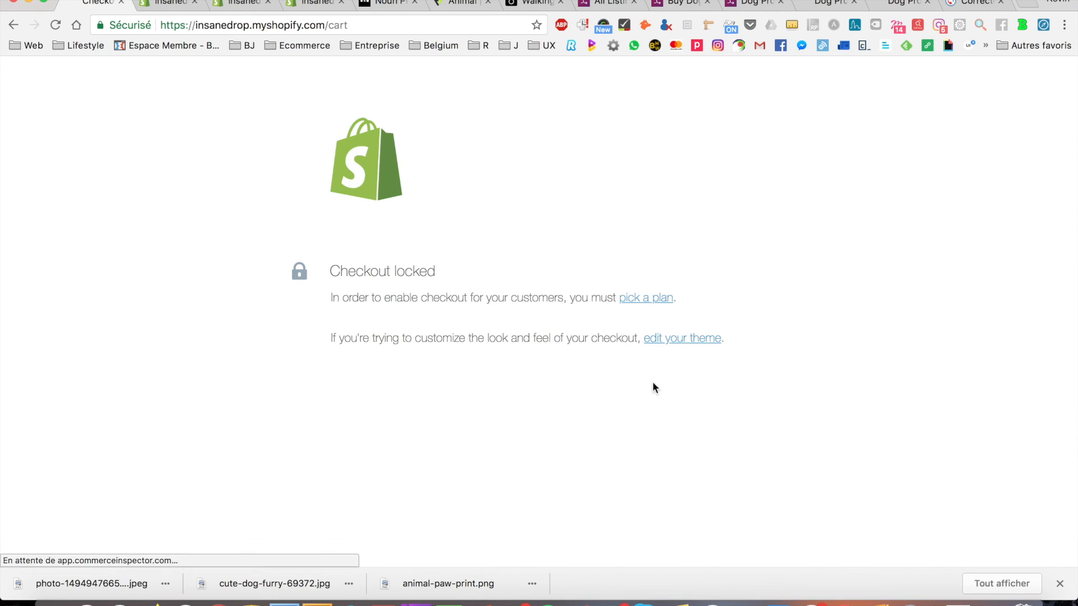
- Return from checkout to the pendant's product page and open the store's admin home from there
triple_click(335, 270)
scroll(339, 270, "left", 3)
scroll(298, 227, "left", 3)
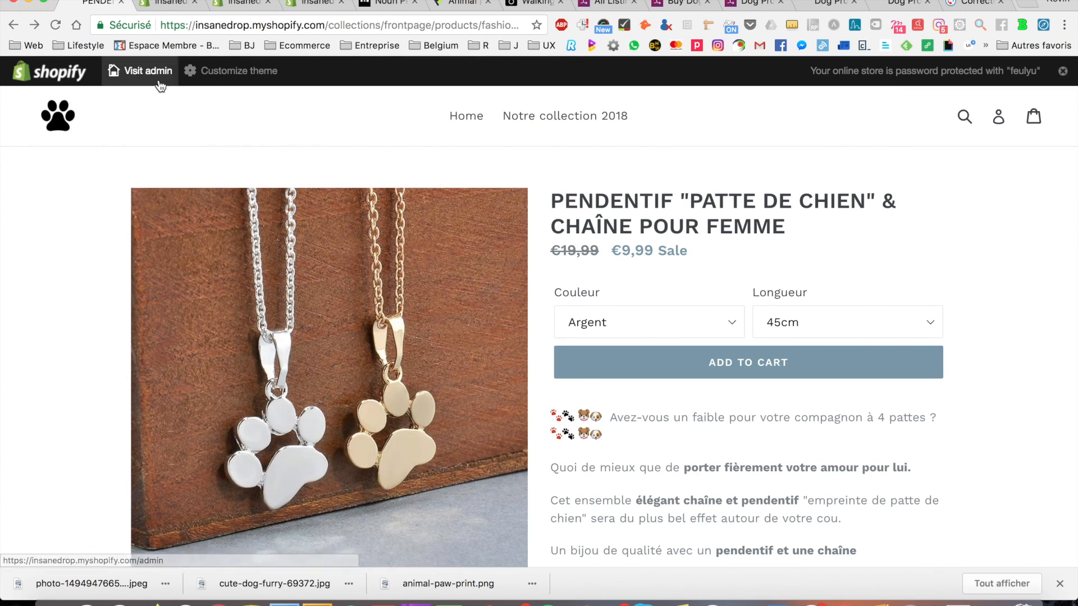
left_click(130, 70)
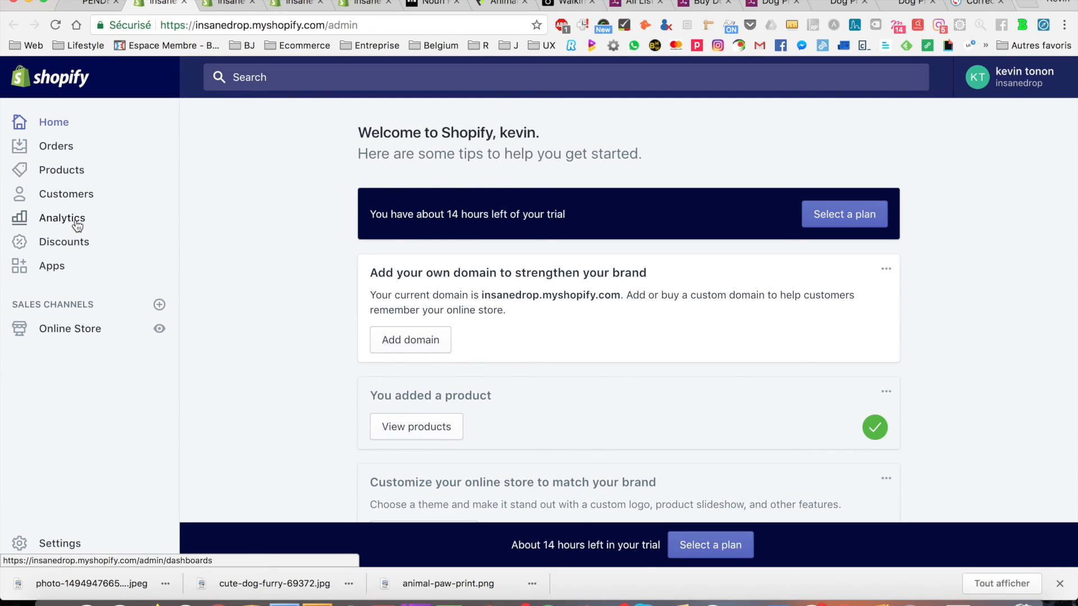
- Review the pendant's storefront product page again, including its images and description, and switch back to the admin home
left_click(92, 4)
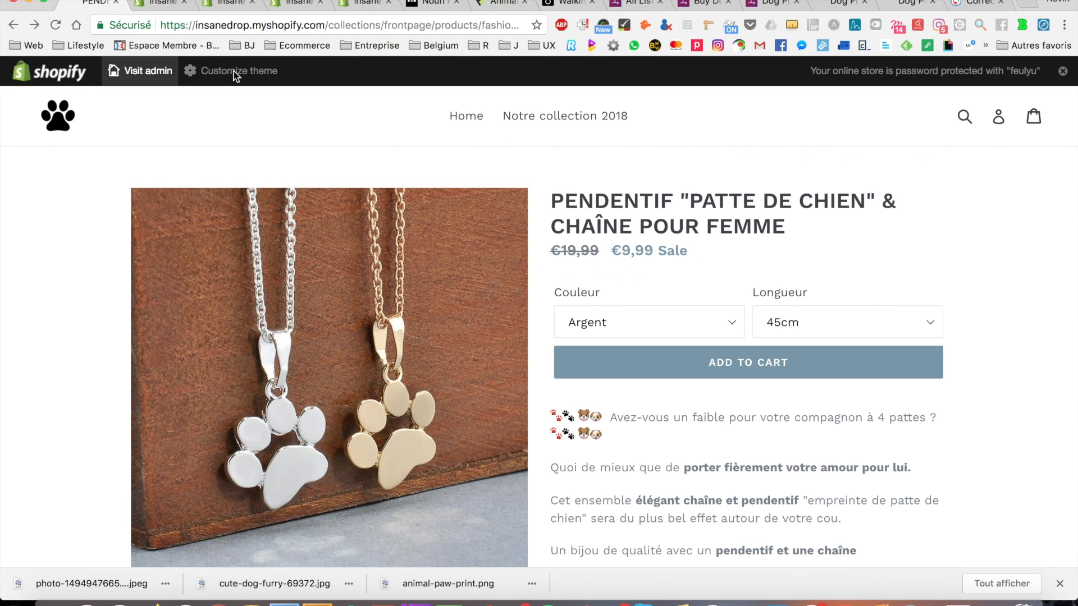
scroll(644, 355, "down", 3)
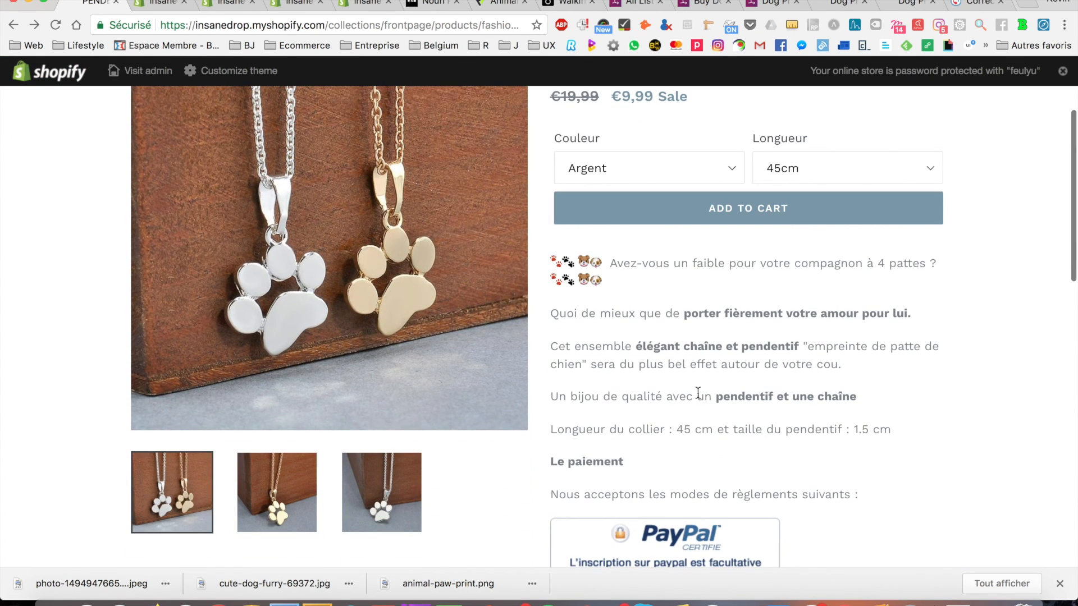
scroll(506, 236, "up", 2)
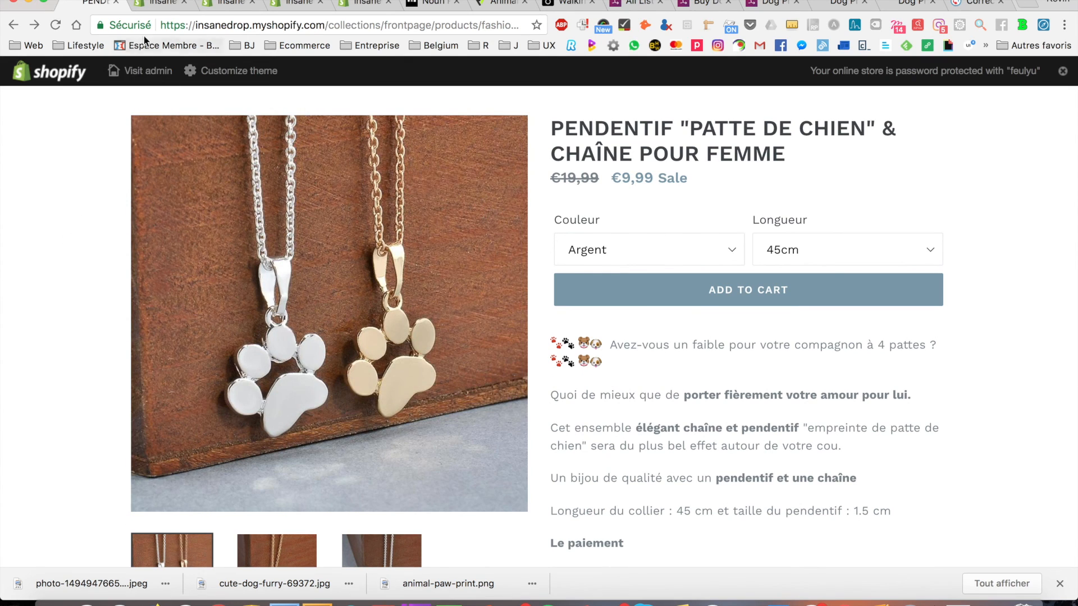
left_click(166, 3)
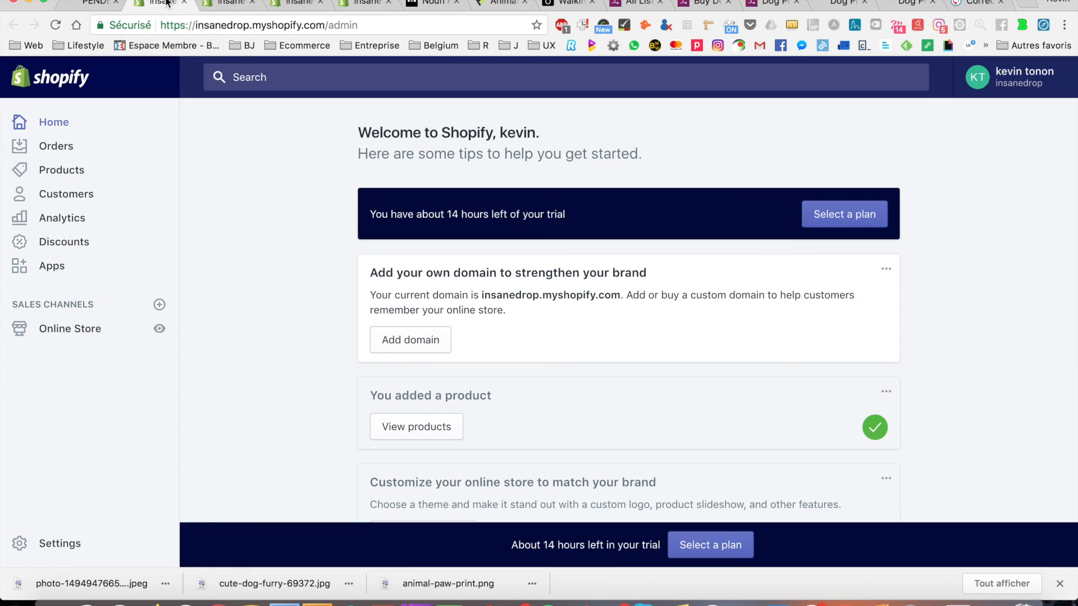